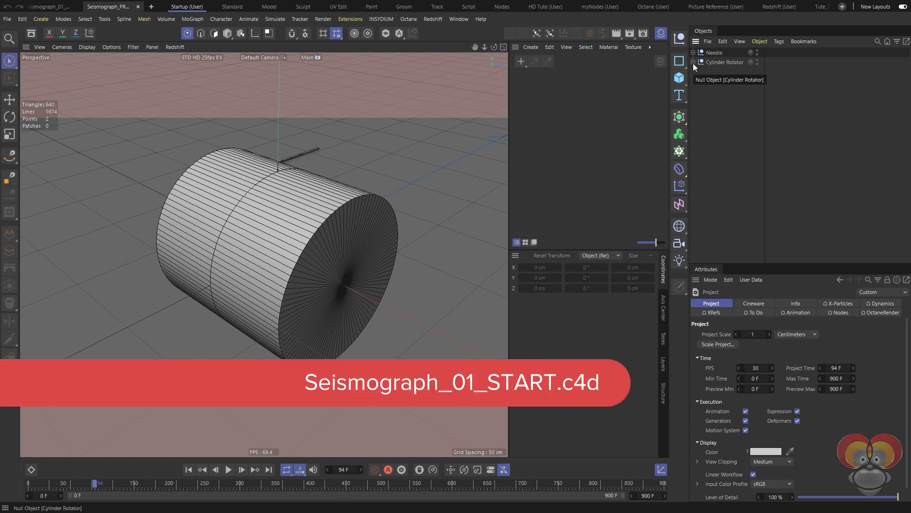
- Examine the object properties of the Cylinder nested under the Cylinder Rotator null
click(693, 63)
click(716, 71)
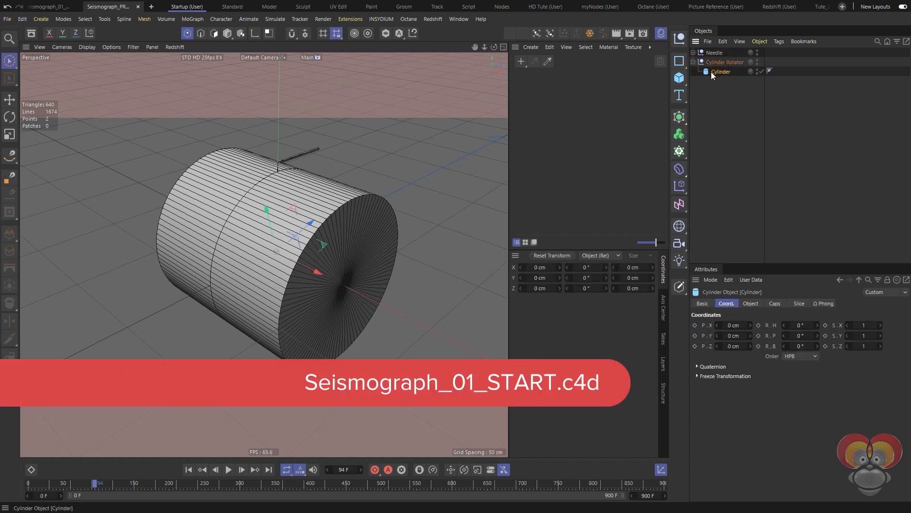
click(747, 304)
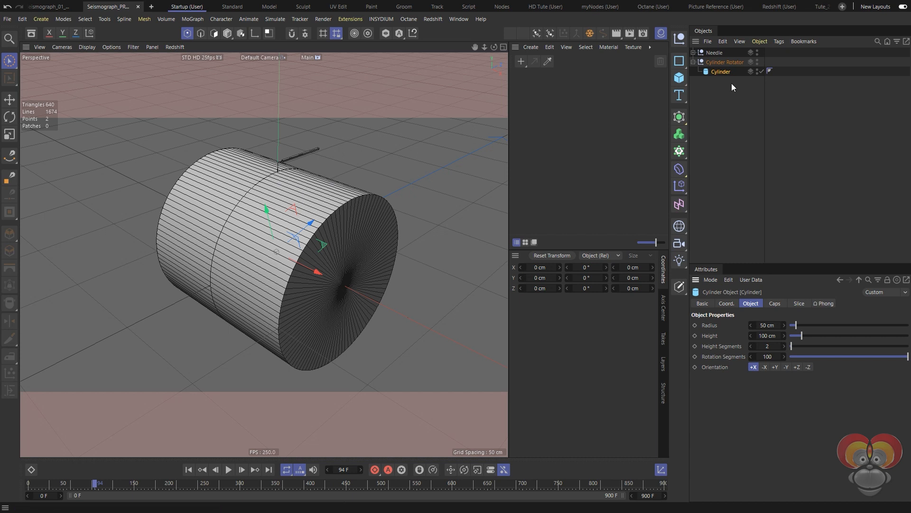
- Examine the Cylinder Rotator's pitch rotation keyframes at frames 0 and 30
click(724, 64)
drag(72, 490, 24, 495)
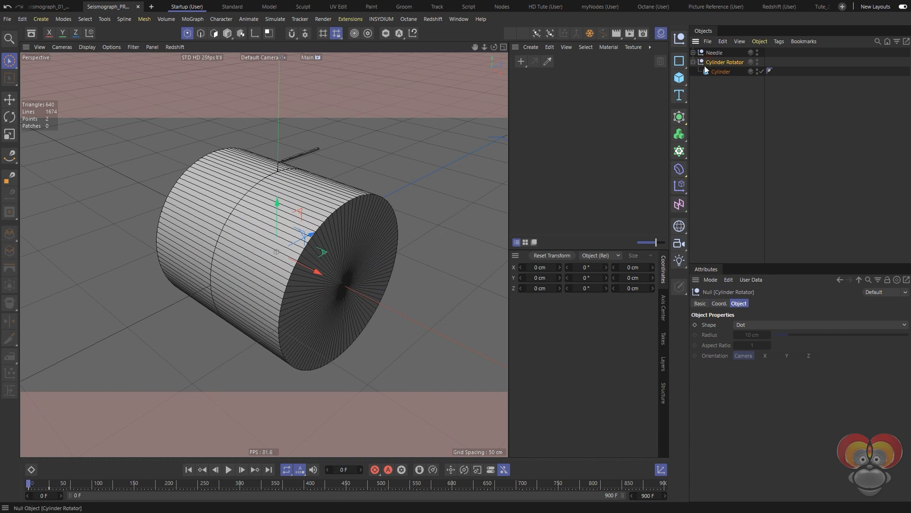
click(719, 303)
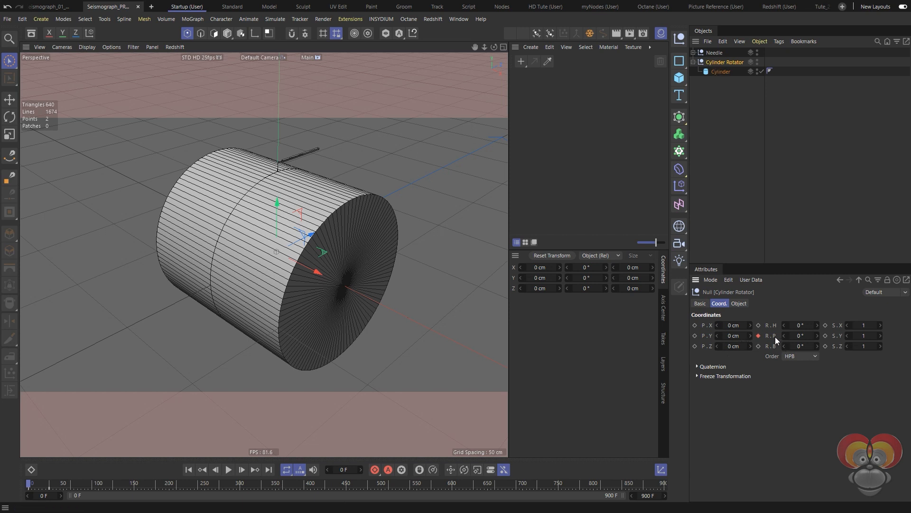
click(255, 470)
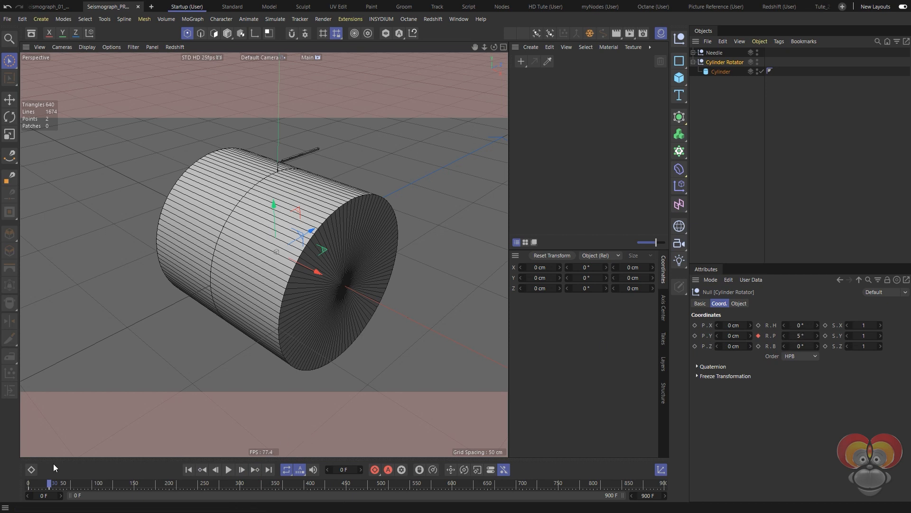
- Examine the Cylinder Rotator's rotation F-curve and its track's repeat properties in the timeline, and close the timeline
click(31, 469)
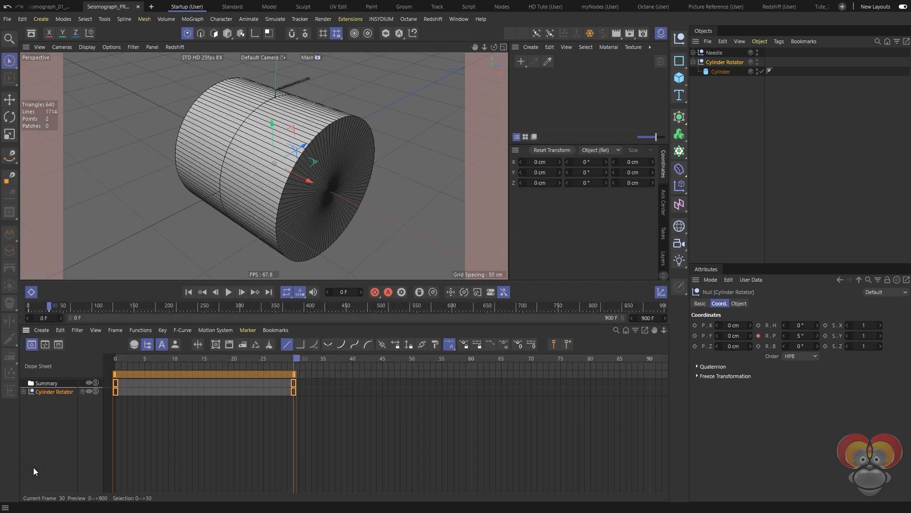
click(45, 344)
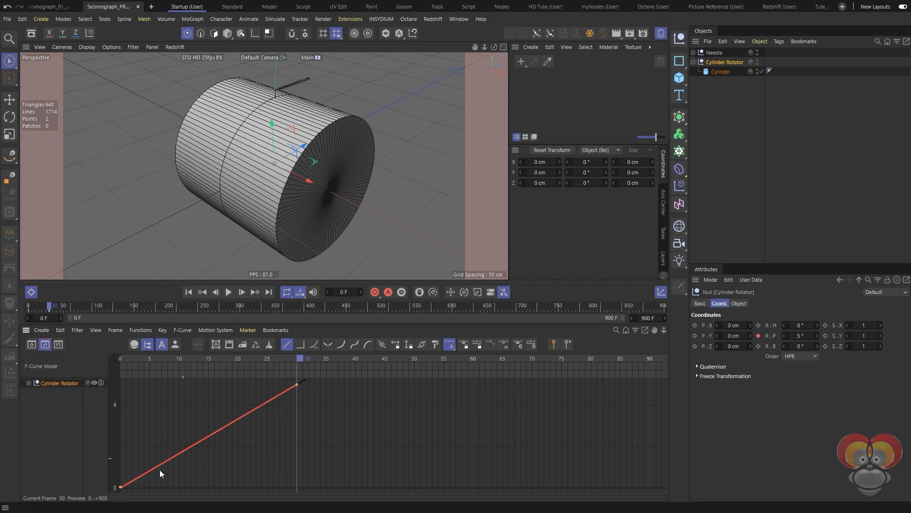
alt+middle_drag(356, 401, 331, 422)
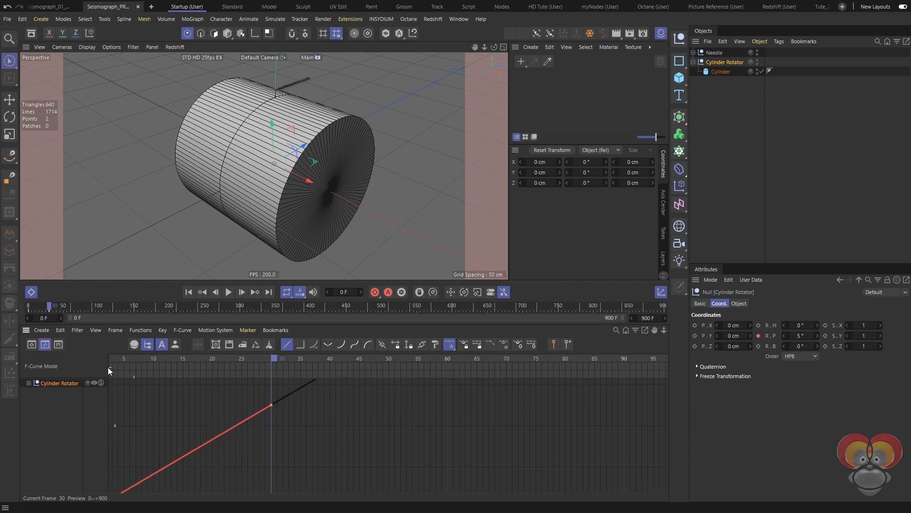
click(74, 383)
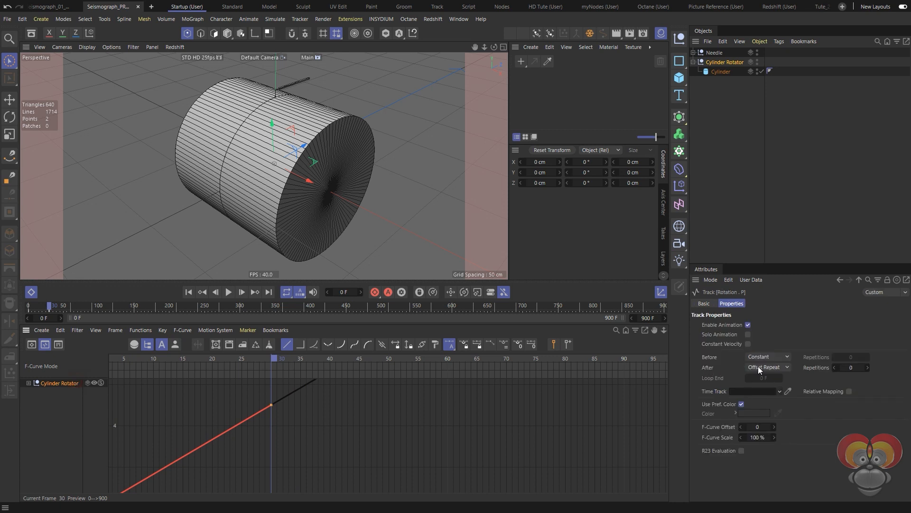
alt+middle_drag(383, 417, 438, 384)
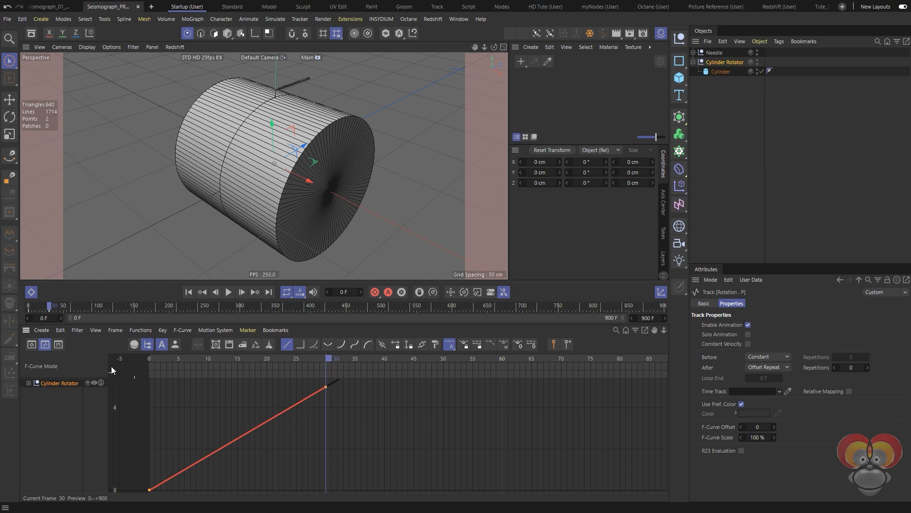
click(31, 292)
- Examine the Needle null's Cube and Sweep children and where the needle tip meets the cylinder
click(714, 52)
click(694, 53)
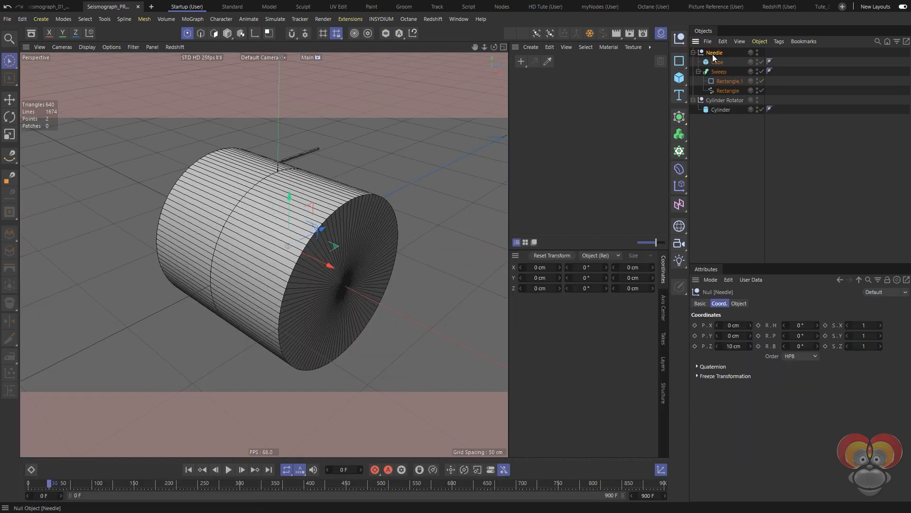
scroll(330, 153, up, 2)
alt+right_drag(329, 150, 352, 154)
alt+right_drag(320, 188, 289, 207)
alt+middle_drag(313, 208, 284, 225)
click(713, 61)
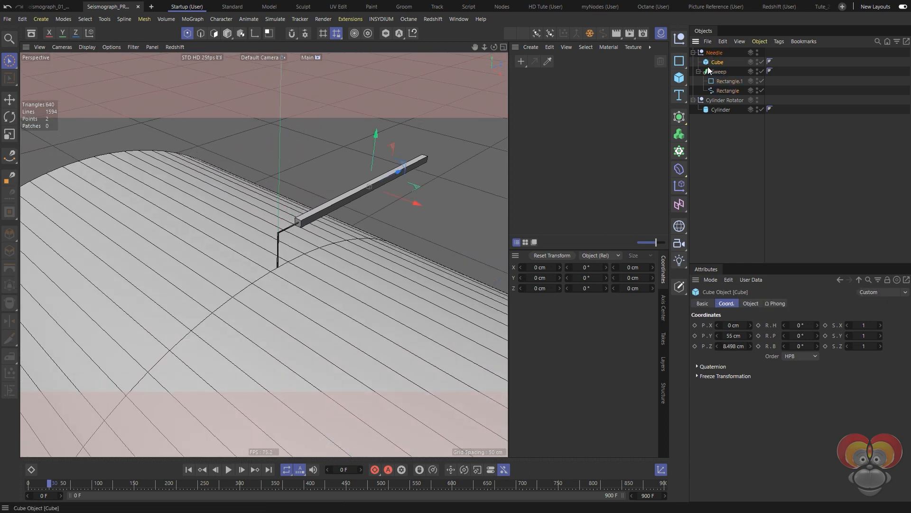
click(719, 71)
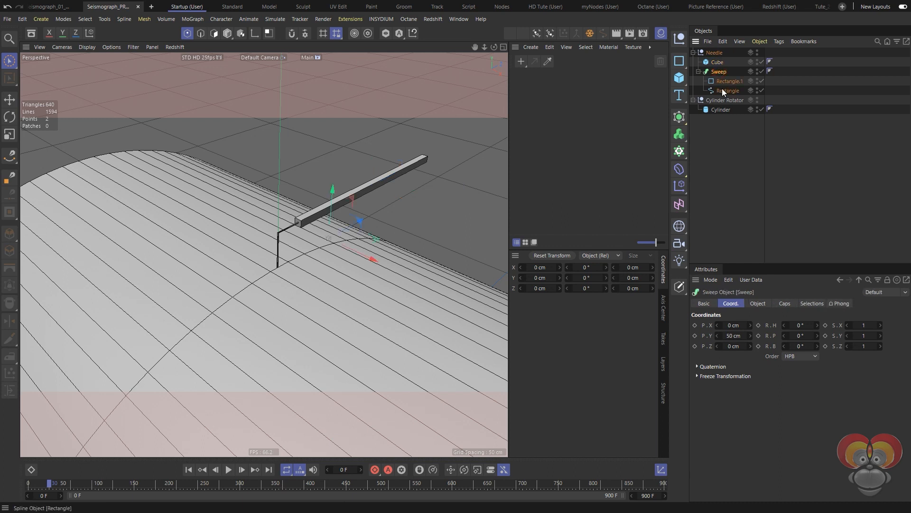
mouse_move(279, 271)
alt+mouse_down()
mouse_move(238, 224)
mouse_move(279, 272)
alt+mouse_up()
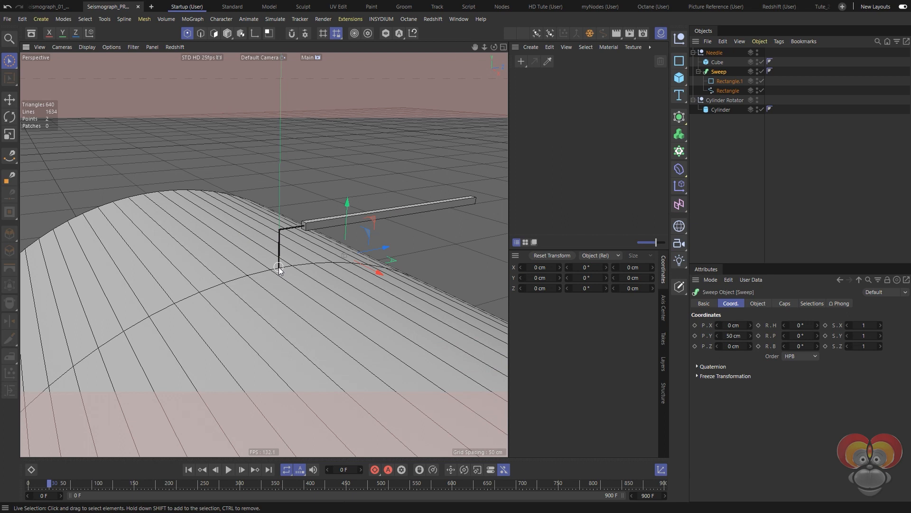
alt+drag(303, 283, 273, 249)
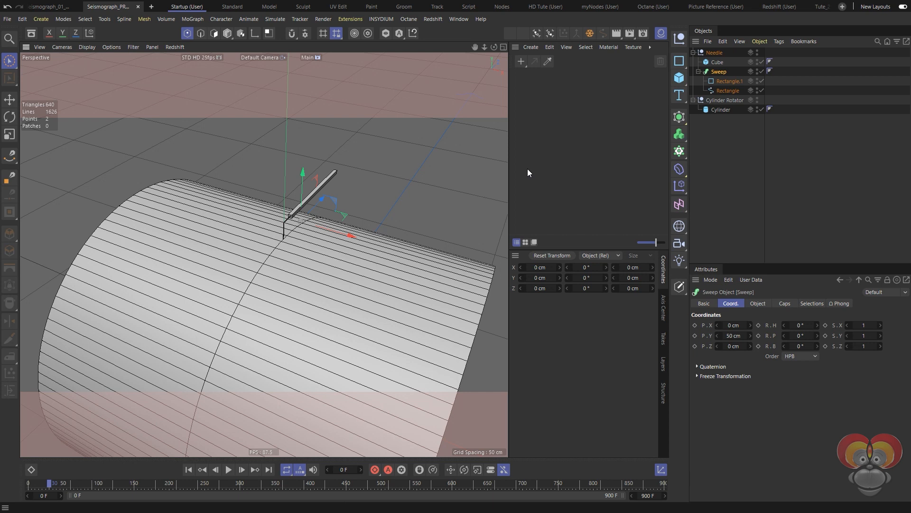
click(713, 53)
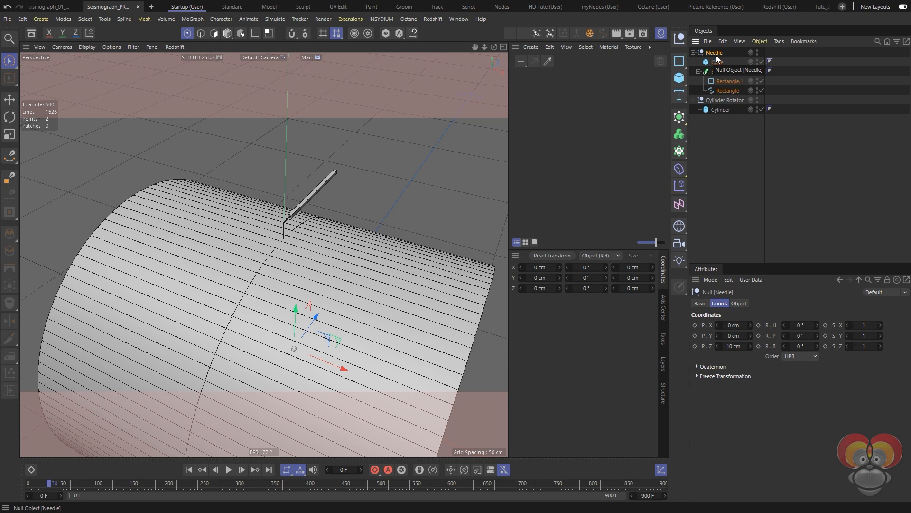
click(680, 153)
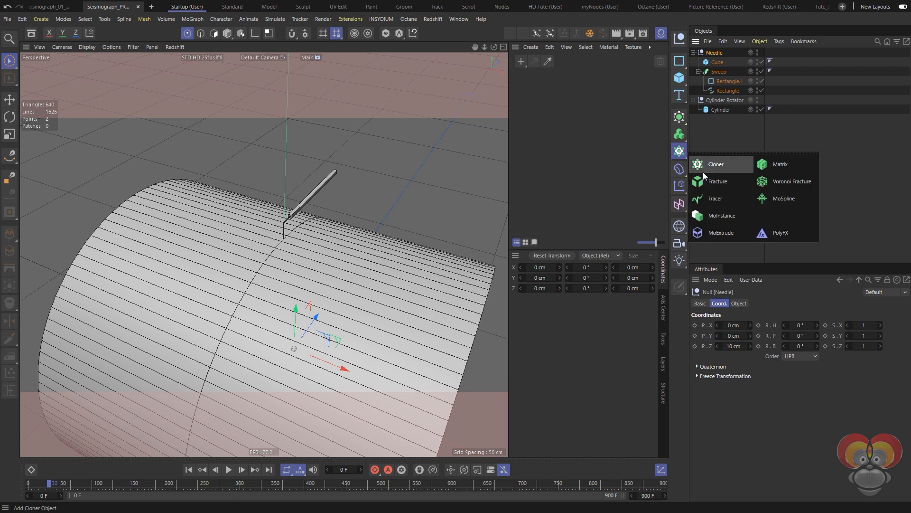
click(676, 188)
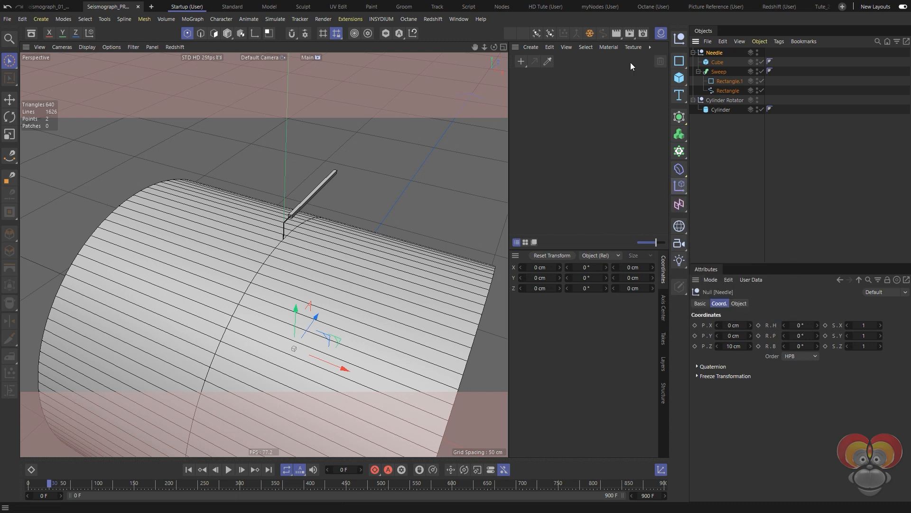
- Collapse the Needle hierarchy and add a MoGraph Fracture object, checking its mode and effector list
click(692, 53)
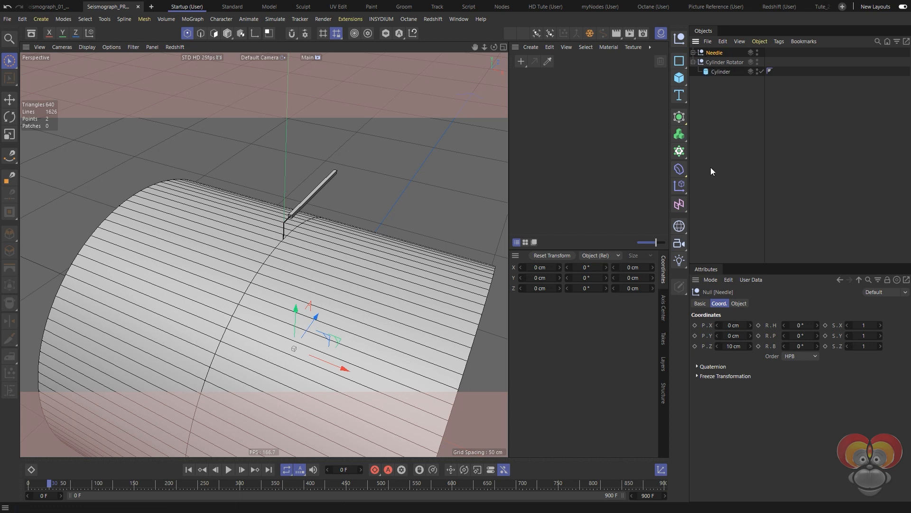
click(679, 153)
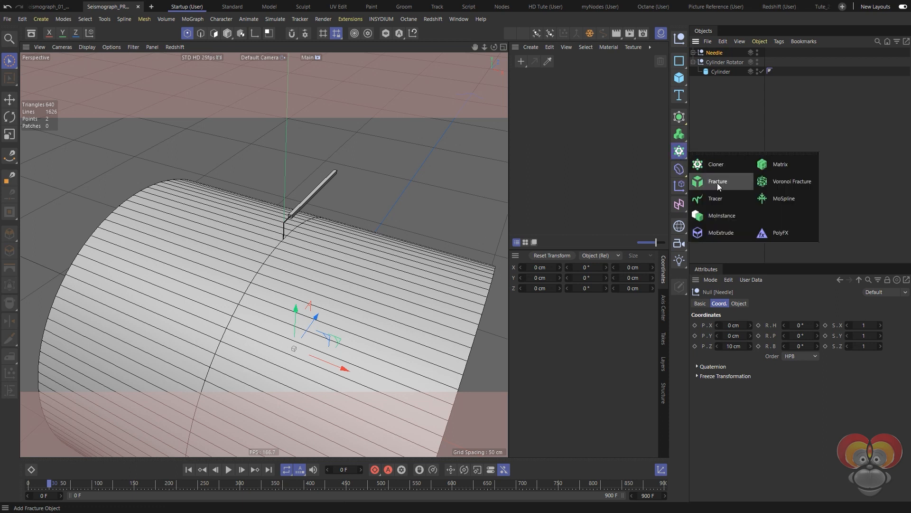
click(717, 183)
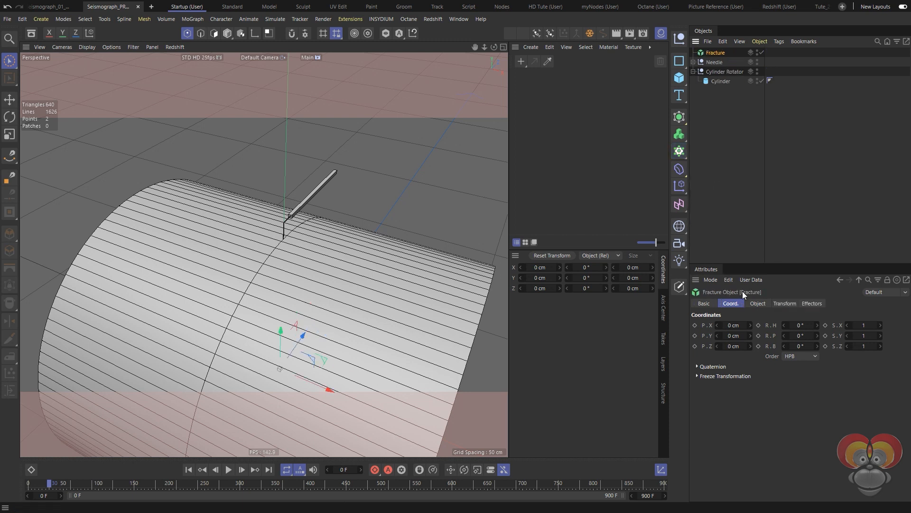
click(758, 304)
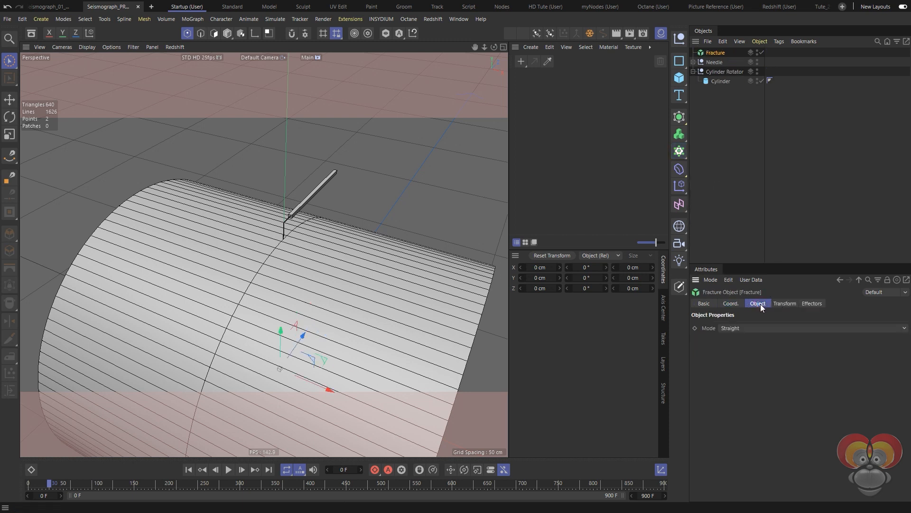
click(811, 304)
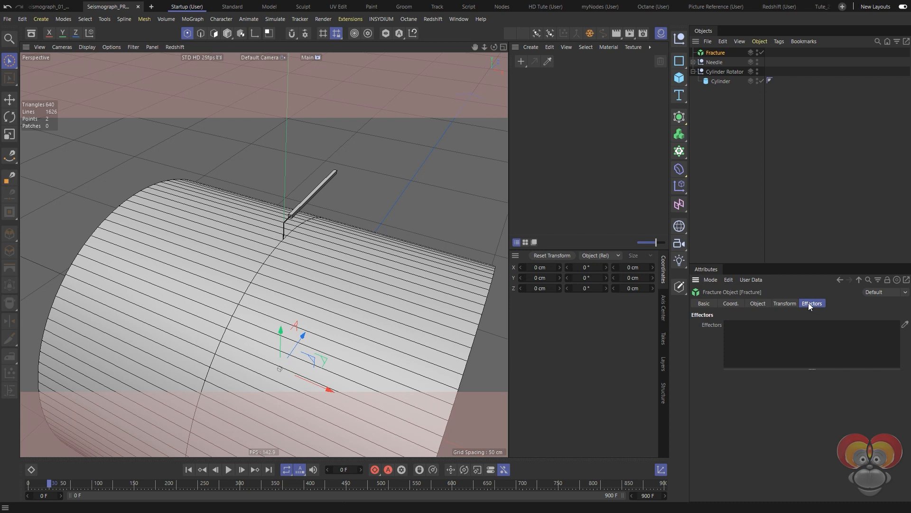
- Make the Needle null a child of the Fracture object, without any extra Cloner in the scene
click(679, 151)
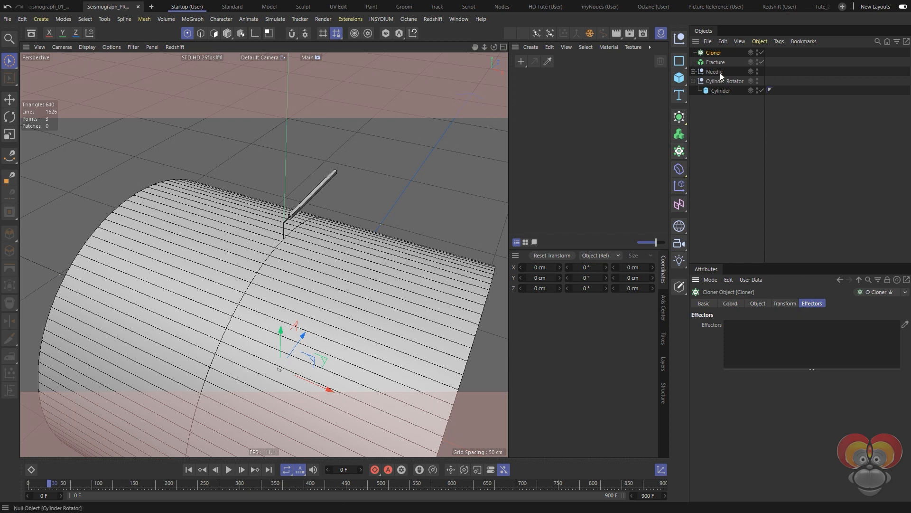
key(Delete)
click(712, 52)
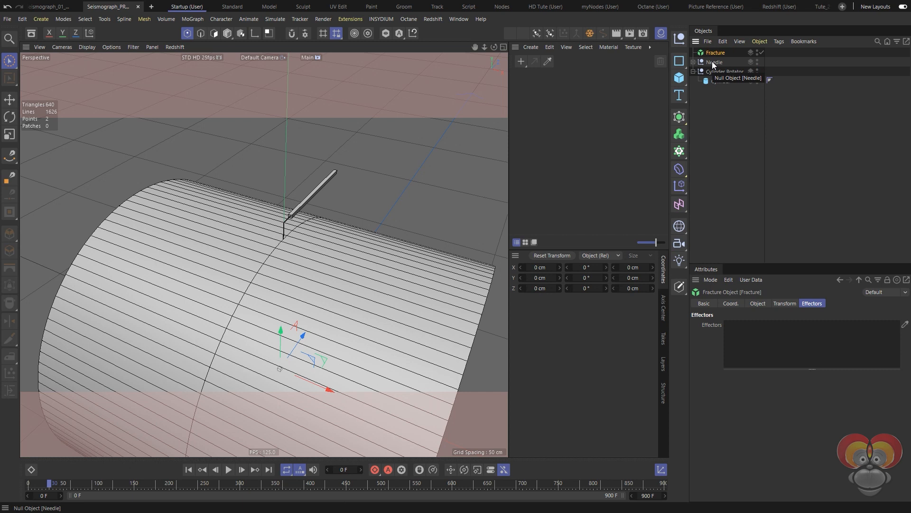
drag(713, 64, 715, 53)
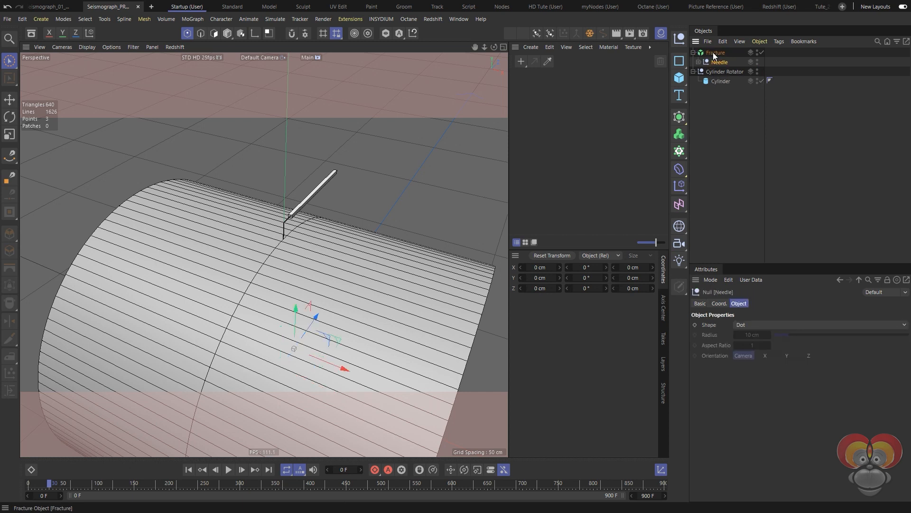
- Set the Fracture object's mode to Straight
click(716, 52)
click(758, 303)
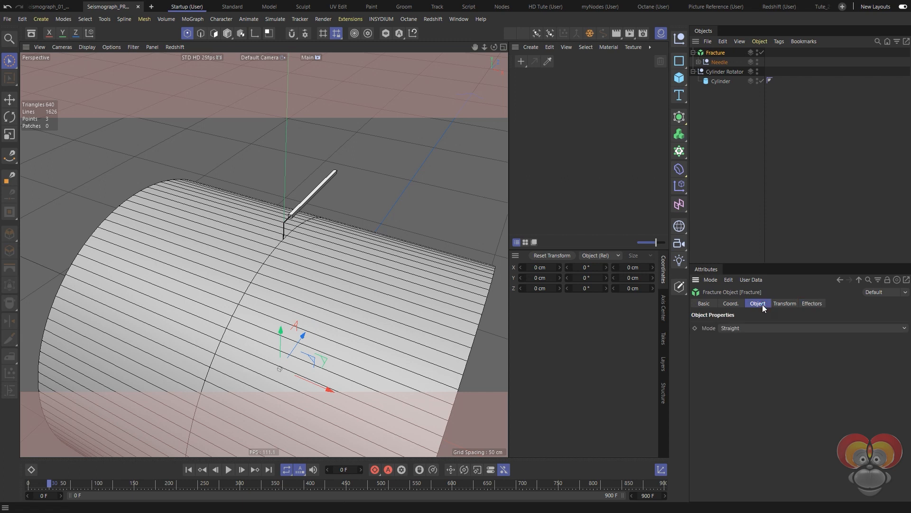
click(735, 329)
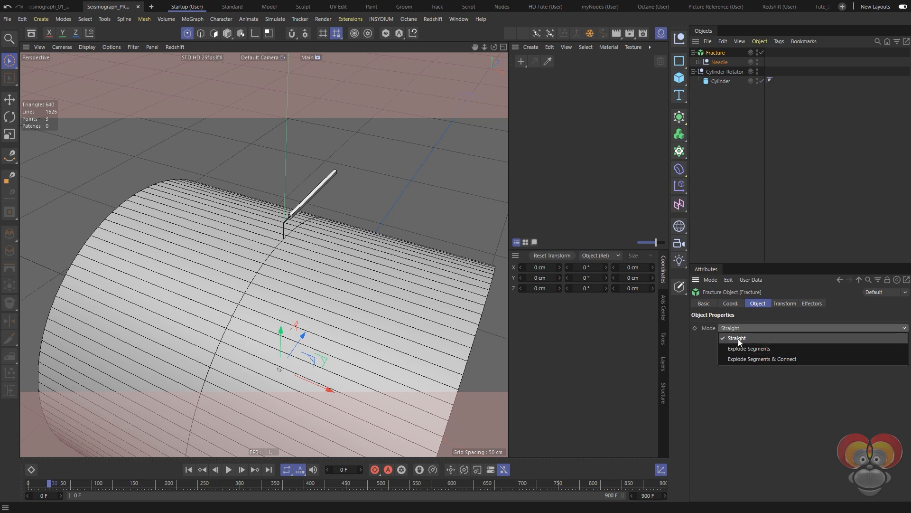
click(739, 338)
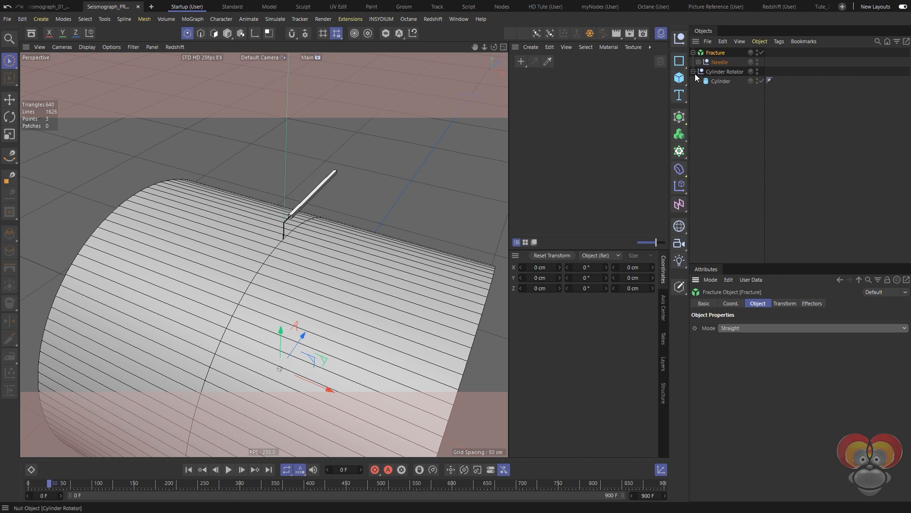
- Try moving the Needle null along its X axis inside the Fracture object, and undo the move
click(699, 62)
click(708, 63)
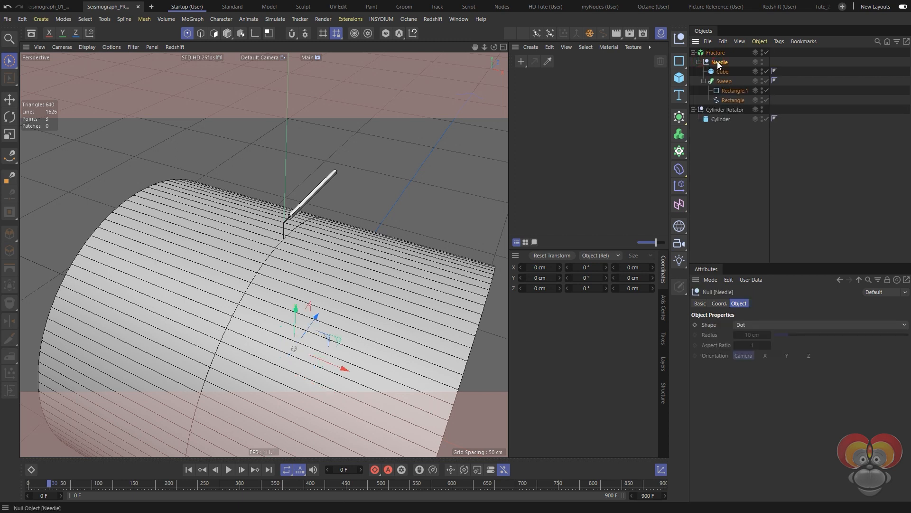
drag(345, 373, 439, 395)
key(ctrl+z)
- Add a Plain effector with the Fracture object selected and the Needle hierarchy collapsed
click(713, 52)
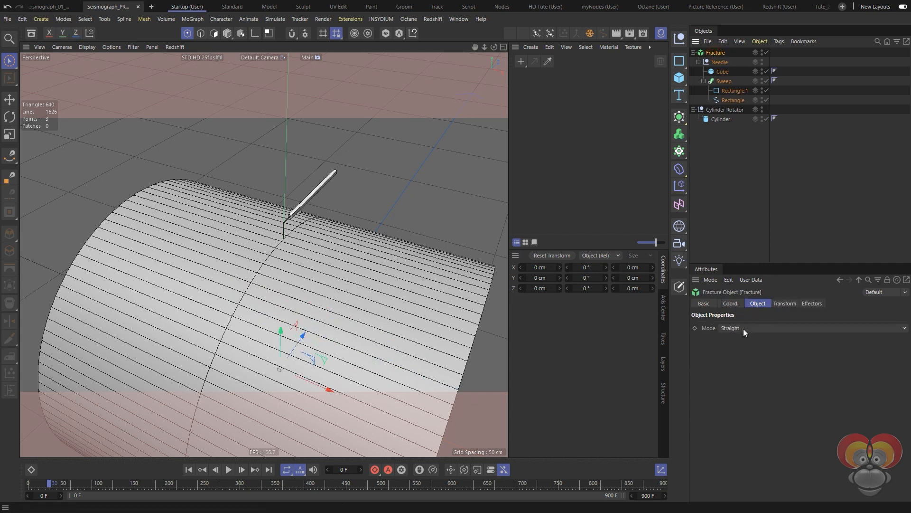
click(736, 328)
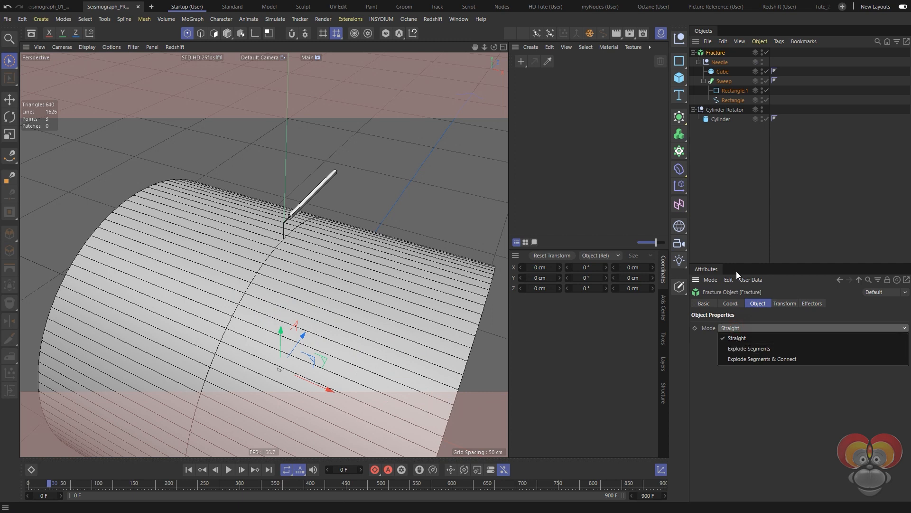
click(722, 67)
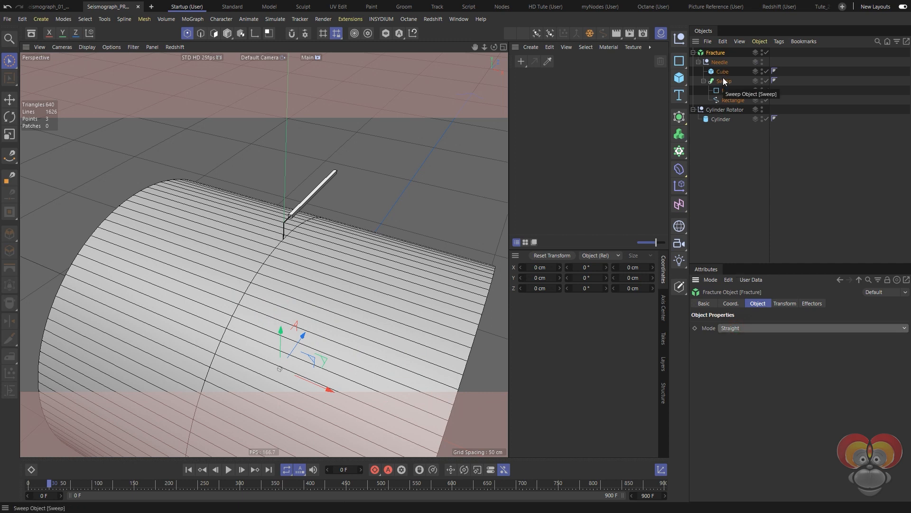
click(699, 62)
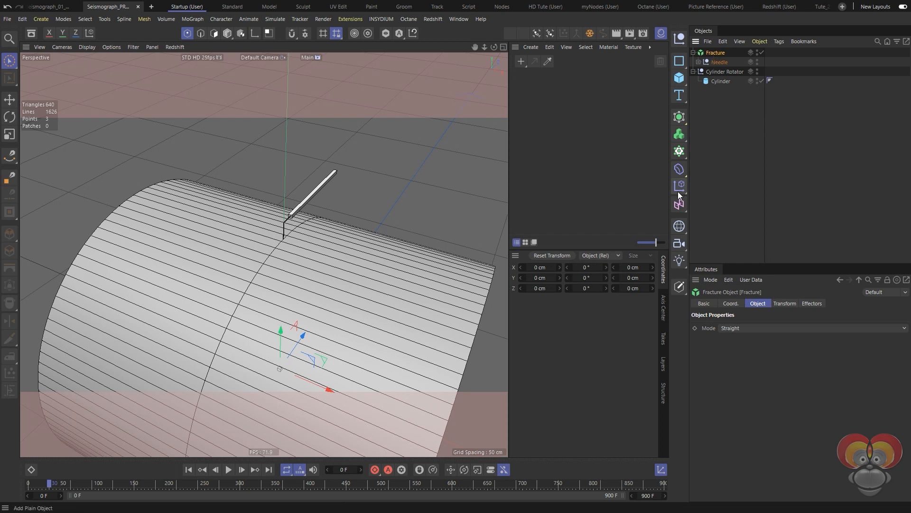
click(680, 186)
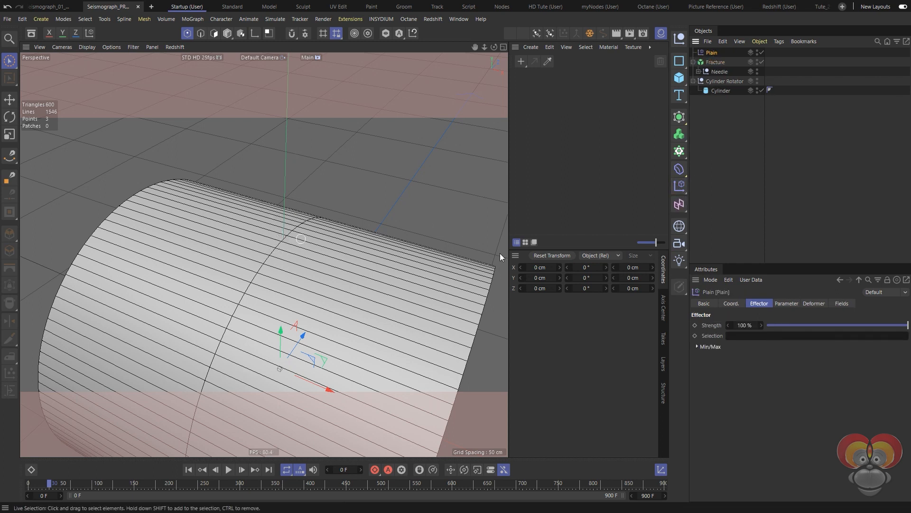
- Remove the duplicate Plain entry from the Fracture object's effector list
click(715, 63)
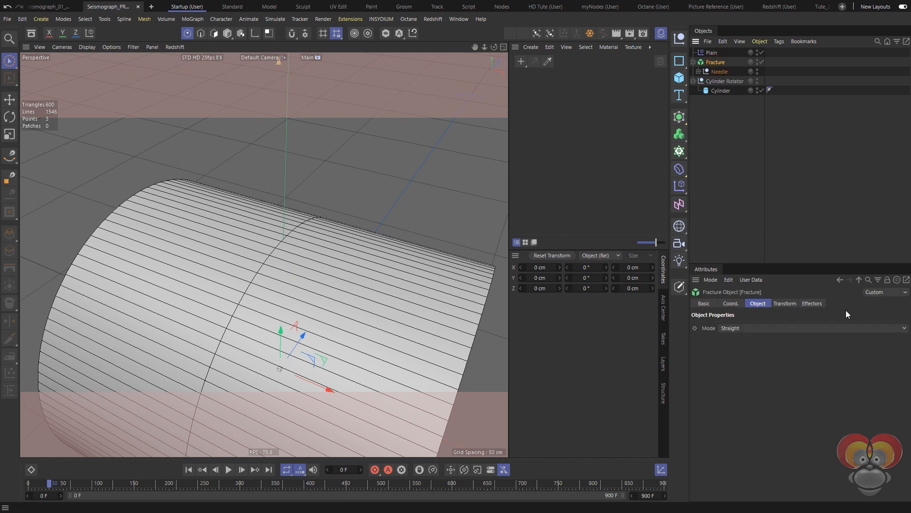
click(810, 305)
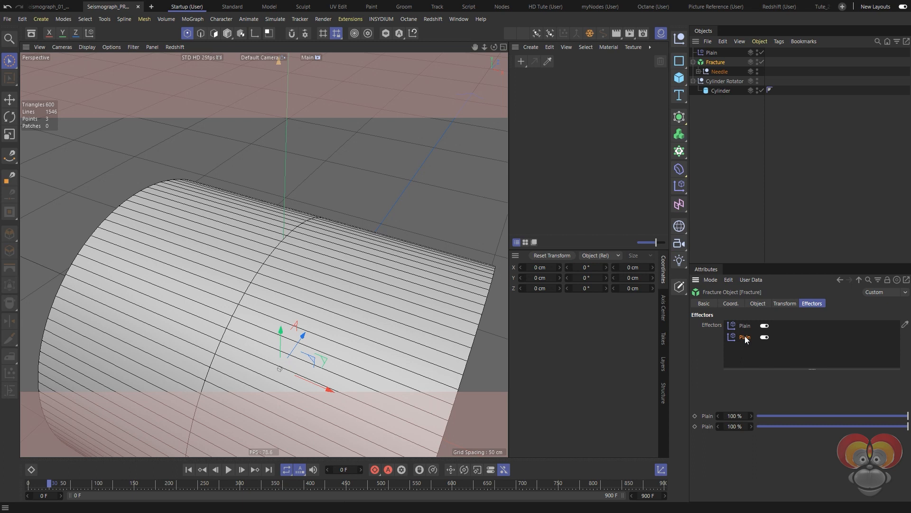
key(Delete)
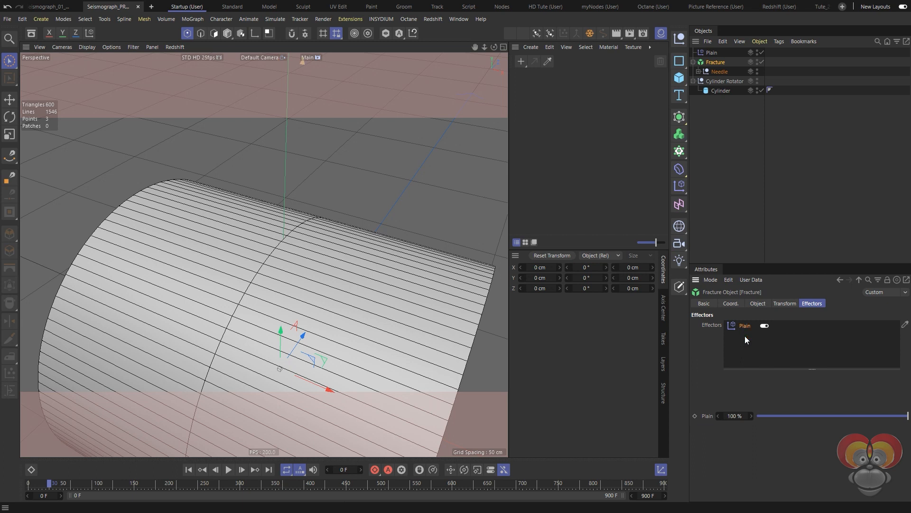
- Set the Plain effector's P.Y offset to 0 cm, keeping its Position parameter enabled
click(710, 52)
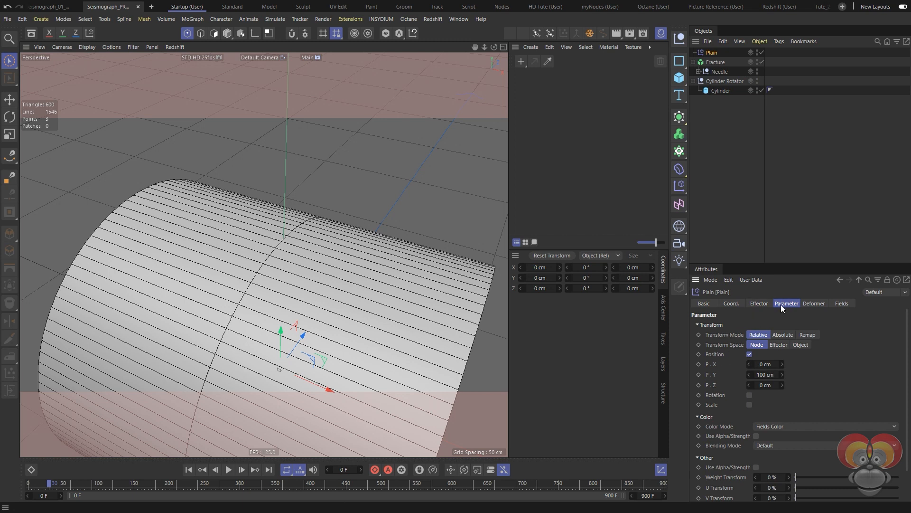
click(750, 354)
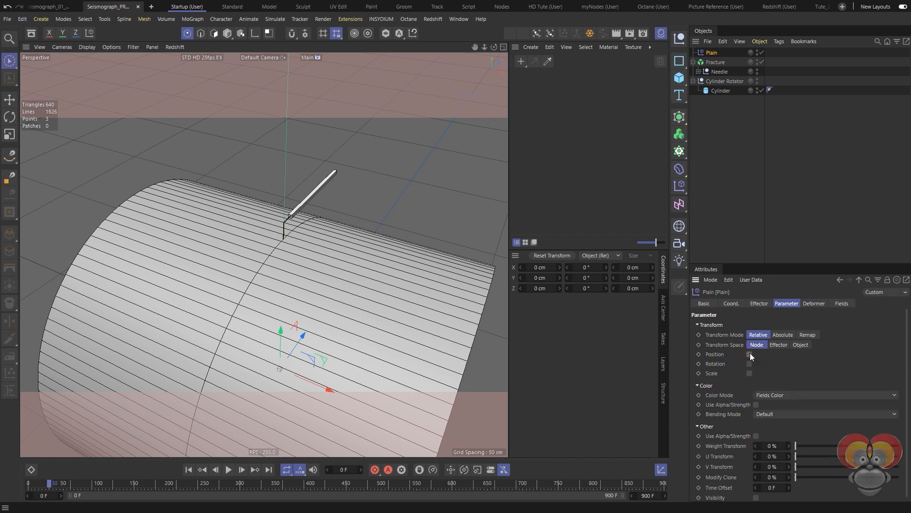
click(749, 354)
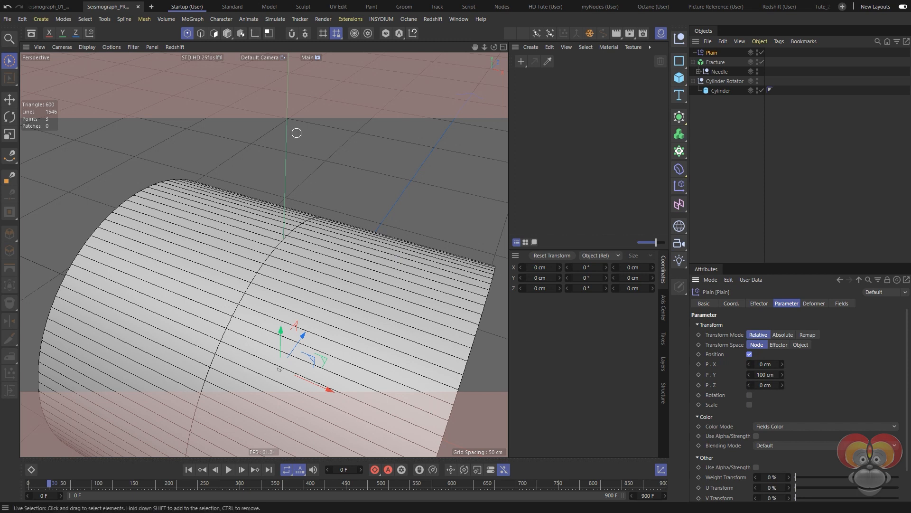
double_click(762, 375)
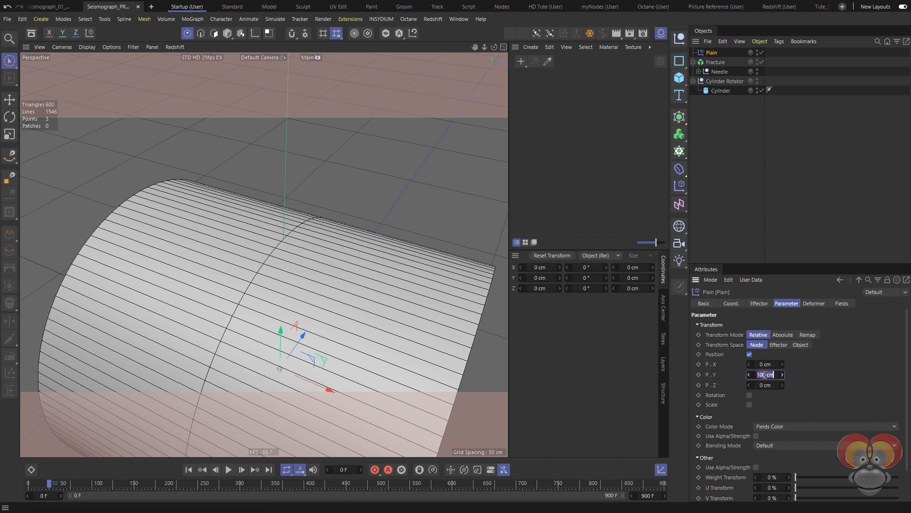
key(BackSpace)
key(Return)
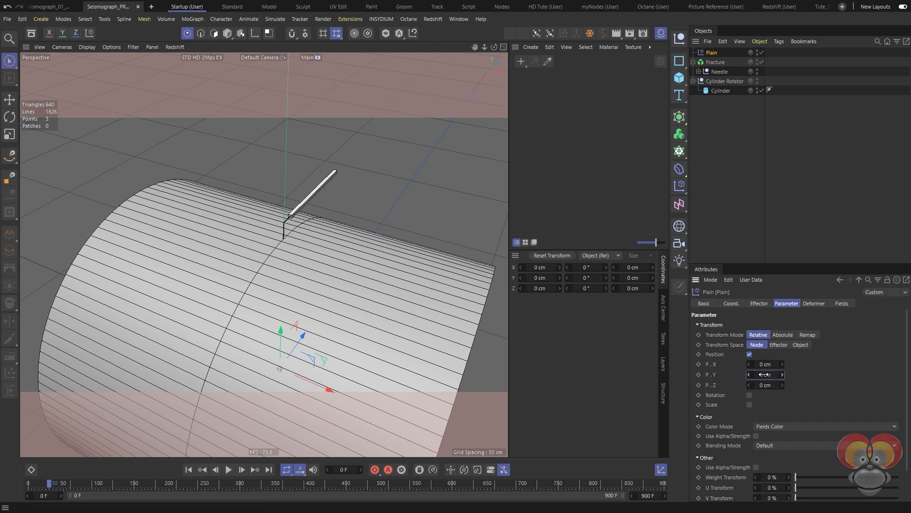
- Set the Plain effector's P.X offset to 10 cm
double_click(763, 364)
key(BackSpace)
key(Return)
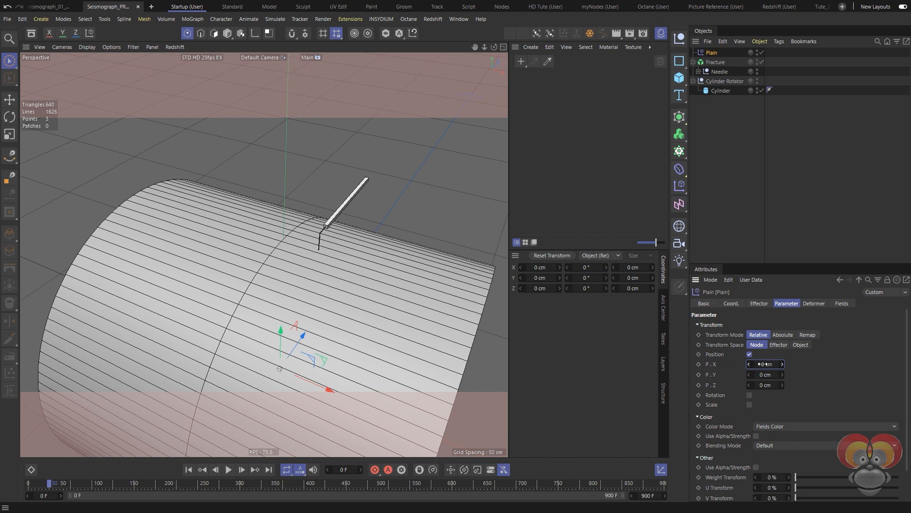
alt+drag(318, 269, 289, 278)
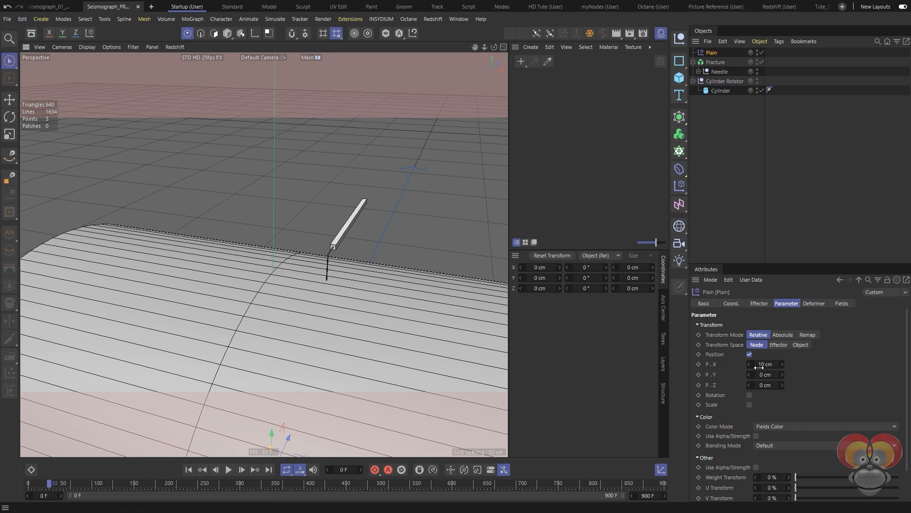
- Play the animation briefly to check the offset needle, and return to the first frame
alt+drag(336, 319, 313, 346)
click(229, 470)
click(229, 470)
click(189, 470)
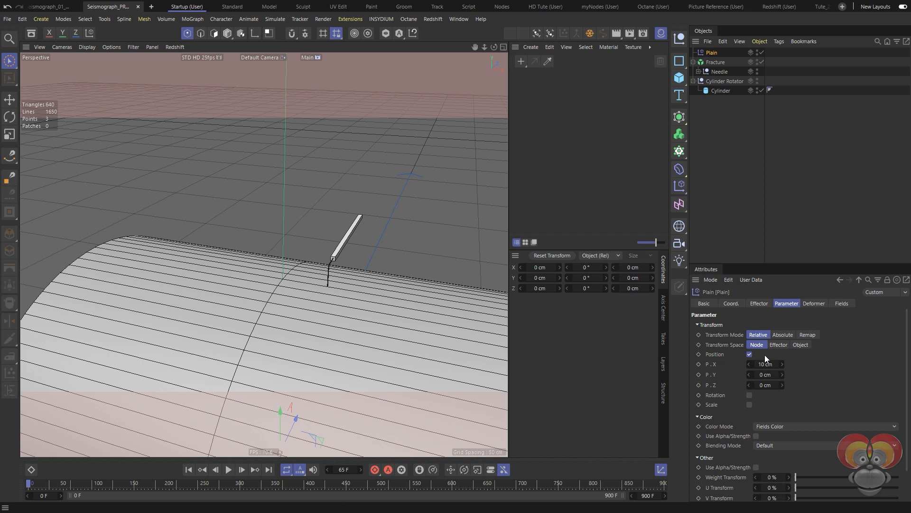
- Add a Random Field to the Plain effector and enlarge the area showing its settings
click(839, 303)
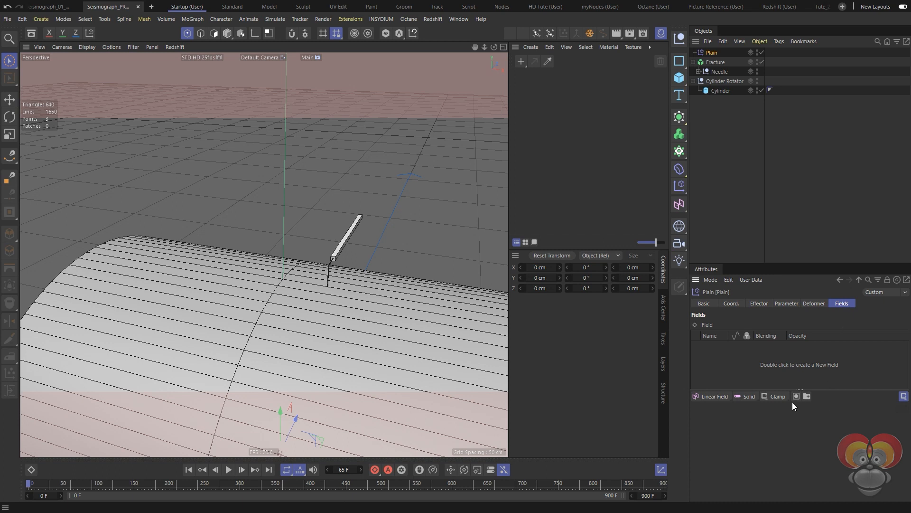
click(716, 397)
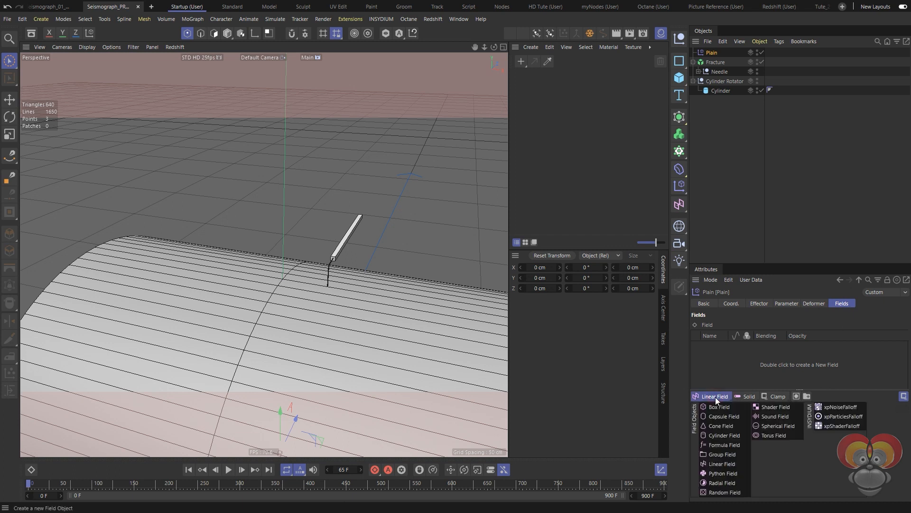
click(716, 492)
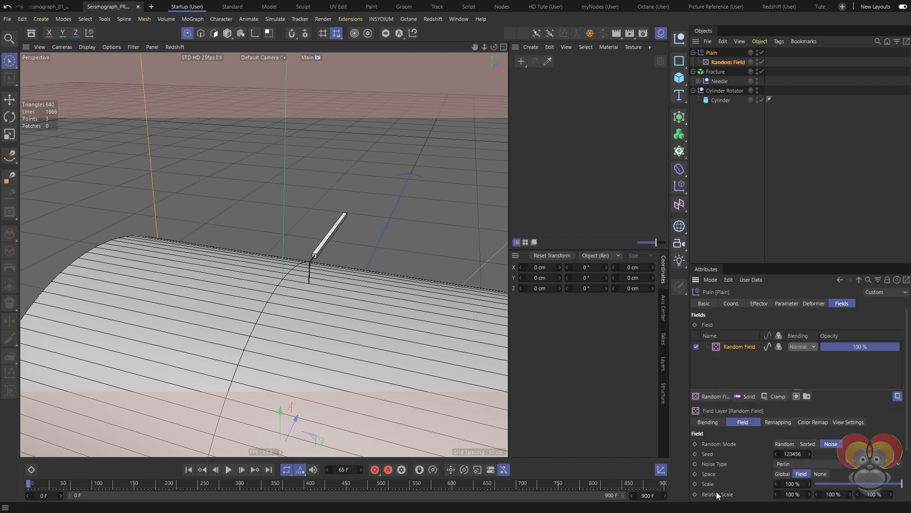
drag(753, 262, 755, 150)
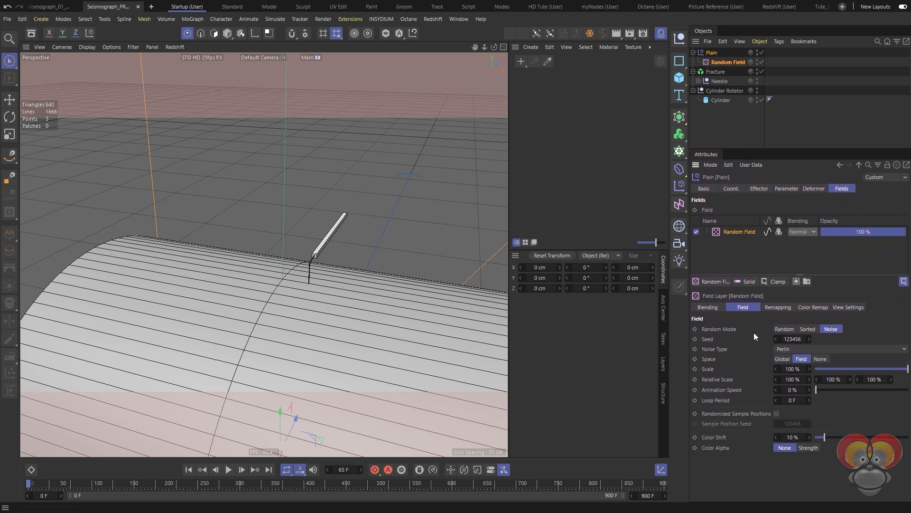
- Look through the Random Field's noise types, keep Perlin, and play the animation before rewinding to the start
click(787, 350)
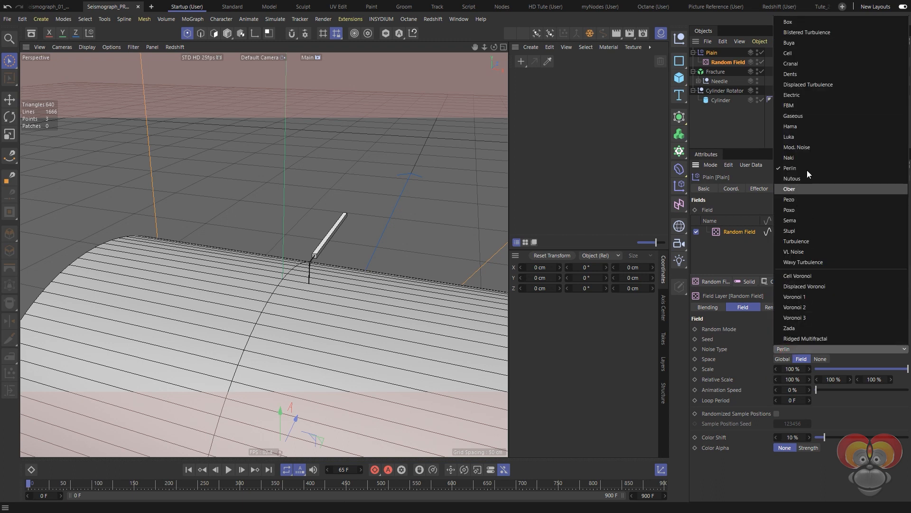
click(786, 435)
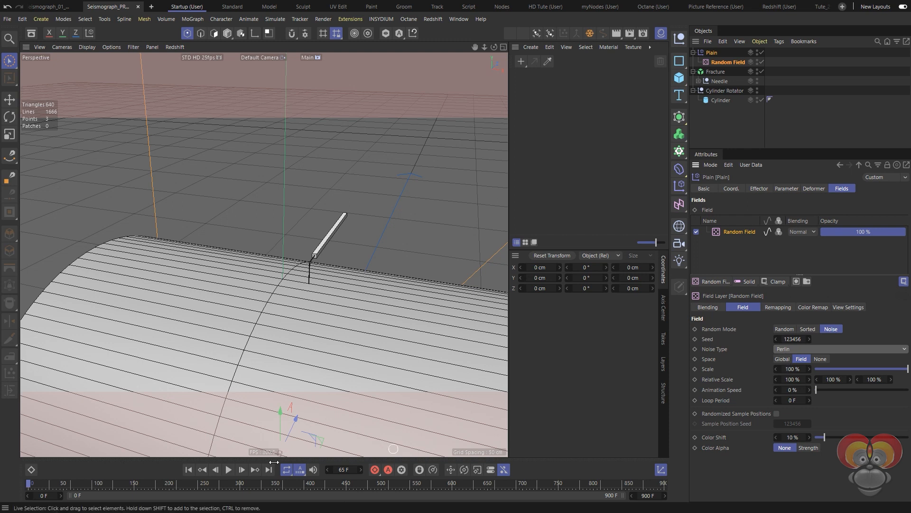
click(228, 469)
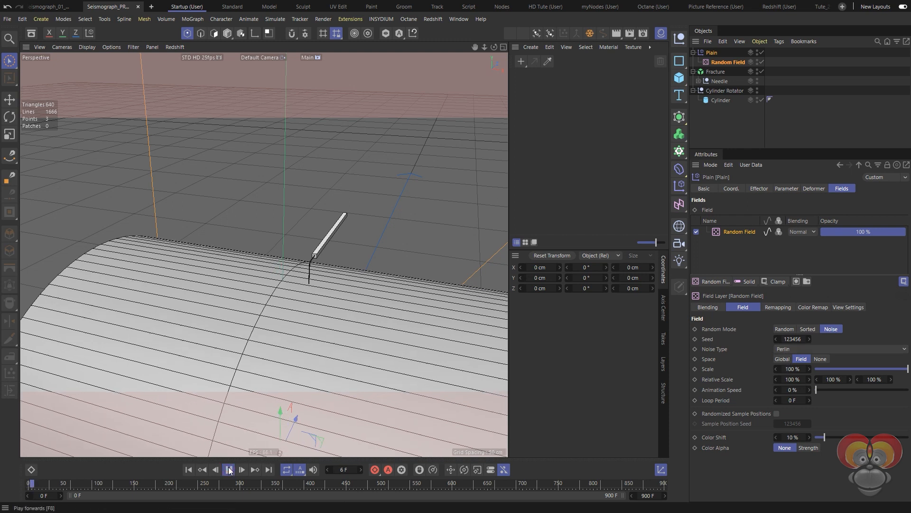
click(192, 471)
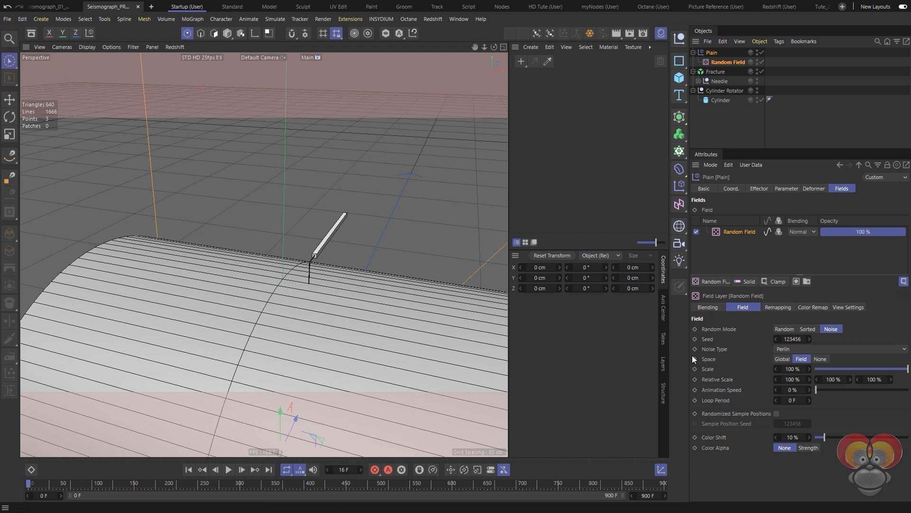
- Try an animation speed of 100 % for the Random Field and play the animation
click(793, 390)
text(100)
key(Return)
click(228, 471)
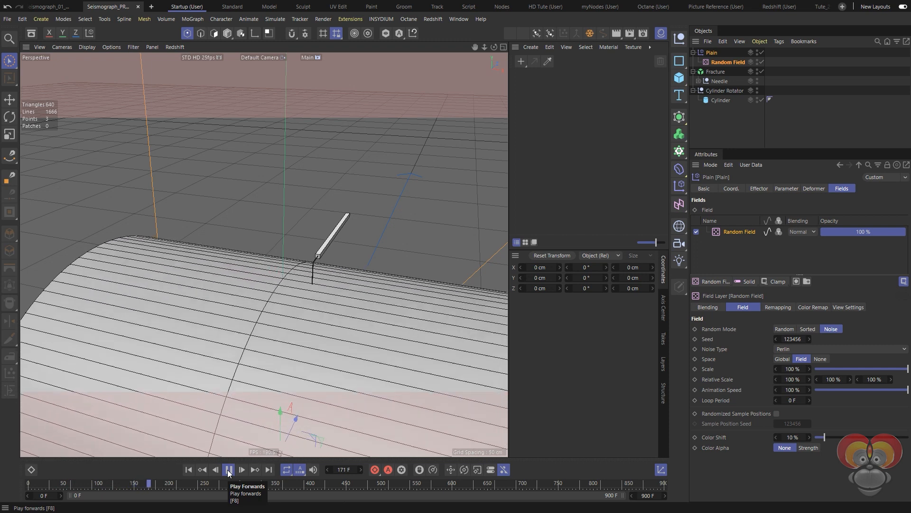
click(228, 470)
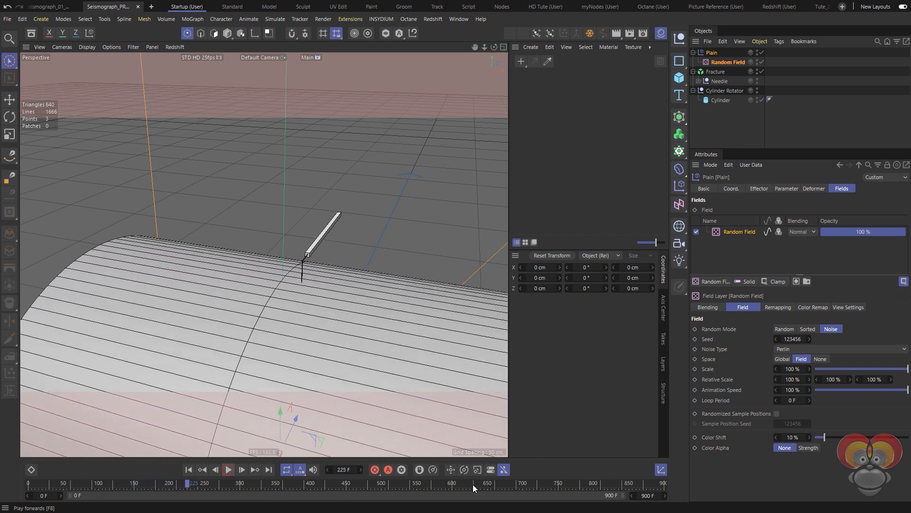
- Set the Random Field's animation speed to 5000 % and preview the needle's movement from the first frame
click(792, 389)
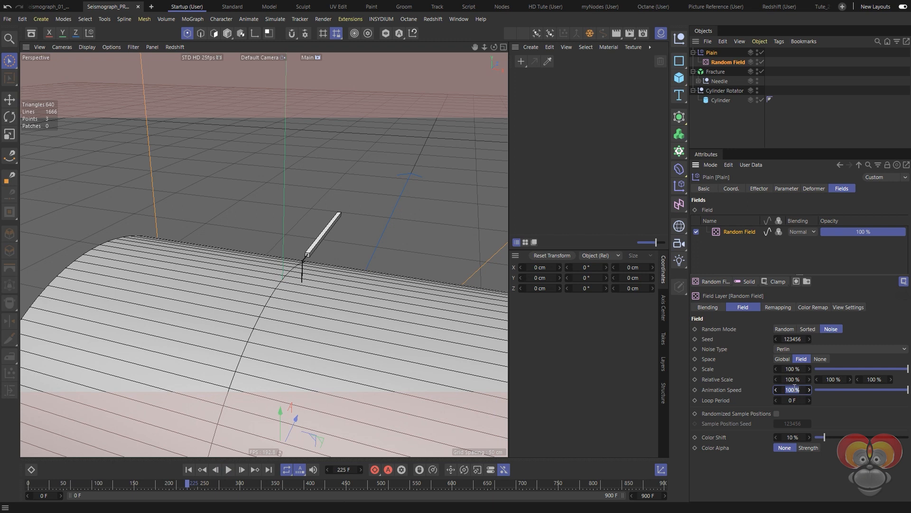
text(5000)
key(Return)
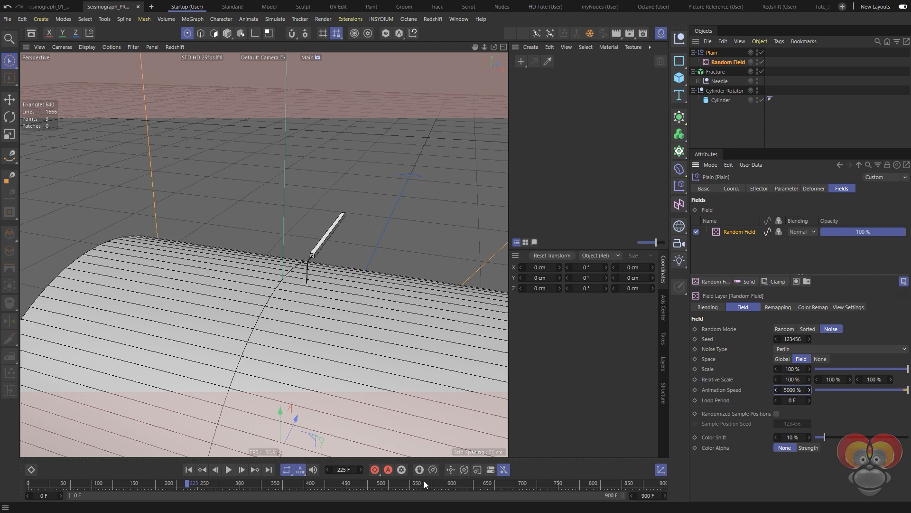
click(188, 470)
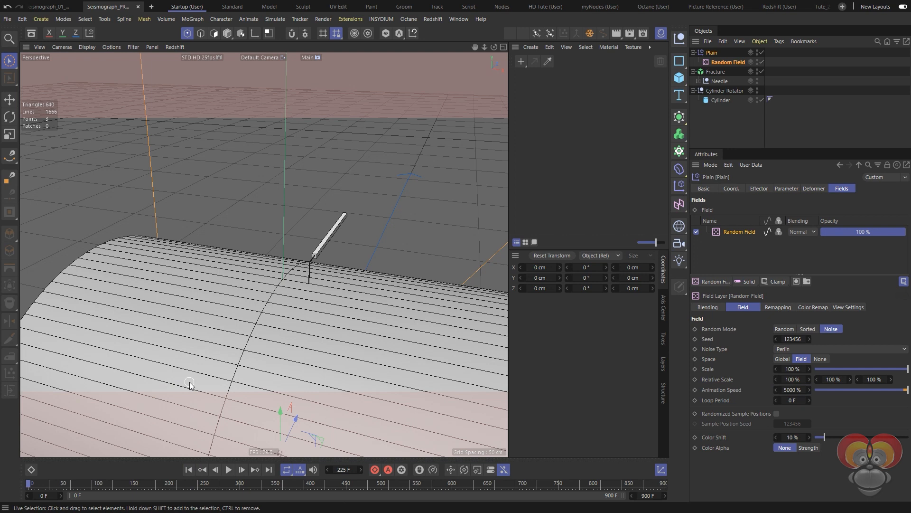
click(227, 469)
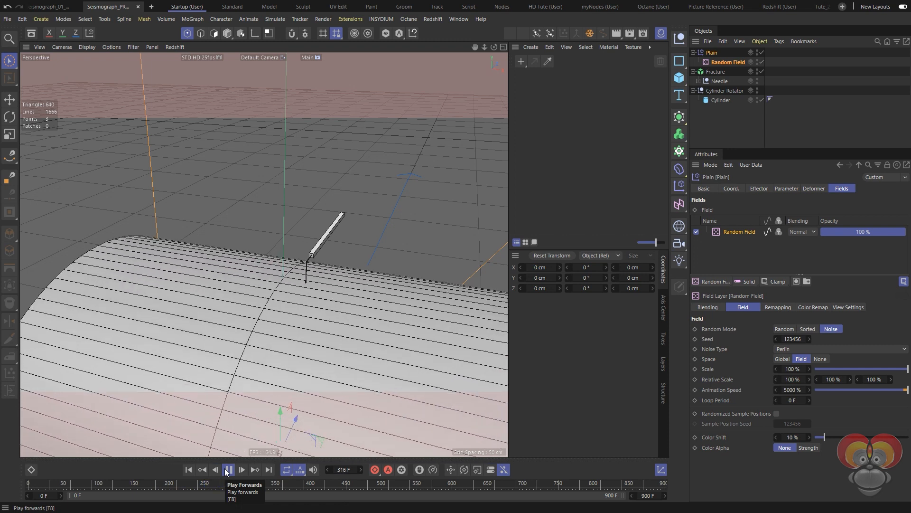
click(228, 469)
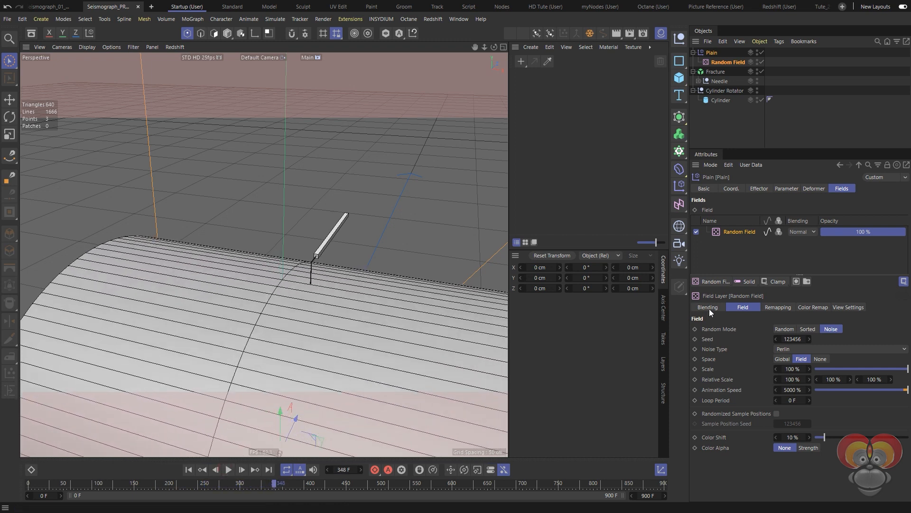
- Set the Random Field's noise scale to 10 %
double_click(792, 369)
text(10)
key(Return)
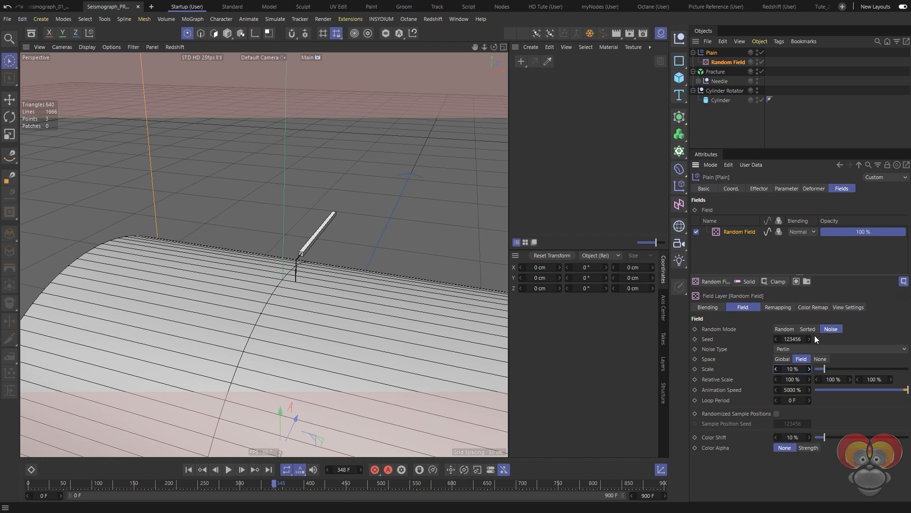
- Enable the Random Field's Viewplane Preview and play the animation to examine the noise pattern around the cylinder
click(844, 306)
click(755, 327)
alt+drag(319, 320, 263, 361)
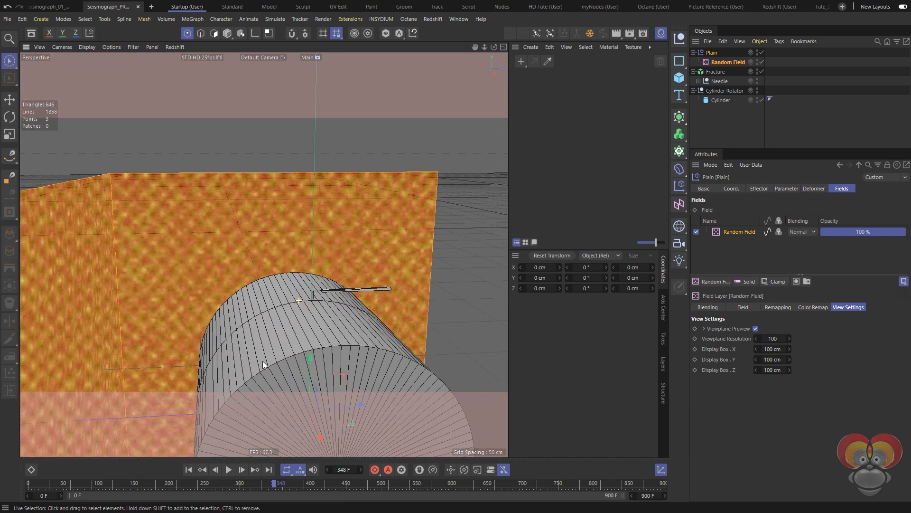
click(229, 469)
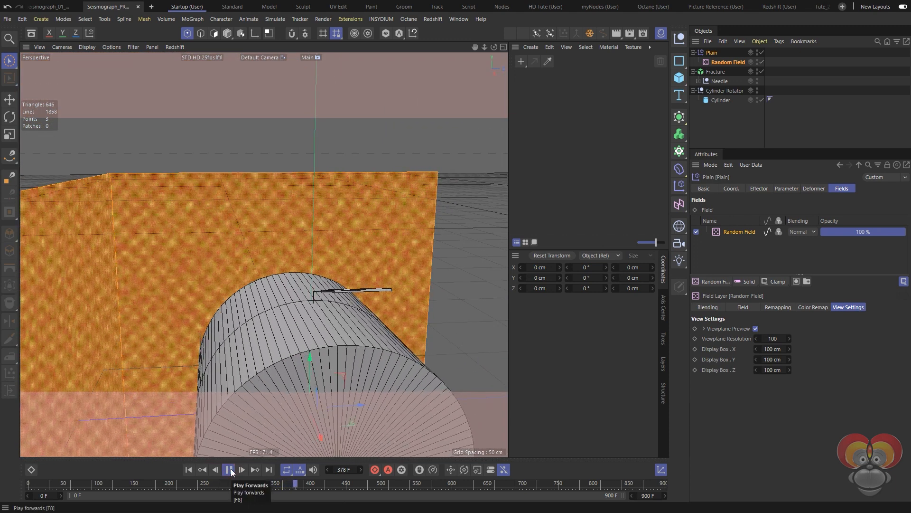
click(230, 470)
- Try a noise scale of 100 % for comparison, and set the scale back to 10 %
click(750, 307)
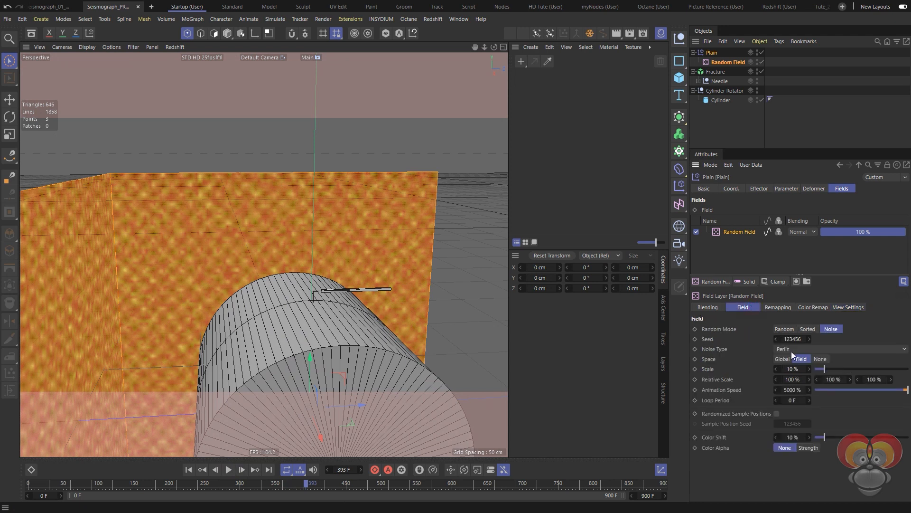
double_click(793, 368)
text(100)
key(Return)
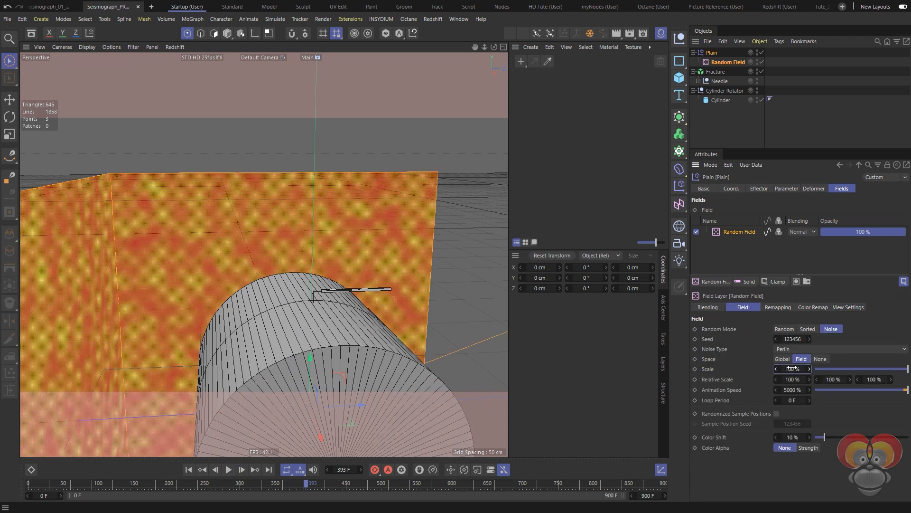
double_click(791, 368)
text(10)
key(Return)
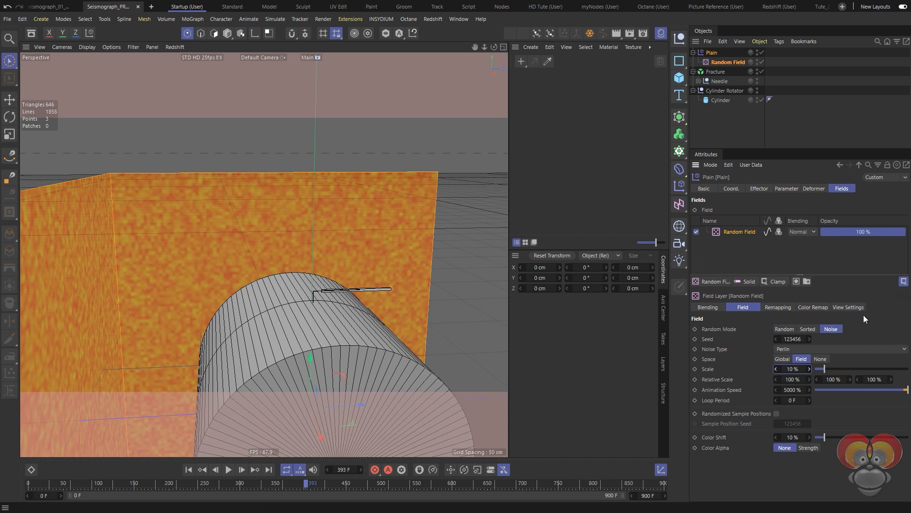
- Disable the Random Field's Viewplane Preview and frame the needle on the cylinder in close-up
click(852, 306)
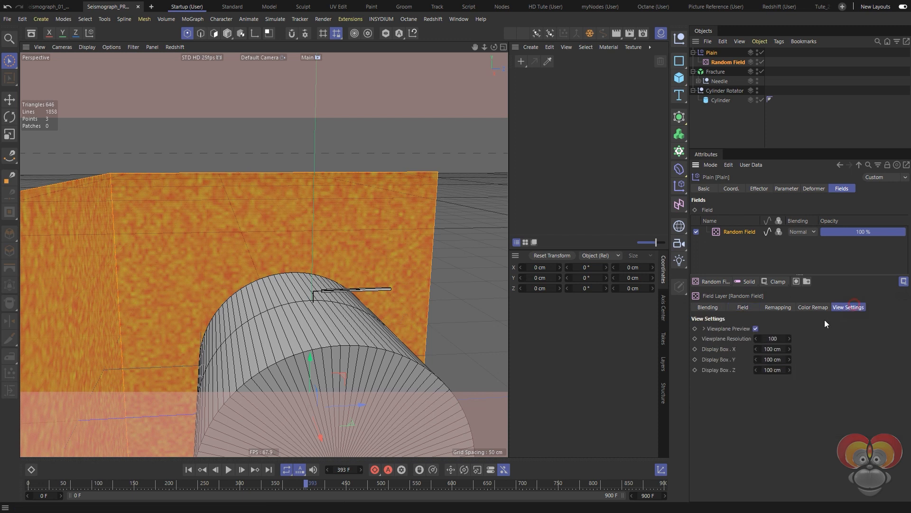
click(755, 328)
alt+drag(352, 318, 293, 302)
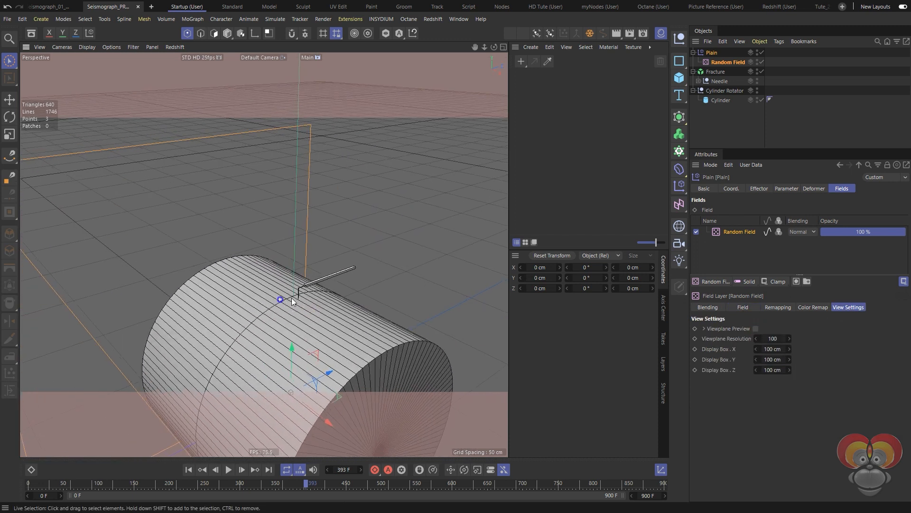
alt+right_drag(291, 299, 312, 298)
alt+drag(312, 298, 317, 297)
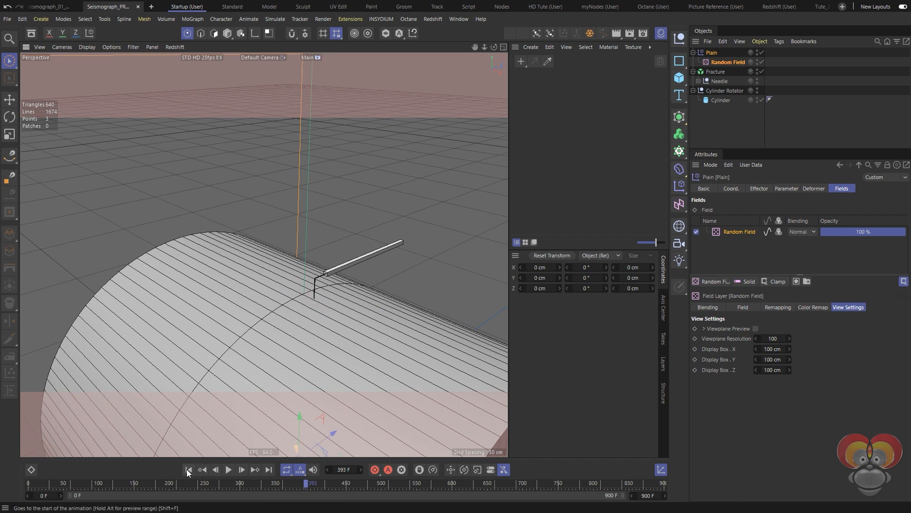
- Play the animation from the start and examine the needle's sideways movement over the cylinder from several angles
click(187, 469)
click(229, 469)
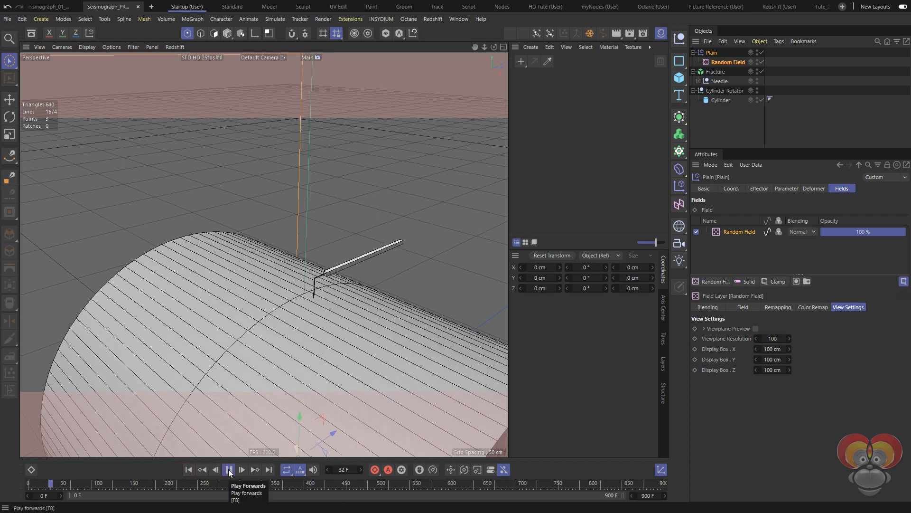
alt+drag(294, 360, 326, 360)
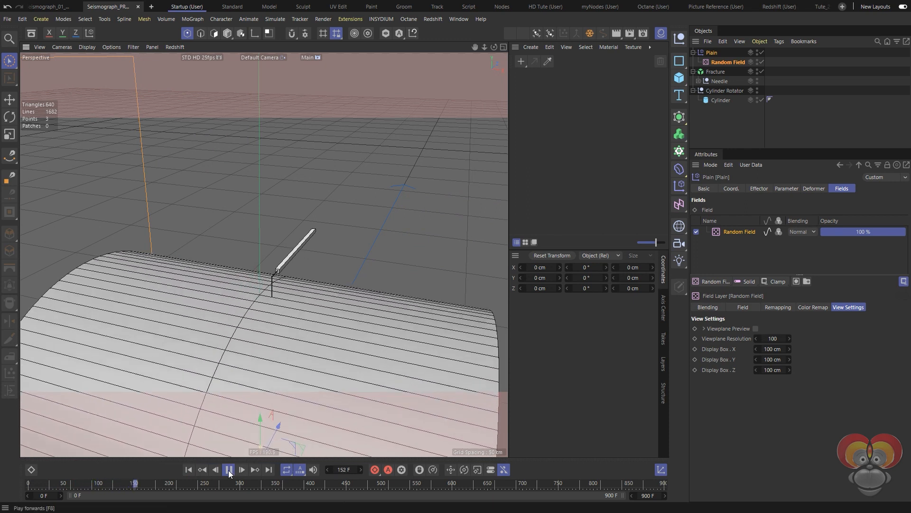
alt+drag(265, 325, 281, 324)
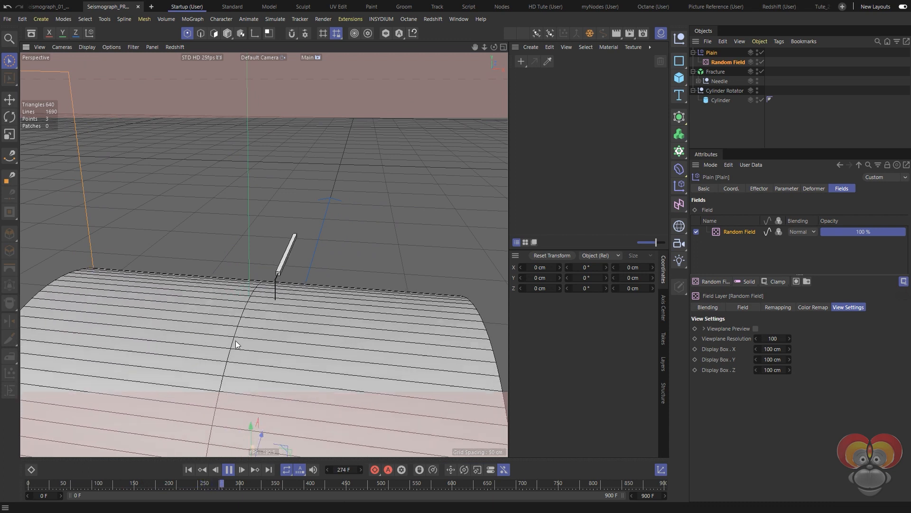
alt+drag(255, 328, 269, 321)
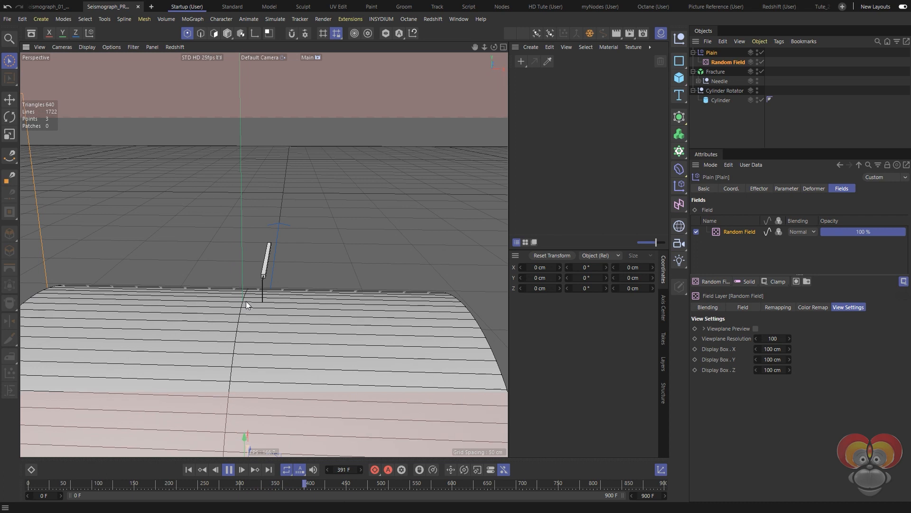
click(228, 469)
- Try a Minimum of -100 % on the Plain effector, play the animation from the start, and reset the Minimum to 0 %
click(711, 52)
click(788, 189)
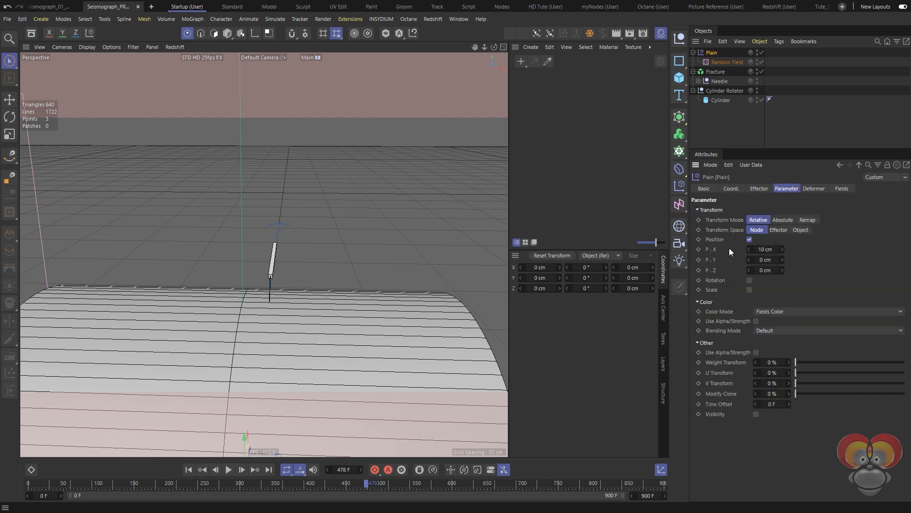
click(762, 188)
click(697, 232)
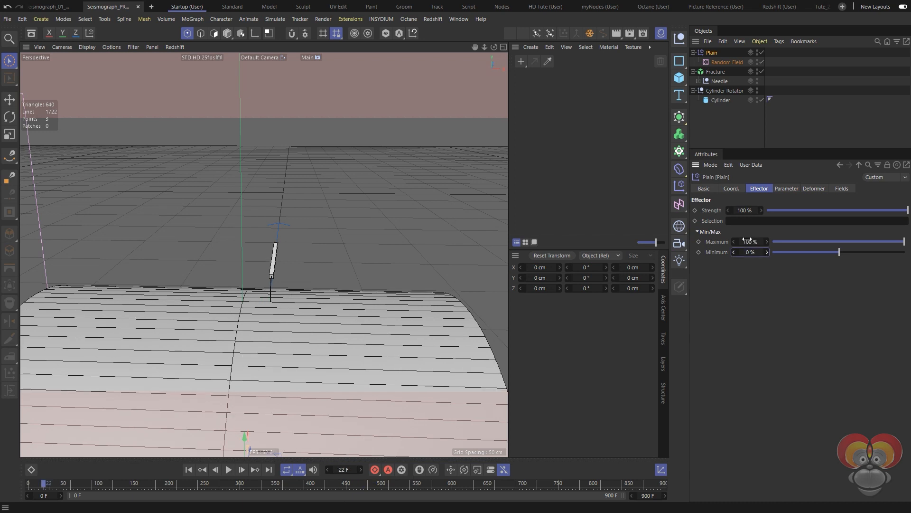
drag(815, 255, 790, 256)
click(189, 468)
click(228, 469)
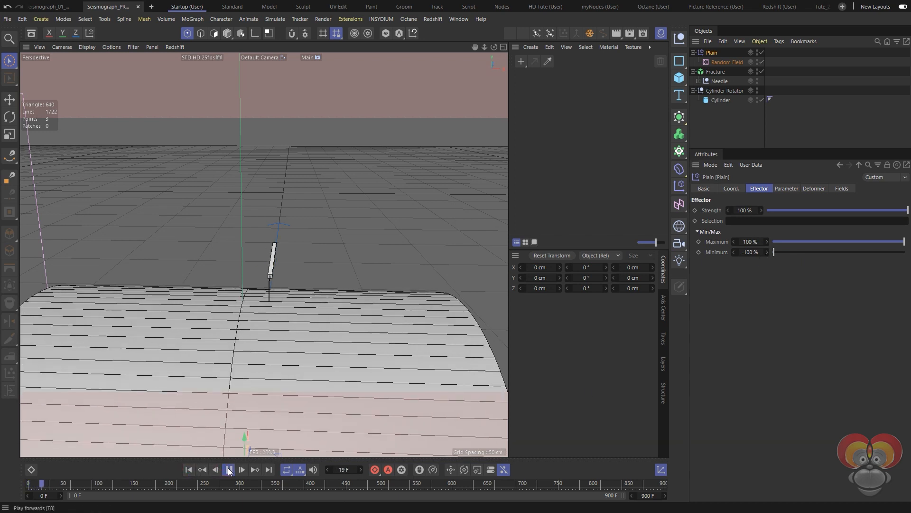
click(229, 470)
double_click(750, 252)
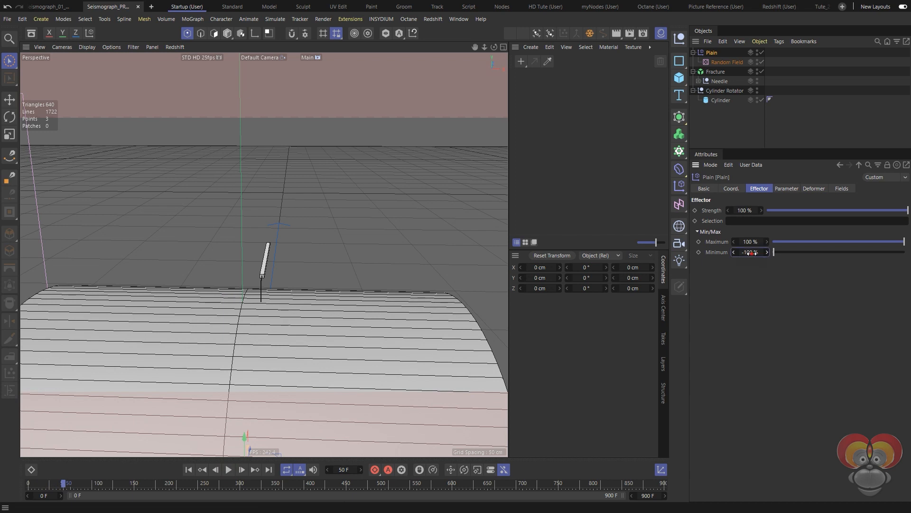
text(0)
key(Return)
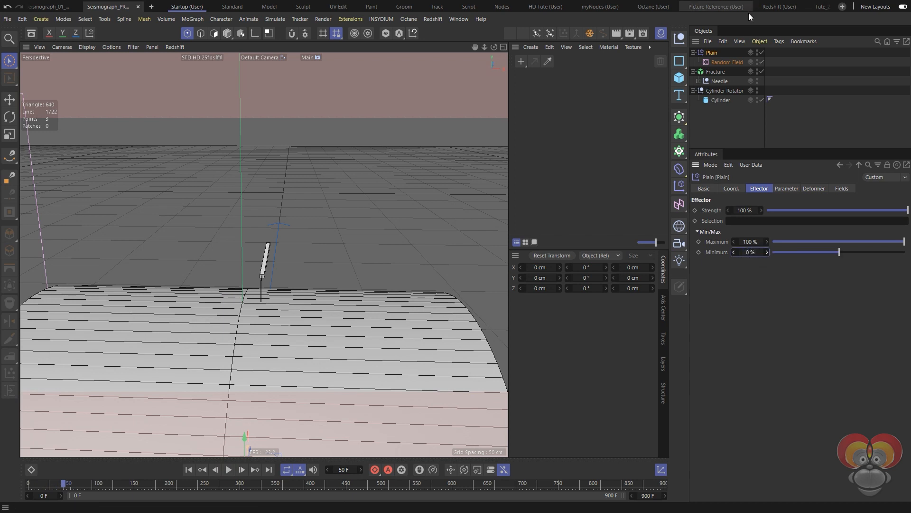
- Add a Range Map modifier above the Random Field in the Plain effector's fields and set its Min Output to -100 %
click(842, 190)
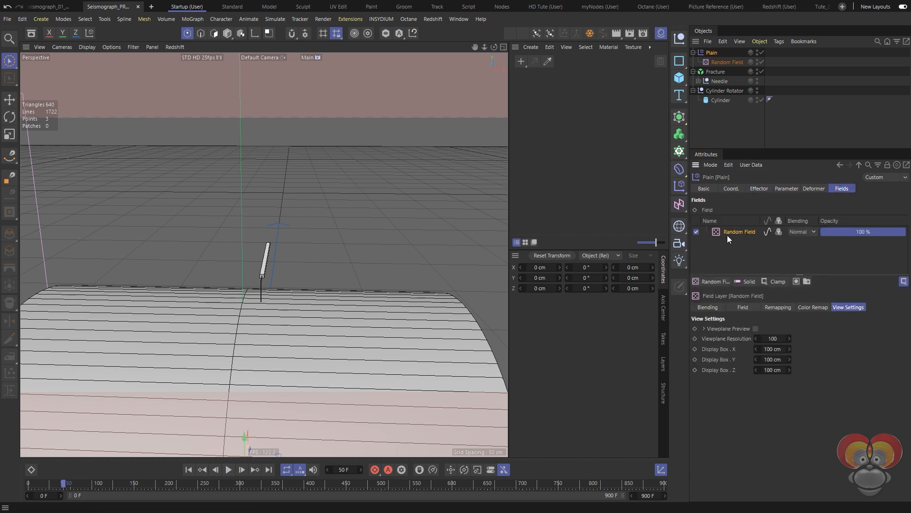
click(773, 279)
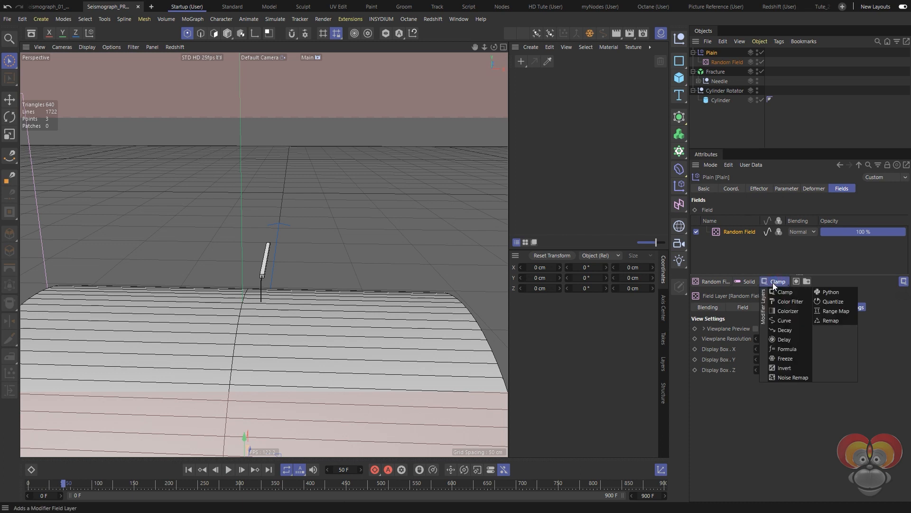
click(830, 310)
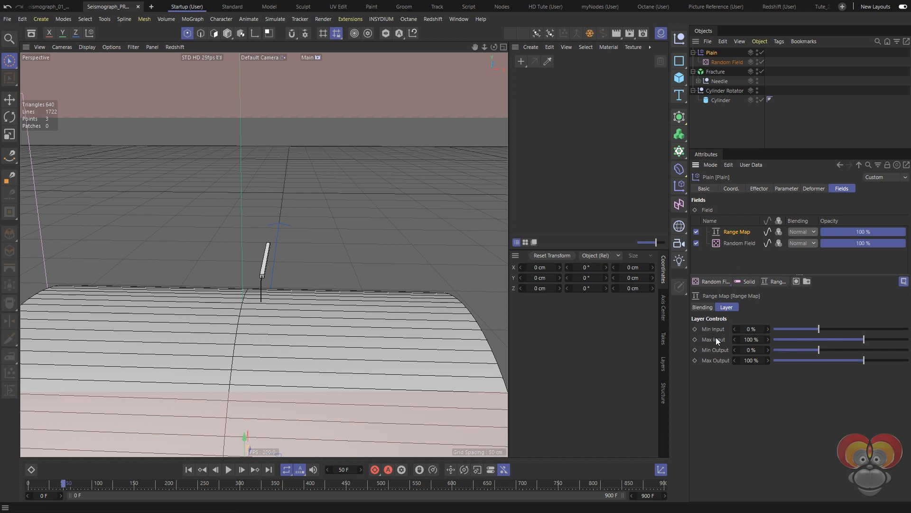
double_click(748, 350)
text(-100)
key(Return)
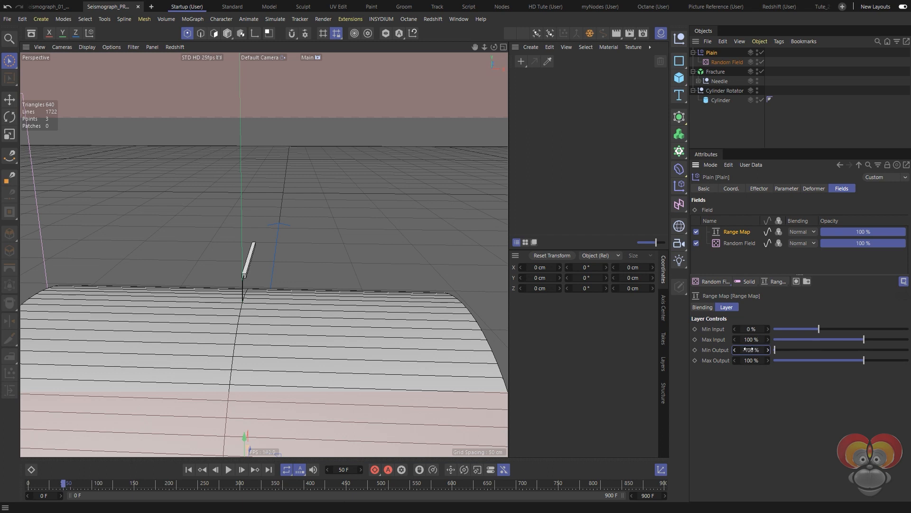
- Play the animation from the start to check how far the needle swings with the Range Map
click(190, 470)
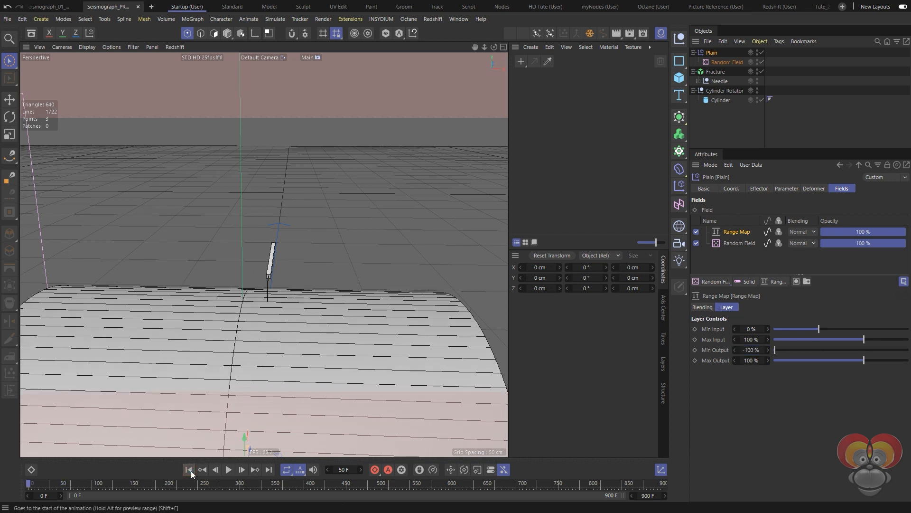
click(229, 469)
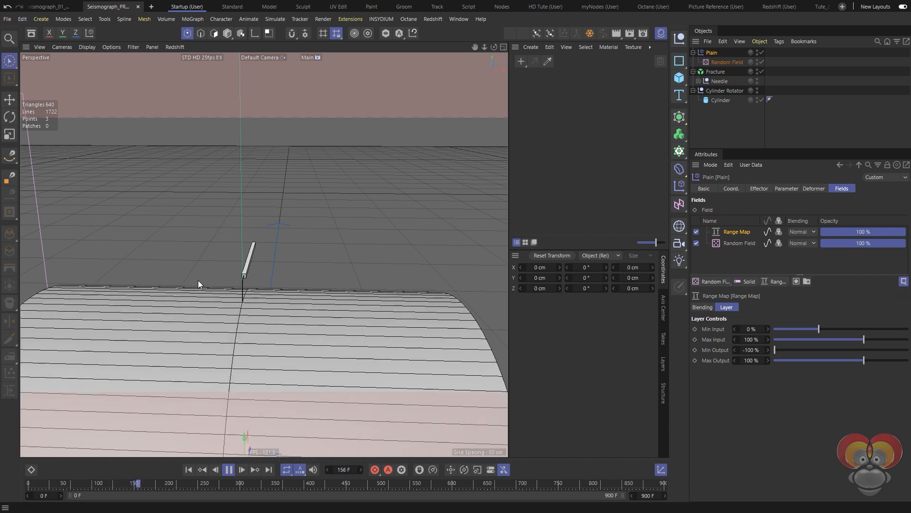
click(228, 469)
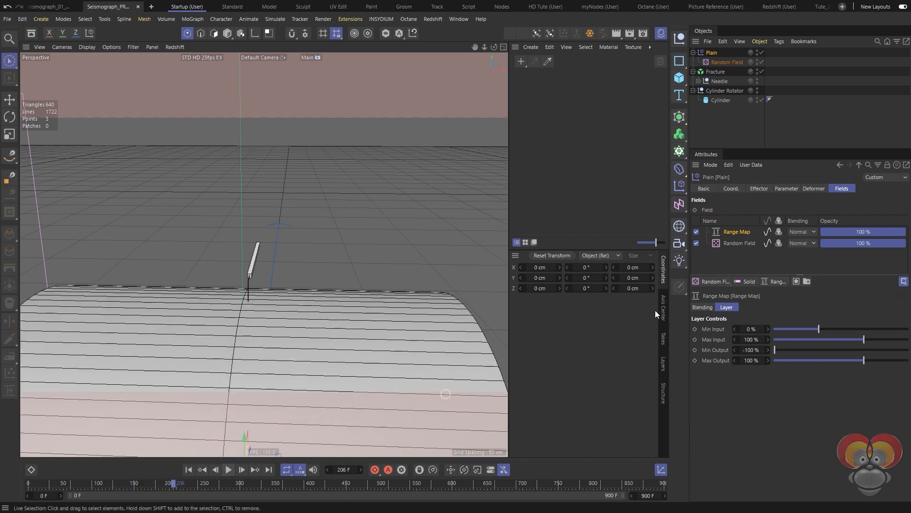
- Turn off clamping of the Plain effector's field values and replay the animation from the start to check the needle's swing to both sides
click(904, 281)
click(189, 469)
click(228, 469)
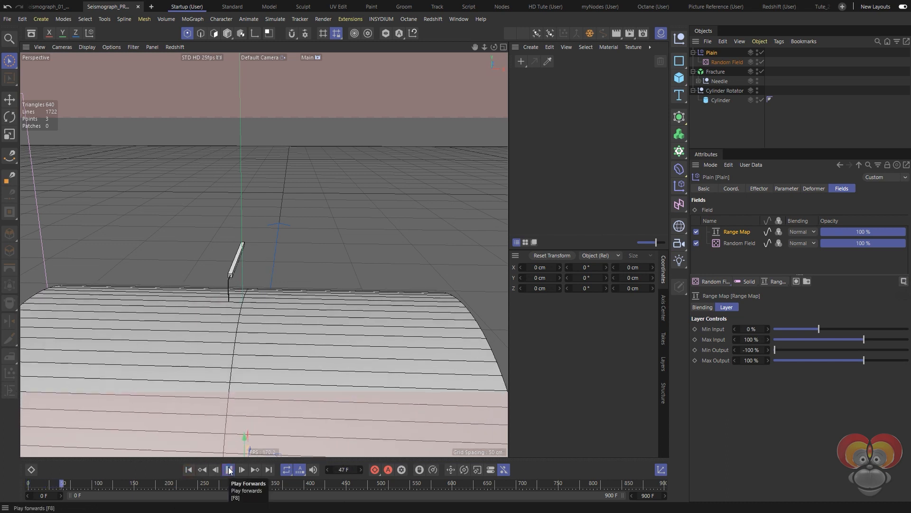
alt+drag(239, 338, 249, 328)
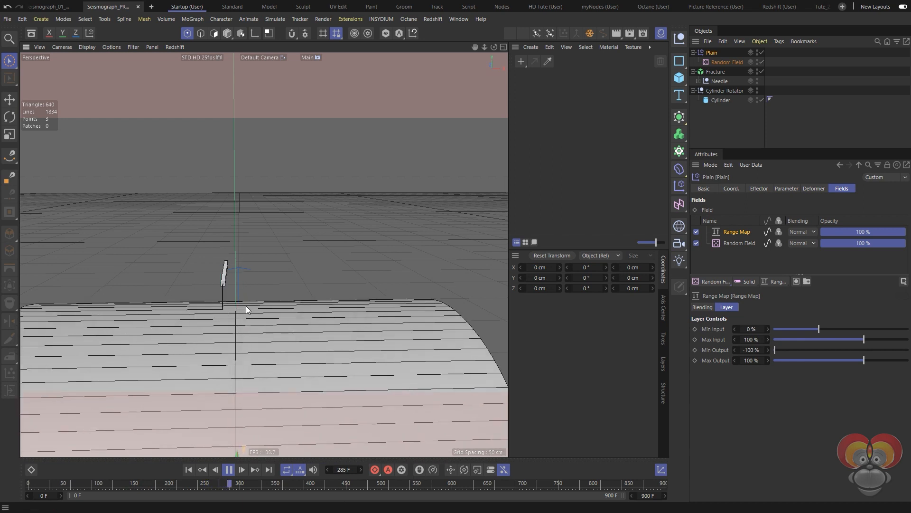
click(229, 470)
alt+drag(250, 348, 217, 346)
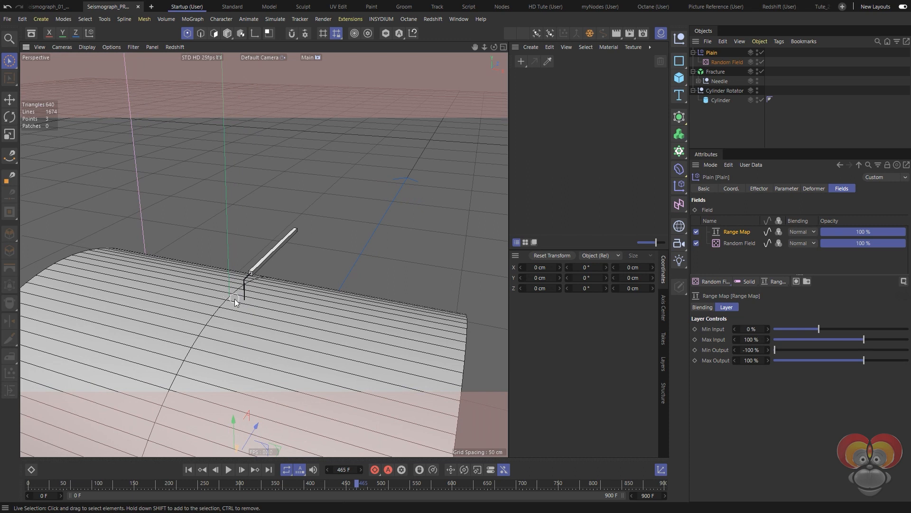
- Add a Tracer object, clear the Plain effector entries from its Trace Link, and link the Fracture object instead
click(366, 244)
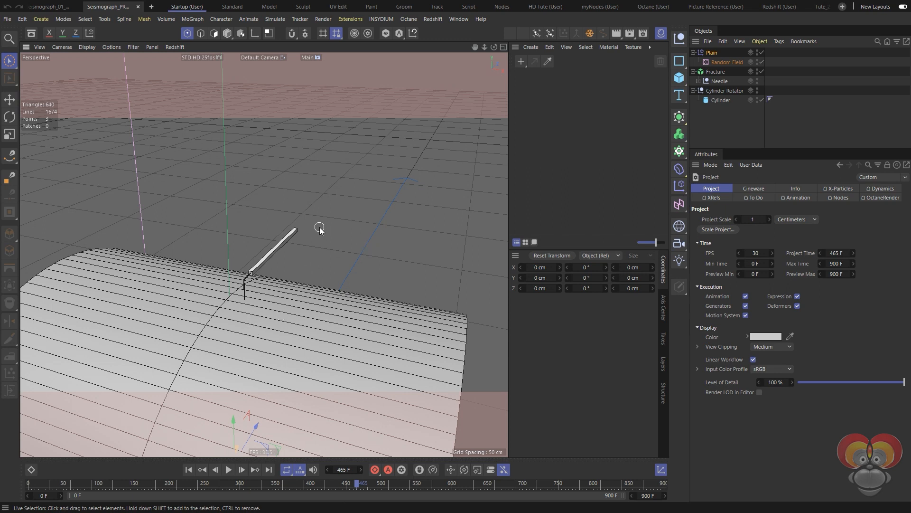
click(679, 152)
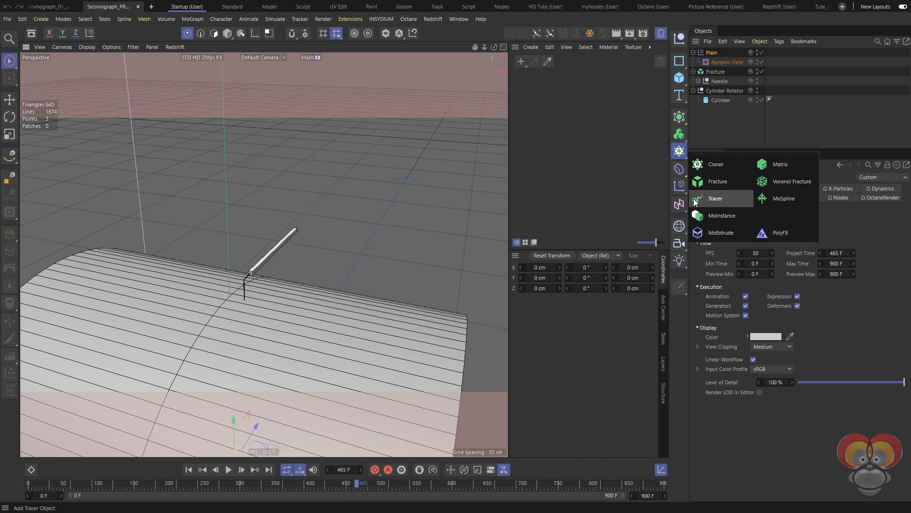
click(718, 198)
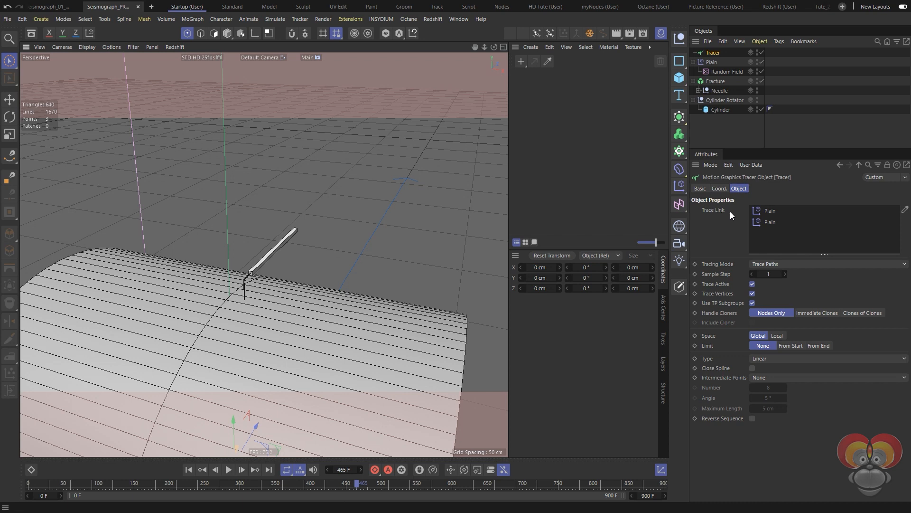
click(773, 213)
key(Delete)
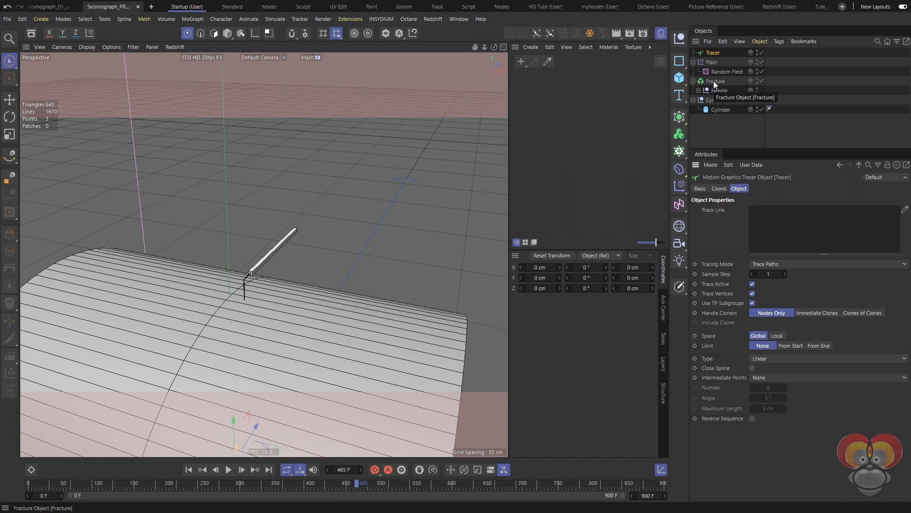
mouse_move(713, 81)
mouse_down()
mouse_move(782, 228)
mouse_move(770, 218)
mouse_move(767, 228)
mouse_up()
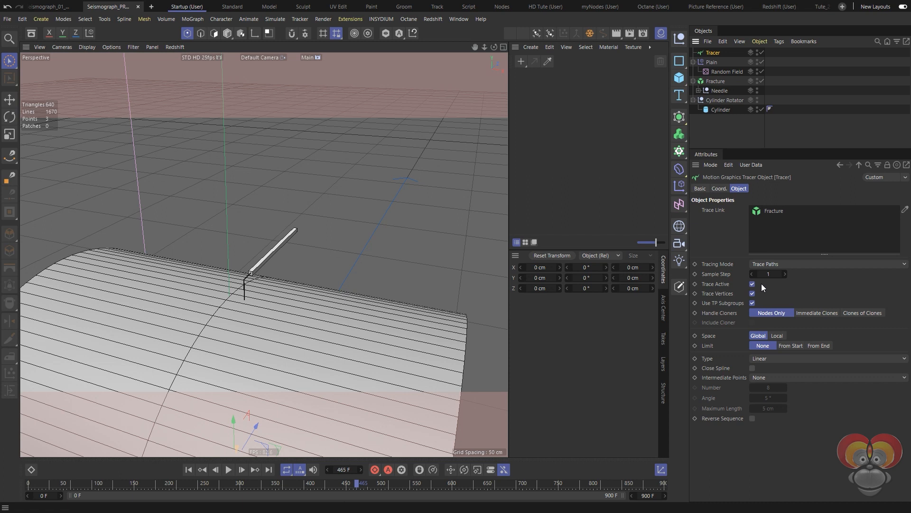
- Keep the Tracer in Trace Paths mode, disable Trace Vertices, and play the animation from the start to test the trace
click(771, 211)
click(763, 264)
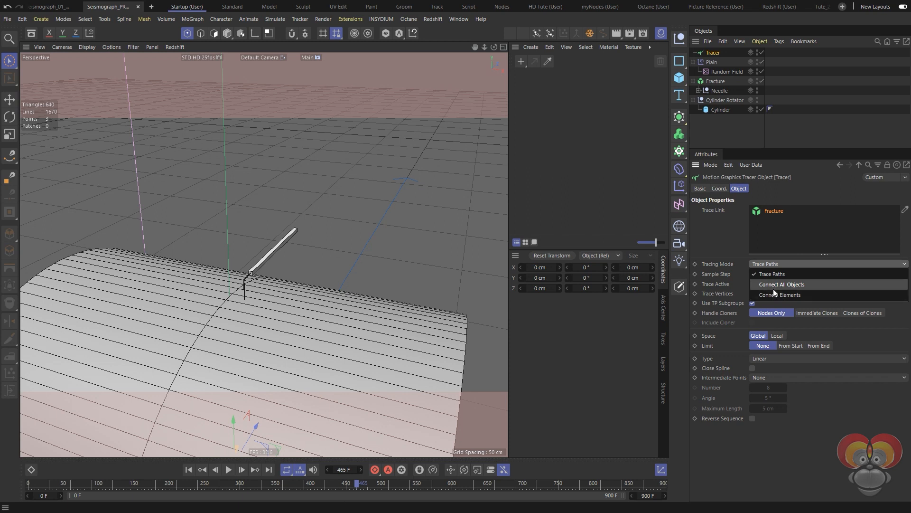
click(708, 236)
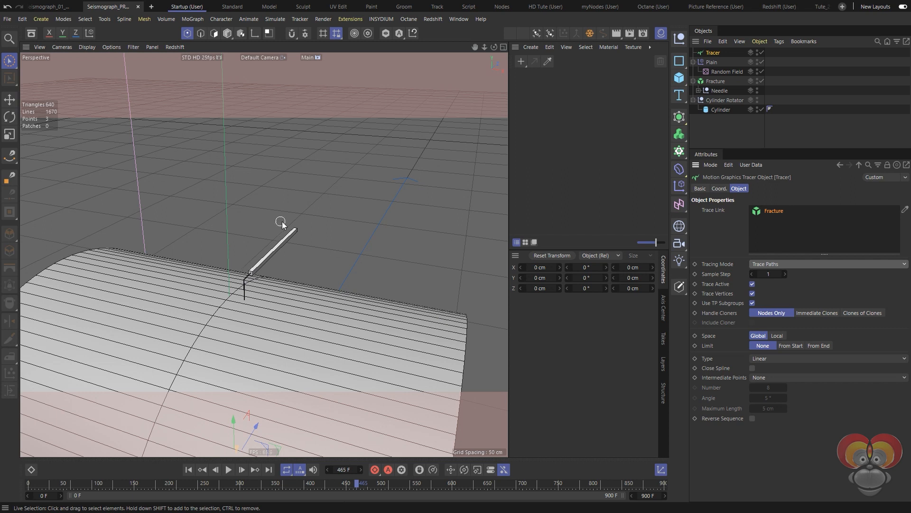
click(752, 293)
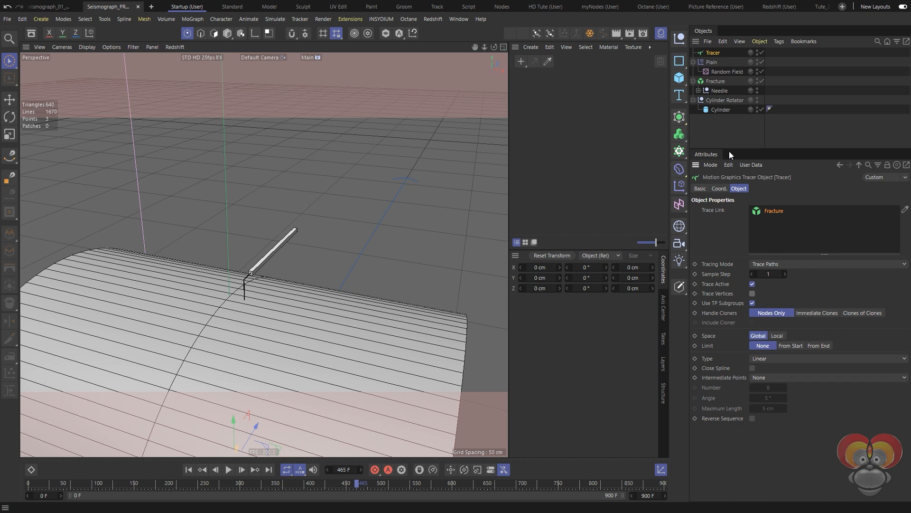
click(188, 469)
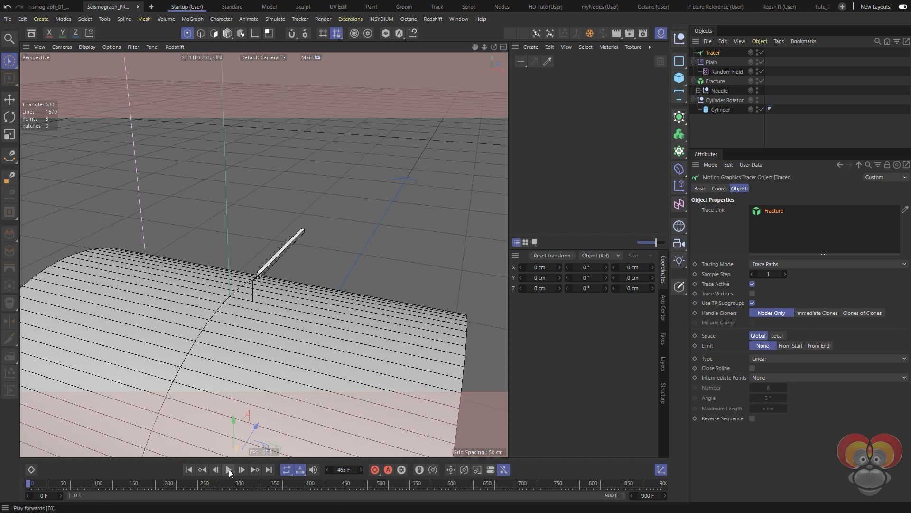
click(229, 469)
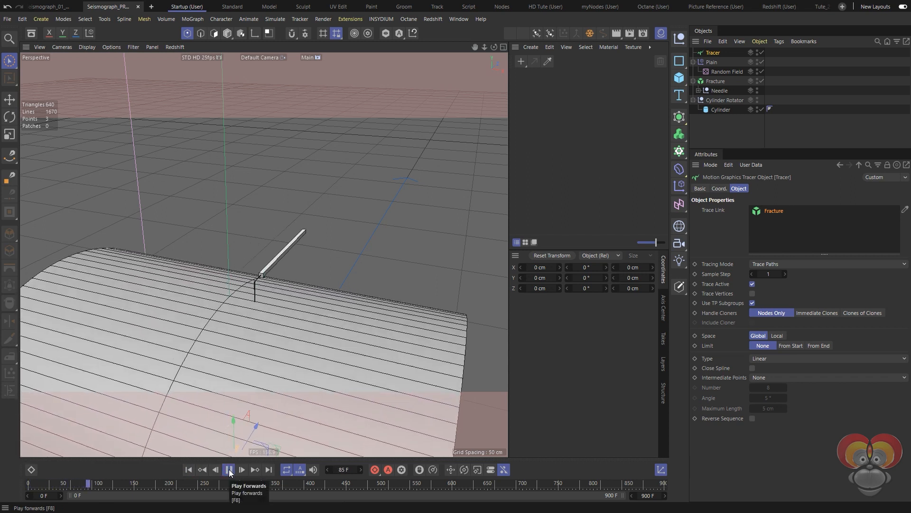
click(229, 469)
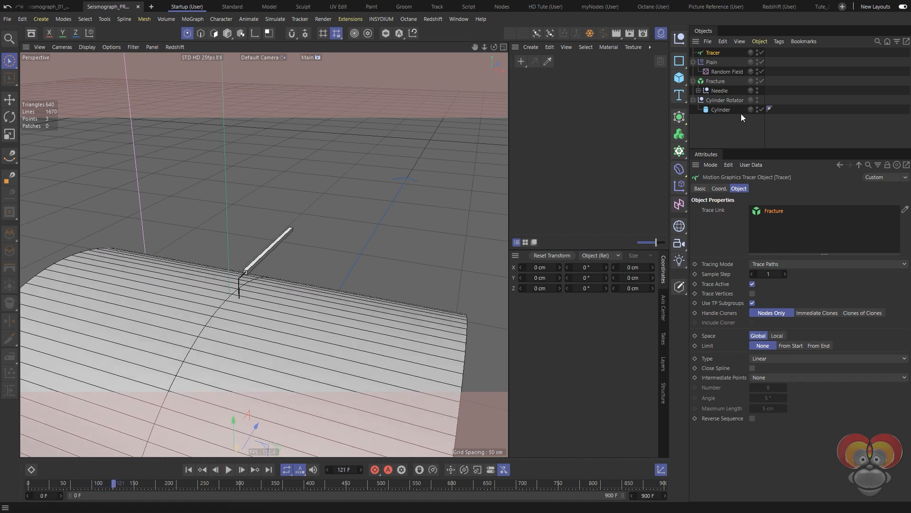
- Disable the Cylinder, play the animation to examine the traced line below the needle, and select the Needle null to check its axis
click(762, 109)
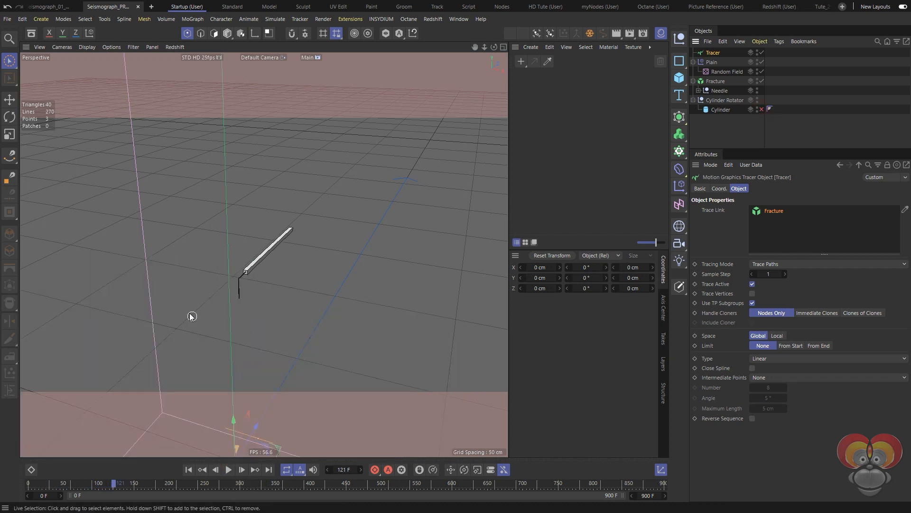
click(228, 470)
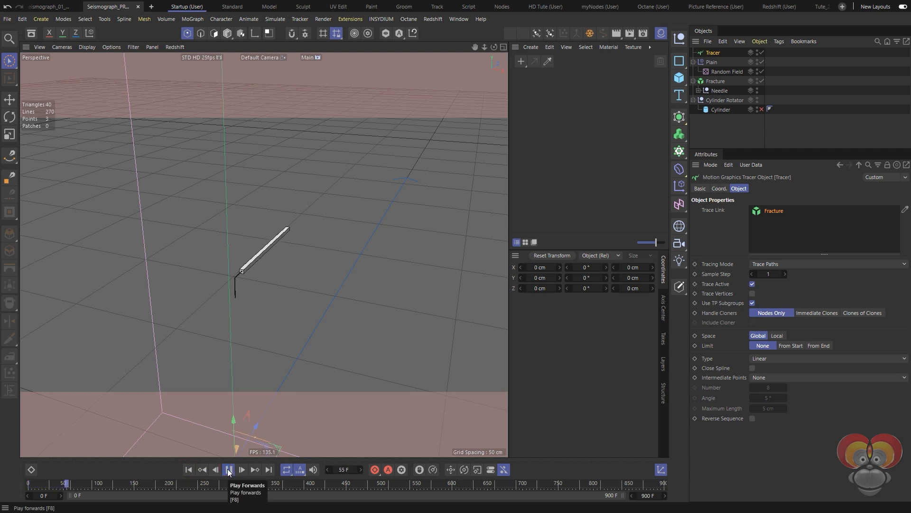
alt+drag(254, 391, 261, 216)
alt+drag(253, 306, 244, 310)
alt+right_drag(244, 310, 268, 289)
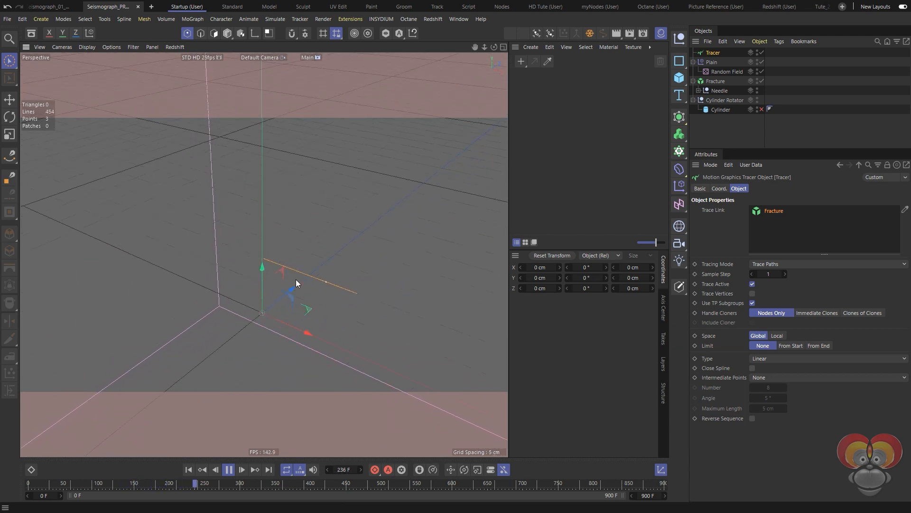
click(228, 470)
alt+right_drag(298, 317, 245, 314)
alt+middle_drag(292, 300, 294, 320)
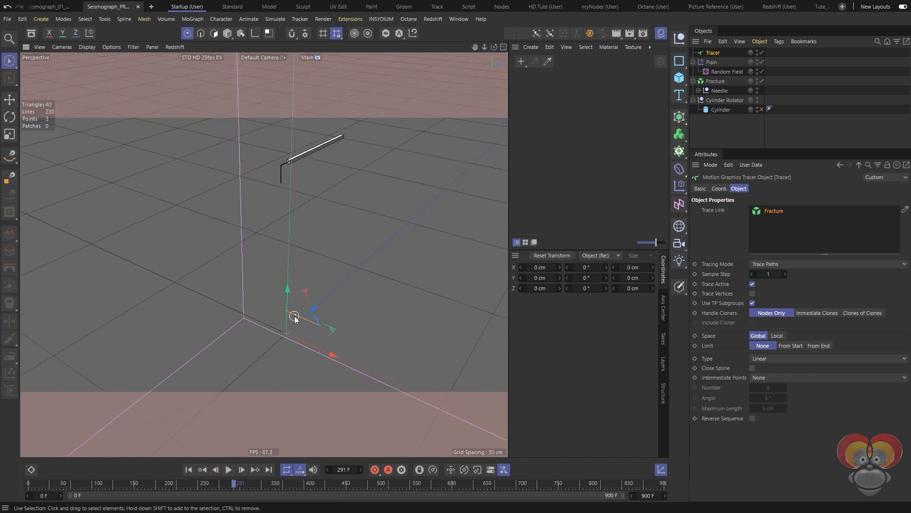
click(720, 90)
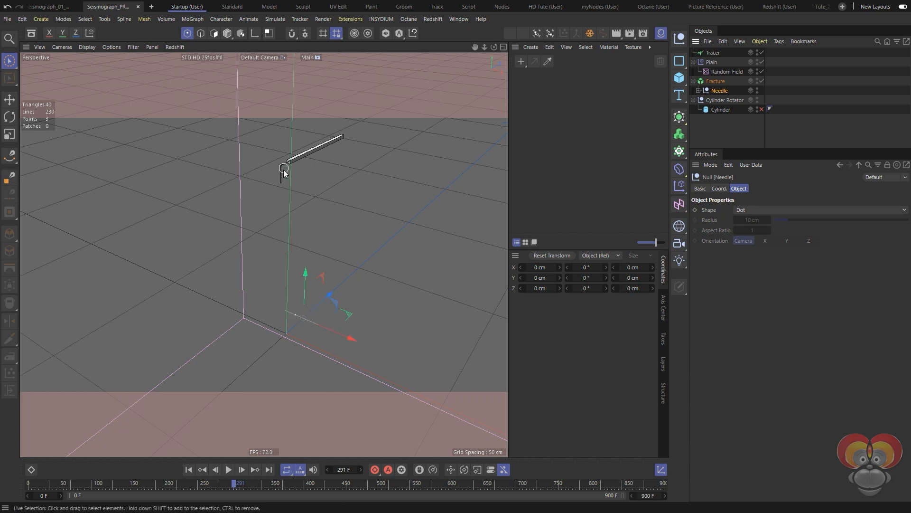
- Disable the Plain effector so the needle sits at its rest position above the Needle null's axis
scroll(285, 180, up, 4)
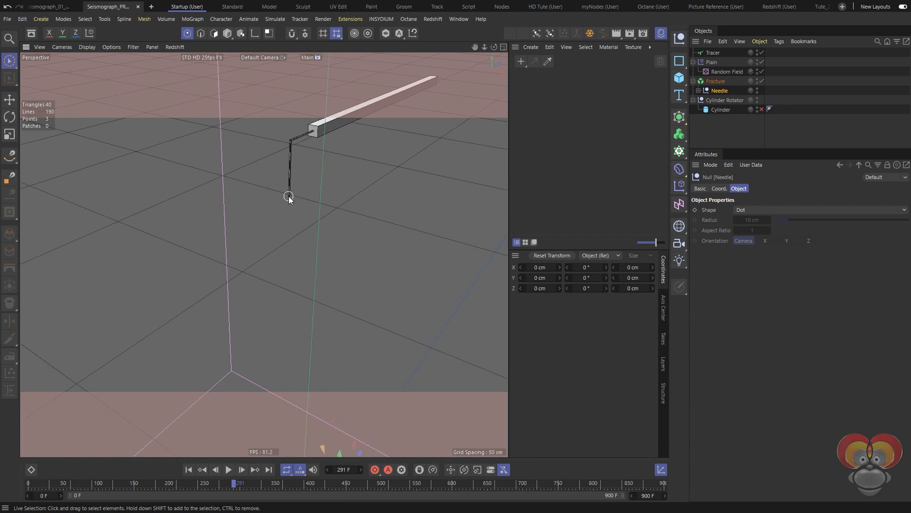
scroll(292, 199, down, 4)
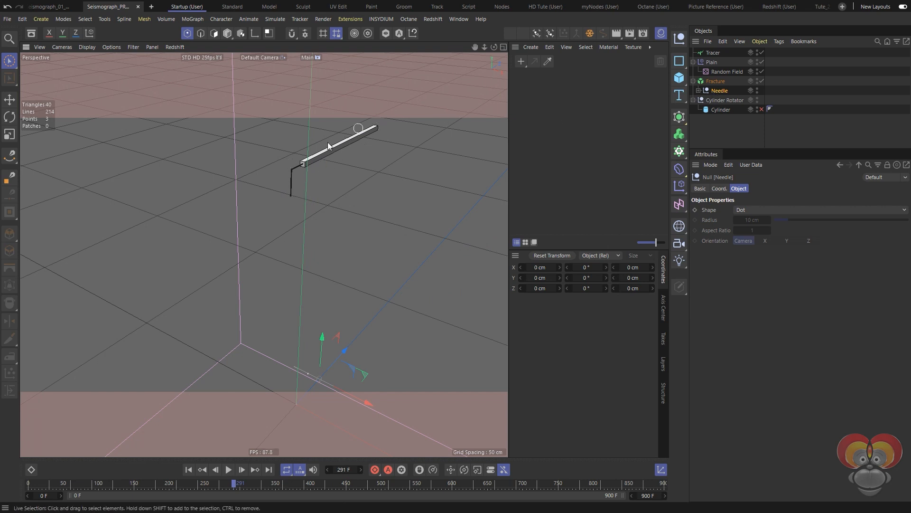
alt+drag(281, 268, 269, 266)
alt+middle_drag(284, 246, 259, 180)
click(761, 62)
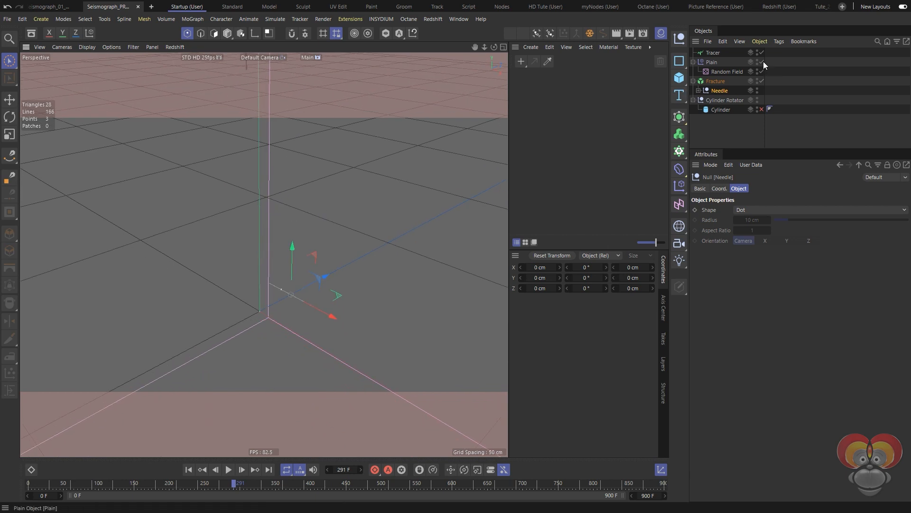
alt+middle_drag(302, 220, 309, 247)
scroll(318, 266, down, 4)
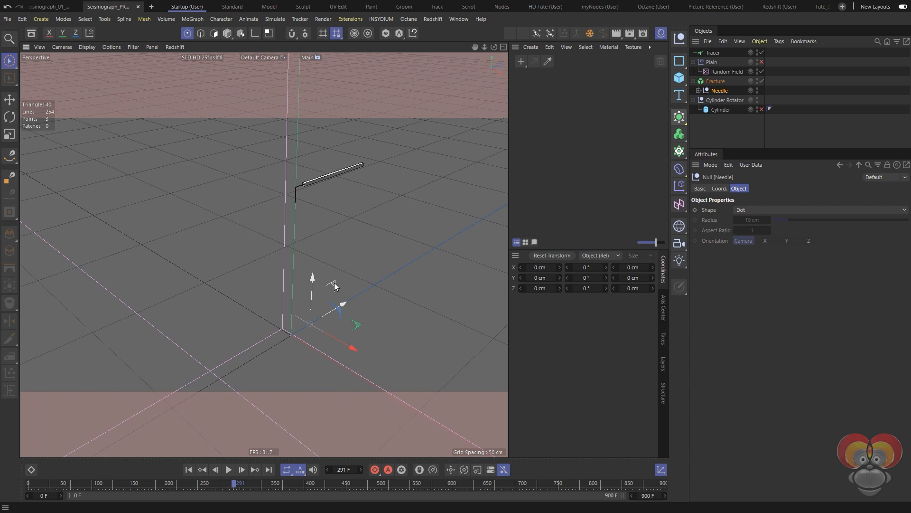
key(7)
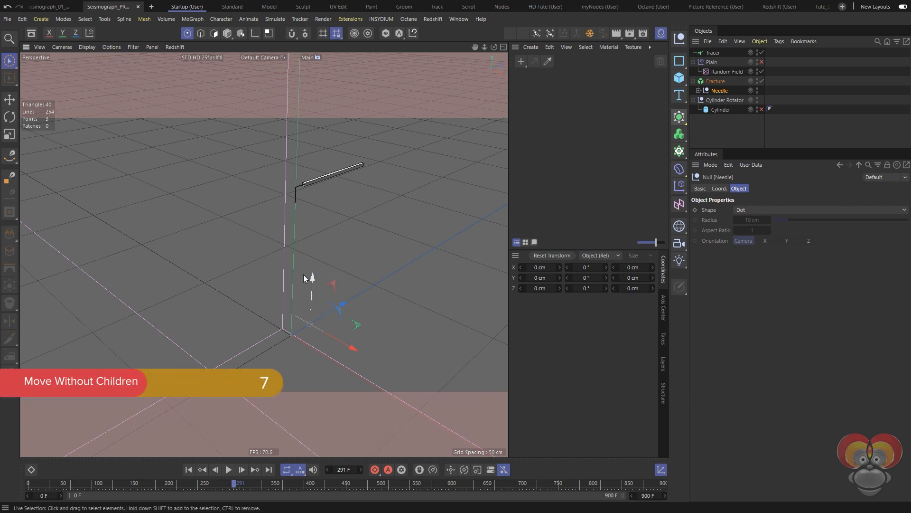
drag(332, 287, 388, 225)
key(ctrl+z)
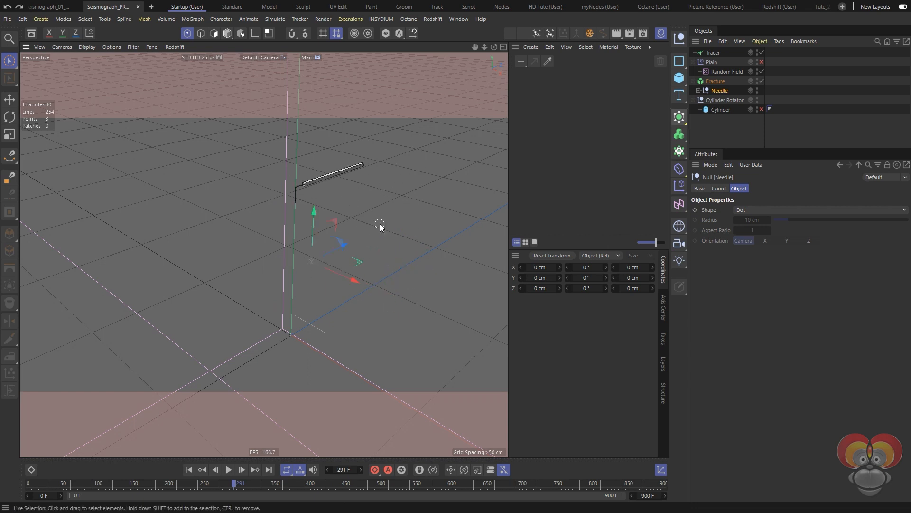
key(ctrl+z)
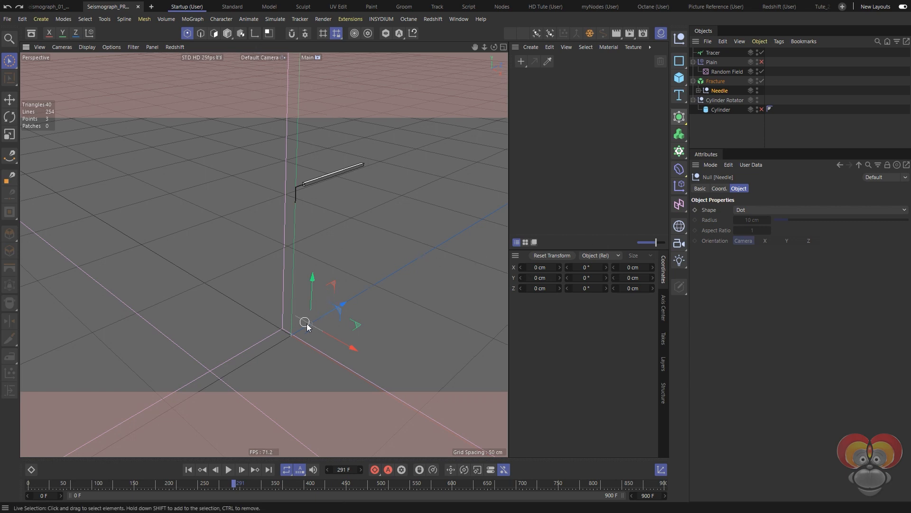
- Turn on axis editing, raise the Needle null's axis to about Y 13.7 cm, and switch to Polygon mode
click(255, 33)
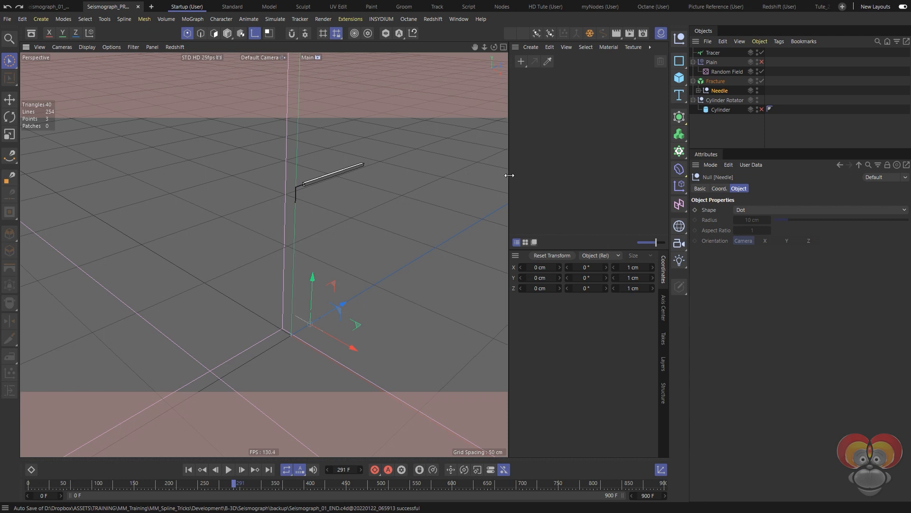
drag(313, 283, 325, 298)
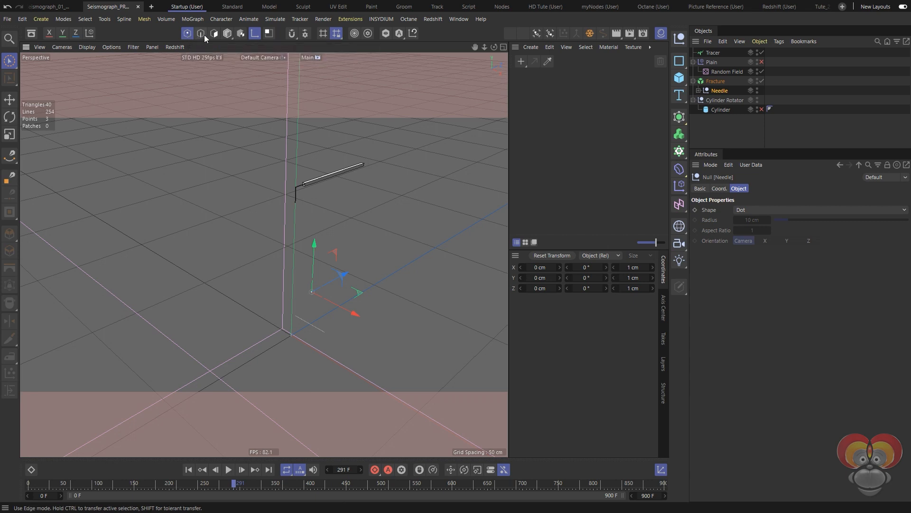
click(228, 33)
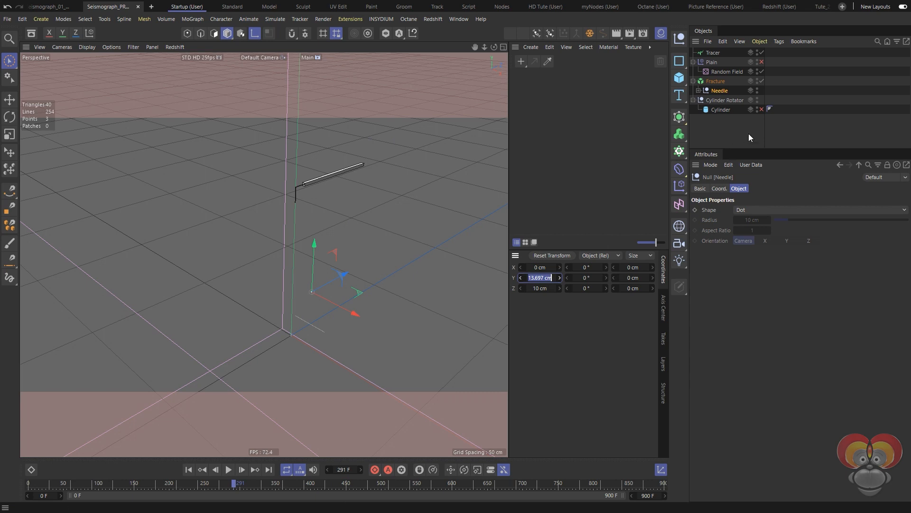
- Re-enable the Cylinder and select it to check its radius against the needle tip
click(761, 110)
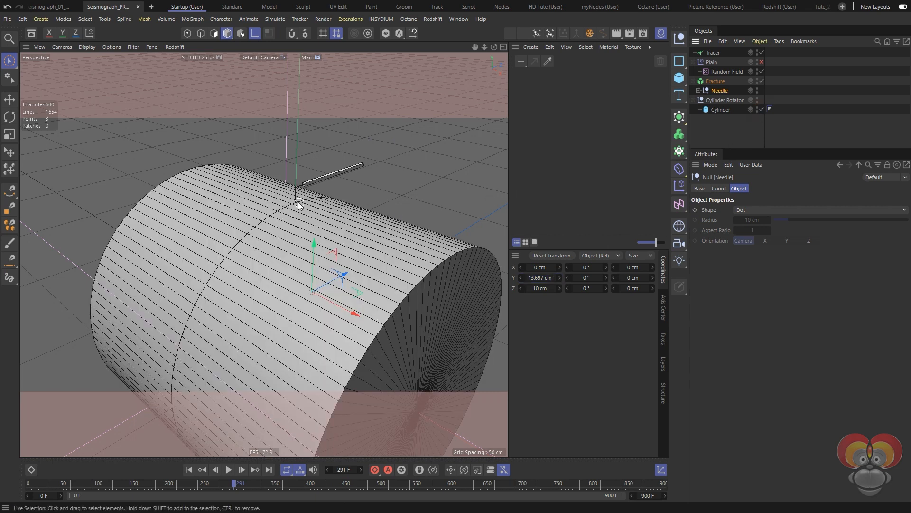
alt+drag(293, 207, 298, 203)
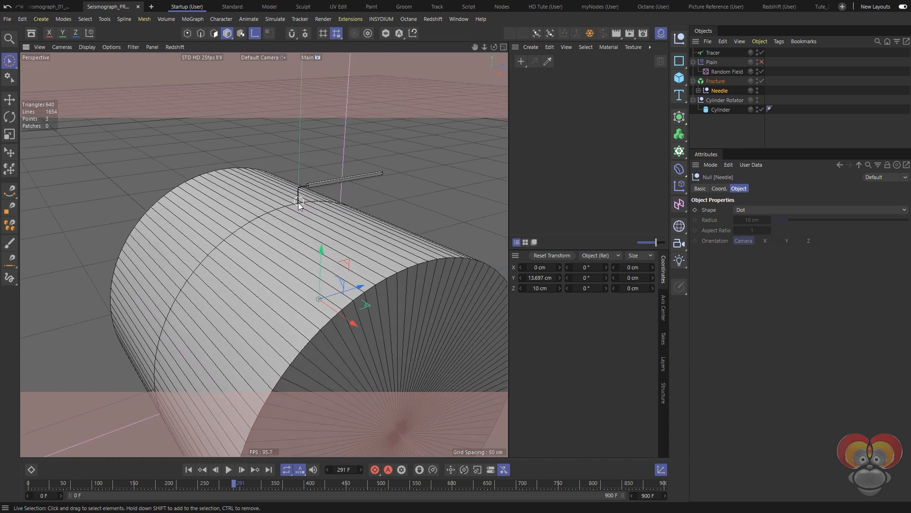
click(722, 111)
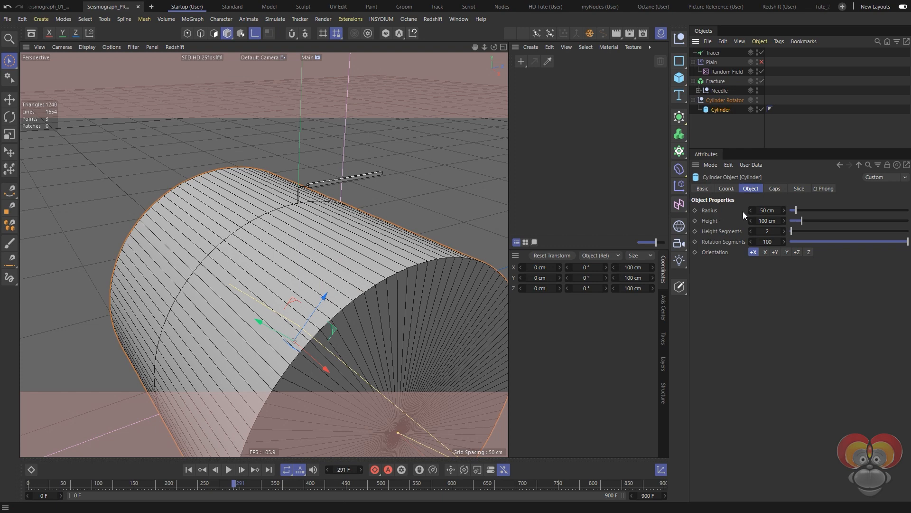
mouse_move(308, 211)
alt+mouse_down()
mouse_move(239, 173)
mouse_move(269, 195)
mouse_move(337, 216)
alt+mouse_up()
- Set the Needle null's axis position to Y 50 cm and Z 0 cm, at the needle tip on the cylinder surface
click(717, 90)
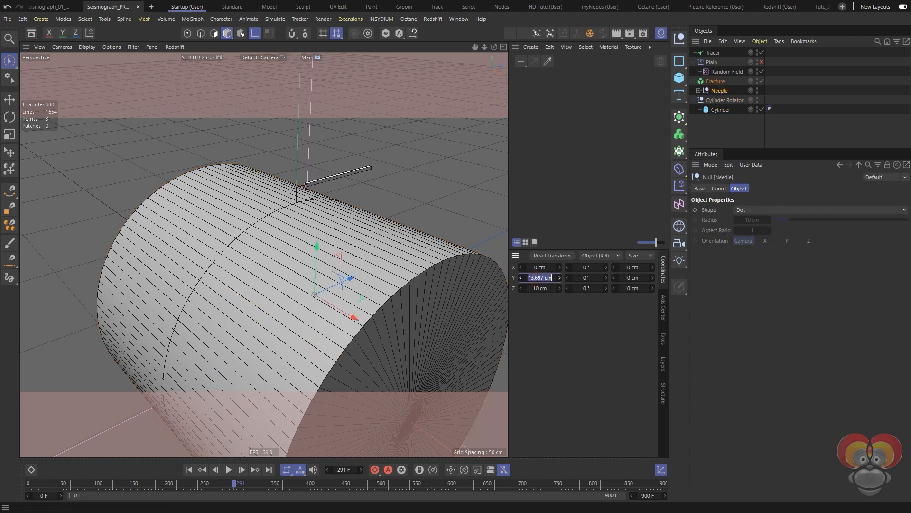
key(Tab)
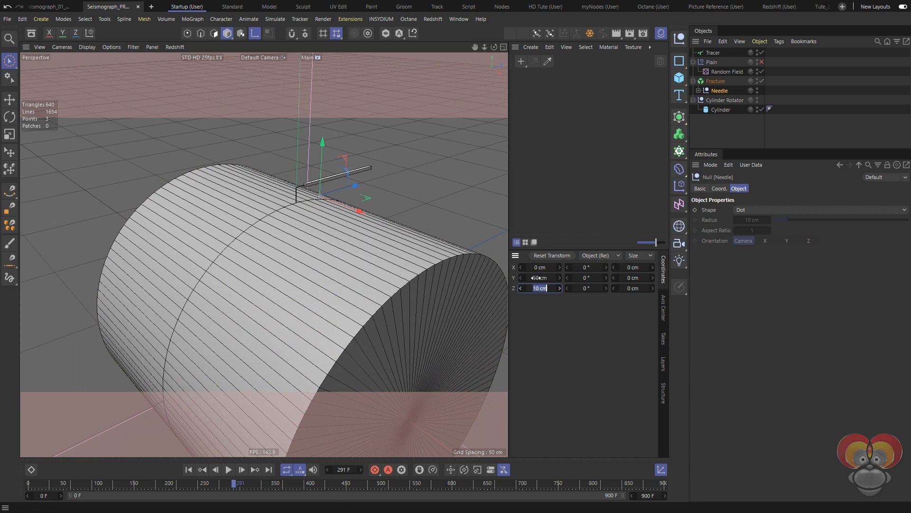
text(0)
key(Return)
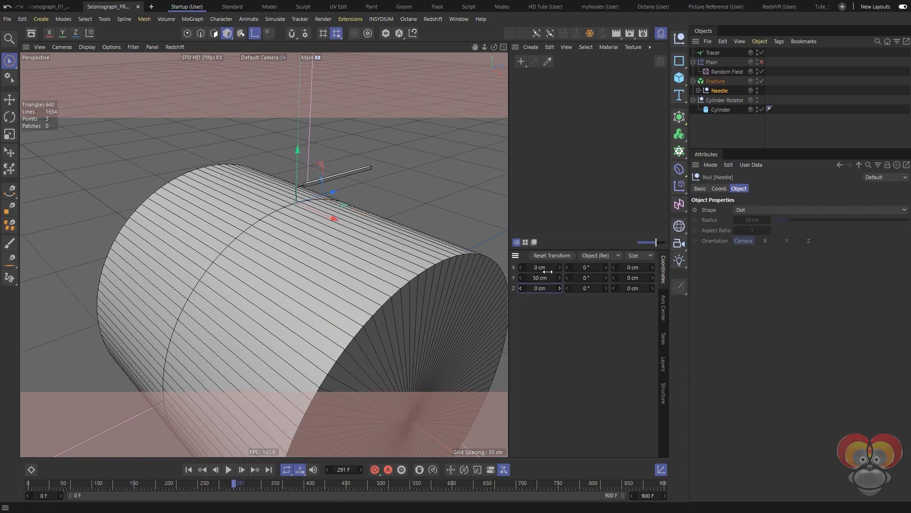
mouse_move(308, 217)
alt+mouse_down()
mouse_move(389, 217)
mouse_move(307, 207)
alt+mouse_up()
alt+right_drag(305, 204, 332, 183)
alt+middle_drag(304, 184, 307, 233)
alt+drag(306, 233, 284, 239)
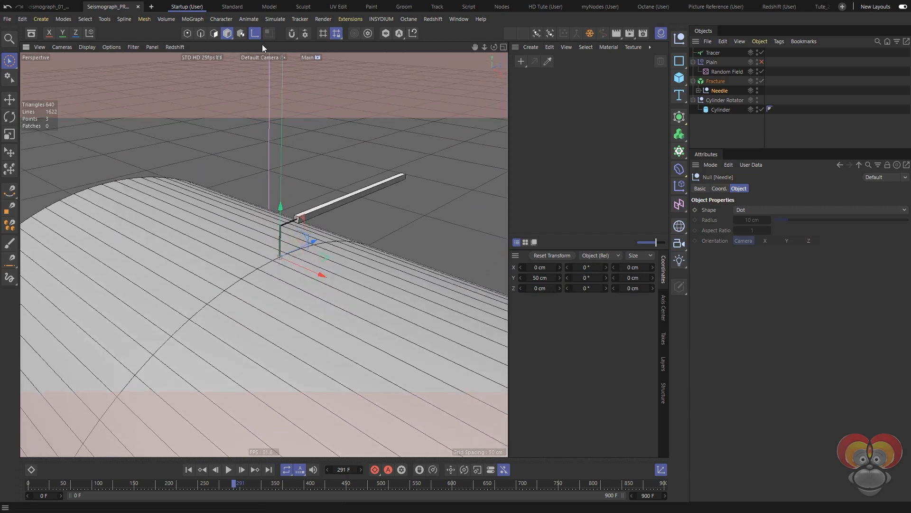
- Turn off axis editing, re-enable the Plain effector, and play the animation from the start
alt+drag(293, 272, 288, 264)
alt+right_drag(287, 264, 279, 263)
alt+middle_drag(279, 264, 296, 243)
alt+drag(296, 243, 319, 256)
click(760, 63)
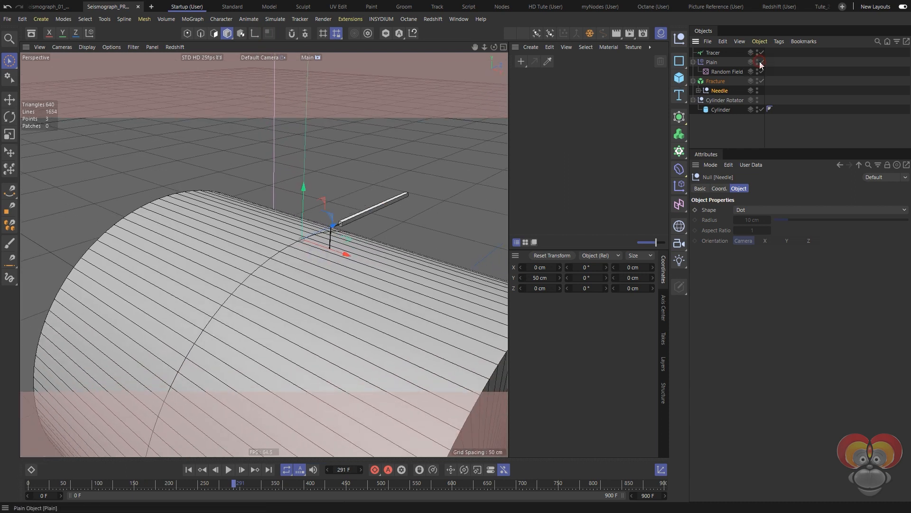
click(188, 469)
click(229, 470)
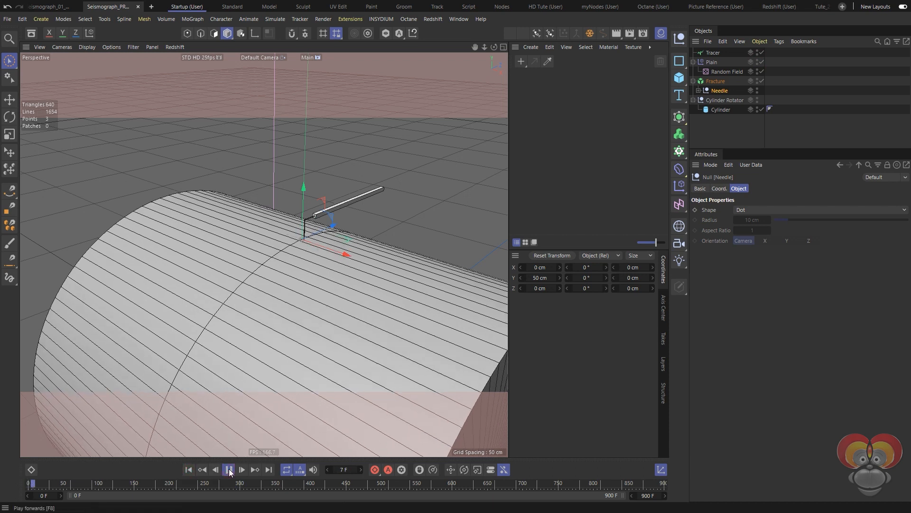
- Disable the Cylinder, select the Tracer to examine its line at the needle tip during playback, and stop the animation
click(762, 109)
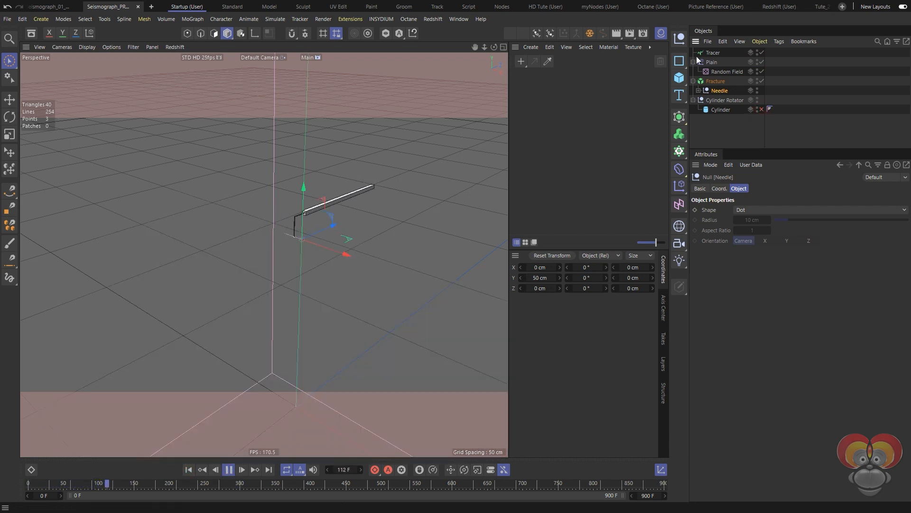
click(712, 53)
mouse_move(301, 234)
alt+right_down()
mouse_move(362, 219)
mouse_move(305, 244)
alt+right_up()
alt+drag(306, 244, 323, 257)
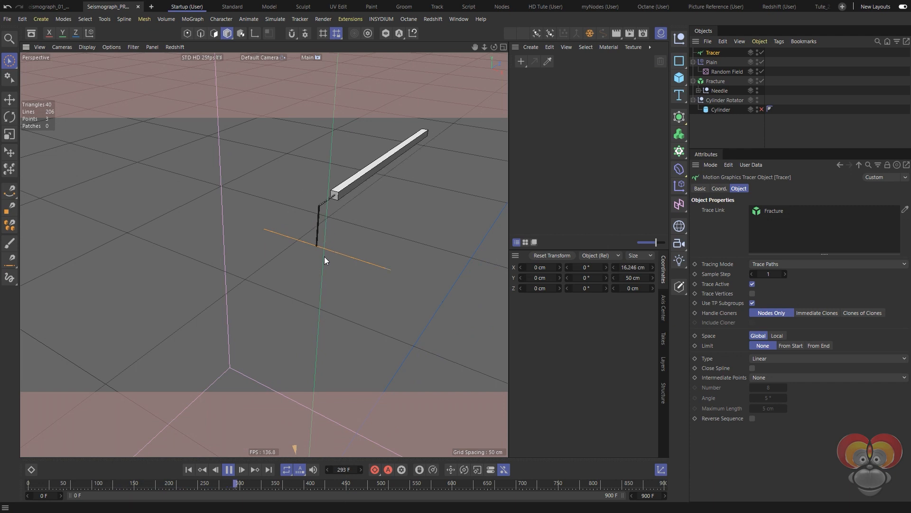
alt+right_drag(330, 259, 303, 258)
alt+drag(263, 253, 328, 253)
alt+right_drag(306, 255, 280, 256)
alt+drag(263, 254, 294, 260)
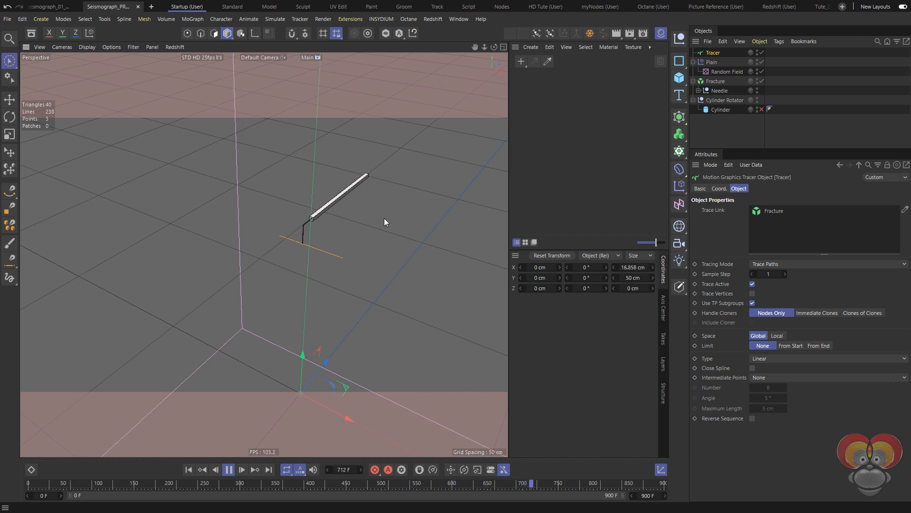
click(227, 468)
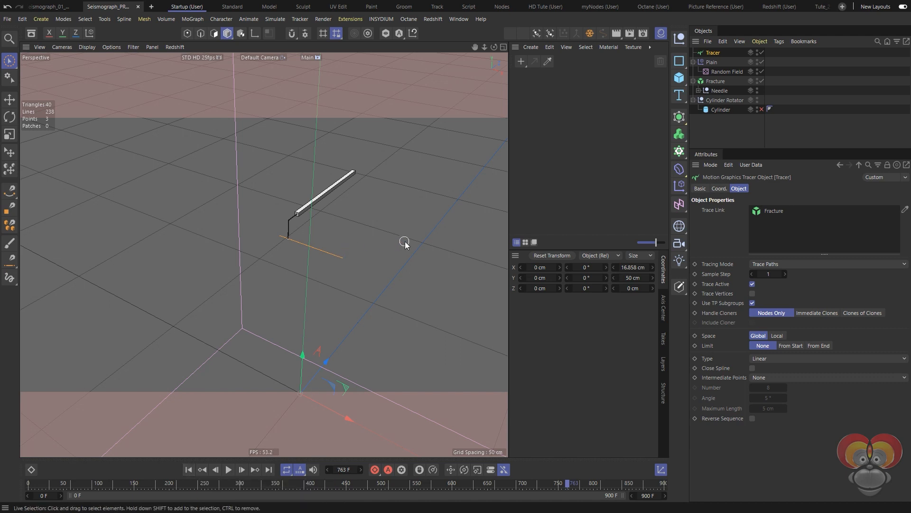
- Rewind the animation to the start and make the Tracer a child of the Cylinder Rotator null
alt+drag(341, 240, 306, 240)
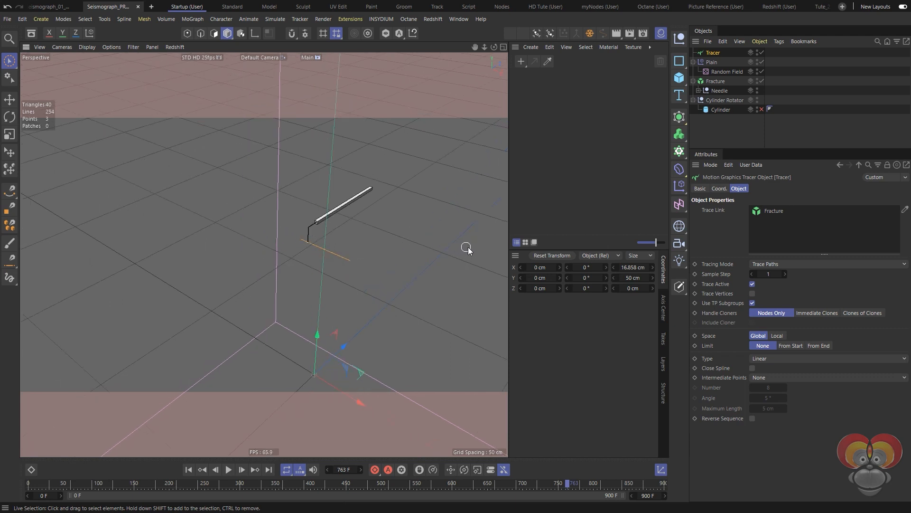
alt+drag(344, 303, 284, 272)
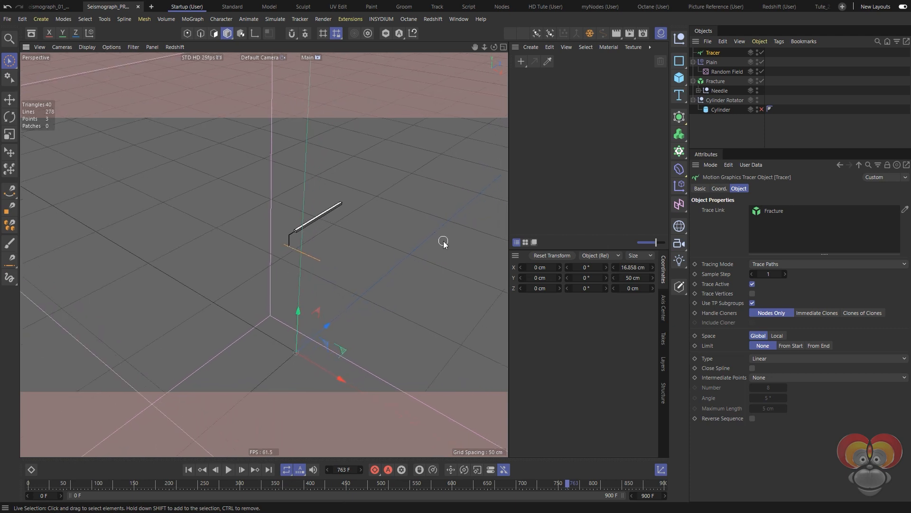
click(189, 470)
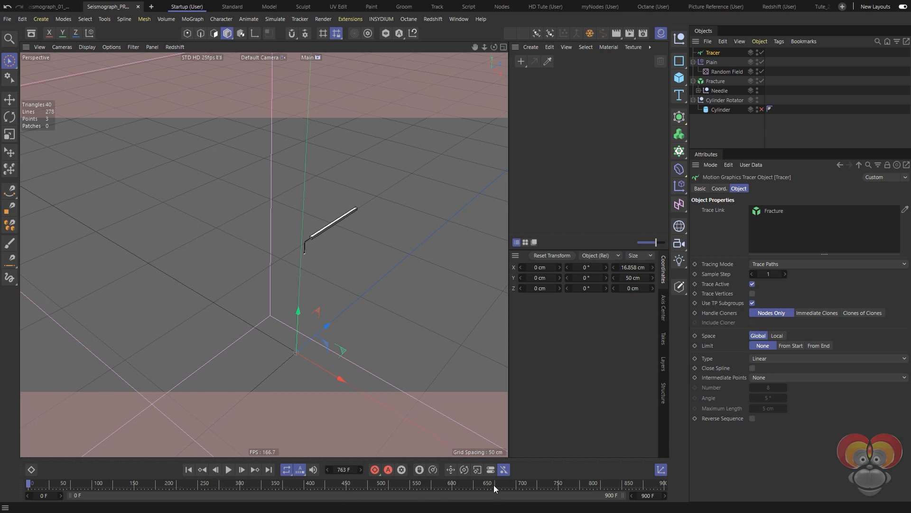
click(228, 471)
click(187, 469)
drag(713, 72, 716, 102)
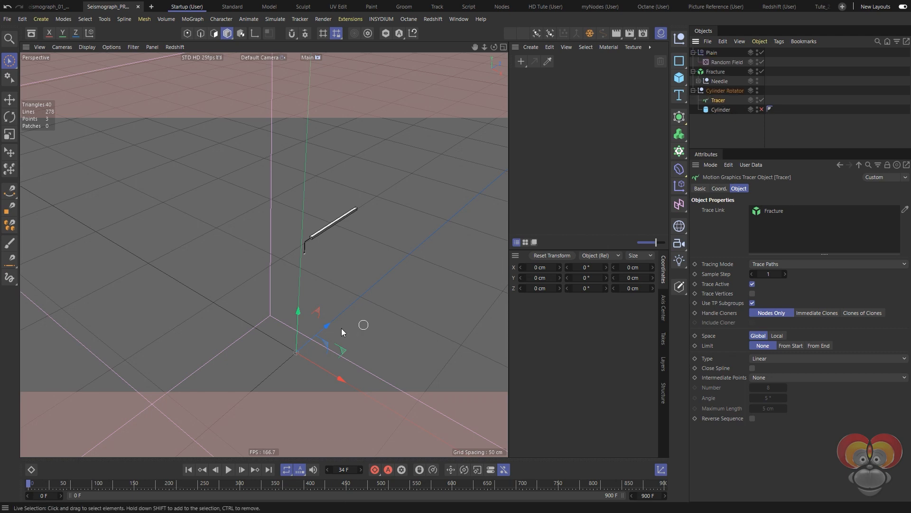
- Play the animation from the start with the Cylinder Rotator selected, then select the Tracer to examine its rotating line
alt+drag(296, 356, 235, 227)
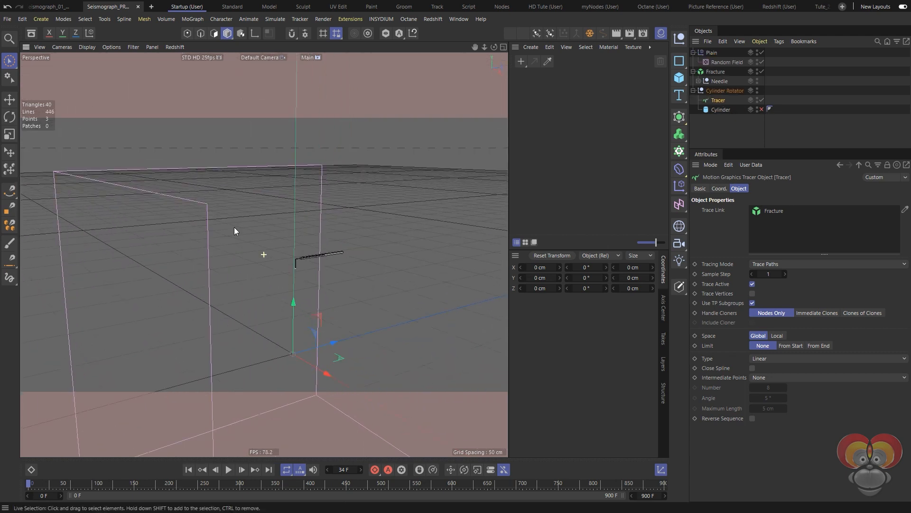
click(724, 92)
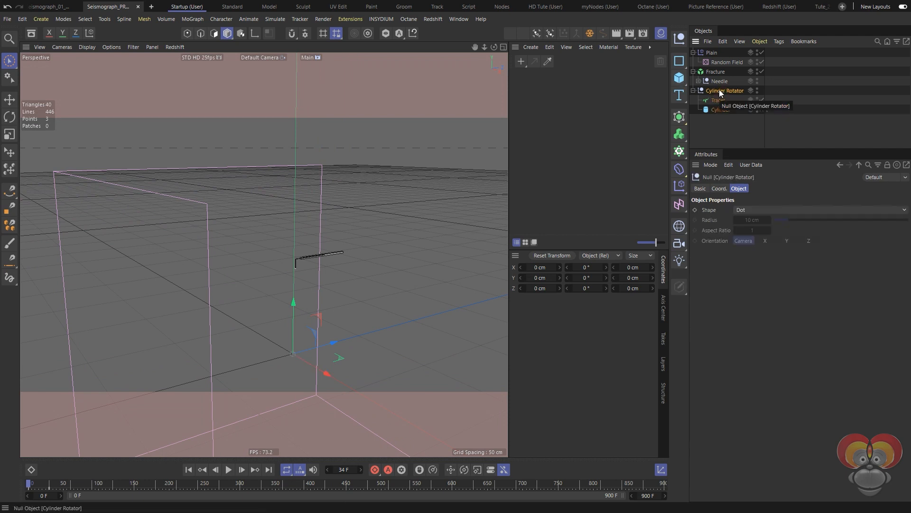
click(187, 470)
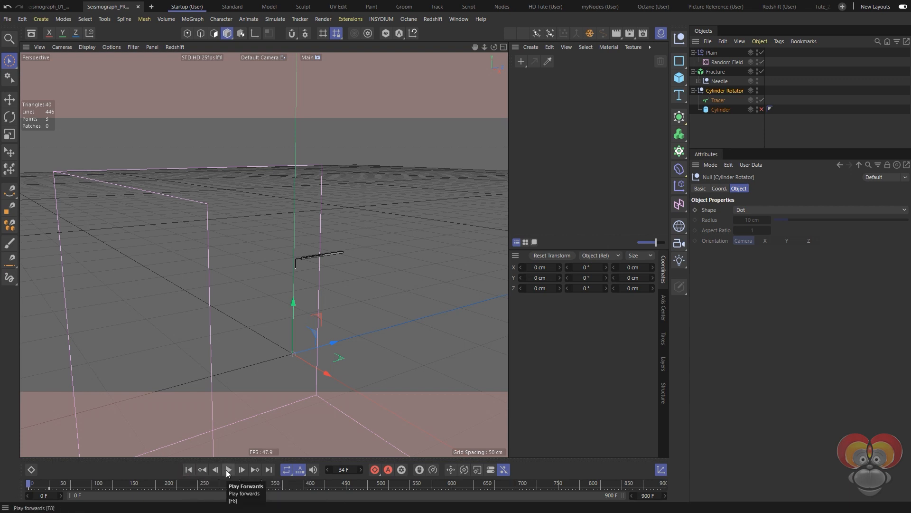
click(228, 469)
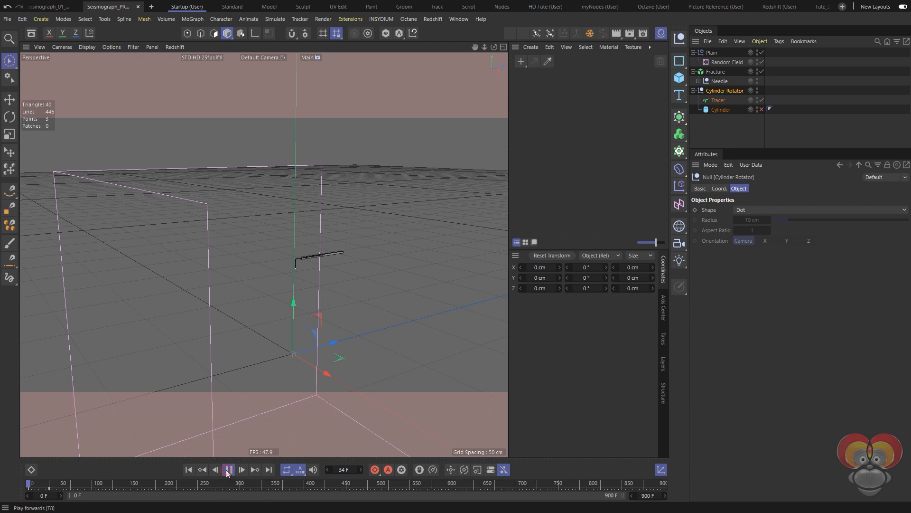
alt+drag(281, 291, 284, 317)
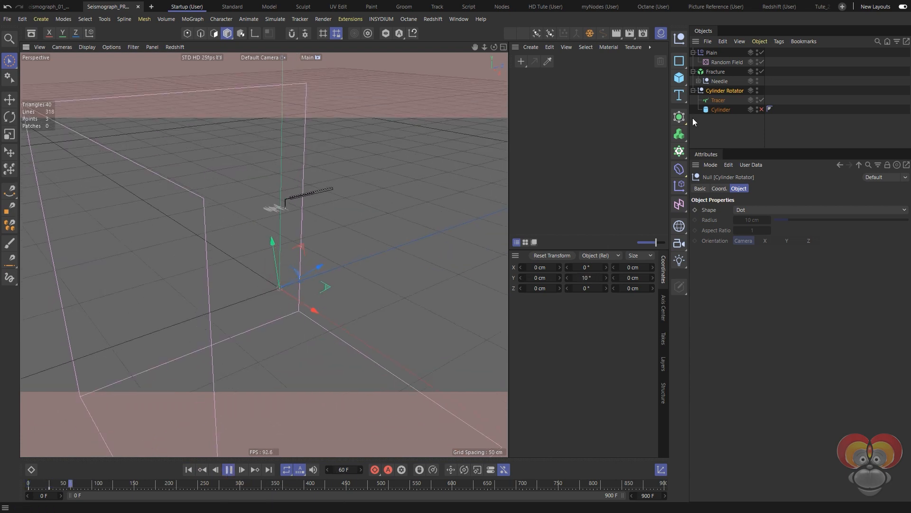
click(717, 100)
mouse_move(341, 208)
alt+mouse_down()
mouse_move(325, 200)
mouse_move(271, 216)
alt+mouse_up()
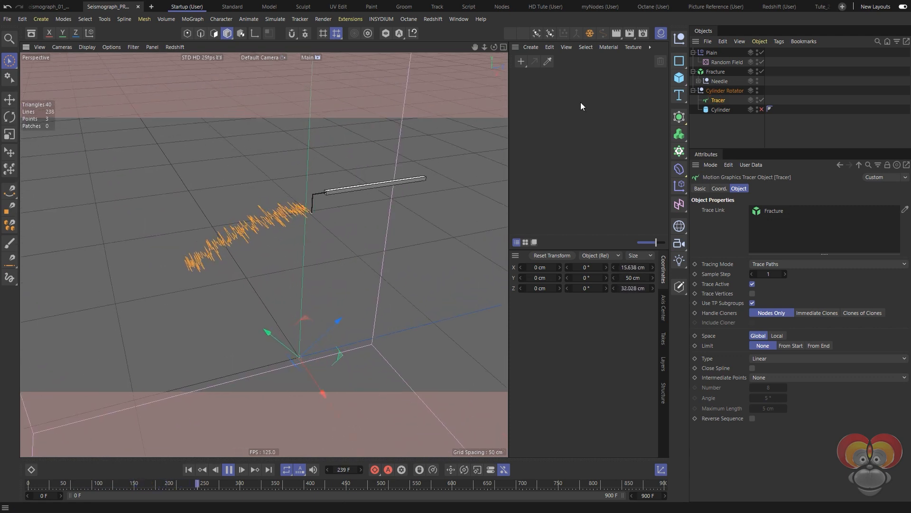
- Re-enable the Cylinder and examine how the traced line wraps around its surface during playback
click(762, 109)
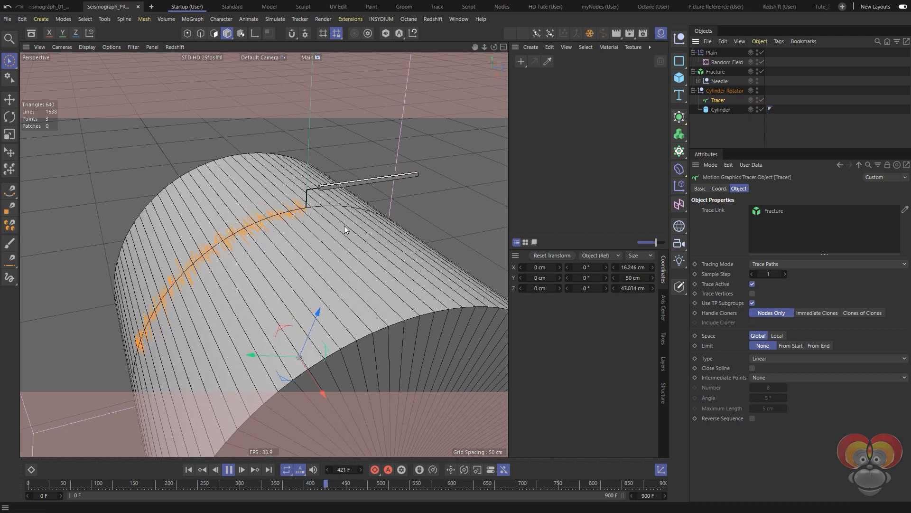
scroll(279, 233, down, 3)
mouse_move(274, 232)
alt+mouse_down()
mouse_move(289, 247)
mouse_move(284, 241)
mouse_move(357, 221)
mouse_move(260, 221)
mouse_move(283, 222)
alt+mouse_up()
scroll(262, 219, up, 4)
alt+right_drag(284, 223, 247, 227)
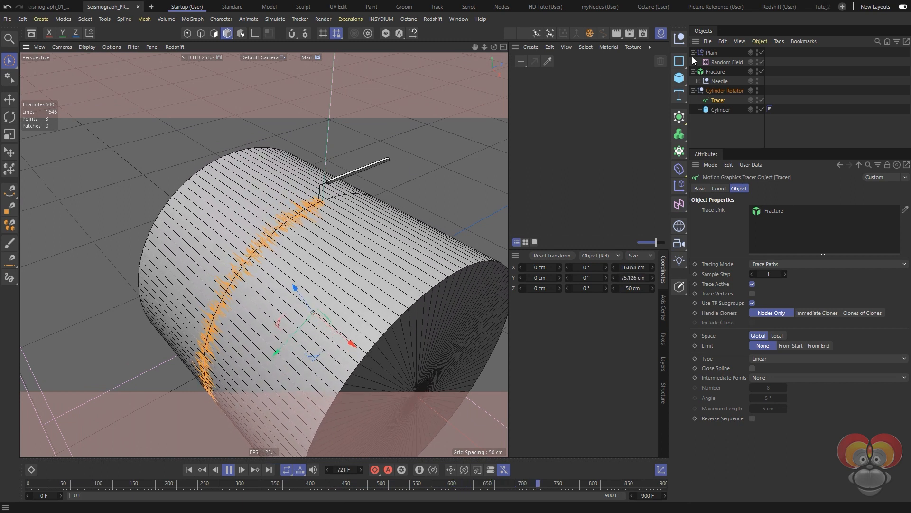
- Set the Plain effector's X position offset to 27 cm while the animation plays
click(708, 52)
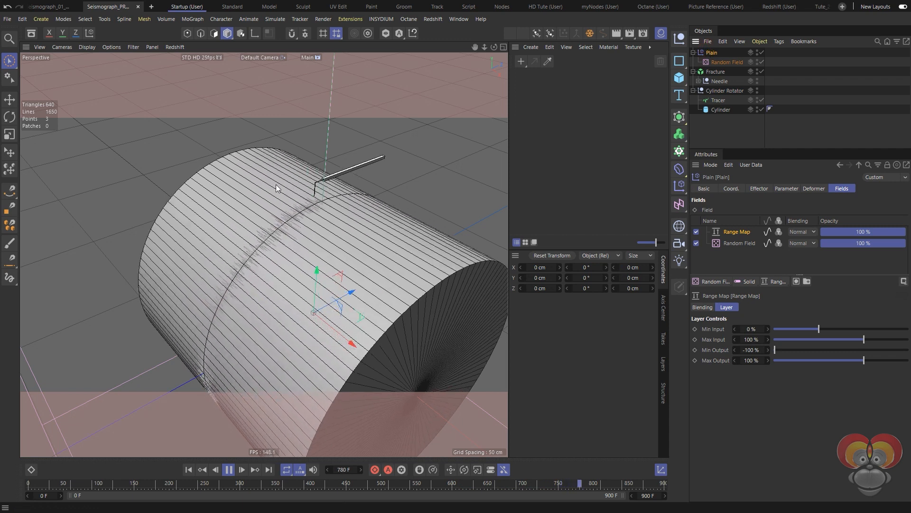
click(786, 189)
drag(761, 249, 776, 250)
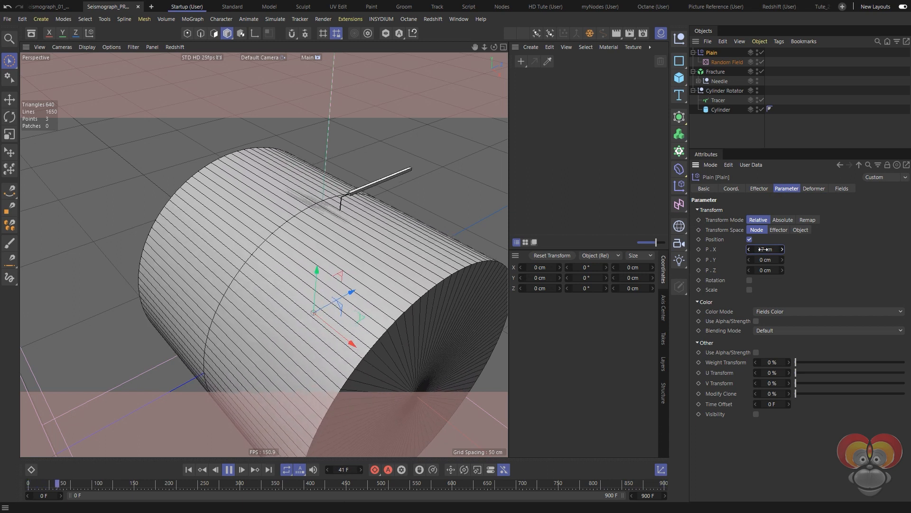
drag(762, 249, 722, 247)
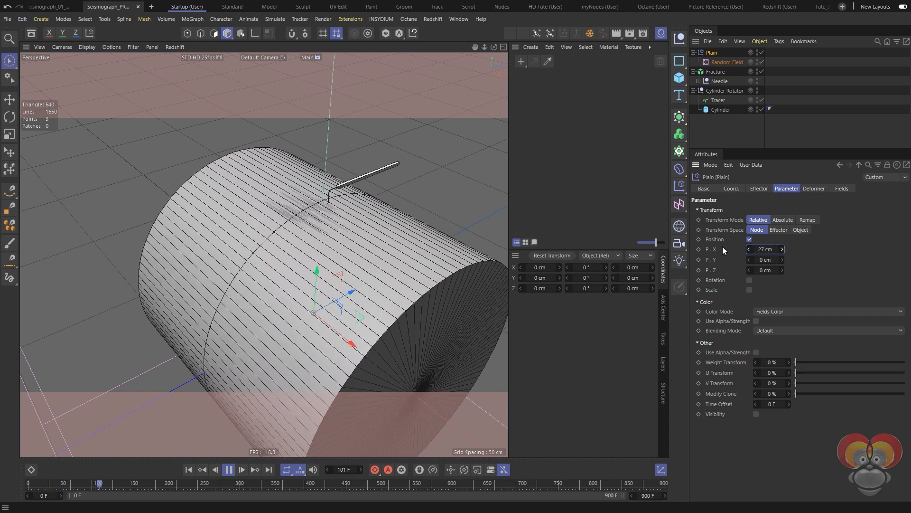
- Test the Plain effector's strength, leaving it at 100 %, and stop and rewind the animation
click(760, 189)
mouse_move(901, 210)
mouse_down()
mouse_move(771, 210)
mouse_move(910, 214)
mouse_move(770, 211)
mouse_move(906, 211)
mouse_up()
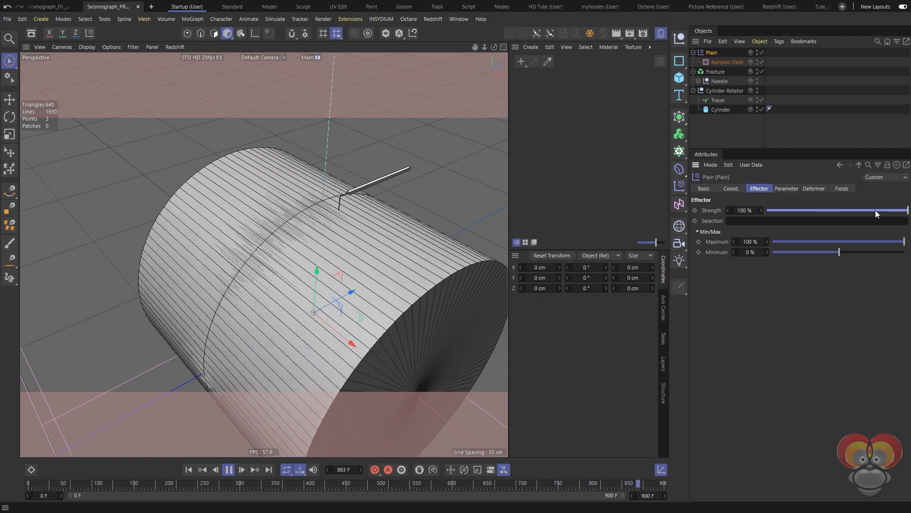
click(229, 470)
click(189, 470)
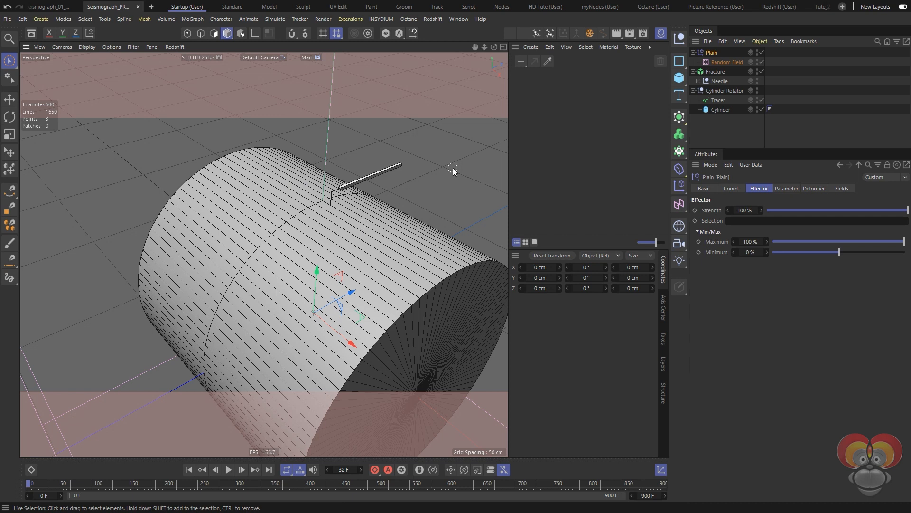
- Duplicate the Needle null inside the Fracture and move the copy along X to about -17.7 cm
click(711, 80)
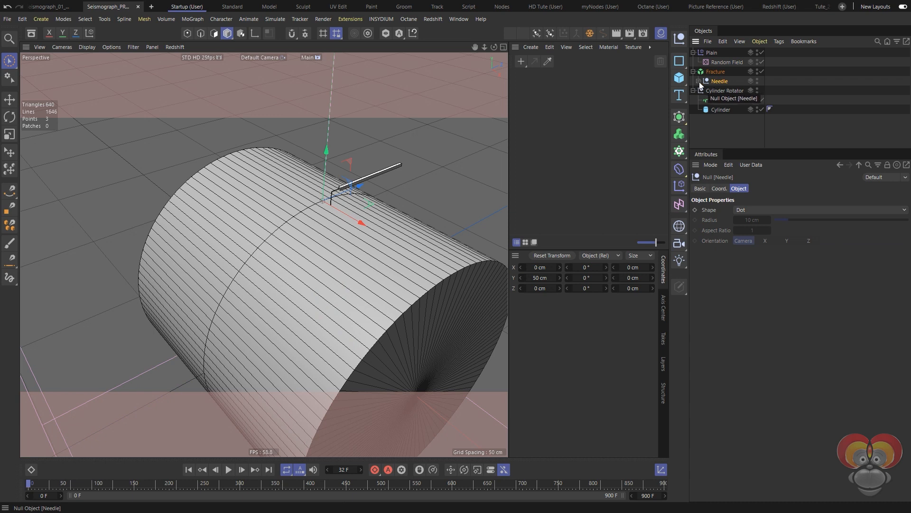
click(698, 81)
click(698, 81)
ctrl+drag(719, 85, 719, 88)
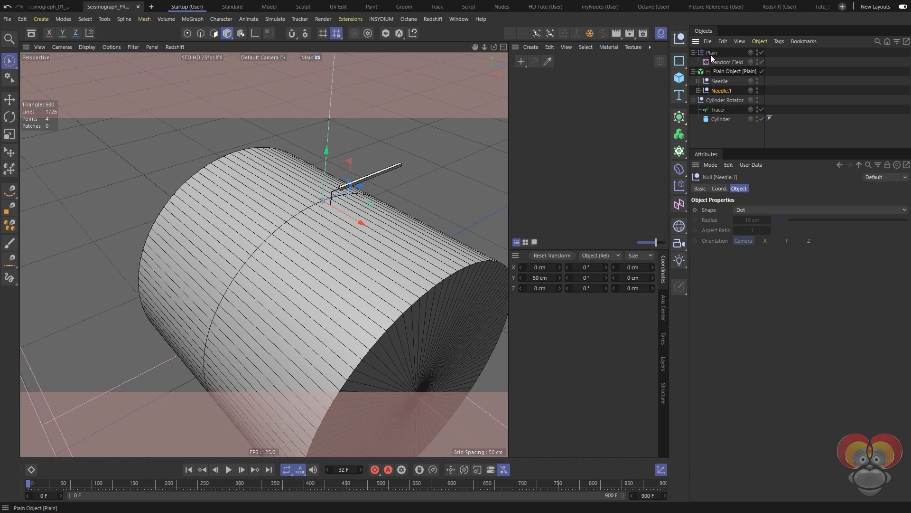
drag(363, 221, 325, 201)
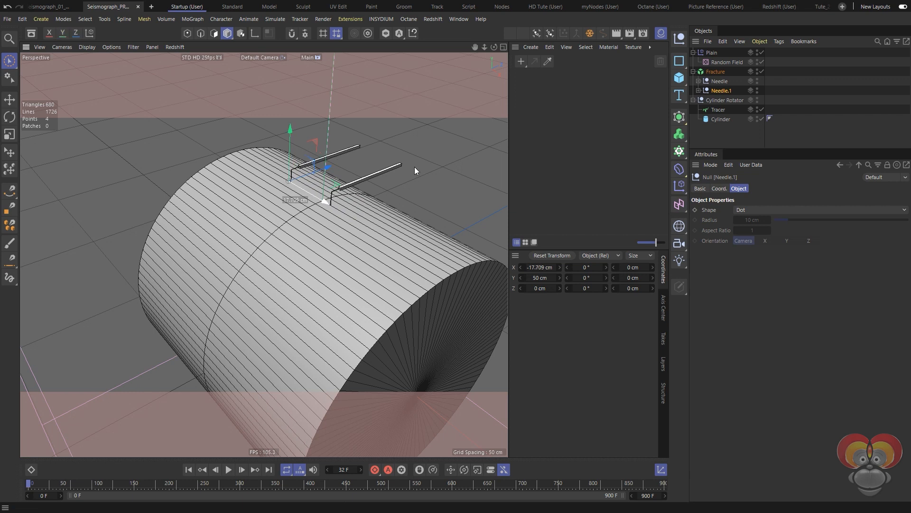
- Disable the Plain effector and set Needle.1's X position to -15 cm
click(762, 53)
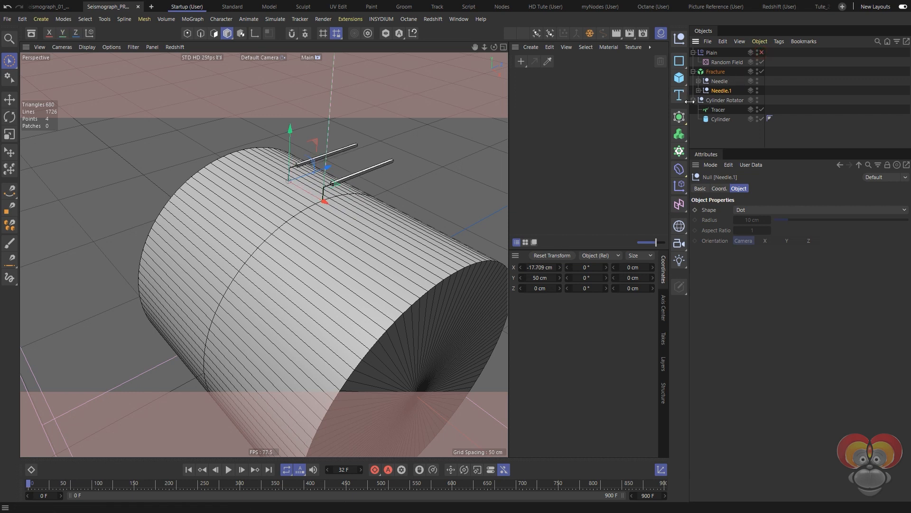
drag(326, 206, 413, 215)
click(719, 188)
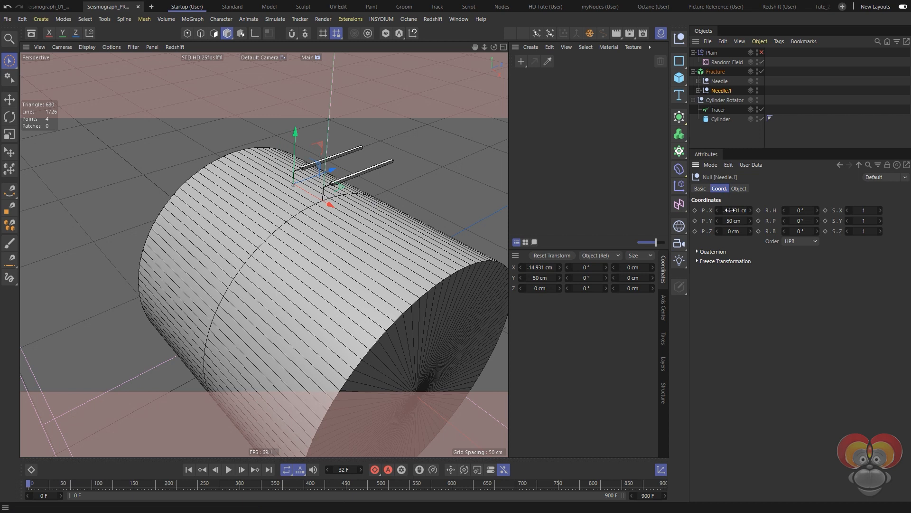
text(-15)
key(Return)
- Duplicate Needle.1 inside the Fracture and set the copy's X position to -30 cm
alt+drag(248, 202, 351, 190)
ctrl+drag(725, 91, 725, 96)
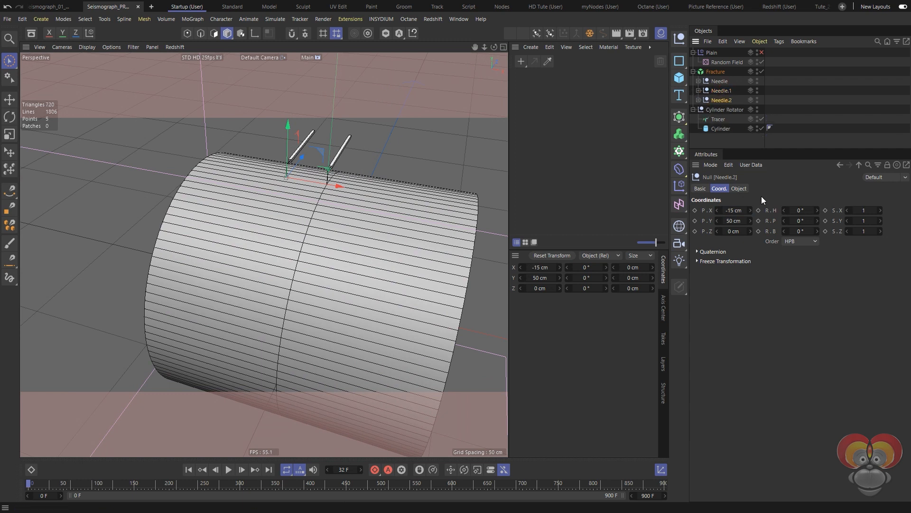
click(736, 209)
text(-30)
key(Return)
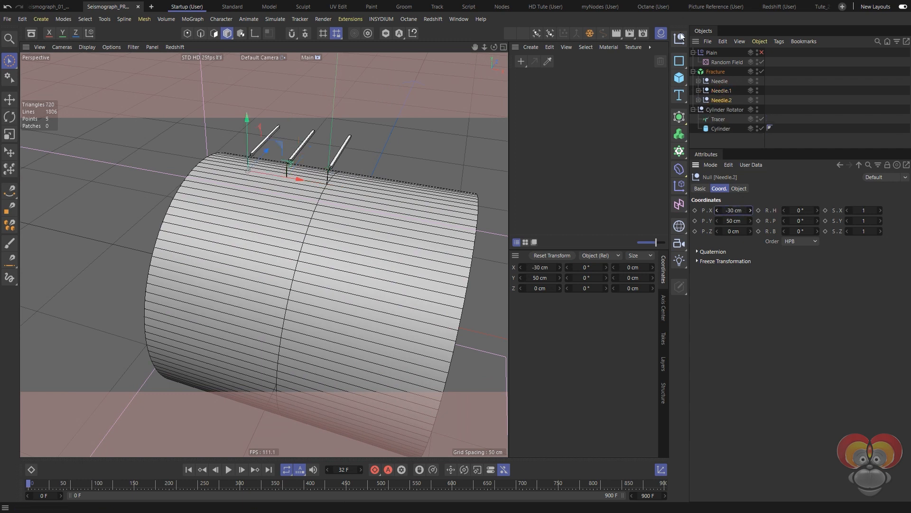
- Duplicate Needle.2 inside the Fracture and set the copy's X position to 15 cm
ctrl+drag(720, 99, 721, 104)
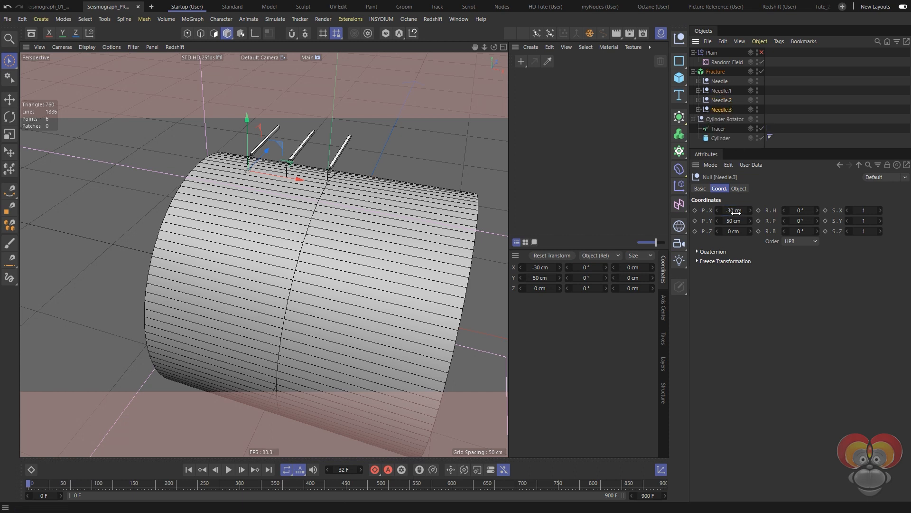
text(15)
key(Tab)
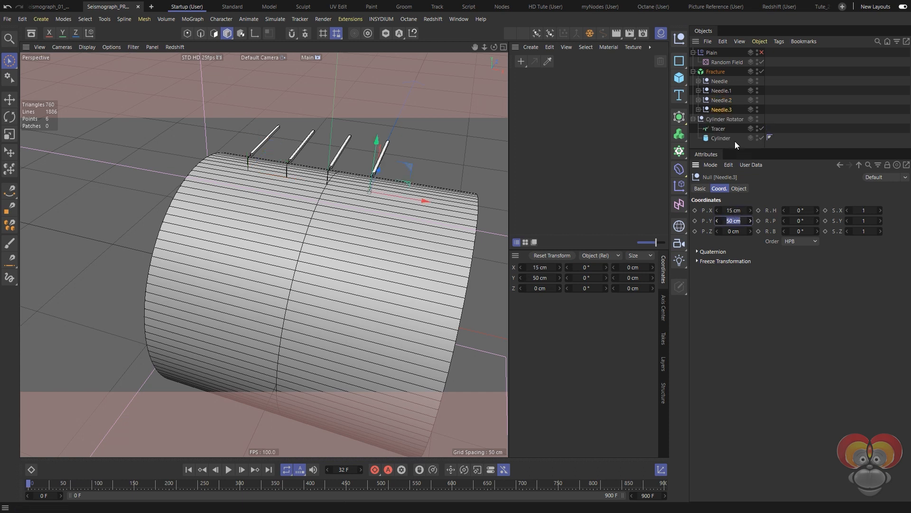
- Duplicate Needle.3 inside the Fracture and set the copy's X position to 30 cm
ctrl+drag(722, 113, 724, 119)
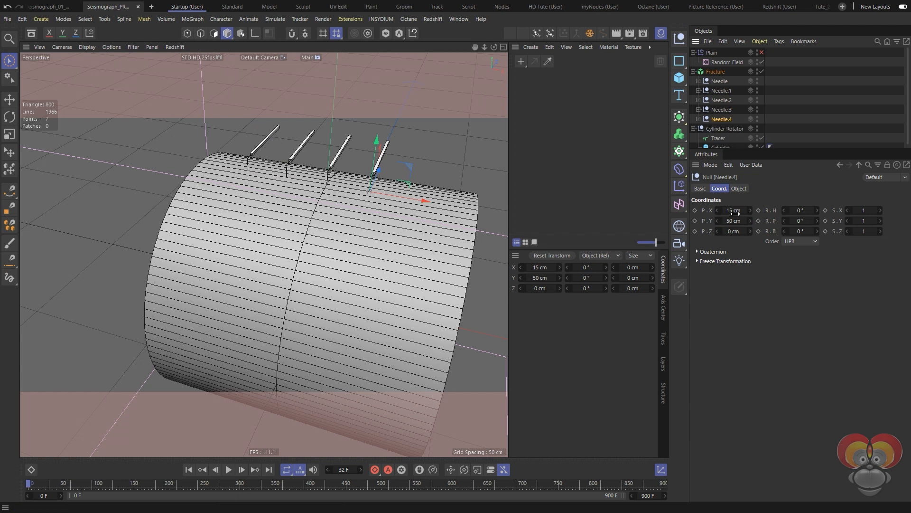
key(Return)
alt+drag(343, 169, 320, 166)
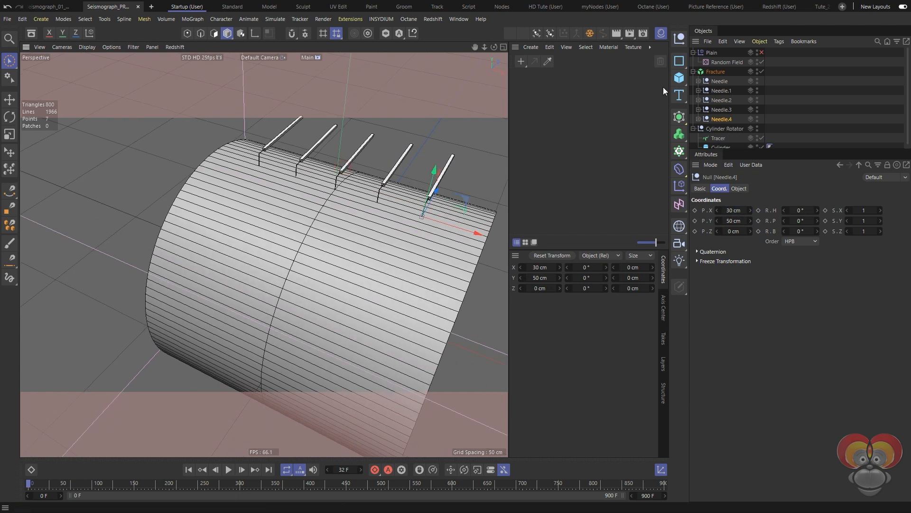
- Play the animation, re-enable the Plain effector and select the Tracer to examine the lines from all five needles
click(715, 72)
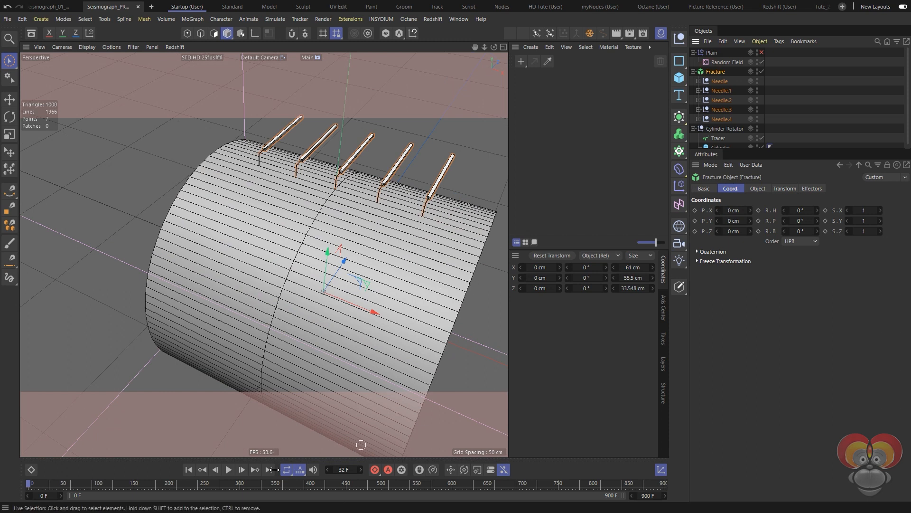
click(228, 469)
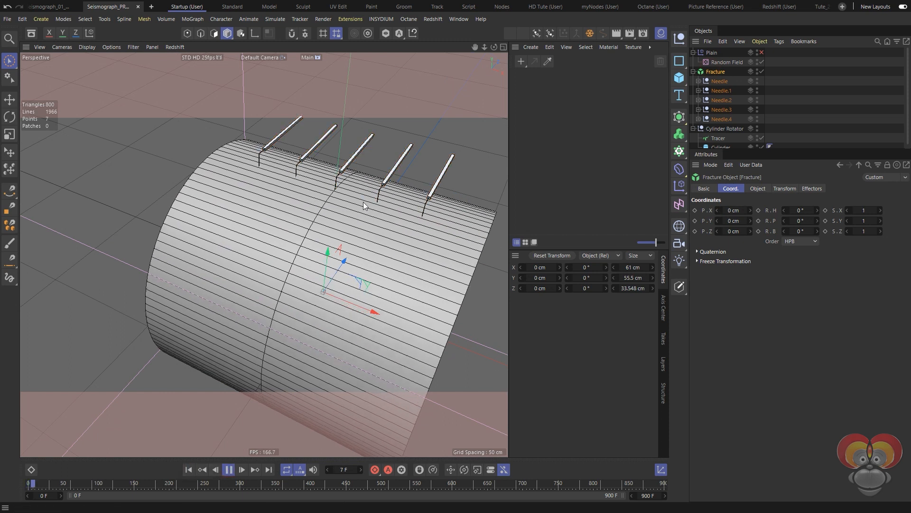
click(761, 53)
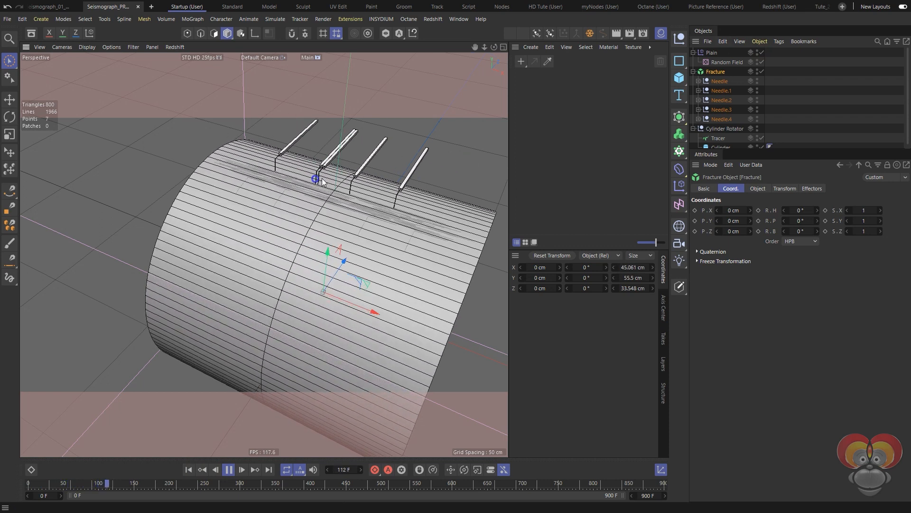
scroll(322, 181, up, 3)
click(717, 138)
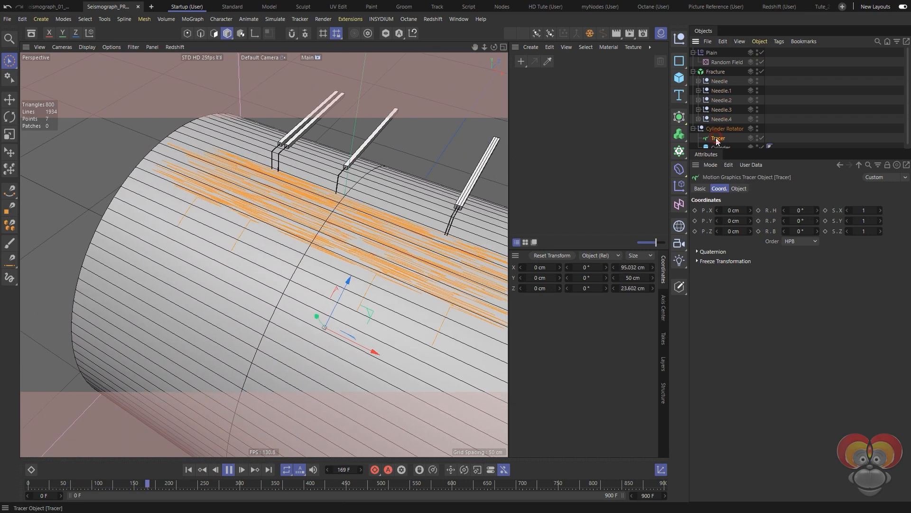
- Examine the Fracture object's available modes, keeping Straight, and inspect the overlapping traces on the cylinder
click(713, 72)
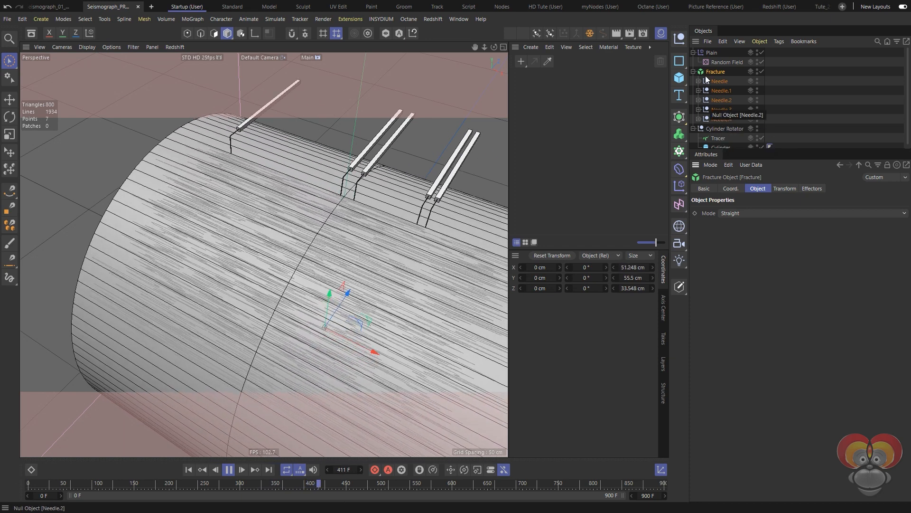
click(739, 213)
click(692, 238)
scroll(355, 230, down, 3)
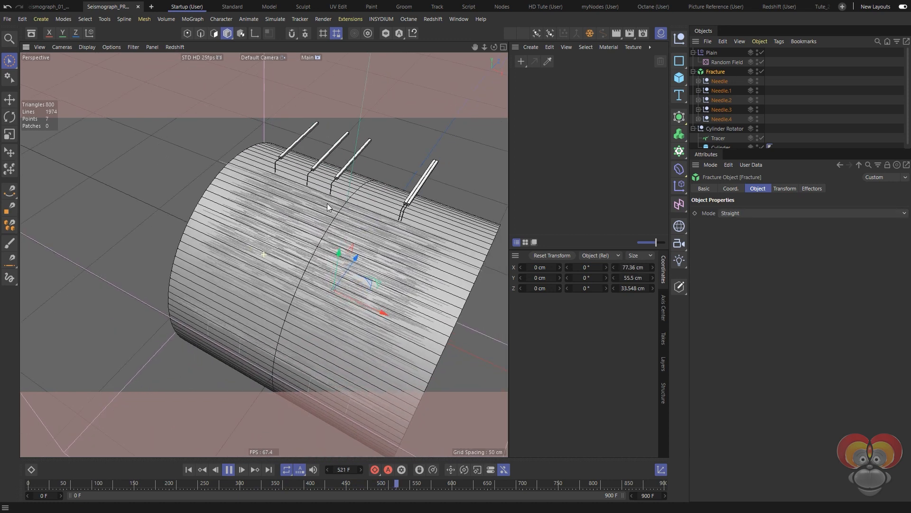
scroll(327, 204, up, 3)
- Set the Plain effector's X position offset to 5 cm
click(710, 53)
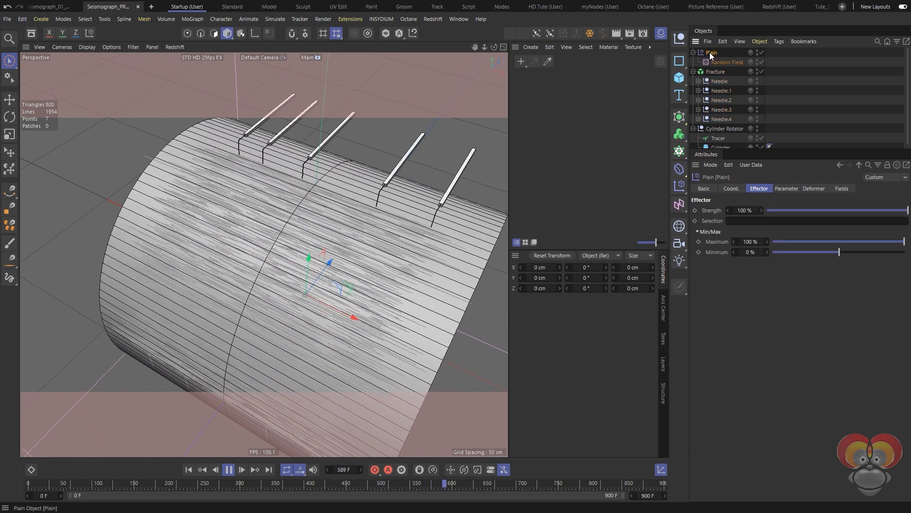
click(786, 189)
click(764, 250)
double_click(764, 250)
text(5)
key(Return)
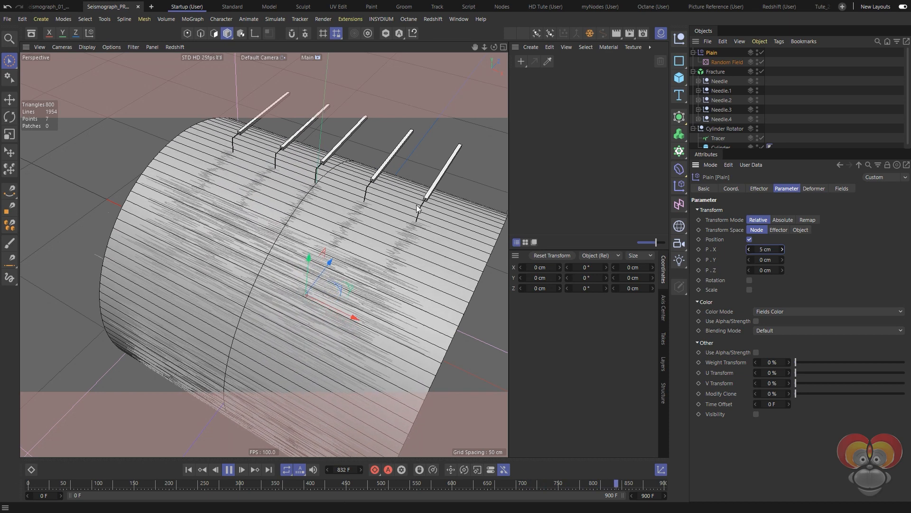
- Replay the animation from the start, stop it partway and examine the five traced lines up close
click(191, 468)
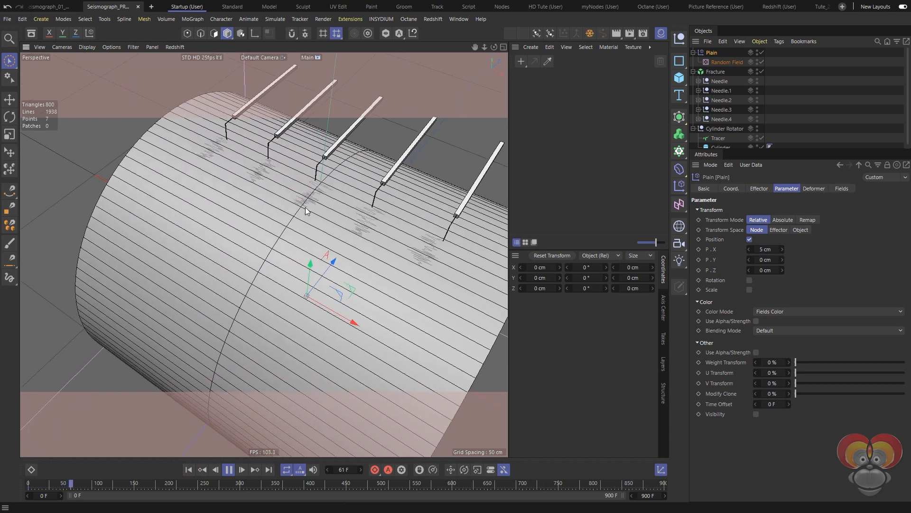
alt+drag(305, 208, 291, 240)
alt+right_drag(291, 240, 293, 236)
alt+drag(292, 236, 318, 231)
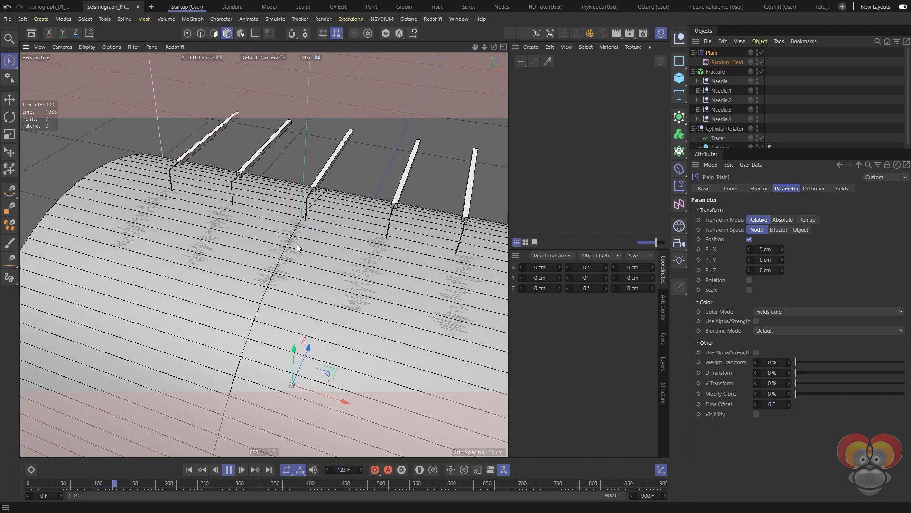
alt+right_drag(297, 244, 306, 255)
alt+drag(305, 256, 315, 285)
click(227, 471)
alt+right_drag(303, 340, 329, 348)
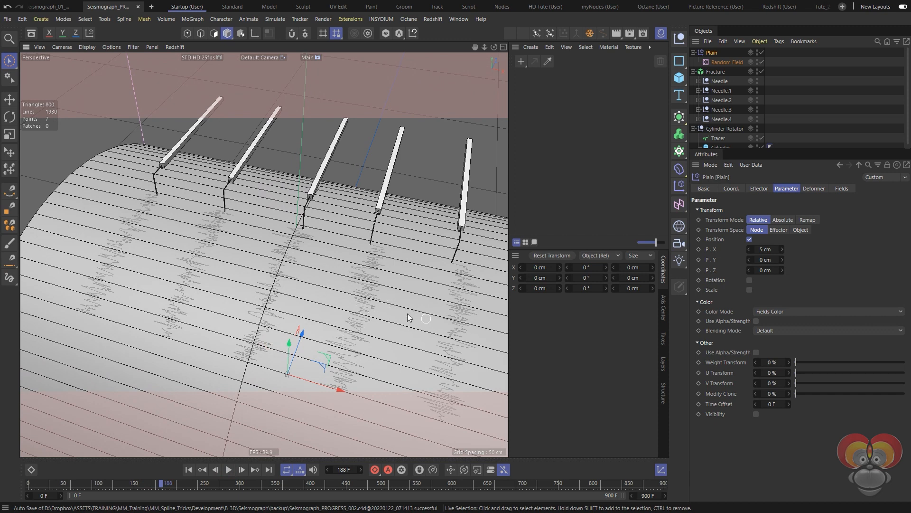
alt+drag(340, 331, 346, 332)
alt+right_drag(346, 331, 335, 323)
alt+middle_drag(335, 324, 339, 275)
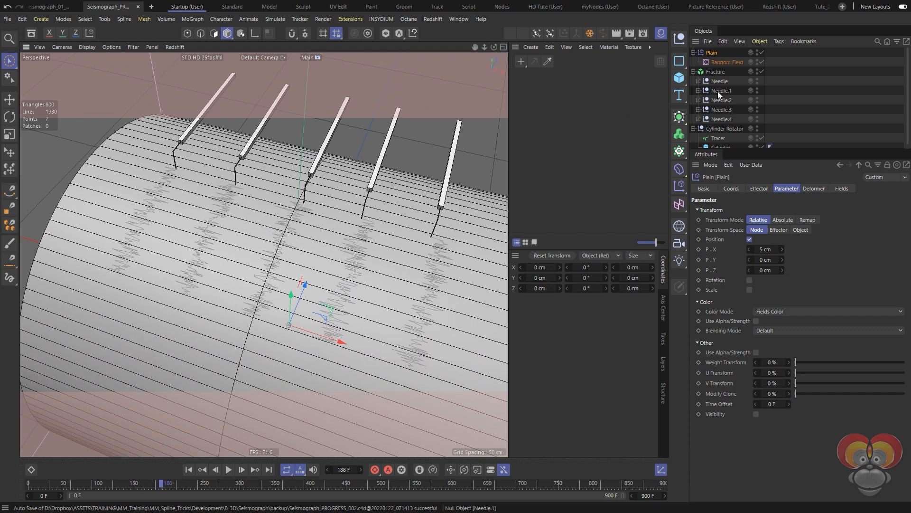
- Enable the Random Field's Viewplane Preview and examine how its noise lies around the cylinder and needles
click(721, 63)
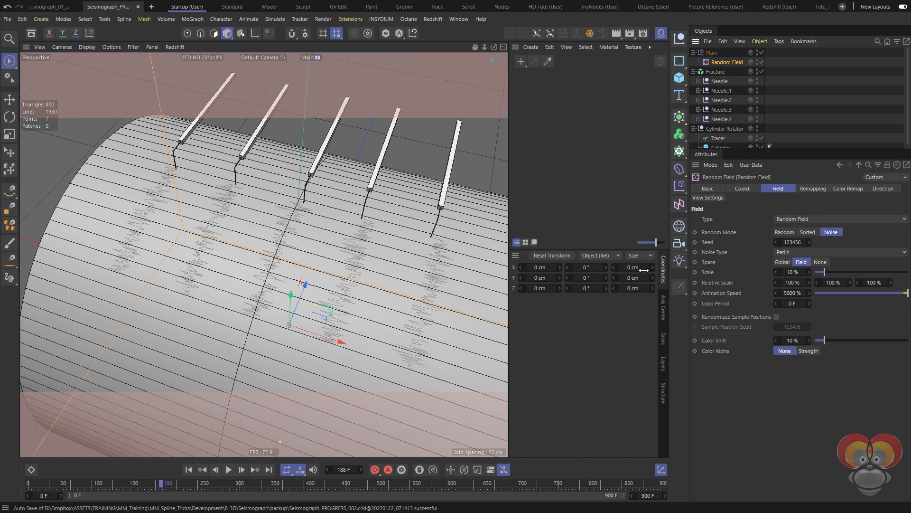
alt+right_drag(380, 262, 374, 265)
alt+middle_drag(375, 265, 331, 242)
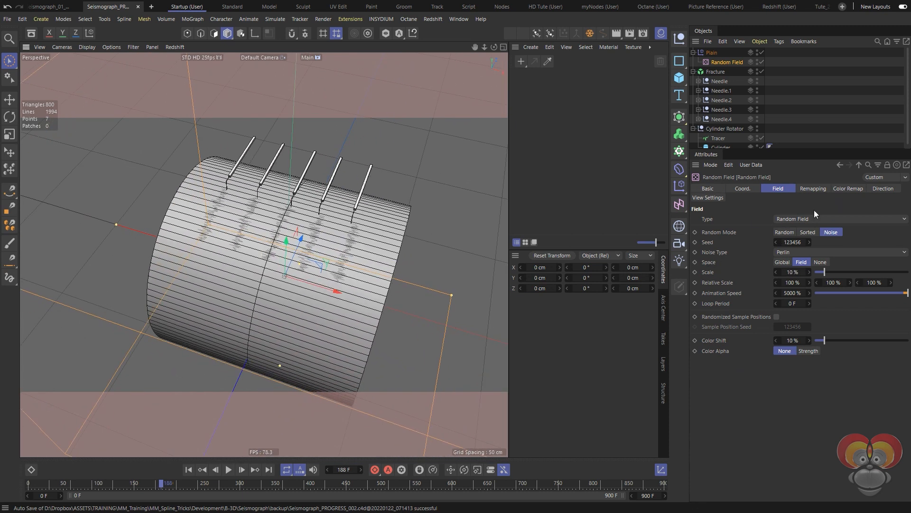
click(713, 198)
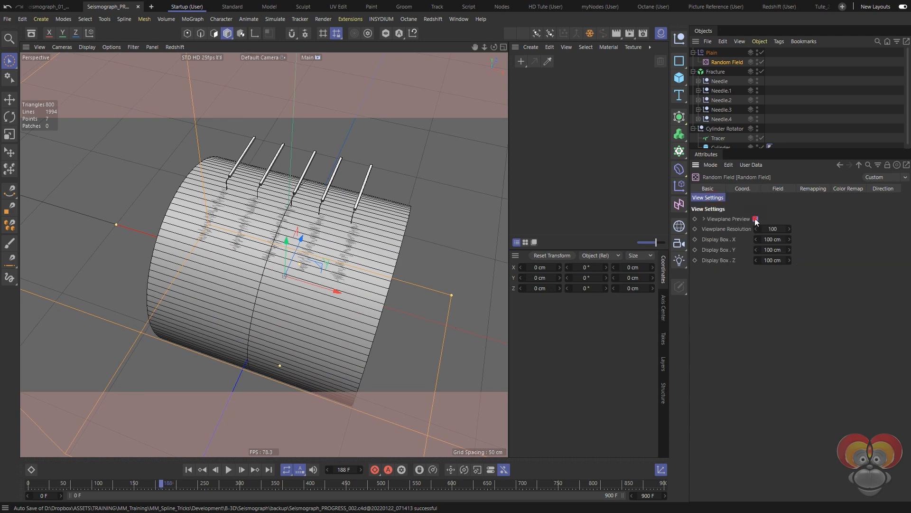
click(755, 219)
alt+drag(303, 228, 303, 119)
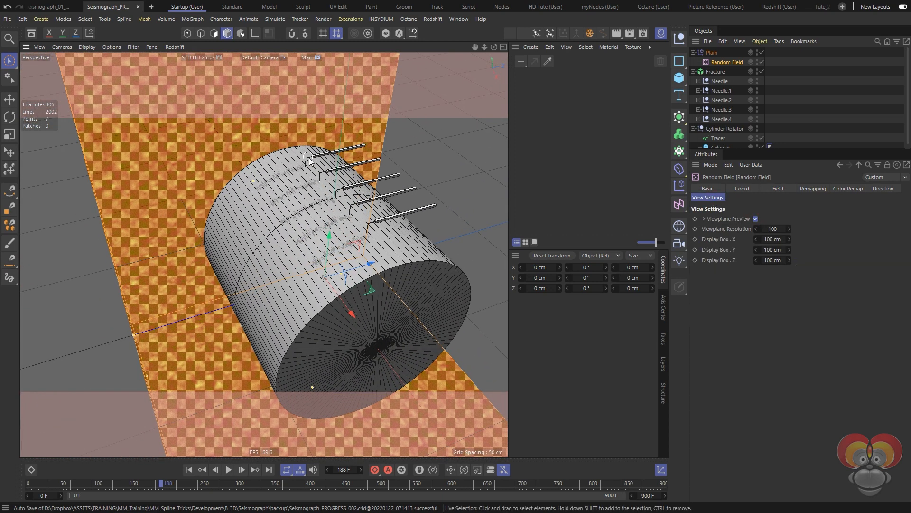
alt+drag(290, 235, 345, 205)
alt+drag(278, 211, 346, 265)
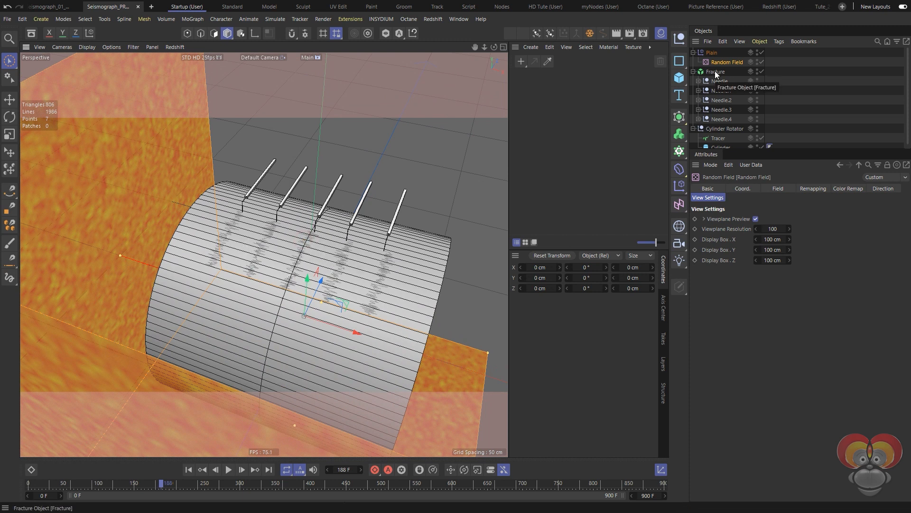
- Turn off the Random Field's Viewplane Preview and select the Fracture object
click(755, 219)
mouse_move(316, 256)
alt+mouse_down()
mouse_move(297, 264)
mouse_move(305, 268)
alt+mouse_up()
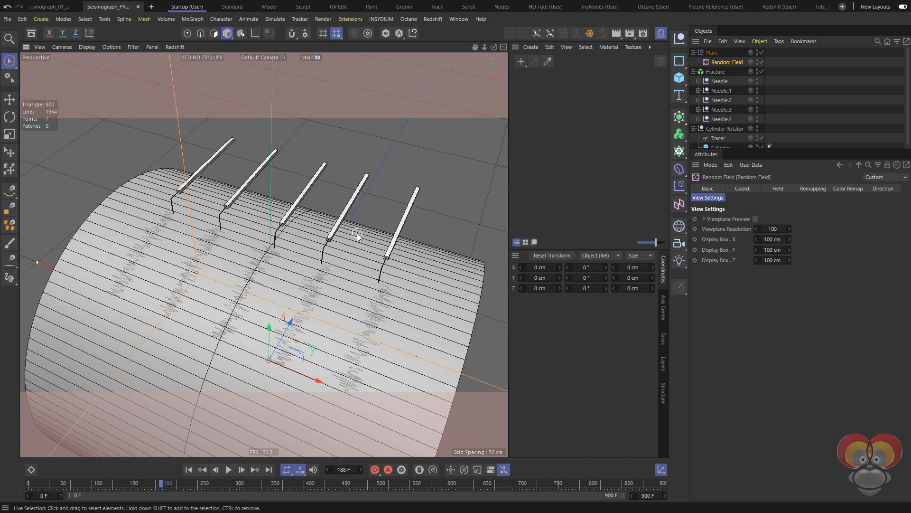
click(715, 72)
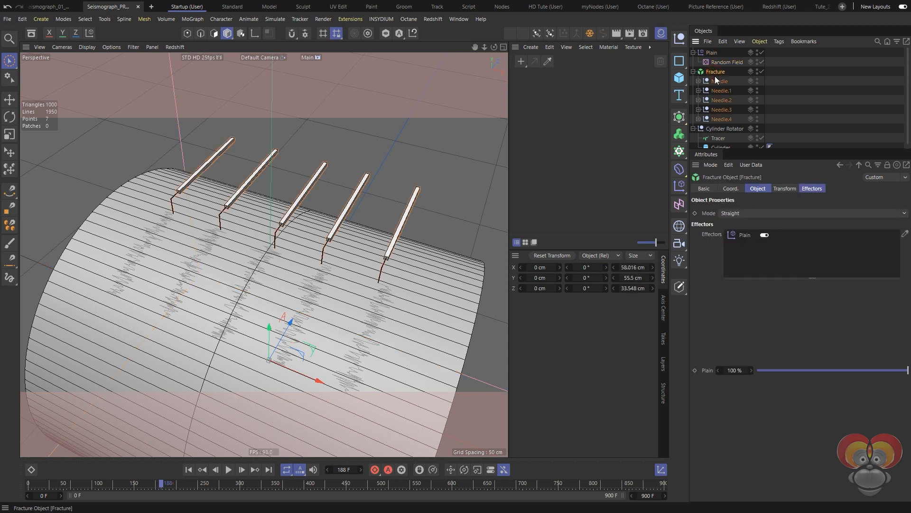
- Replay the animation from the start while lowering the Plain effector's Strength to 26%, and stop and rewind it
click(812, 189)
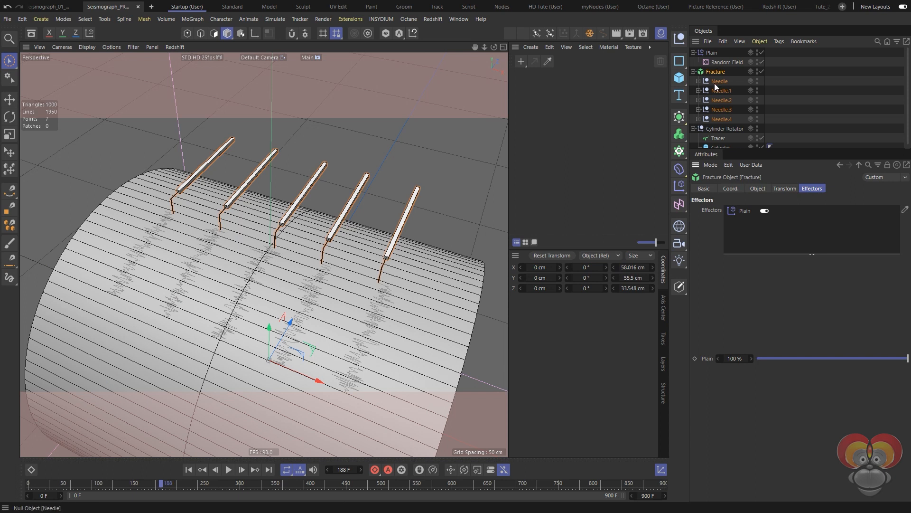
click(711, 54)
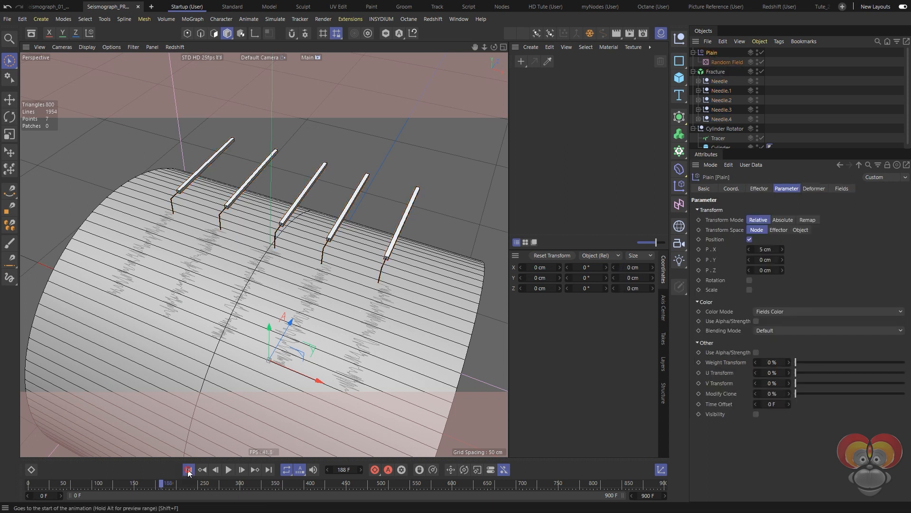
click(189, 469)
click(229, 469)
click(758, 189)
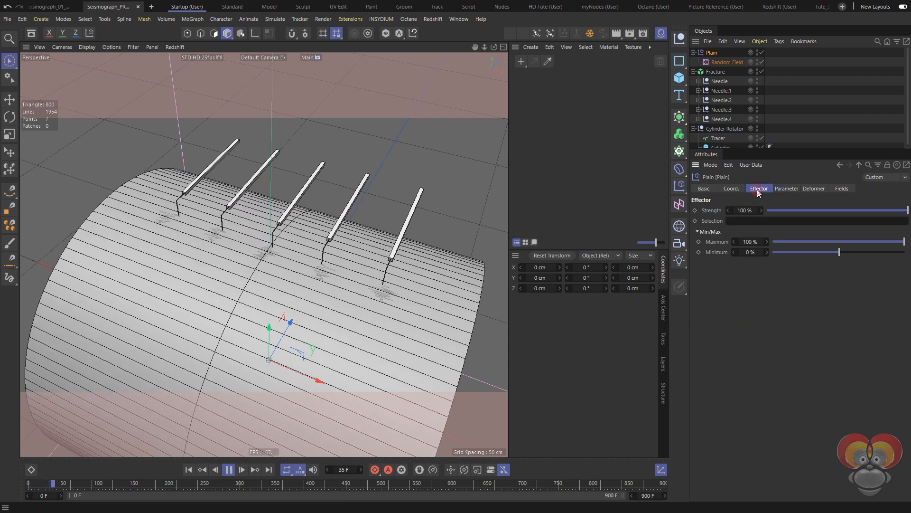
drag(905, 210, 871, 212)
drag(813, 209, 805, 212)
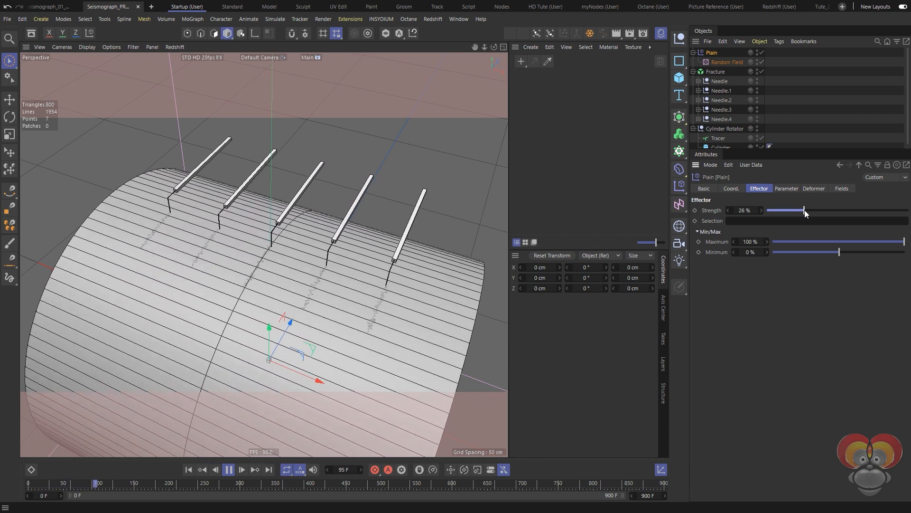
click(229, 470)
click(188, 470)
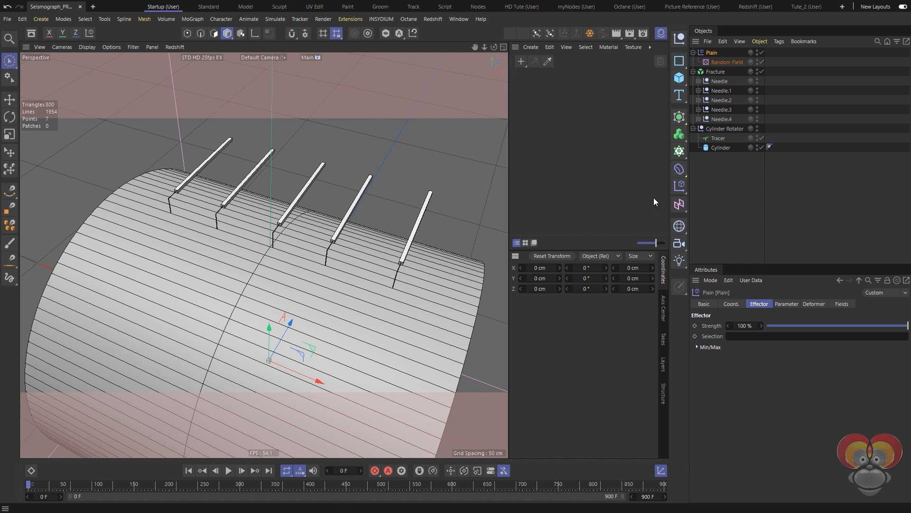
- Add a Formula effector and examine its default formula, available variables and transform parameters
click(683, 187)
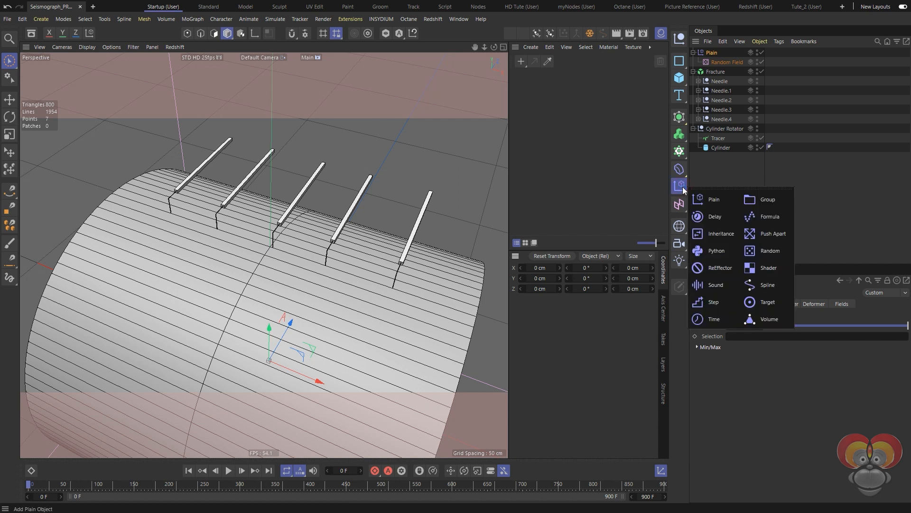
click(768, 218)
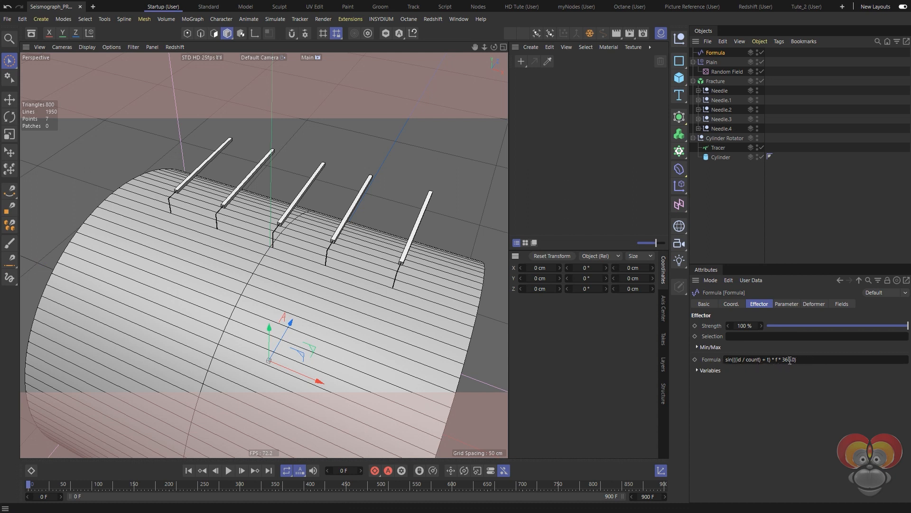
click(697, 370)
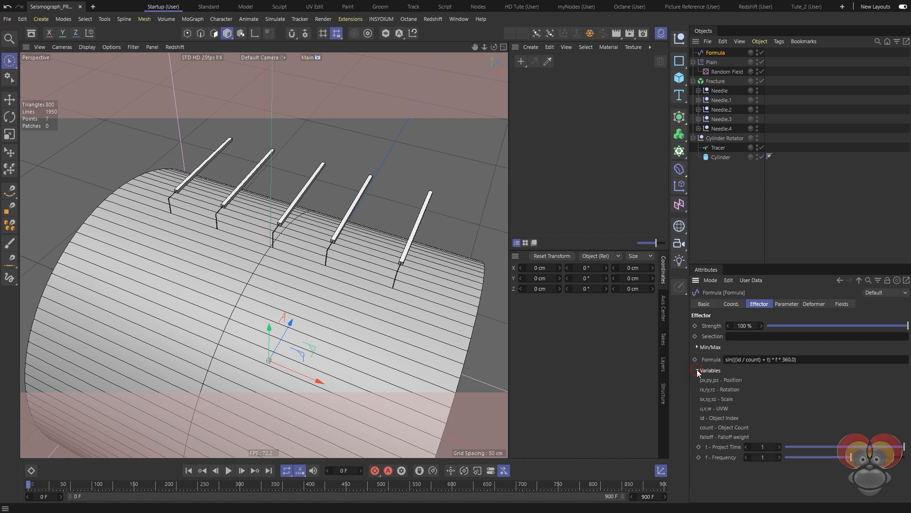
click(810, 362)
drag(807, 361, 696, 394)
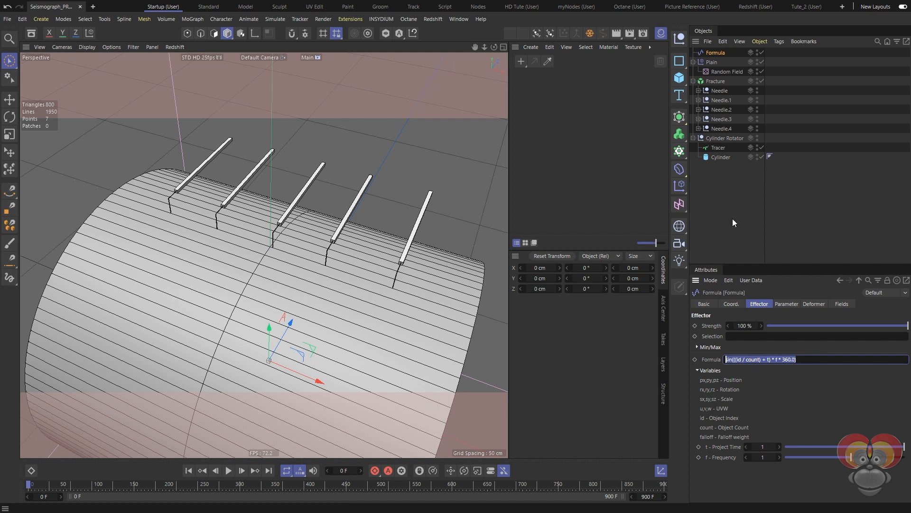
click(783, 304)
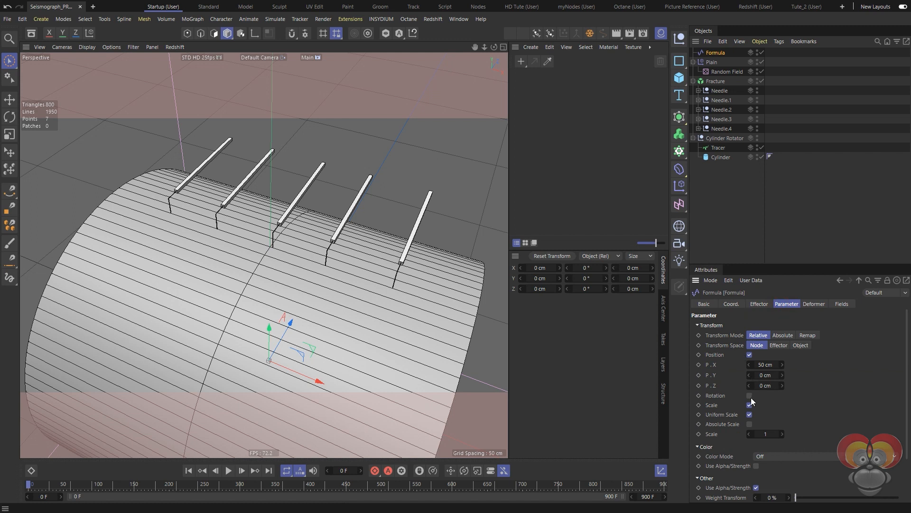
click(764, 306)
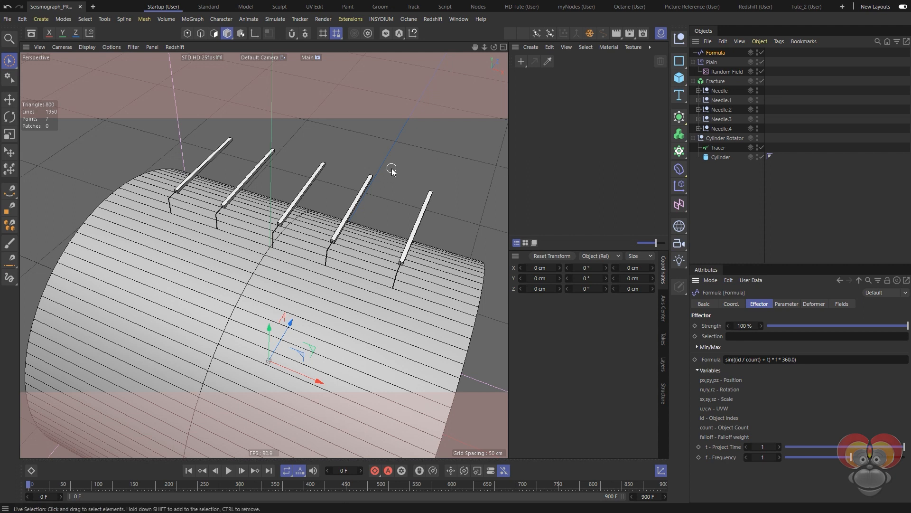
- Create a new project, add a Matrix object and set its mode to Linear
key(ctrl+n)
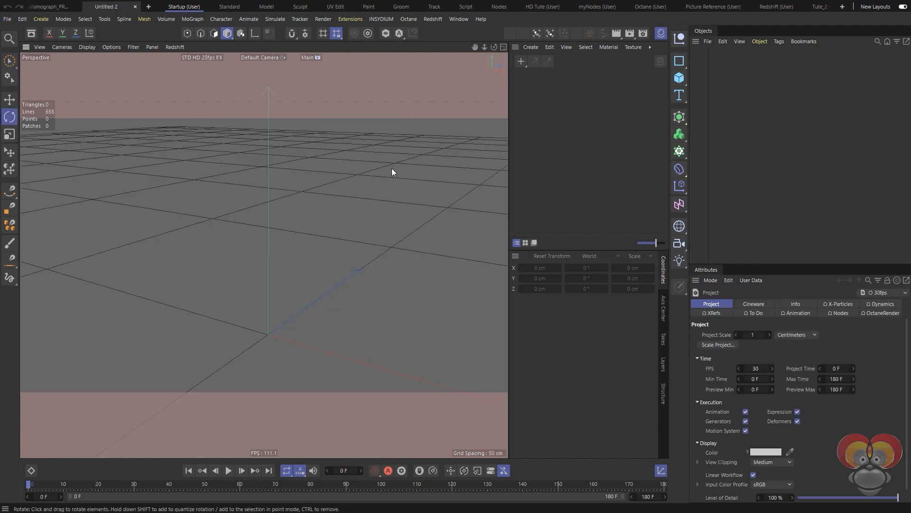
click(678, 151)
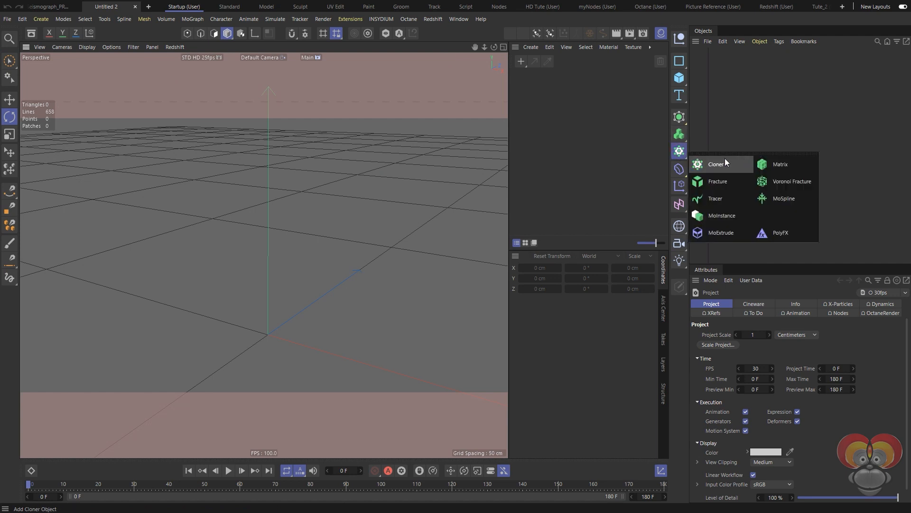
click(780, 166)
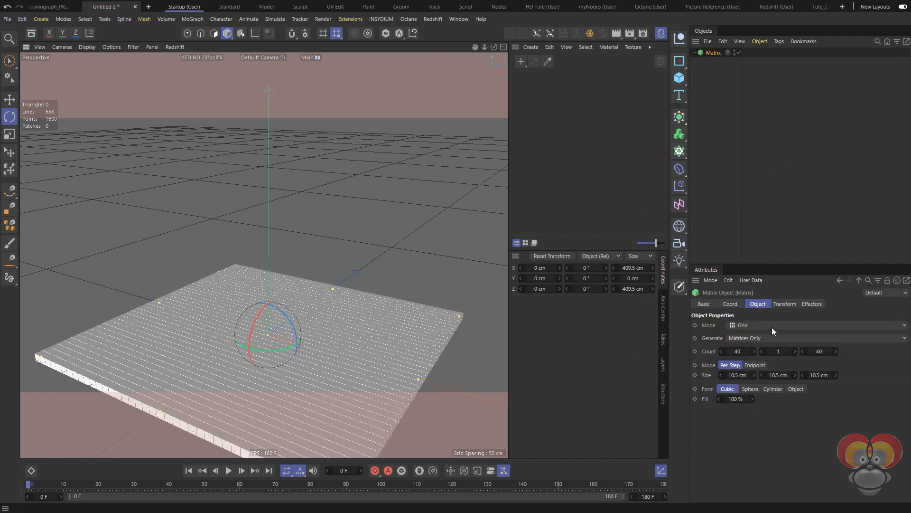
click(758, 326)
click(750, 346)
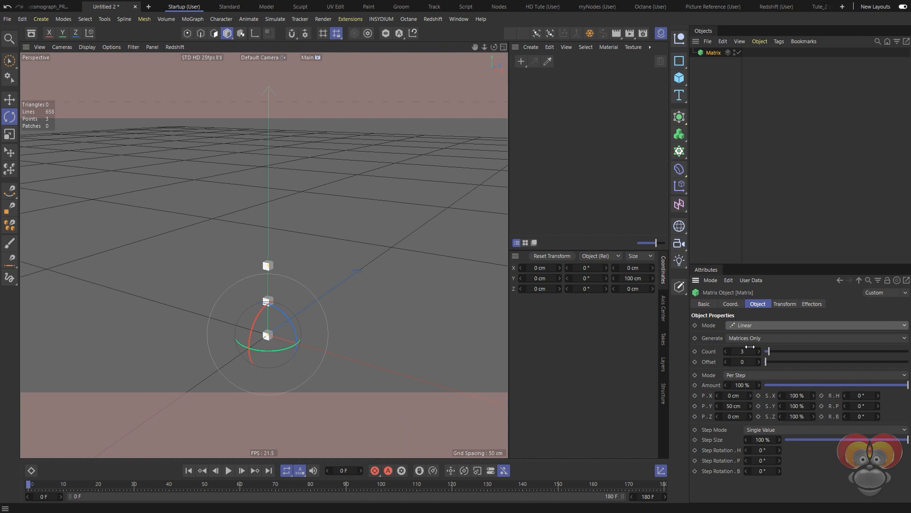
scroll(298, 295, up, 5)
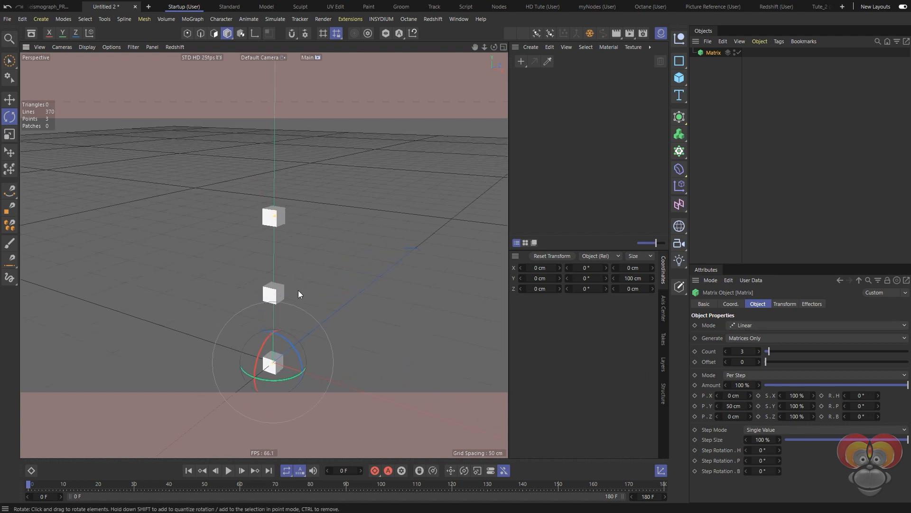
scroll(291, 243, up, 1)
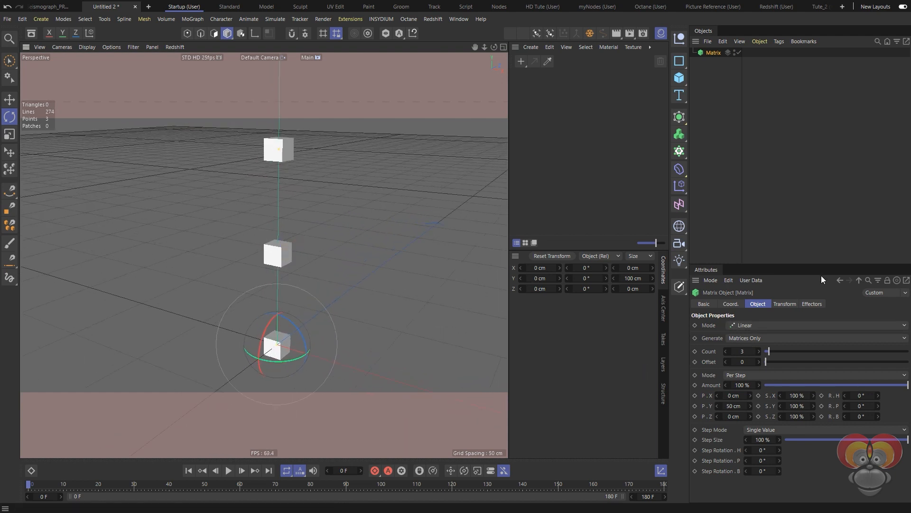
- Set the Matrix object's transform Display to Index and bring its three cubes into view
click(785, 303)
click(749, 326)
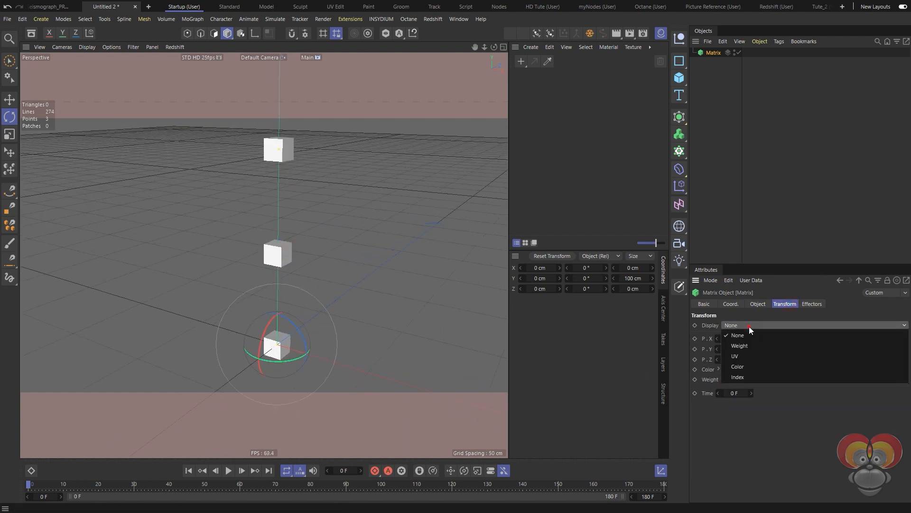
click(739, 378)
alt+drag(279, 356, 286, 338)
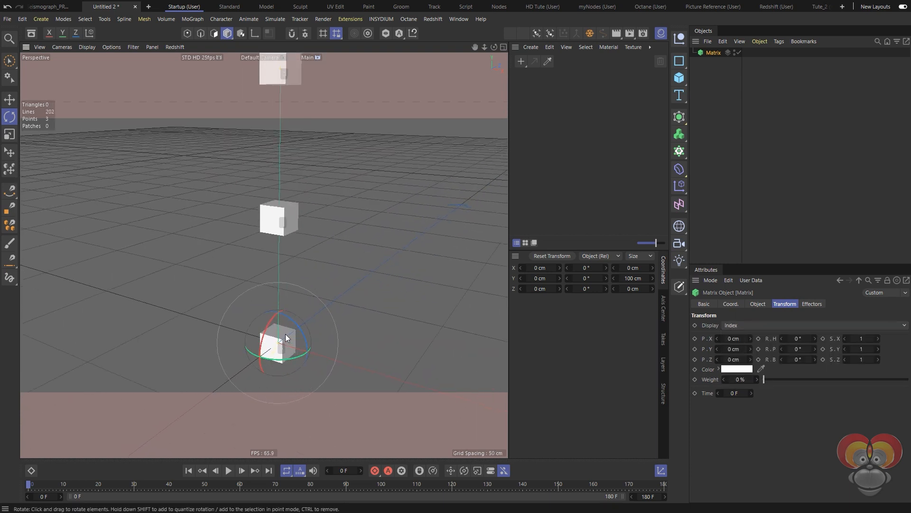
scroll(275, 150, down, 2)
alt+middle_drag(275, 154, 287, 181)
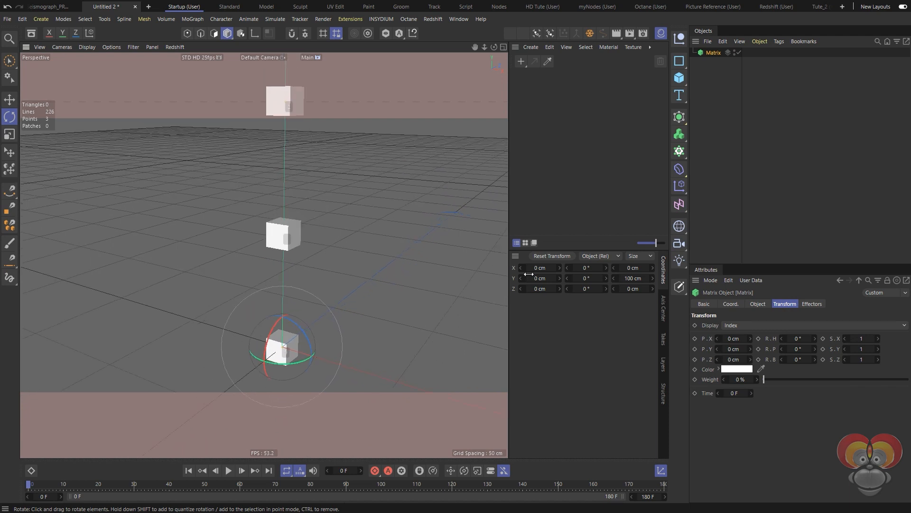
- Set the Matrix object's color to pure red (255, 0, 0) and examine the index numbers on its cubes
click(737, 369)
click(713, 418)
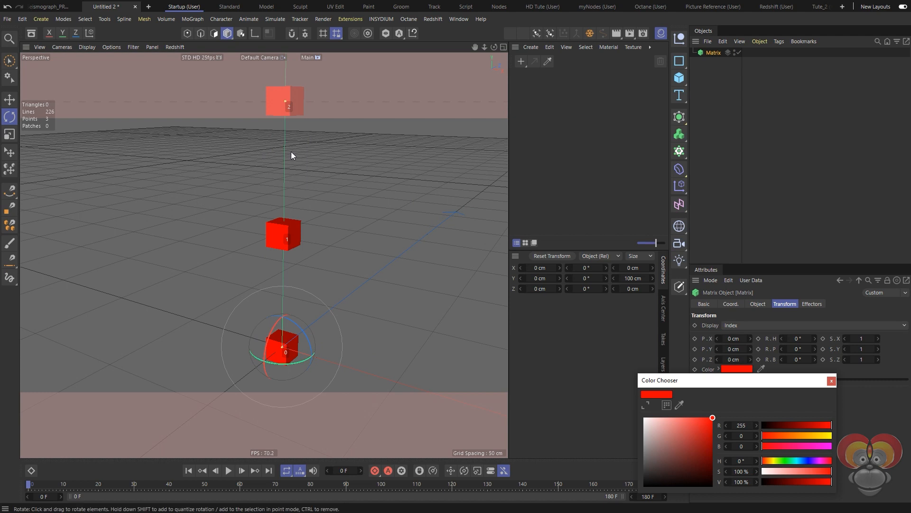
click(289, 127)
alt+middle_drag(285, 142, 289, 175)
alt+right_drag(289, 175, 285, 169)
alt+middle_drag(284, 169, 283, 180)
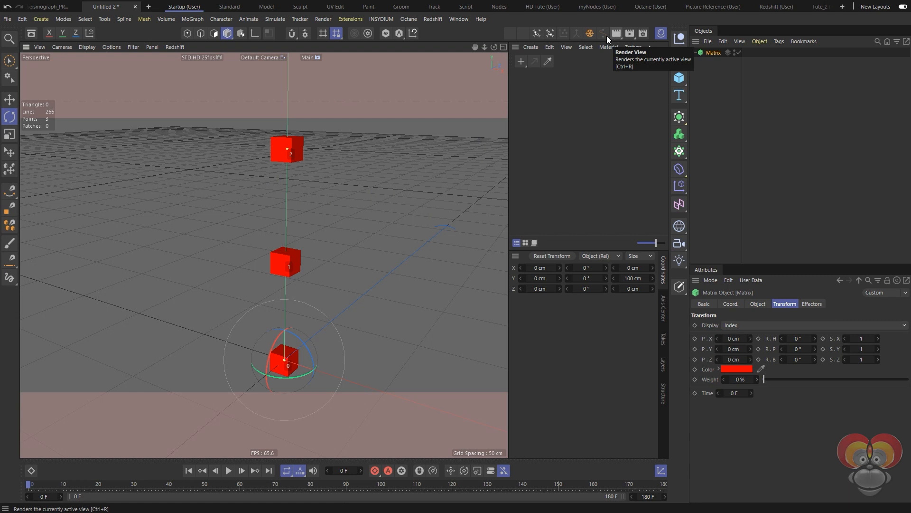
- Return to the seismograph project and clear the Formula effector's default expression
click(31, 7)
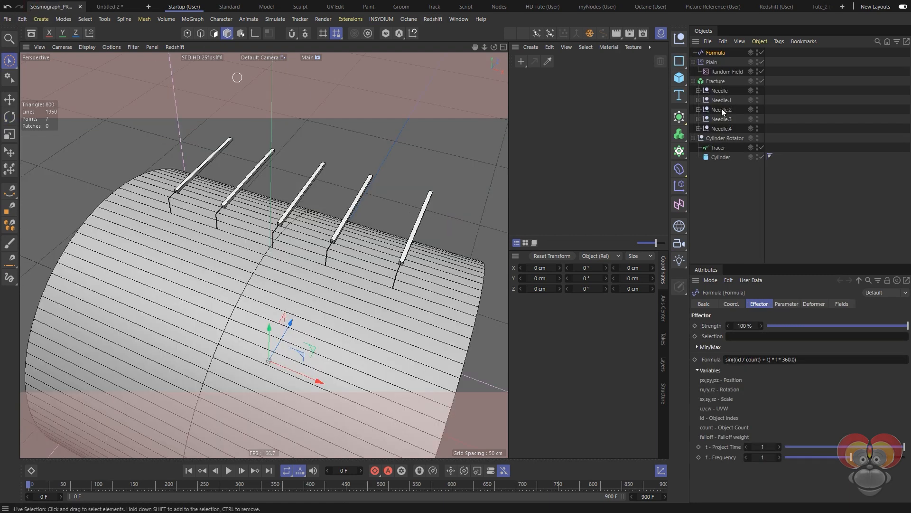
click(711, 80)
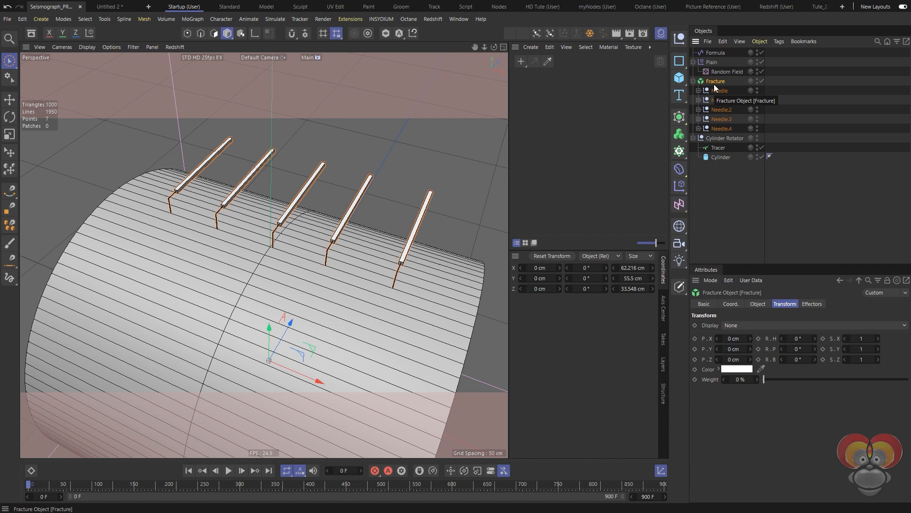
click(713, 54)
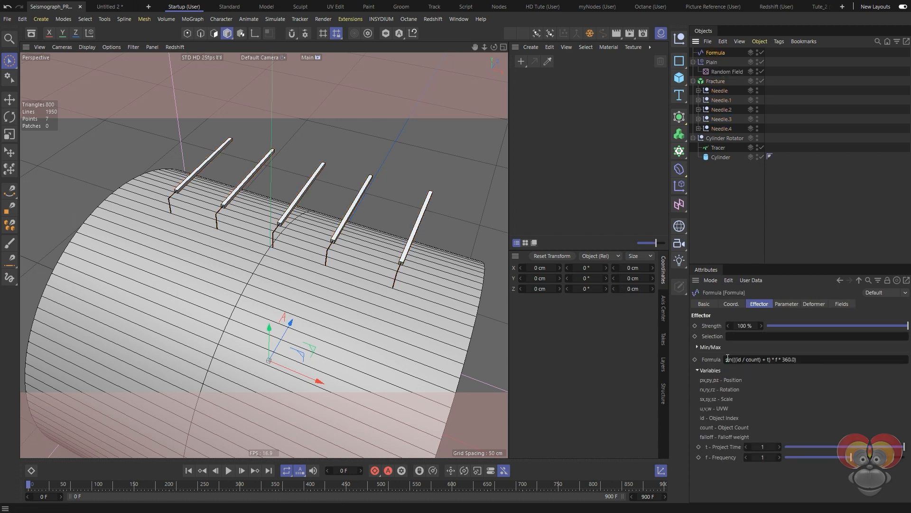
click(809, 359)
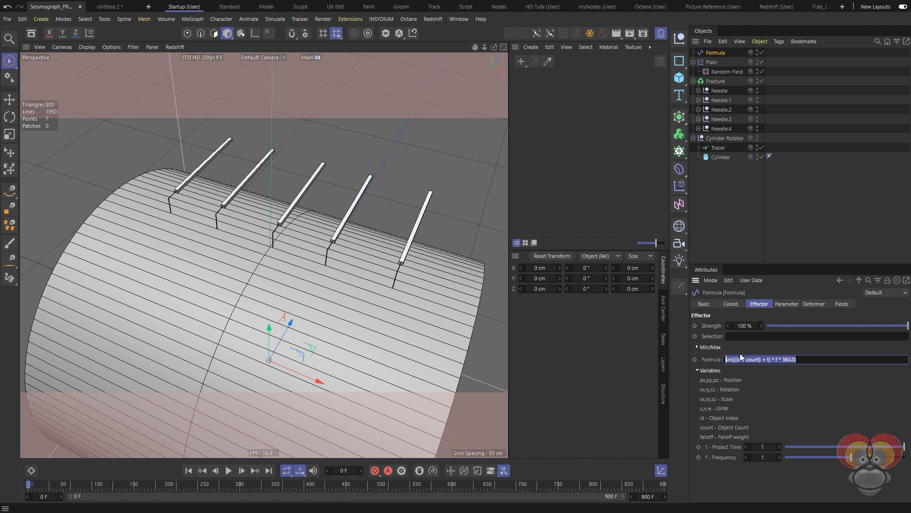
key(BackSpace)
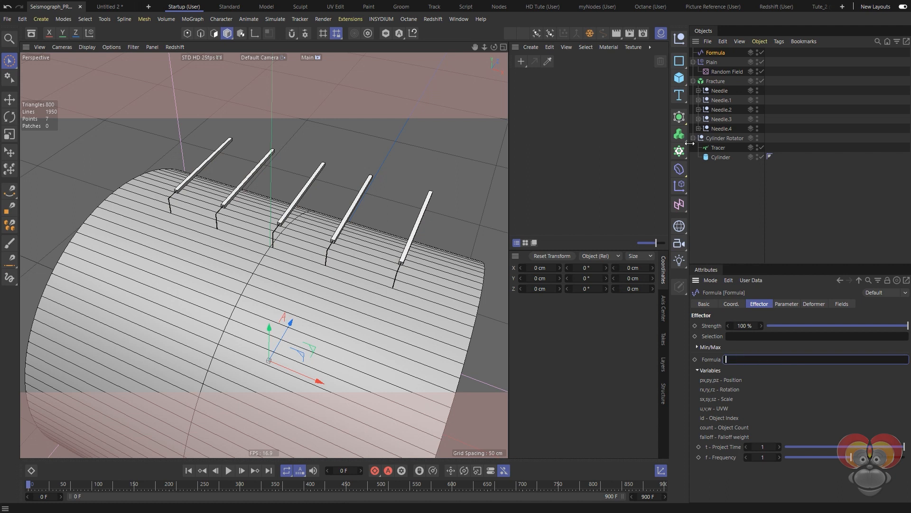
- Add the Formula effector to the Fracture object's effectors list and disable the Plain effector
click(715, 81)
click(810, 304)
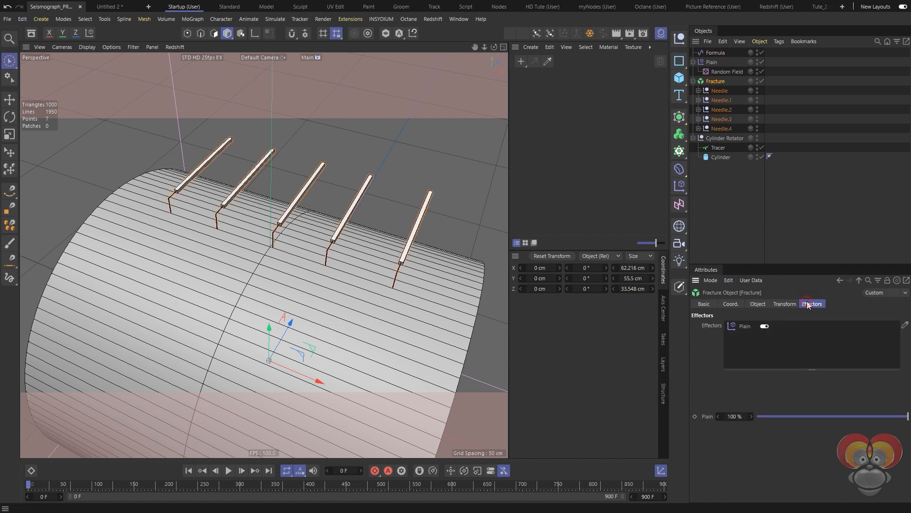
mouse_move(715, 53)
mouse_down()
mouse_move(756, 272)
mouse_move(742, 344)
mouse_up()
click(762, 62)
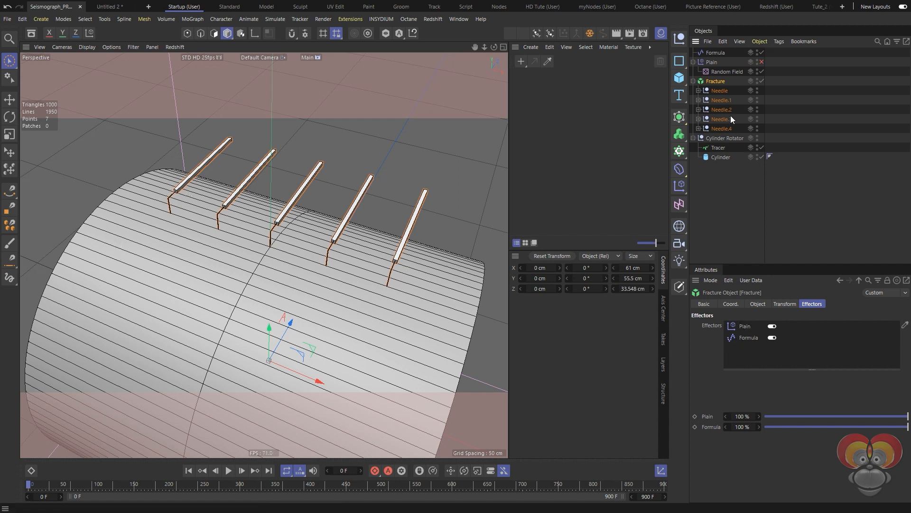
- Set the Formula effector's X position offset to 10 cm and turn off its Scale transform
click(722, 55)
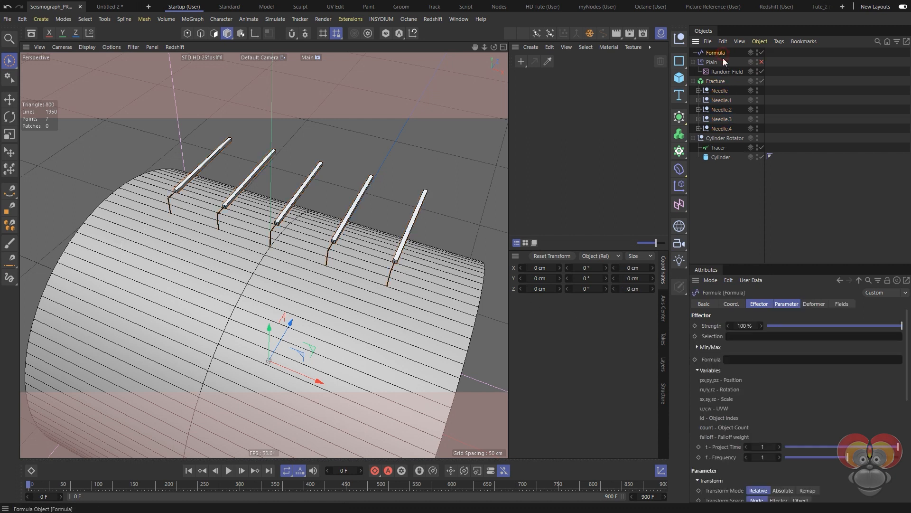
click(787, 304)
click(762, 365)
text(0)
key(Return)
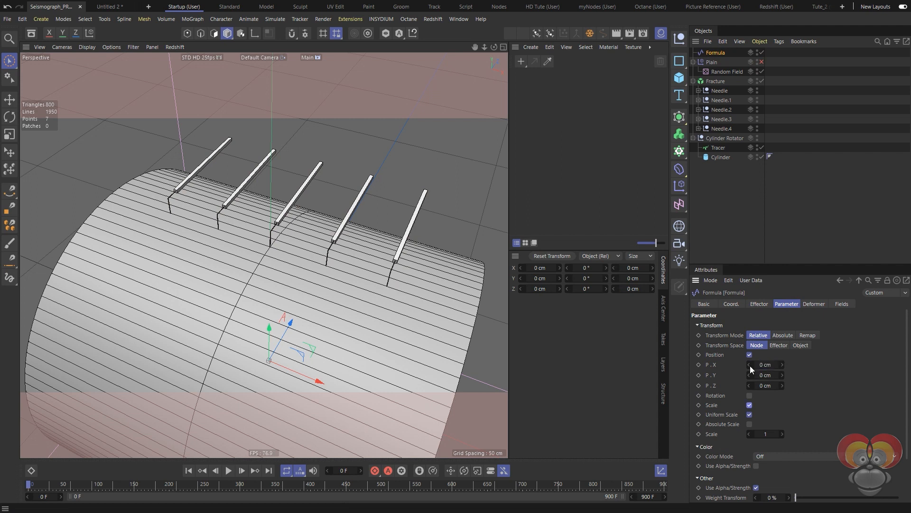
click(766, 364)
text(10)
key(Return)
click(750, 405)
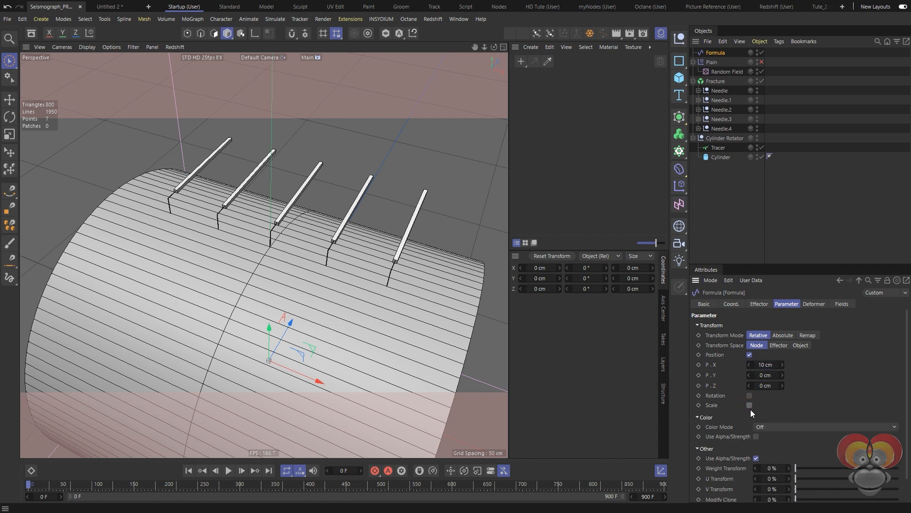
- Enter 1 as the Formula effector's expression
click(758, 303)
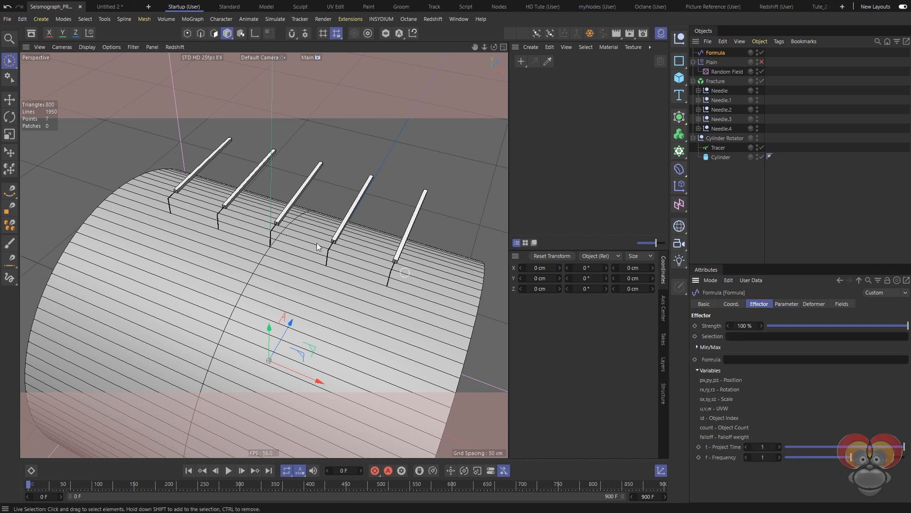
click(730, 360)
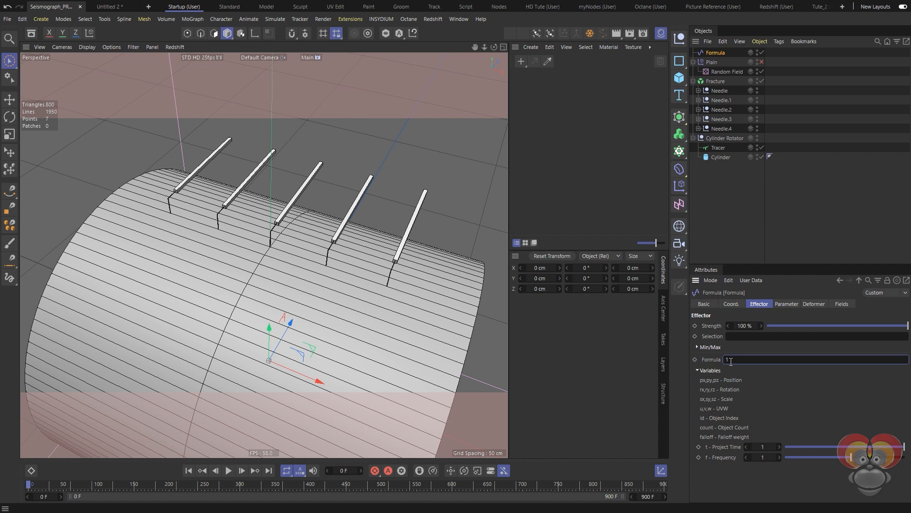
key(Return)
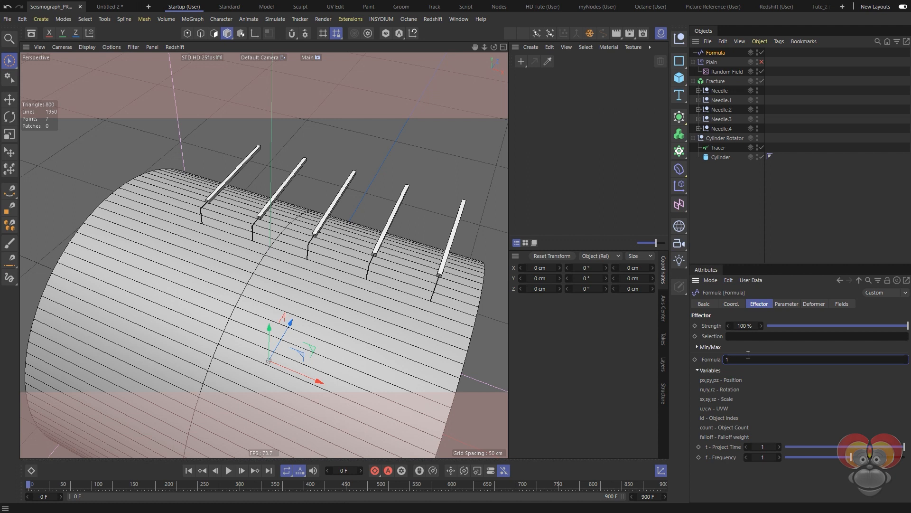
- Replace the Formula effector's expression with id=0 to target the first needle
click(788, 304)
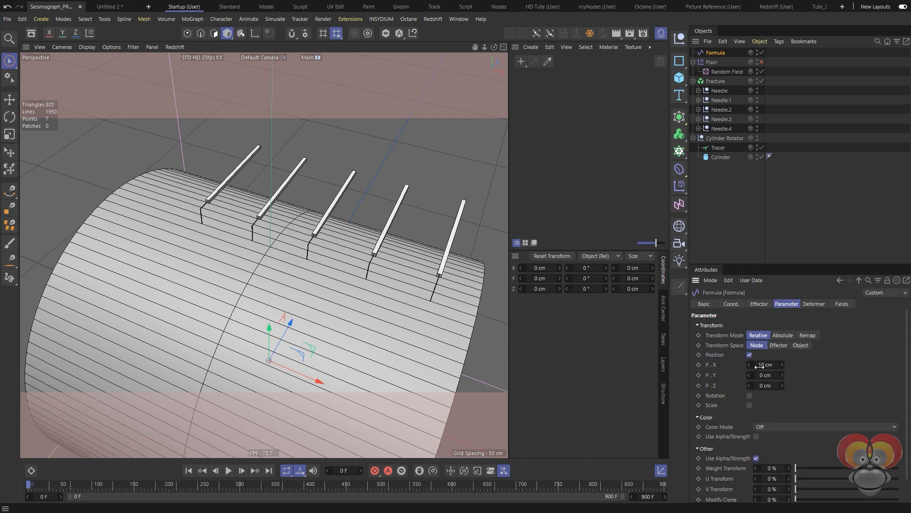
click(759, 304)
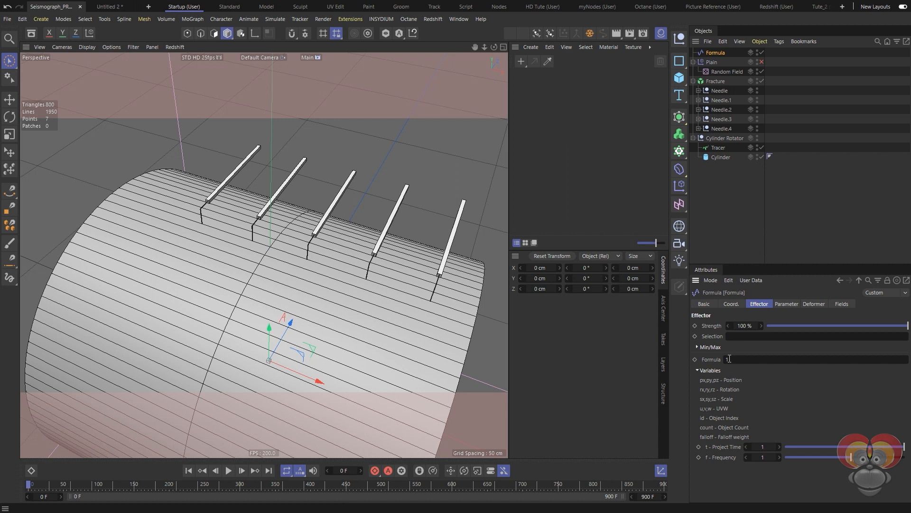
right_click(697, 292)
click(645, 406)
click(725, 360)
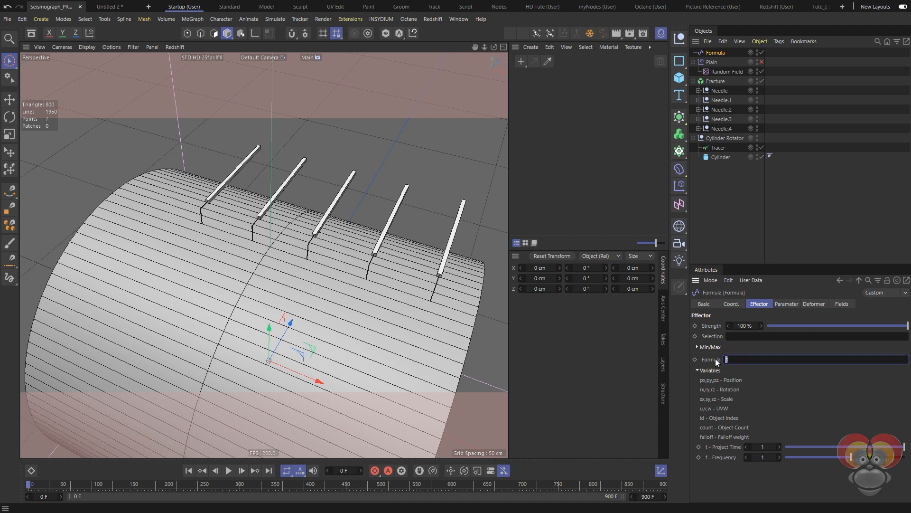
text(id=)
key(BackSpace)
text(0)
key(Return)
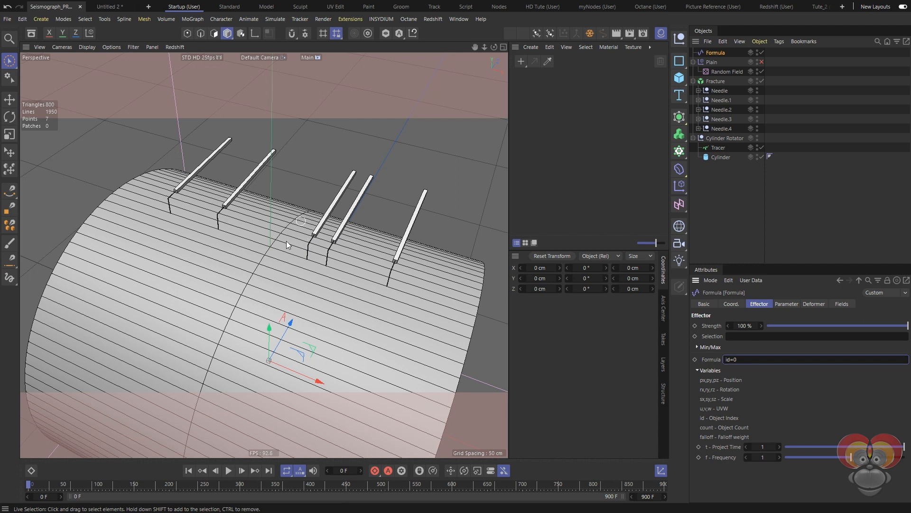
- Change the Formula effector's expression through id=1, id=2 and id=3 to target each needle in turn, ending on id=4
click(321, 235)
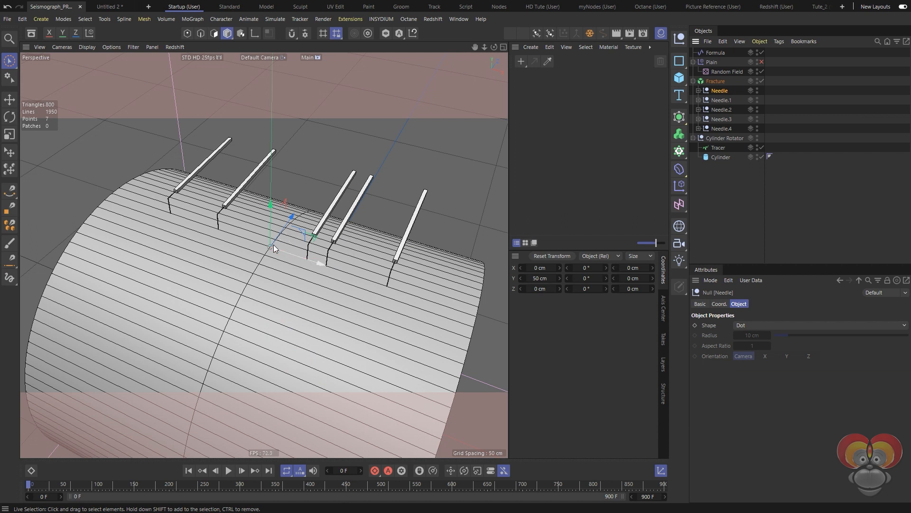
click(715, 83)
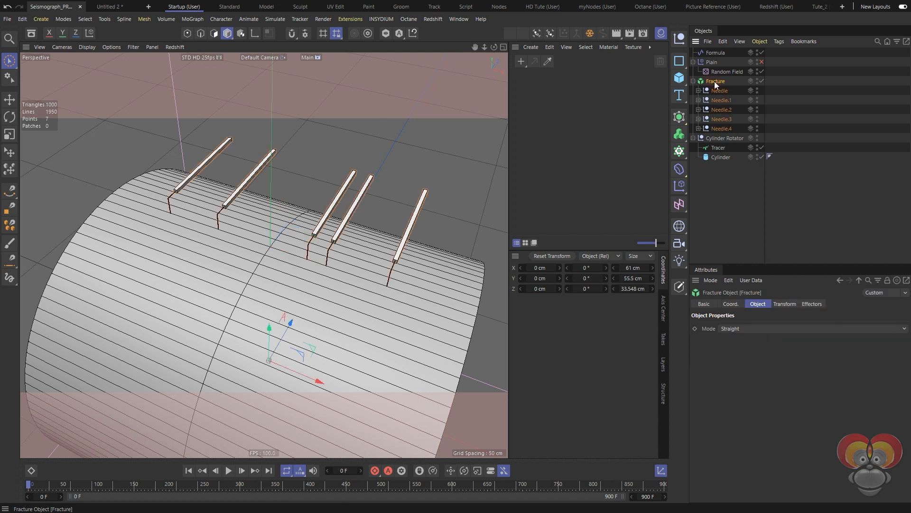
click(716, 53)
click(741, 360)
key(BackSpace)
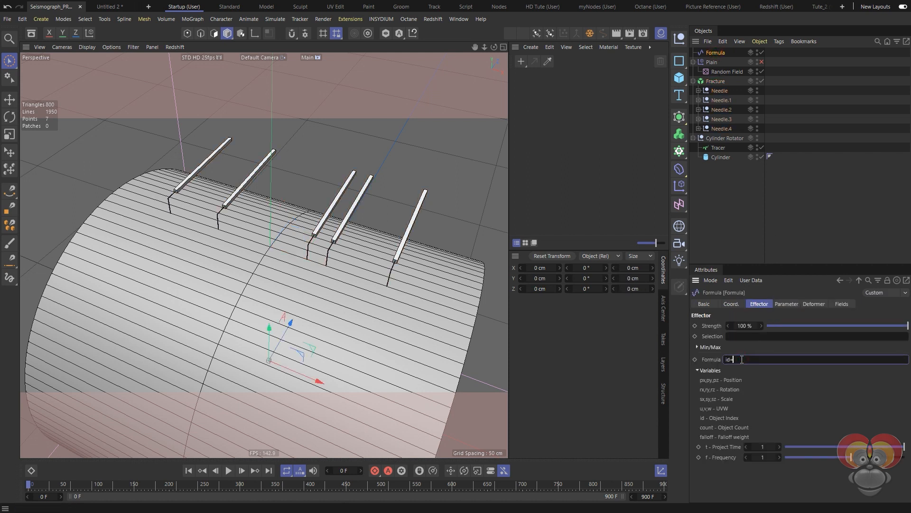
text(1)
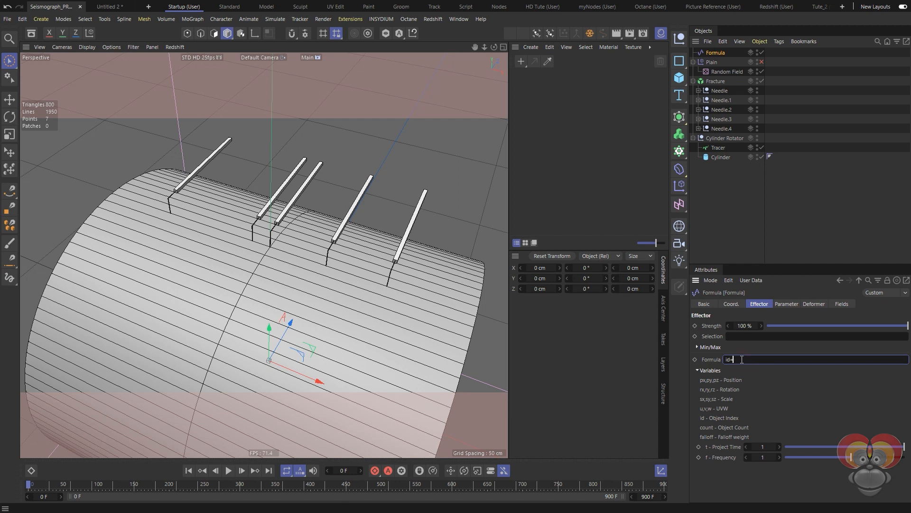
text(2)
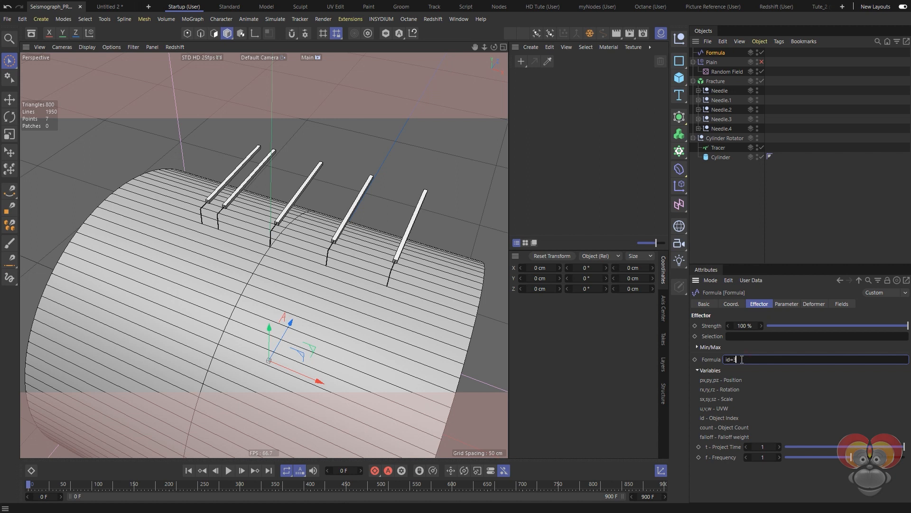
text(3)
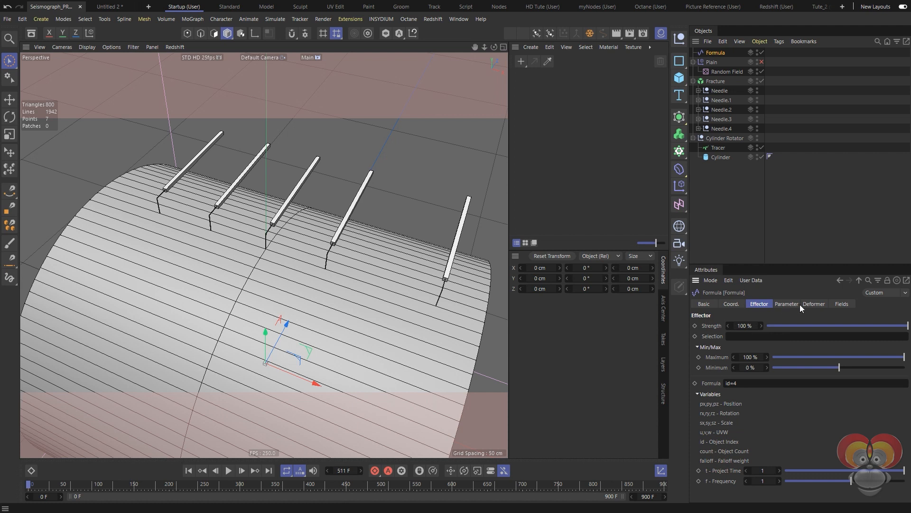
- Add the existing Random Field to the Formula effector's fields, with a Range Map layer above it whose Min Output is -100%
click(835, 307)
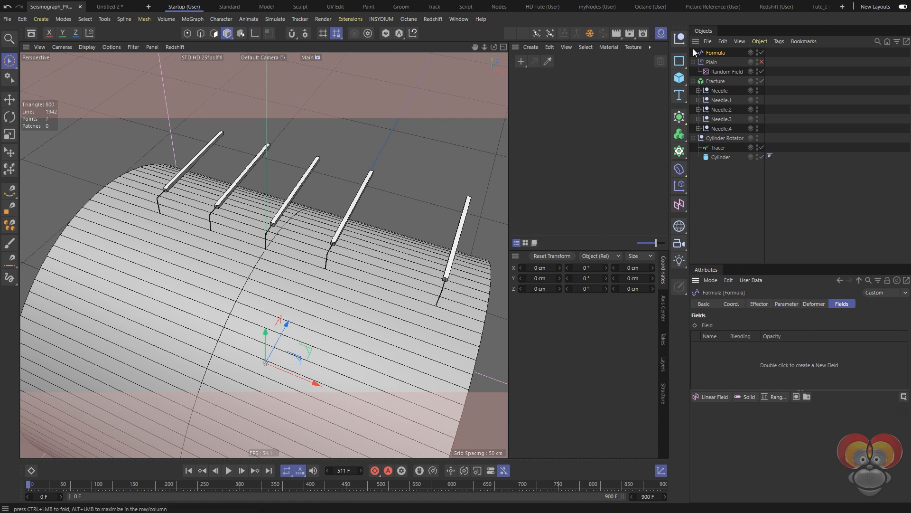
drag(713, 71, 719, 357)
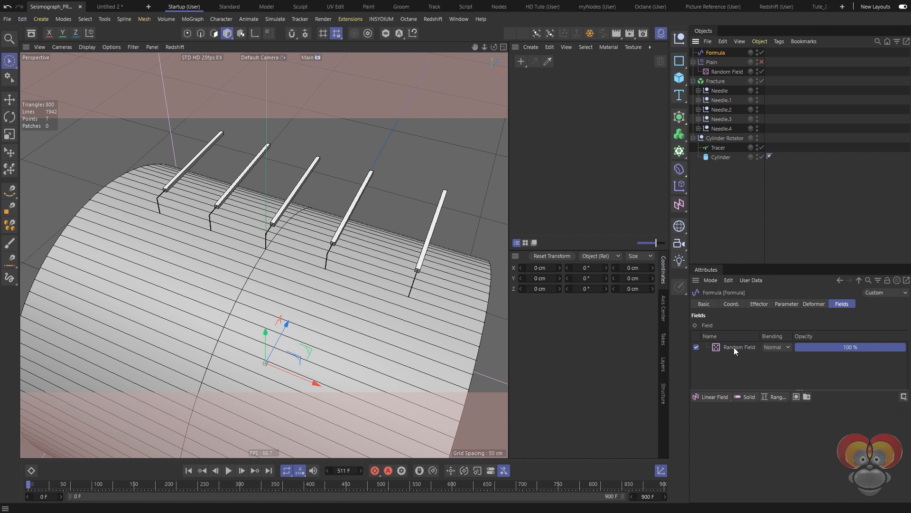
click(771, 397)
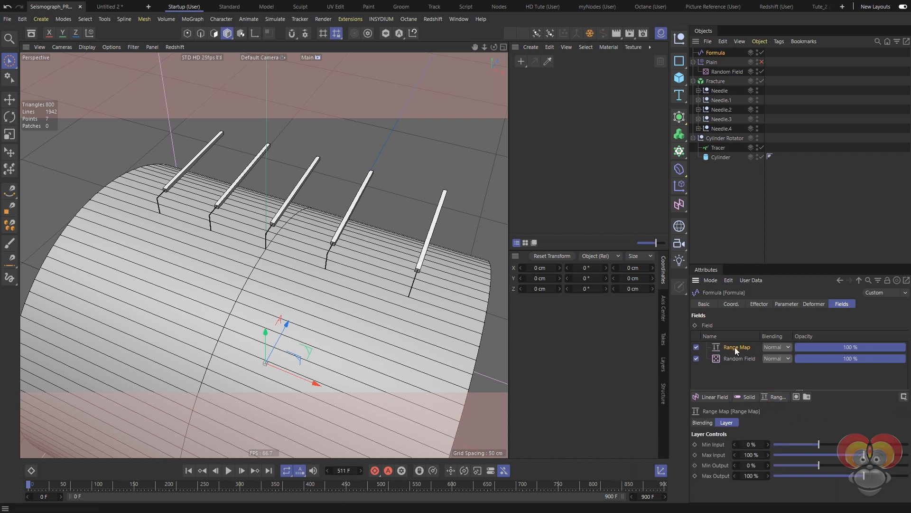
click(747, 465)
text(-10)
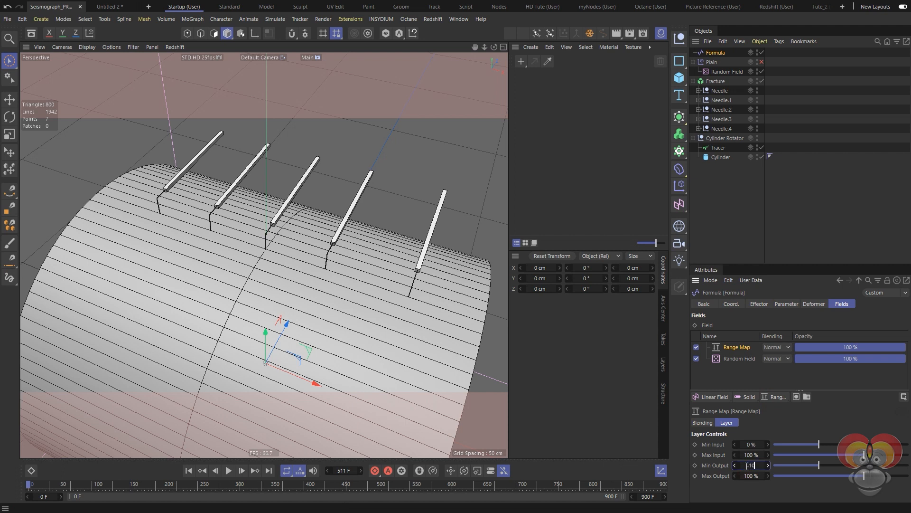
text(0)
key(Return)
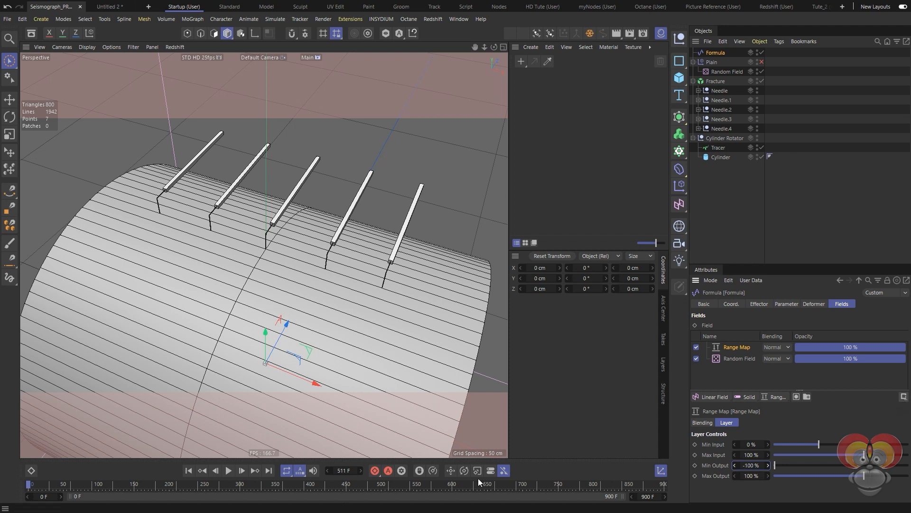
- Play the animation to check the needle's trace on the cylinder, and return to the first frame
click(228, 471)
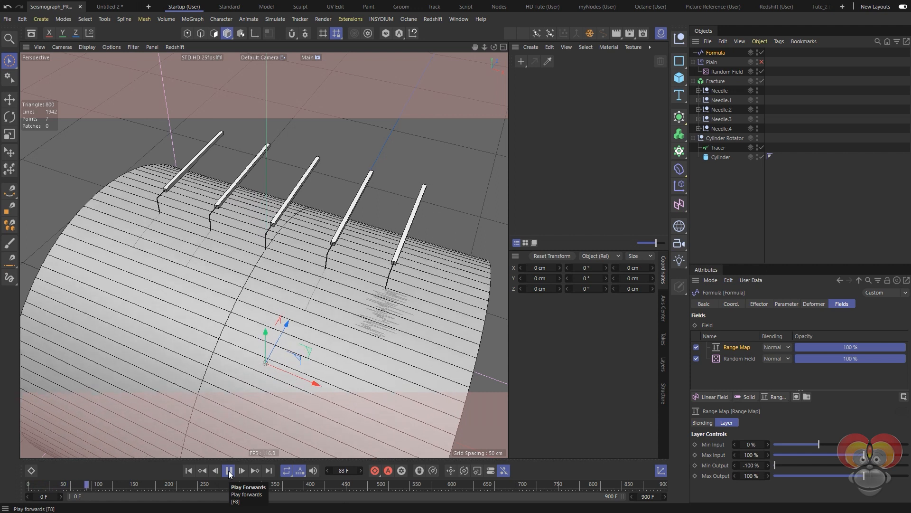
click(229, 471)
click(189, 471)
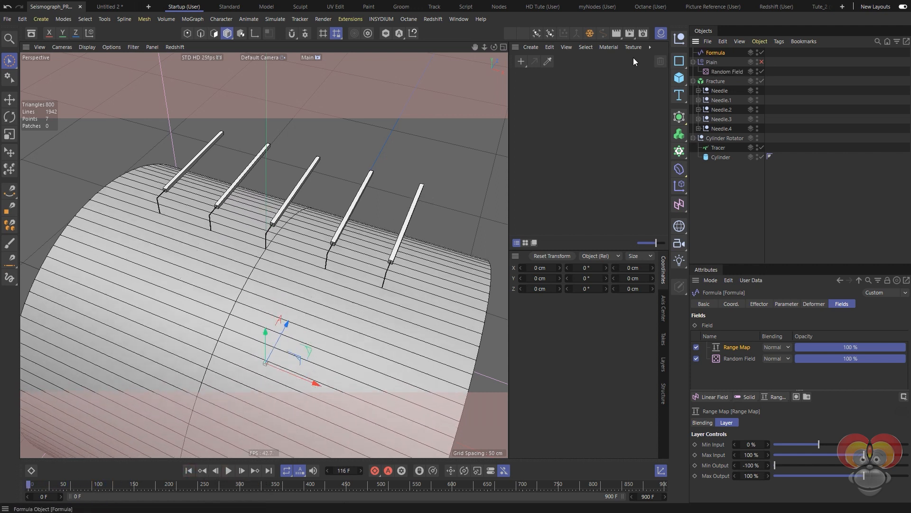
- Duplicate the Formula effector with 4 copies and move the original into the Formula_copies group
click(105, 19)
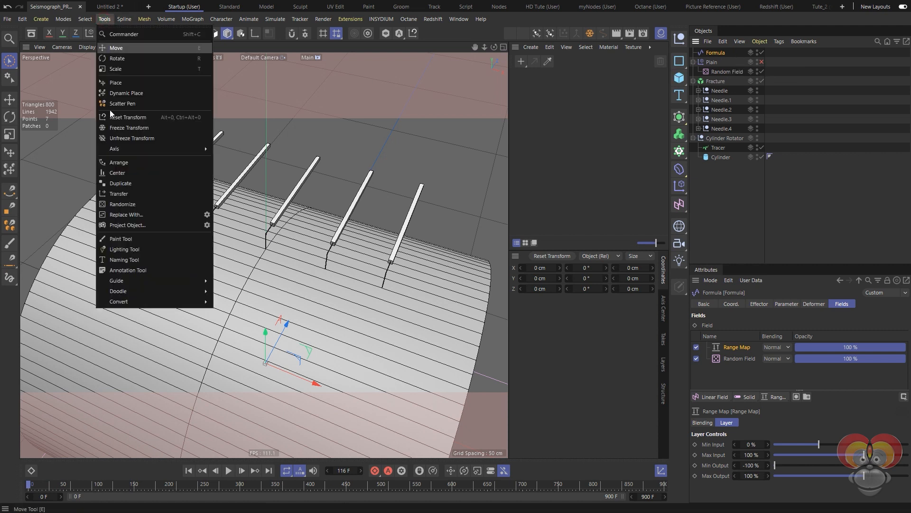
click(111, 184)
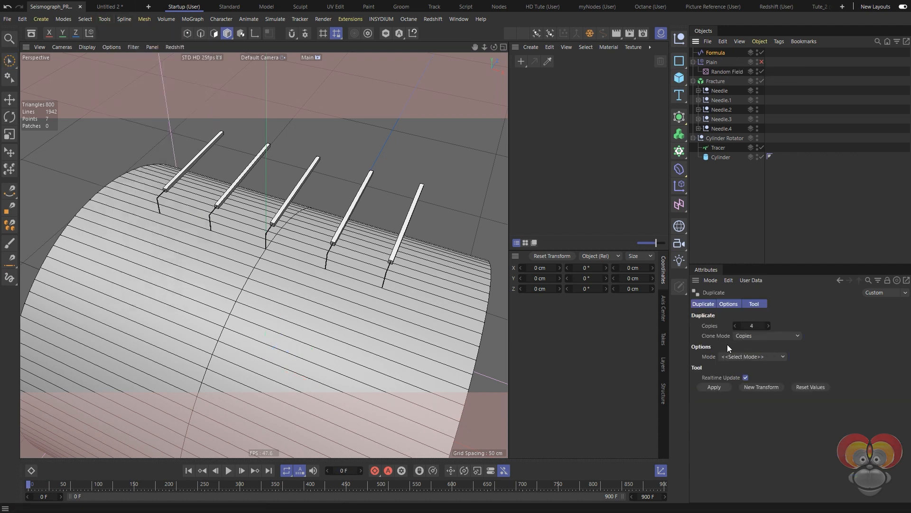
click(705, 386)
click(715, 61)
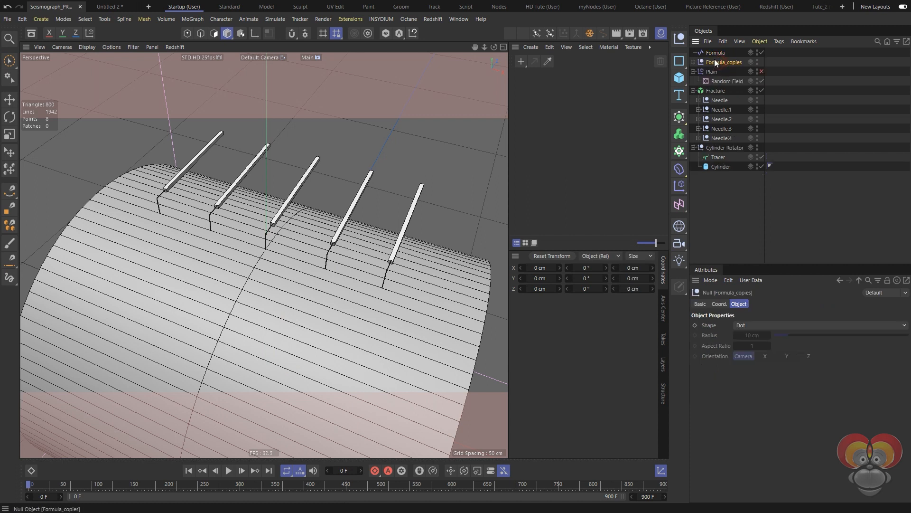
click(693, 63)
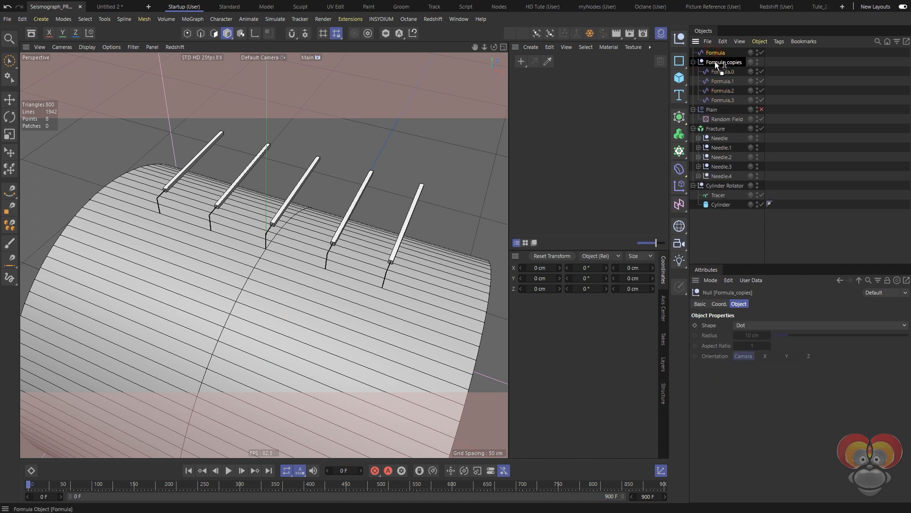
drag(714, 61, 716, 63)
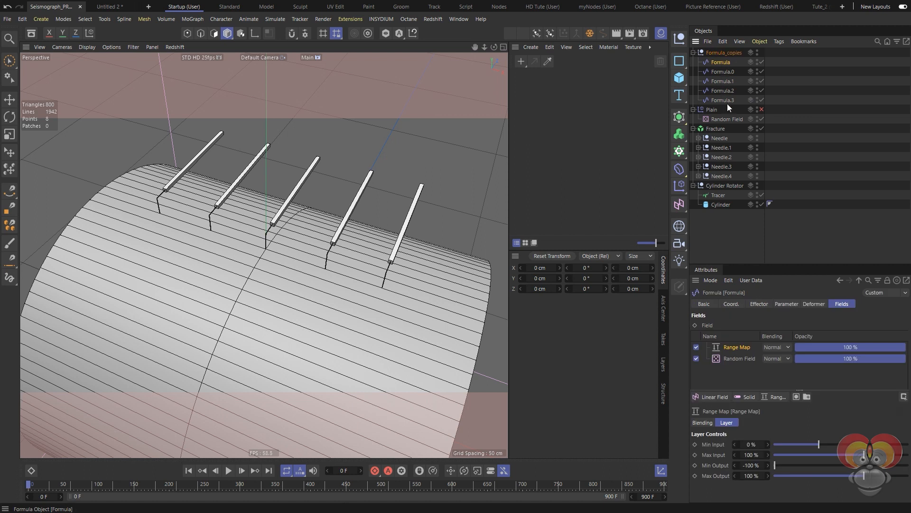
- Set the original Formula effector's expression to id=0
click(759, 303)
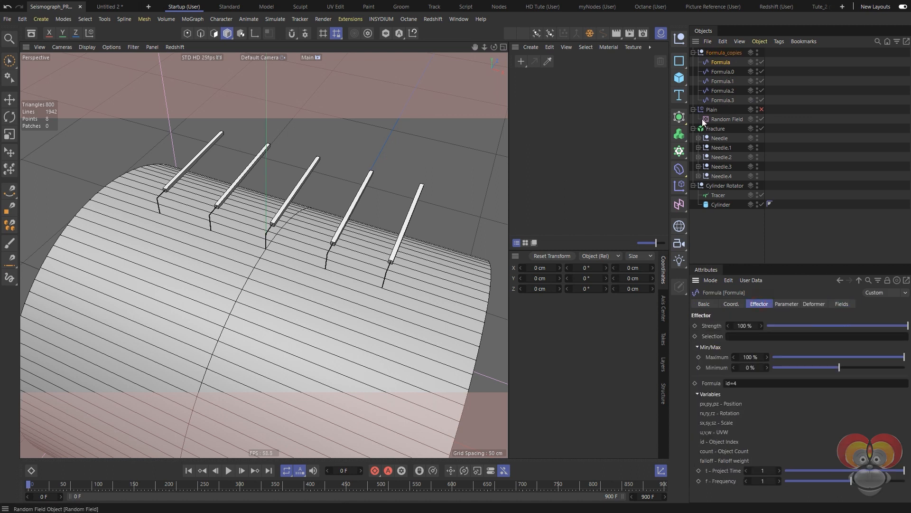
click(741, 384)
key(BackSpace)
text(0)
key(Return)
- Set the Formula.0 effector's expression to id=1 and the Formula.1 effector's expression to id=2
click(722, 71)
click(749, 383)
key(BackSpace)
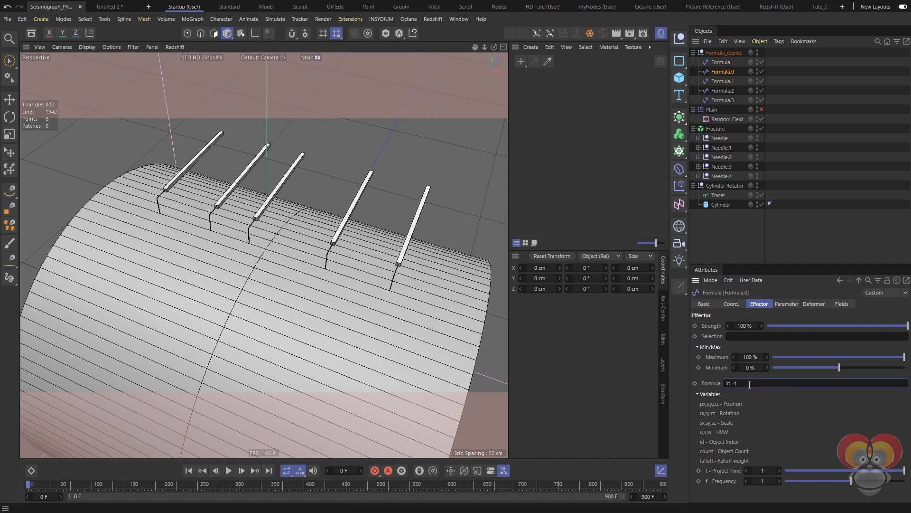
click(722, 81)
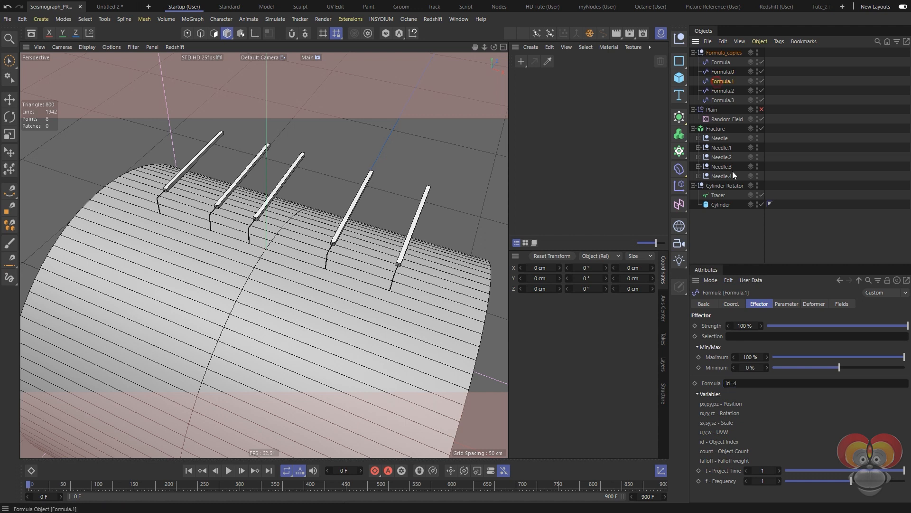
click(745, 383)
key(BackSpace)
text(1)
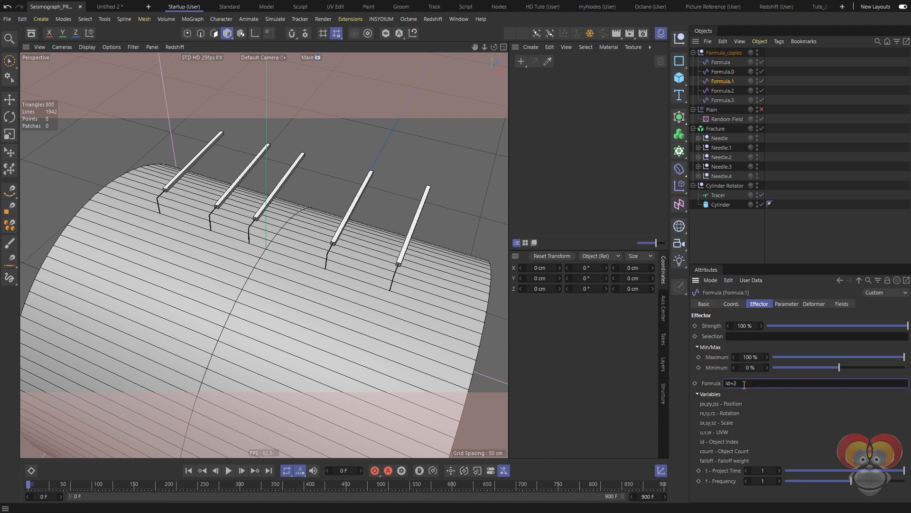
- Set the Formula.2 effector's expression to id=3 and the Formula.3 effector's expression to id=4
click(730, 90)
click(743, 383)
key(BackSpace)
text(3)
click(721, 100)
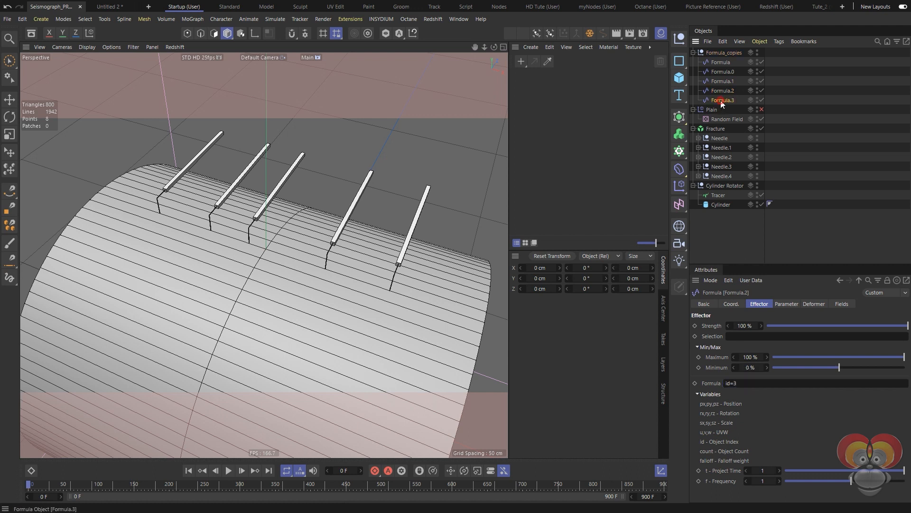
click(746, 384)
key(BackSpace)
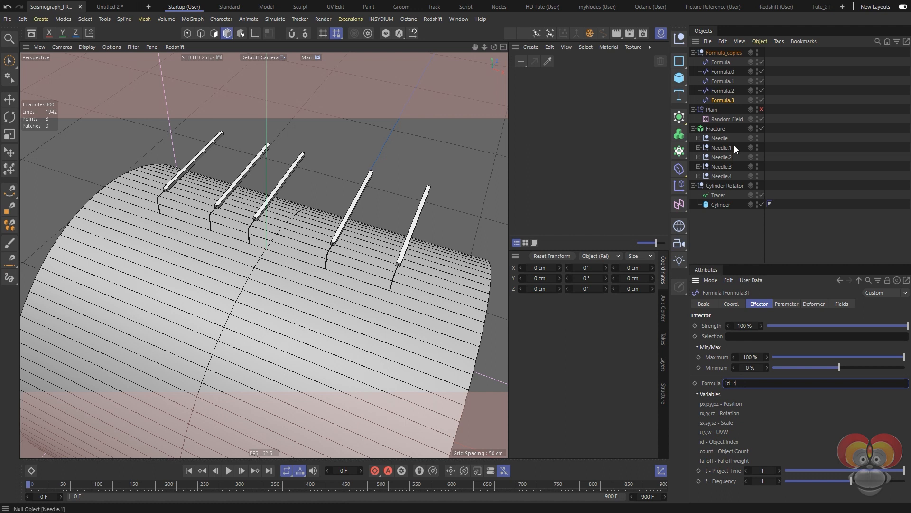
- Add Formula.0, Formula.1, Formula.2 and Formula.3 to the Fracture object's effectors list and play the animation
click(717, 128)
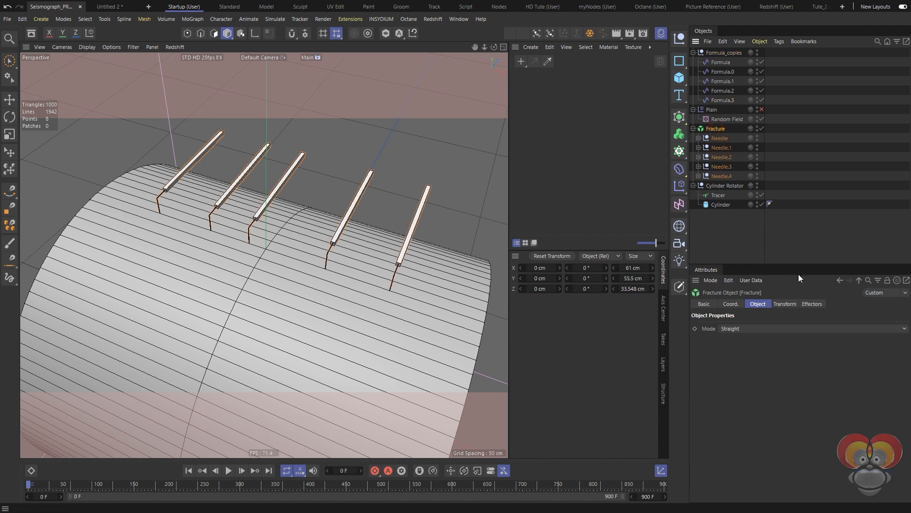
click(811, 303)
drag(728, 73, 755, 357)
drag(723, 93, 761, 327)
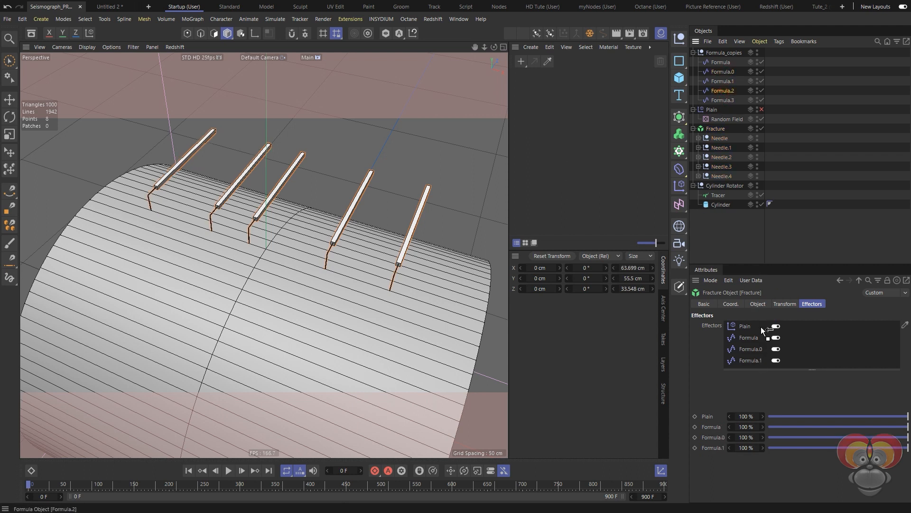
drag(748, 362, 749, 364)
drag(742, 100, 753, 365)
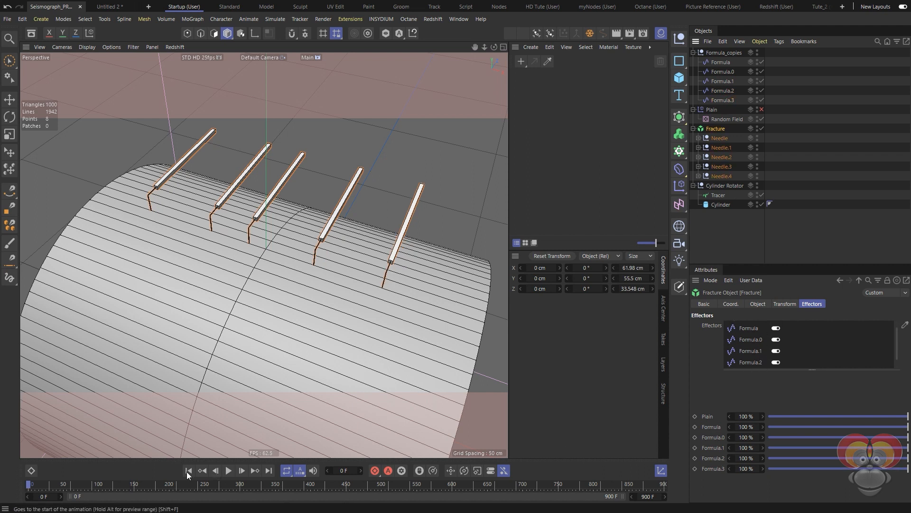
click(228, 470)
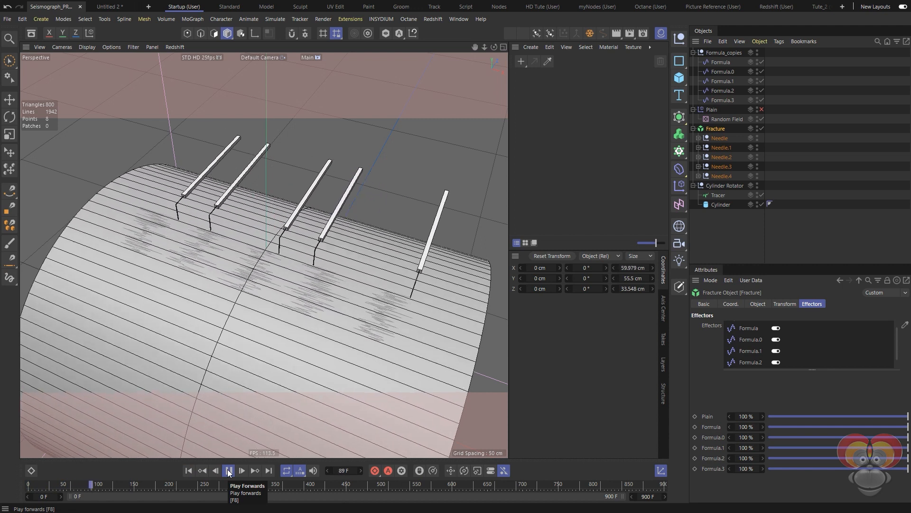
- Replay the needle animation from the first frame, stop it at frame 47 and render the view to check the traced lines
click(229, 470)
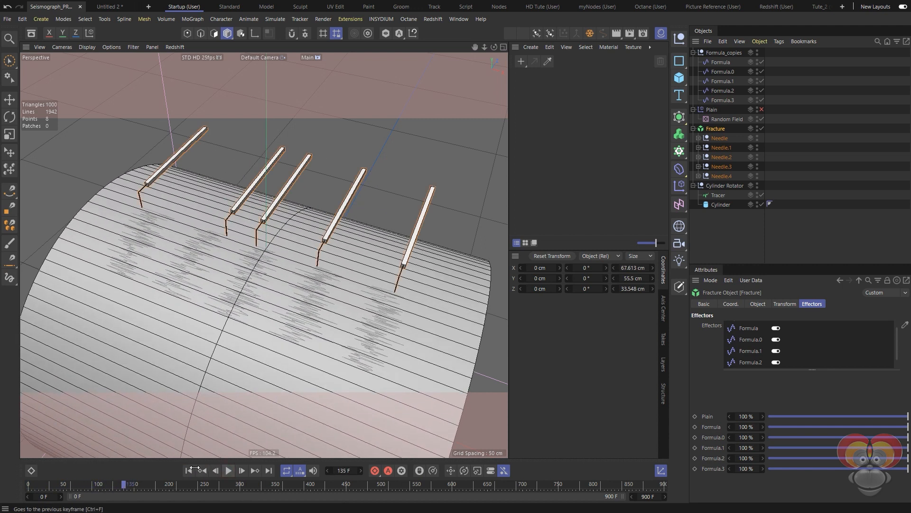
click(187, 469)
click(228, 469)
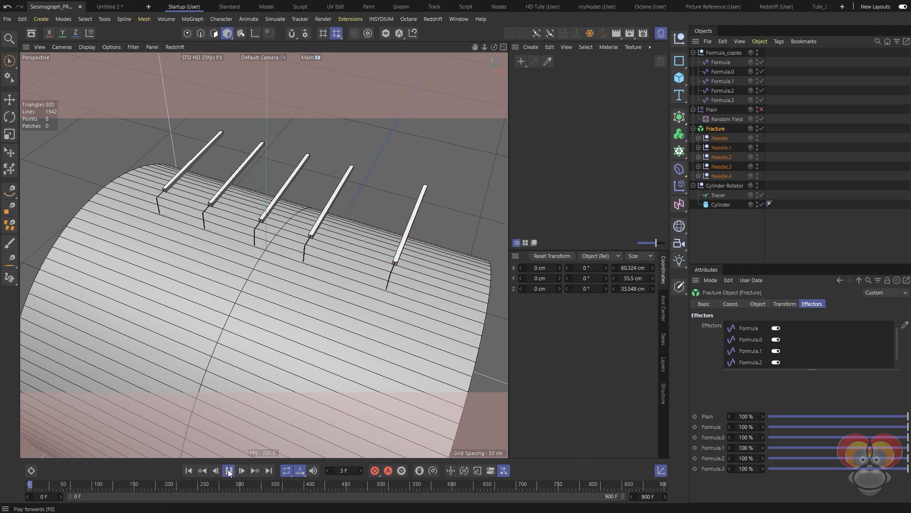
click(228, 470)
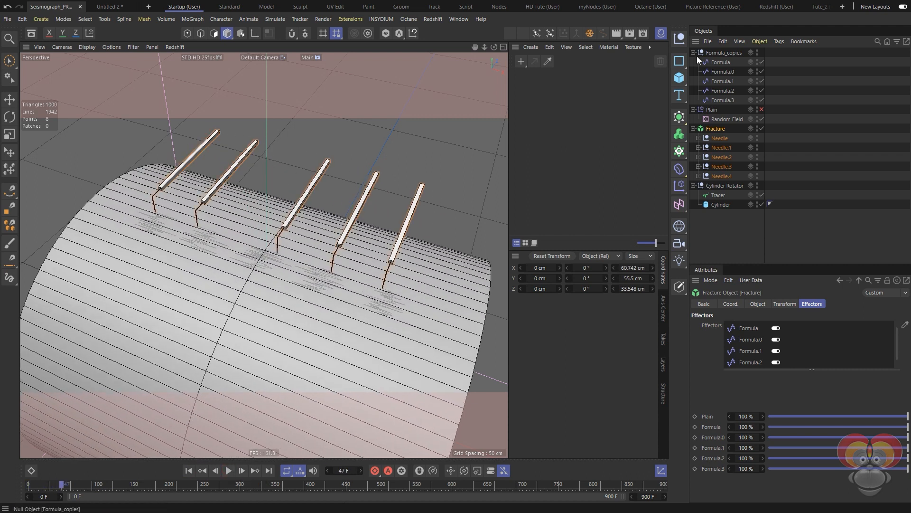
click(616, 33)
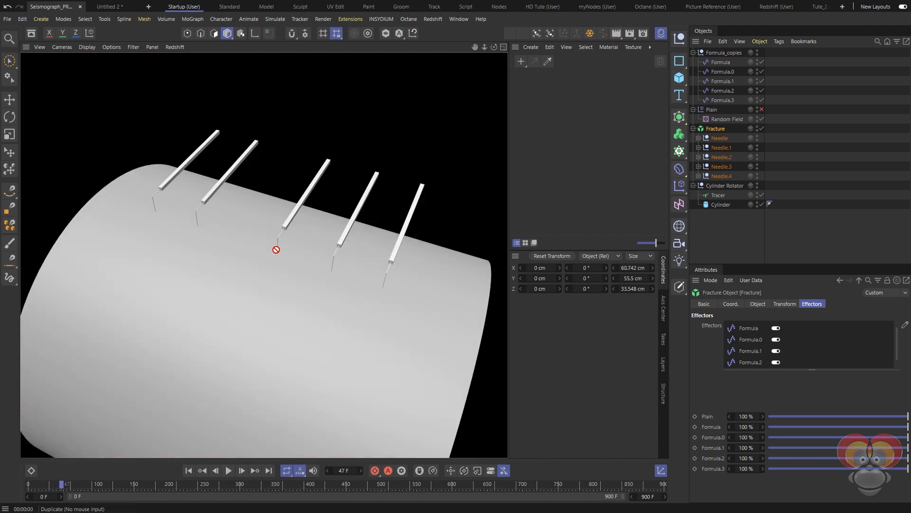
- Place the Tracer under a new Sweep generator and add a Rectangle spline as the sweep profile
click(715, 195)
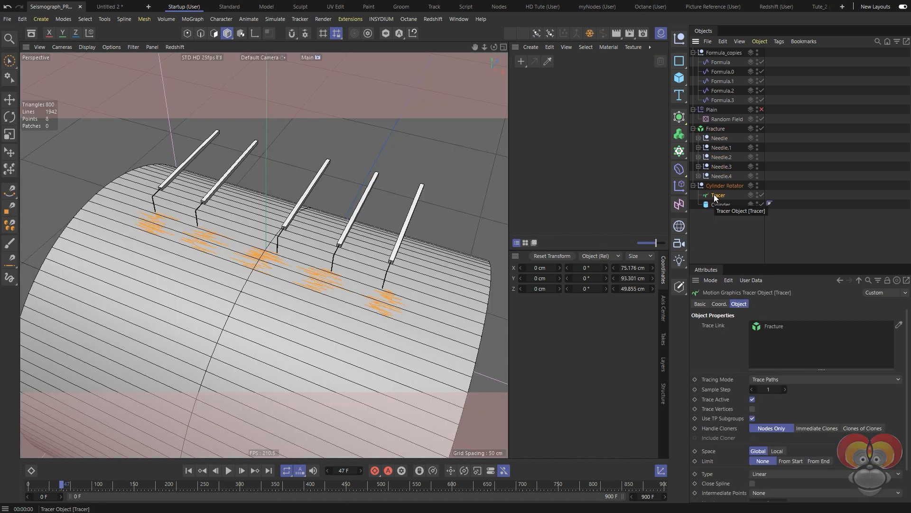
click(681, 119)
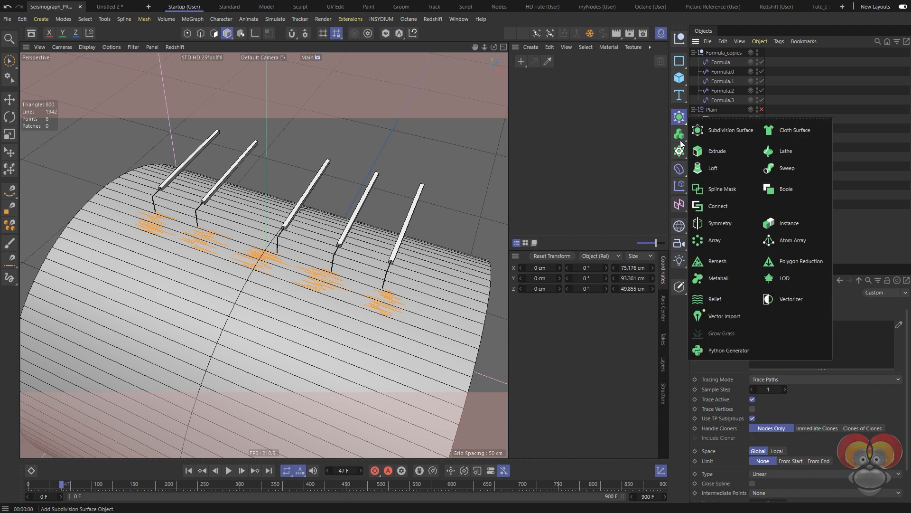
alt+click(782, 170)
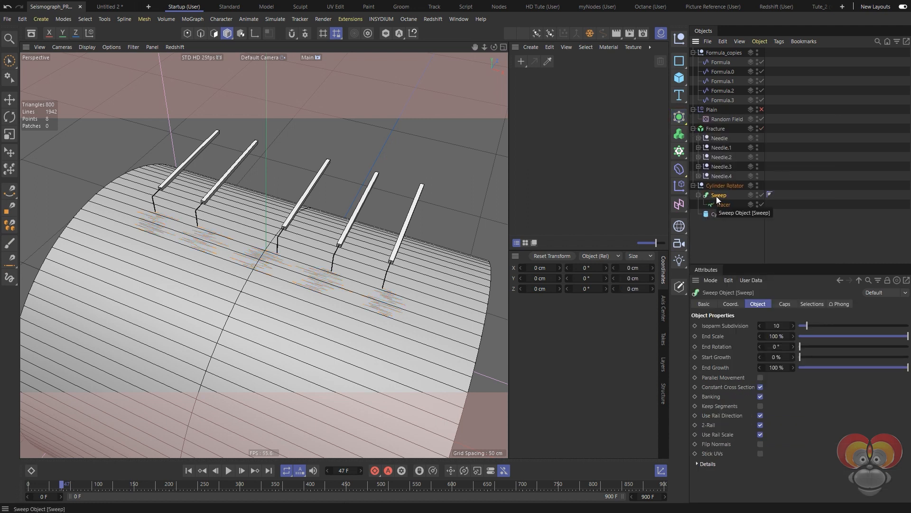
shift+click(683, 66)
- Set the Rectangle profile's width and height to 0.1 cm
click(765, 325)
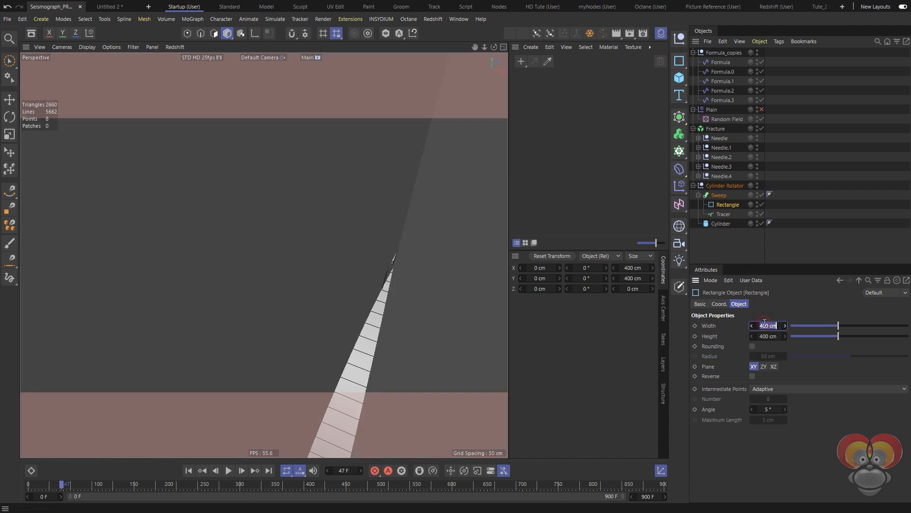
text(0.1)
key(Tab)
key(BackSpace)
text(.)
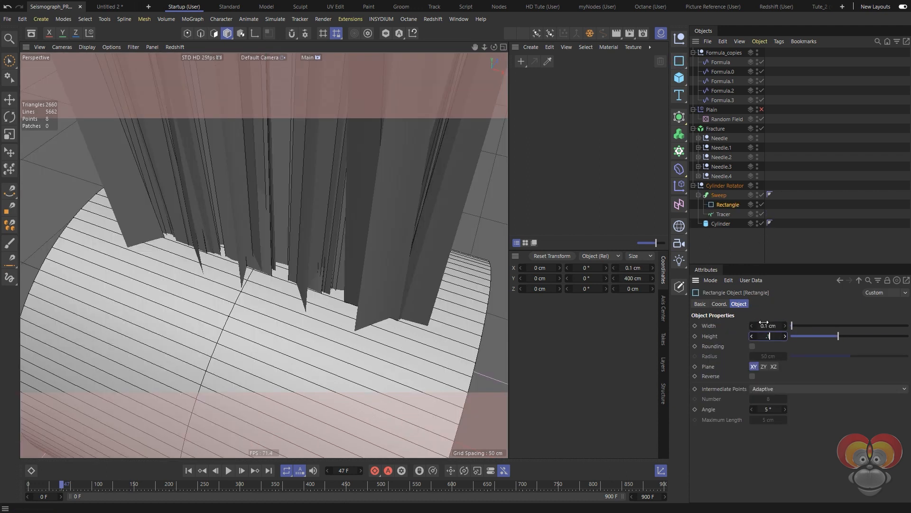
text(1)
key(Return)
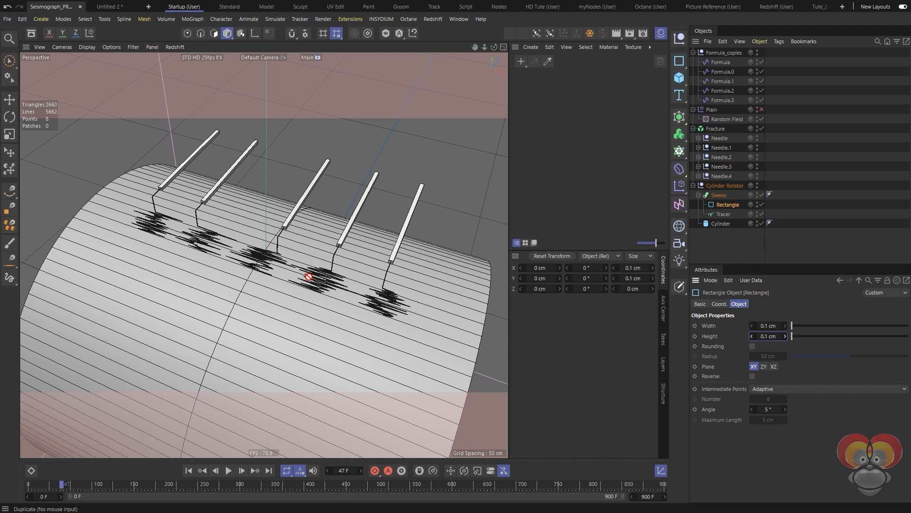
- Switch the viewport to Gouraud Shading and give the Sweep a custom pure red display color (255, 0, 0)
key(n)
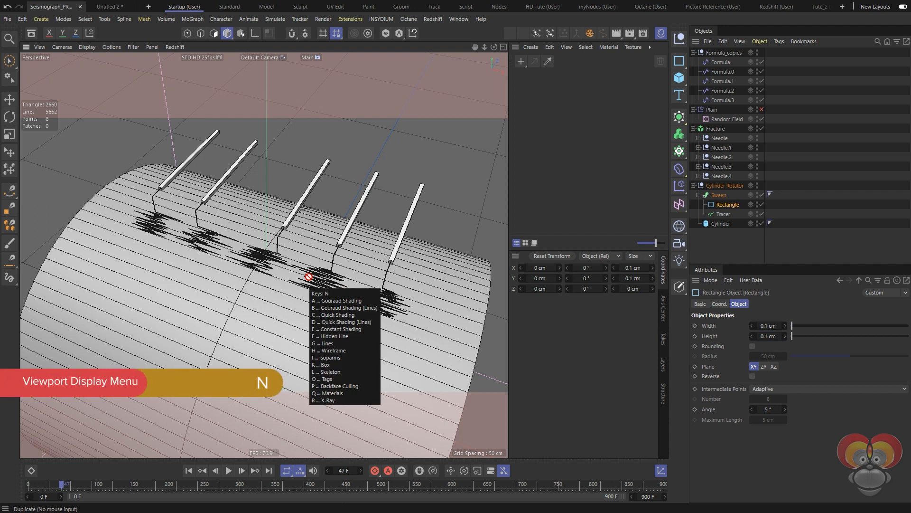
key(a)
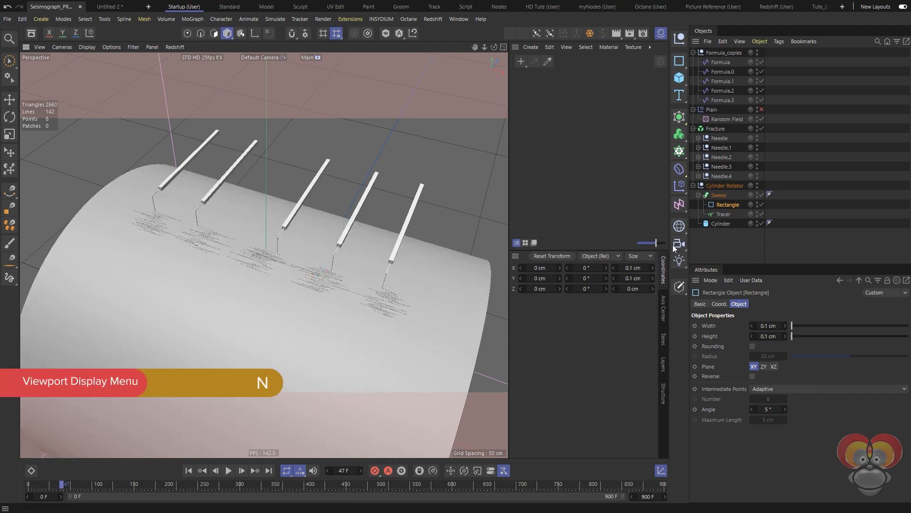
click(721, 196)
click(707, 304)
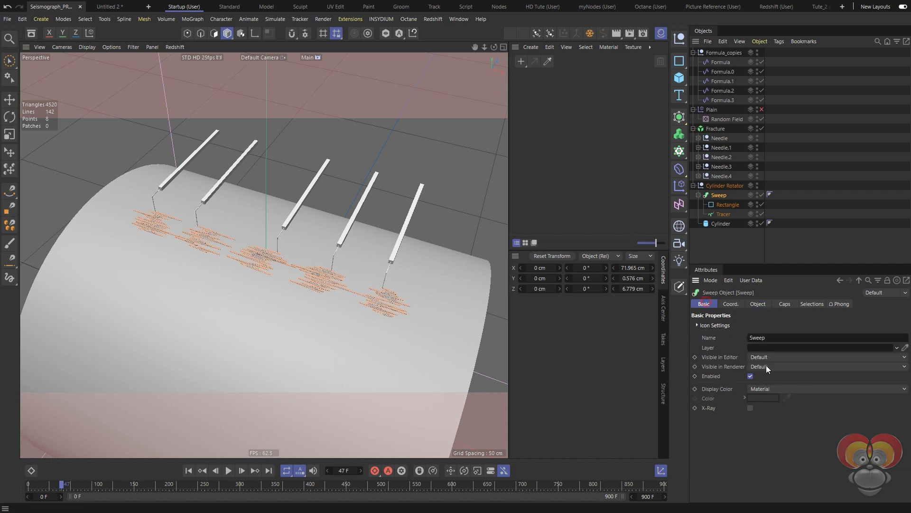
click(776, 388)
click(774, 430)
click(760, 399)
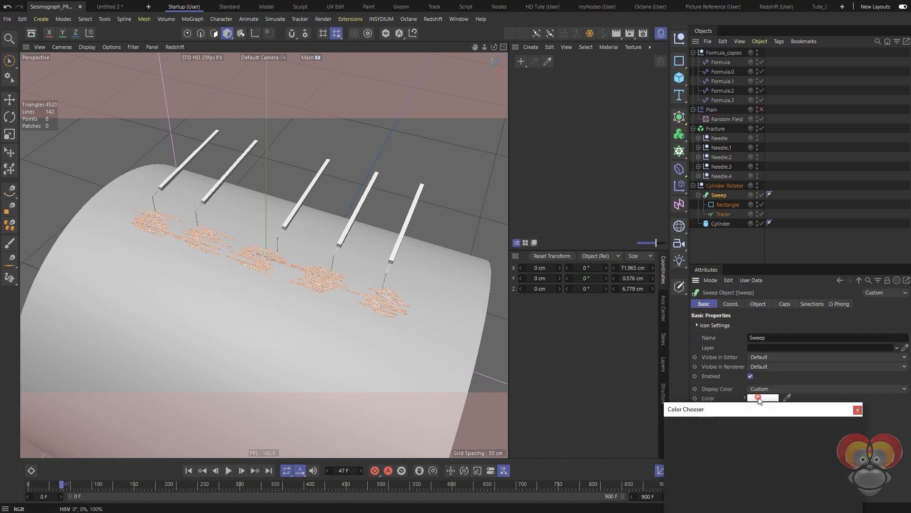
drag(726, 459, 812, 422)
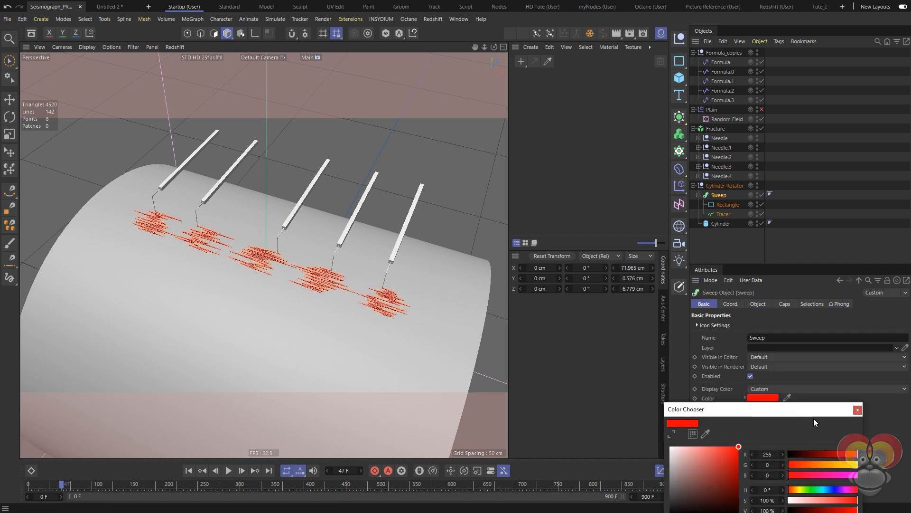
click(857, 409)
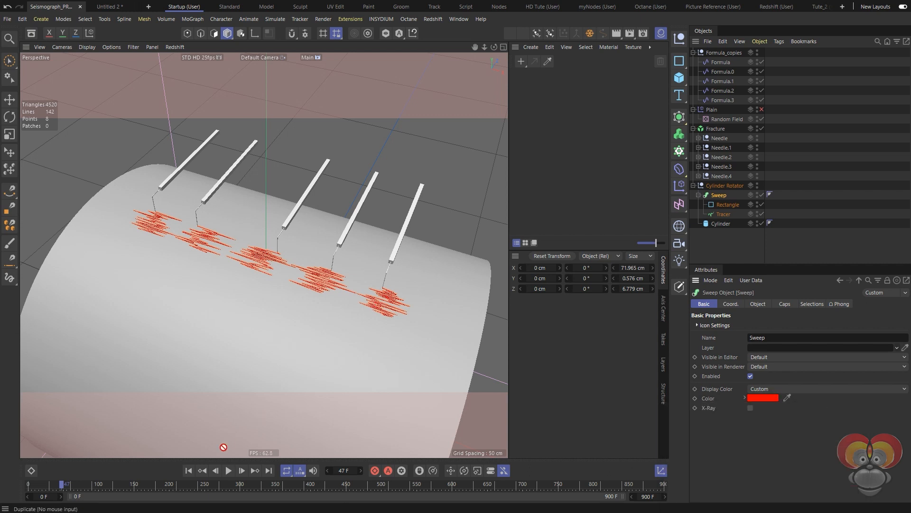
- Play the animation from the first frame and stop it at frame 219 to check the red swept traces
click(188, 469)
click(228, 470)
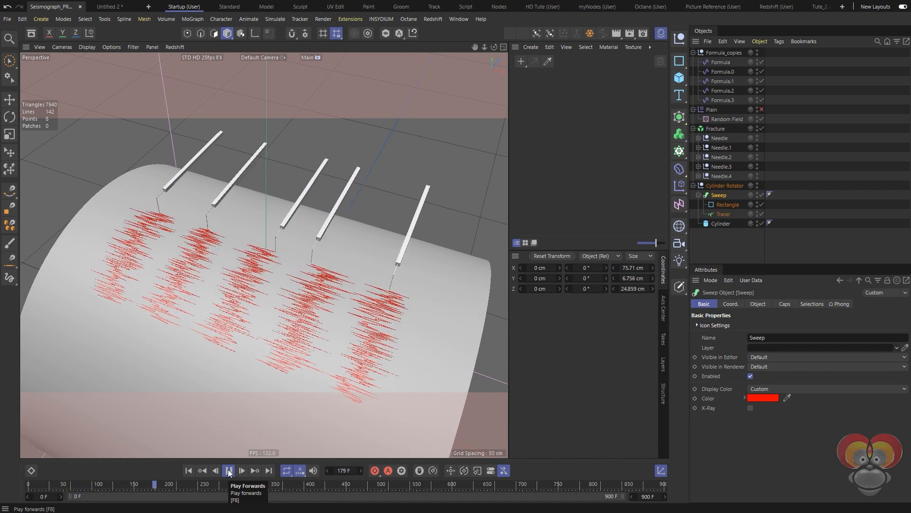
click(229, 472)
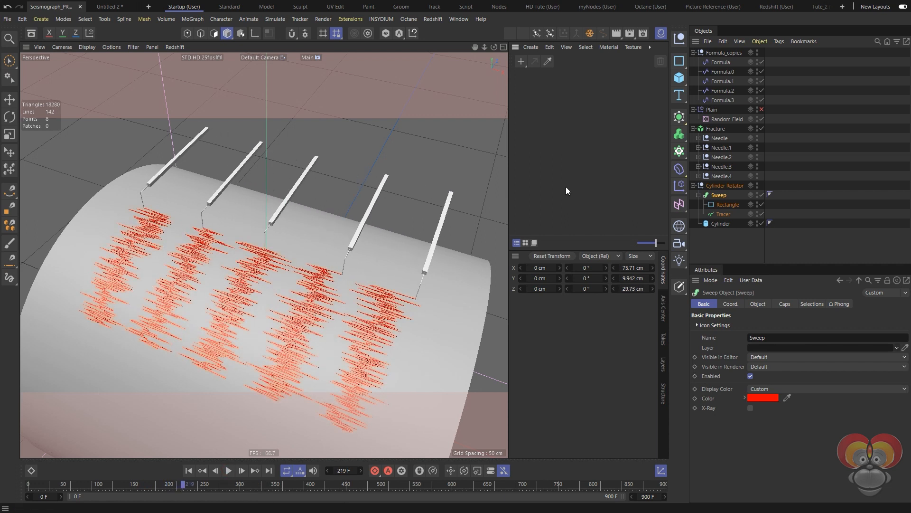
- Add the first Formula effector's Strength to the viewport HUD as a slider and rename it ID0
click(719, 62)
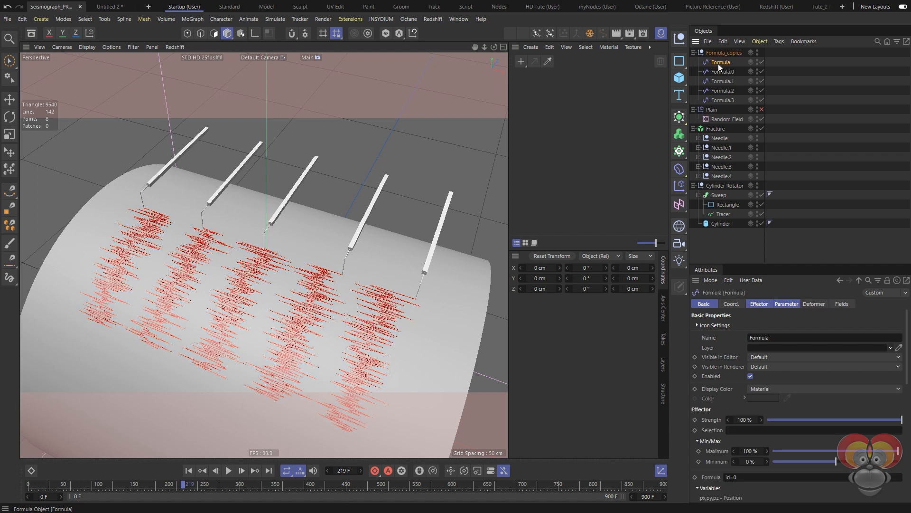
click(759, 306)
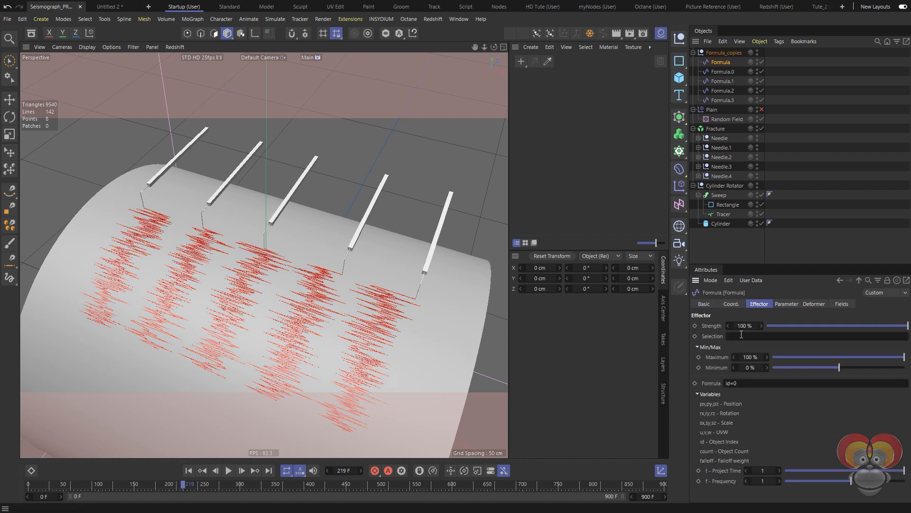
click(788, 304)
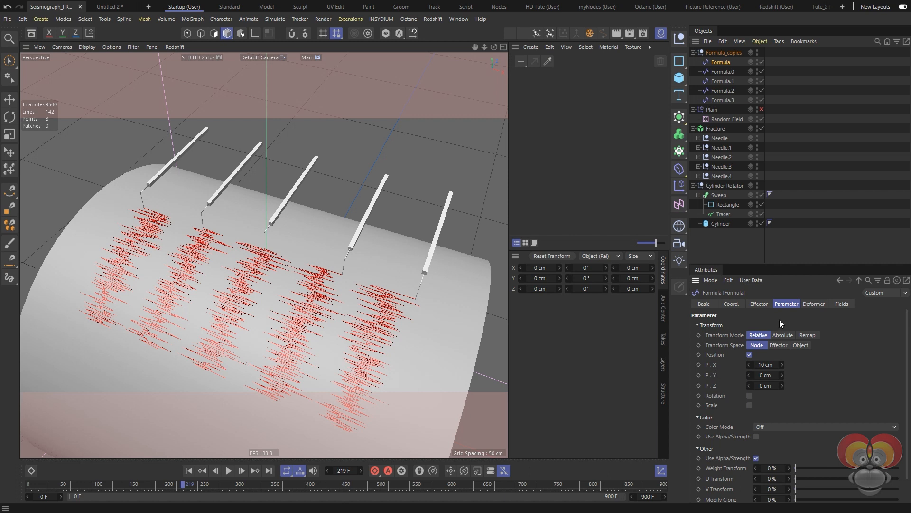
click(758, 305)
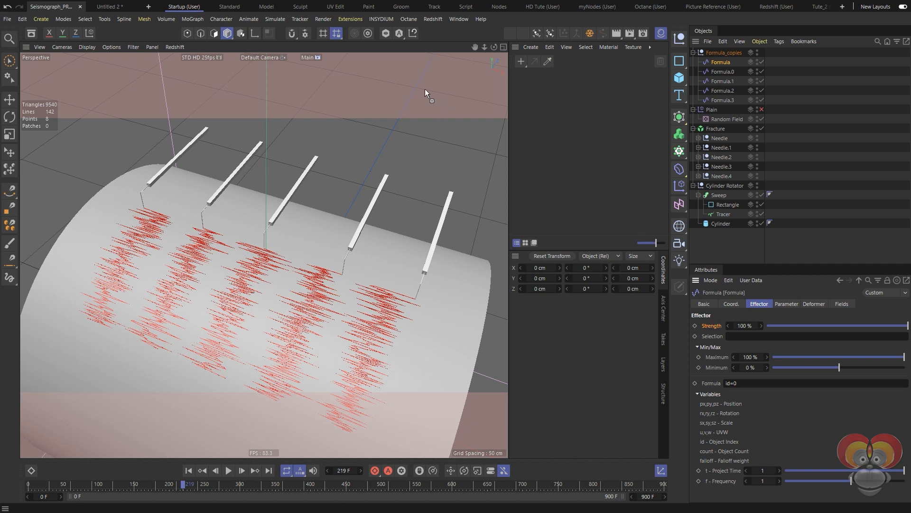
ctrl+drag(395, 84, 394, 85)
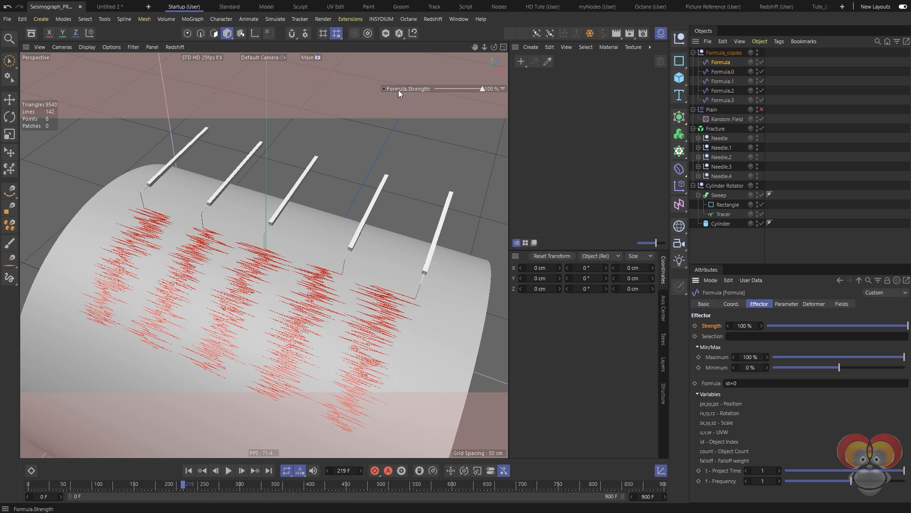
right_click(397, 90)
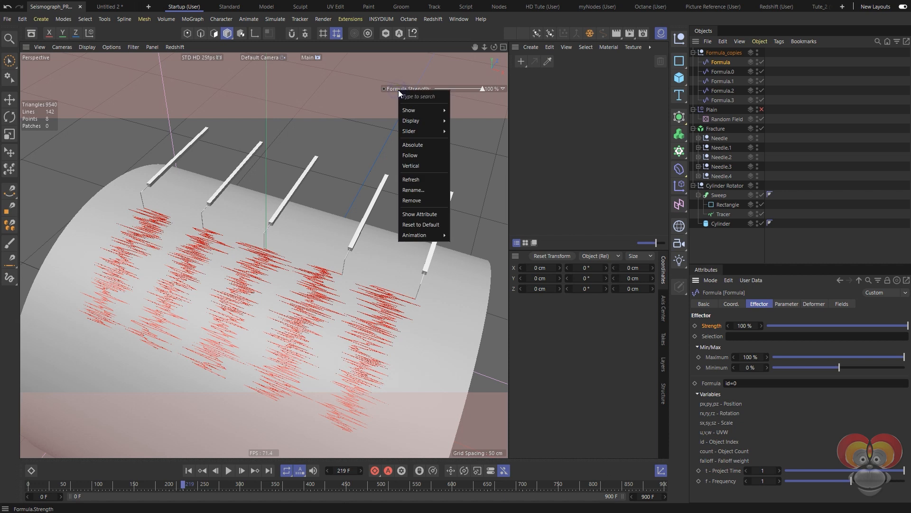
click(408, 190)
text(ID0)
key(Return)
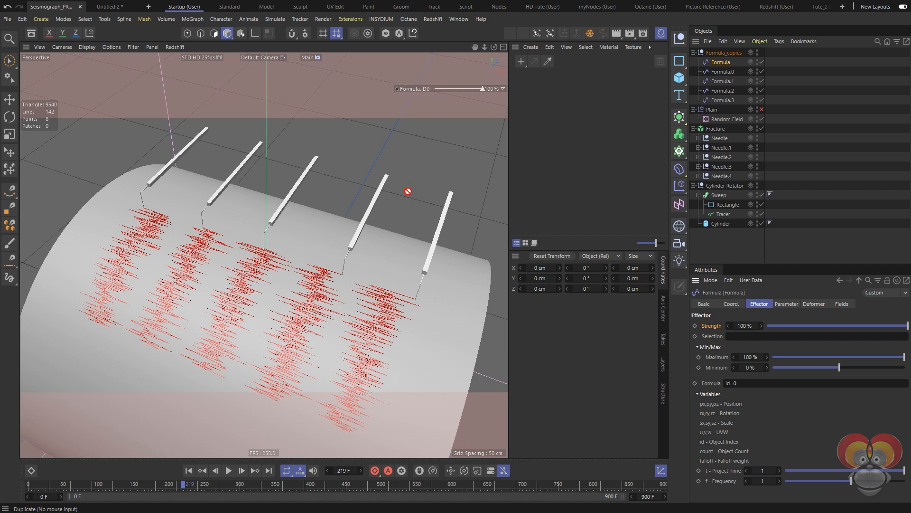
- Set the ID0 slider in the HUD to show always, regardless of which object is selected
click(720, 72)
click(718, 63)
right_click(448, 89)
mouse_move(466, 107)
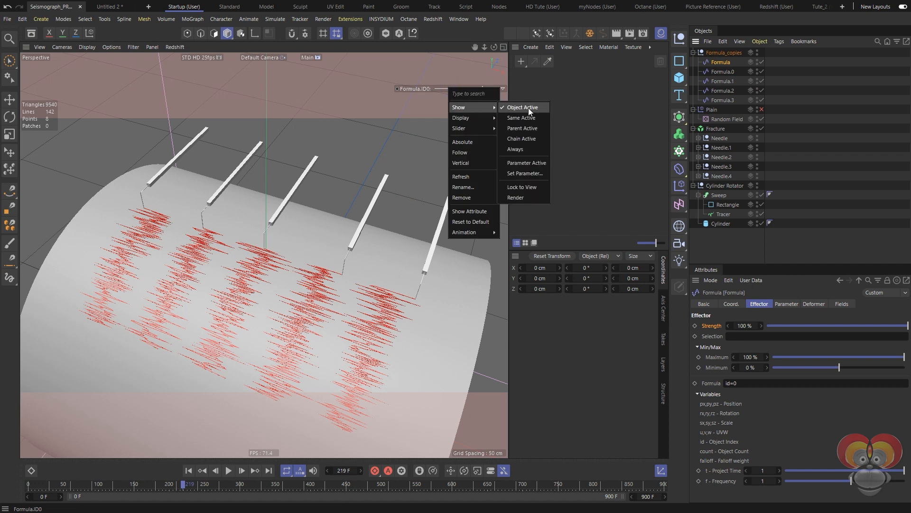
click(520, 148)
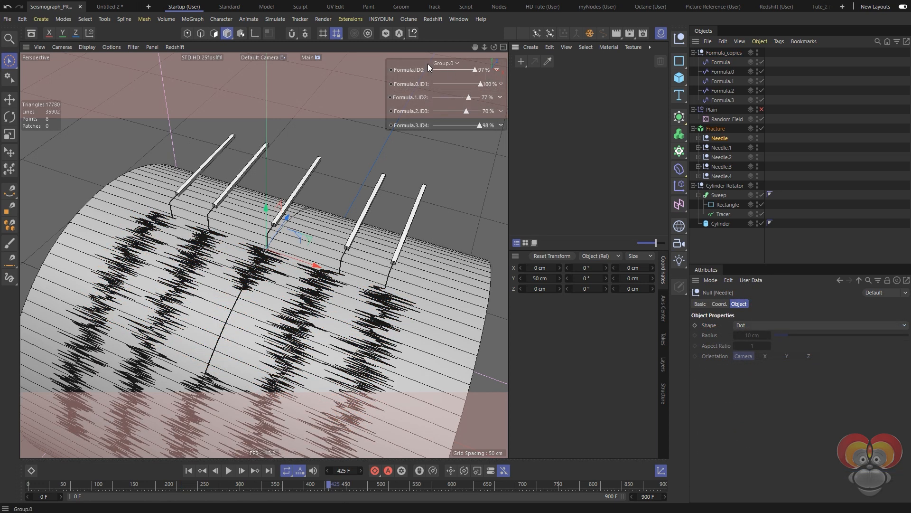
- Raise all five Formula strength HUD sliders to 100 % and render the view at frame 425
drag(469, 97, 490, 127)
drag(475, 69, 491, 71)
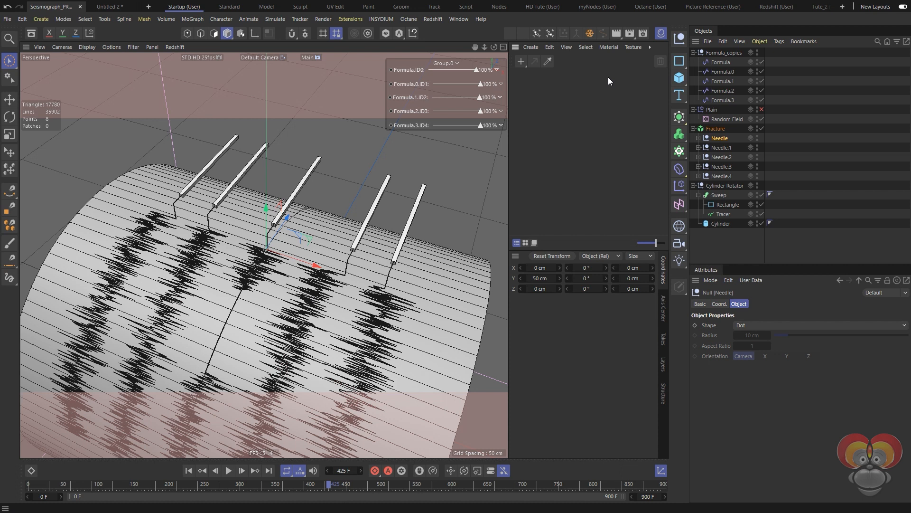
click(616, 34)
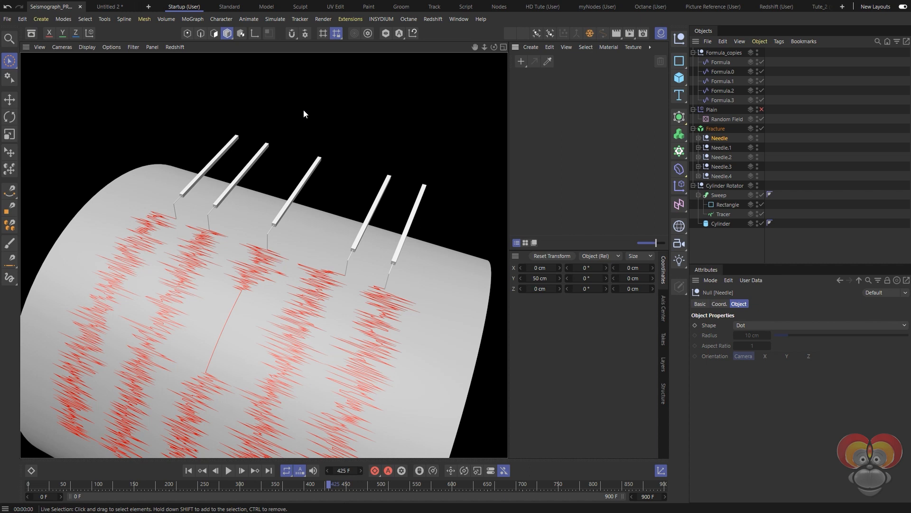
- Render the frame to the Picture Viewer, examine the enlarged result and close the viewer
key(shift+r)
drag(454, 105, 237, 42)
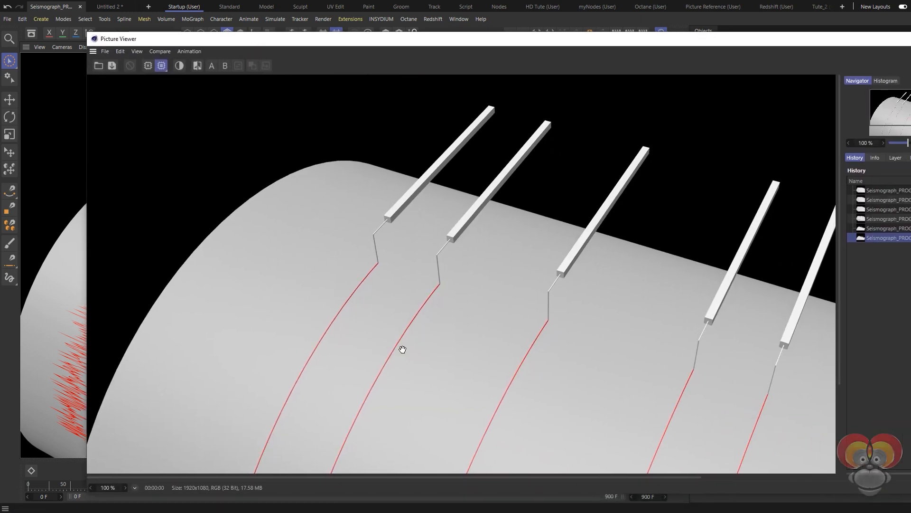
double_click(455, 39)
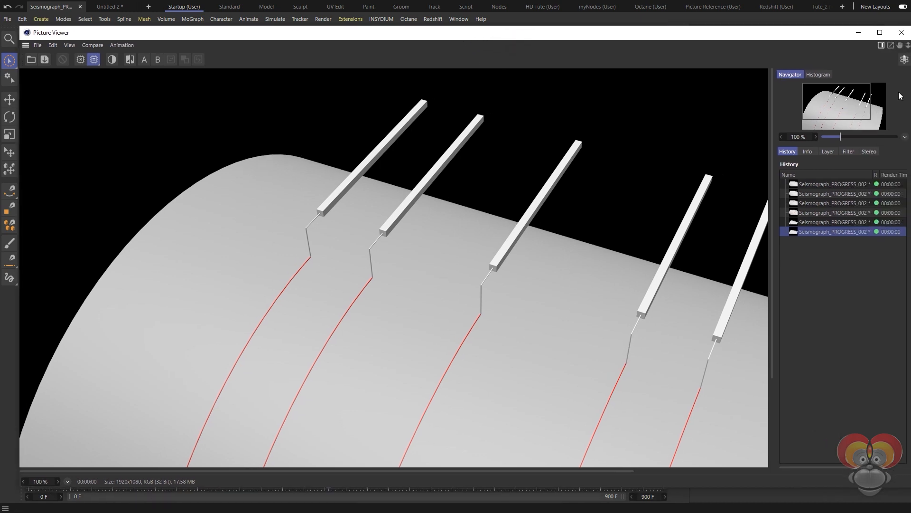
click(901, 32)
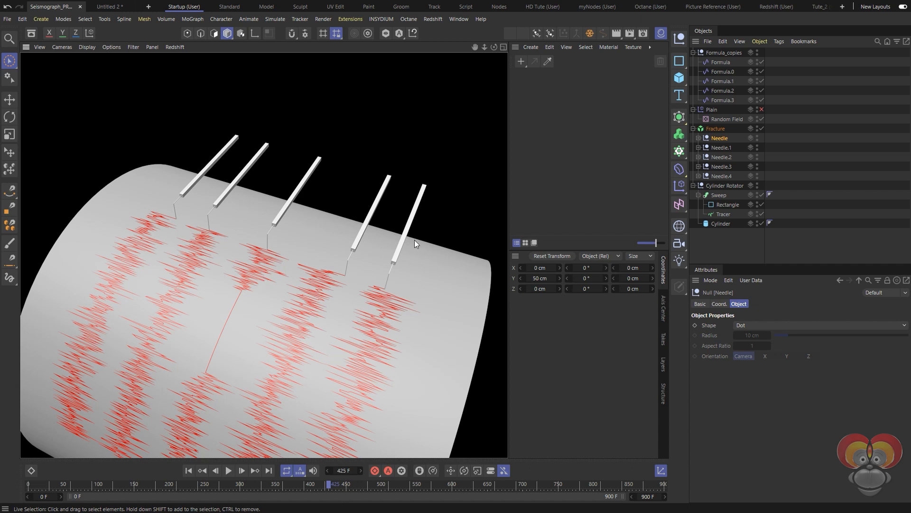
- Select the Tracer and scrub the timeline ahead to frame 836 to examine how its paths behave when frames are skipped
click(719, 214)
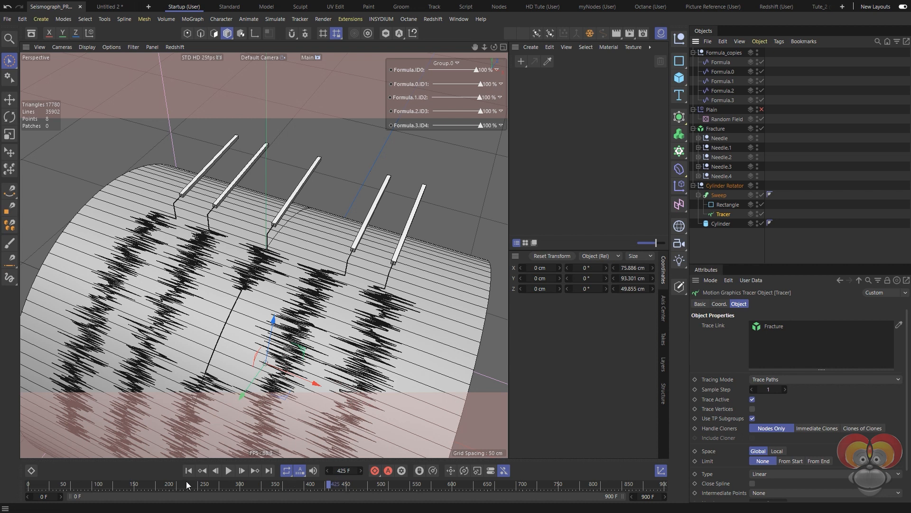
click(514, 484)
drag(556, 485, 579, 485)
click(603, 485)
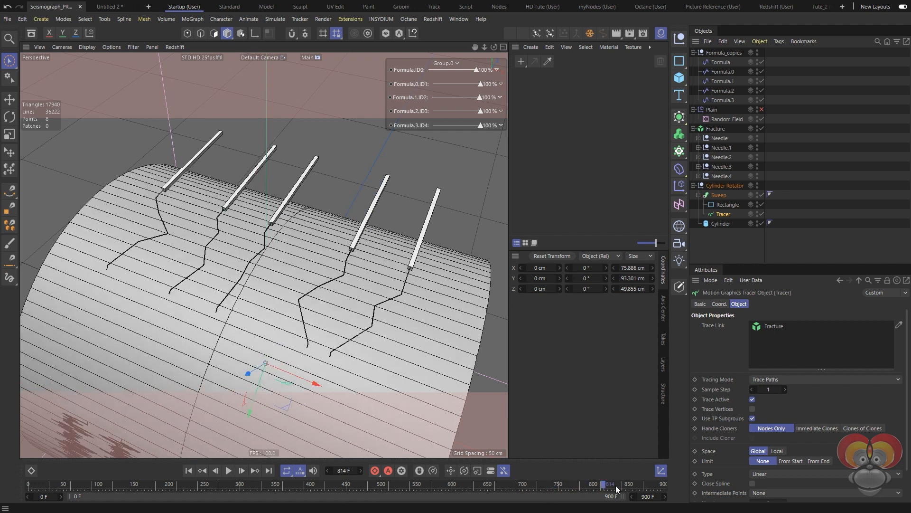
click(620, 485)
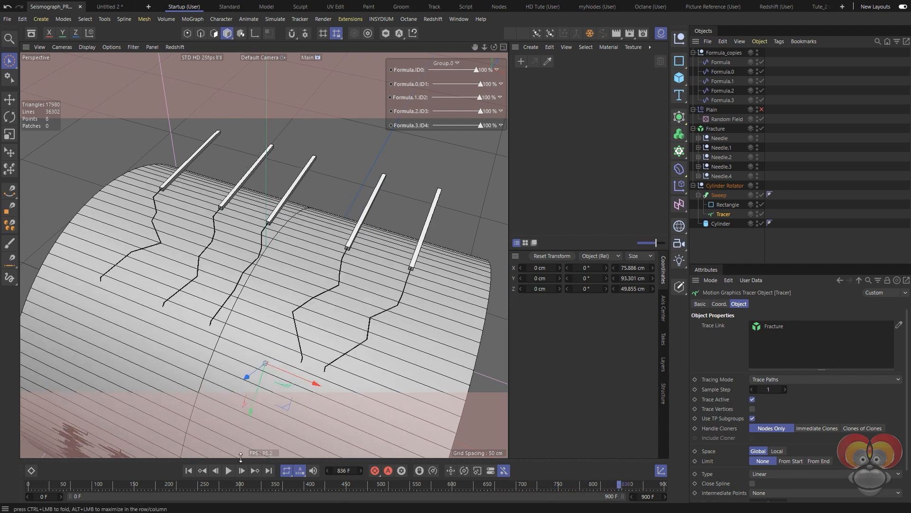
- Play the animation from the first frame to frame 236 and render the view to examine the traces
click(188, 470)
click(228, 471)
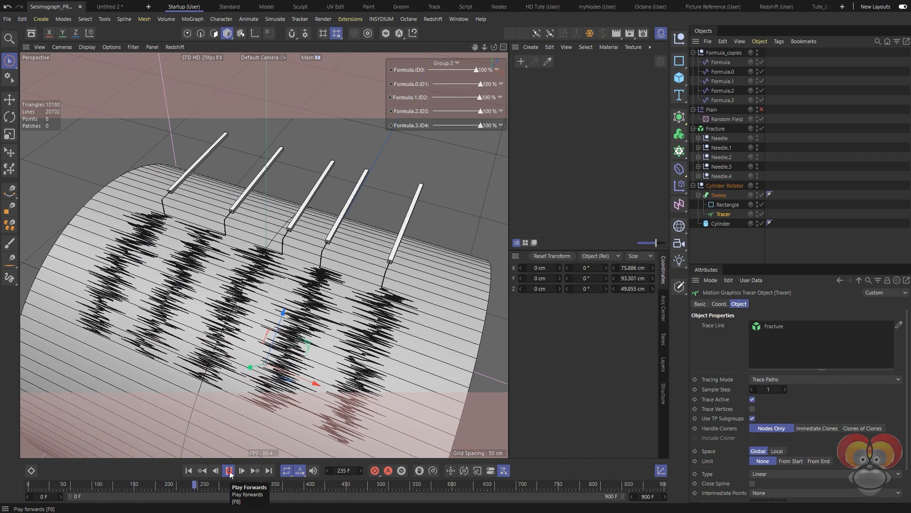
click(229, 470)
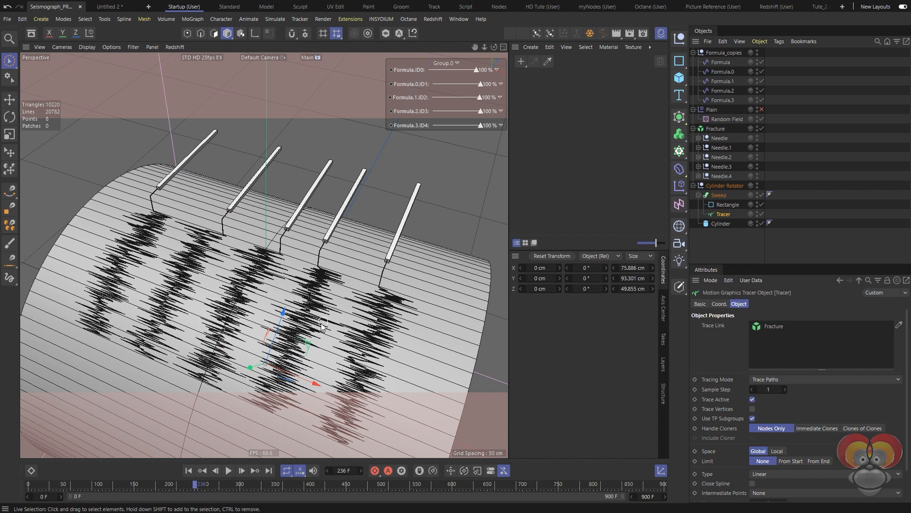
click(617, 35)
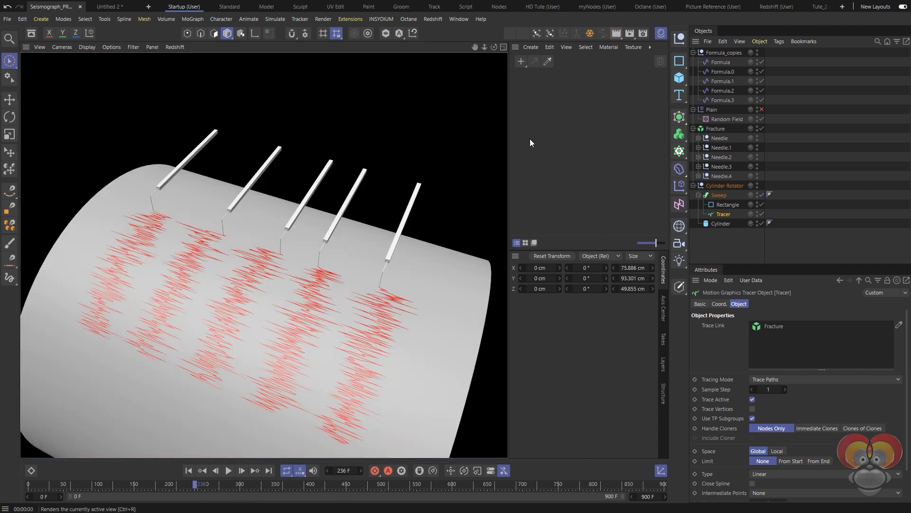
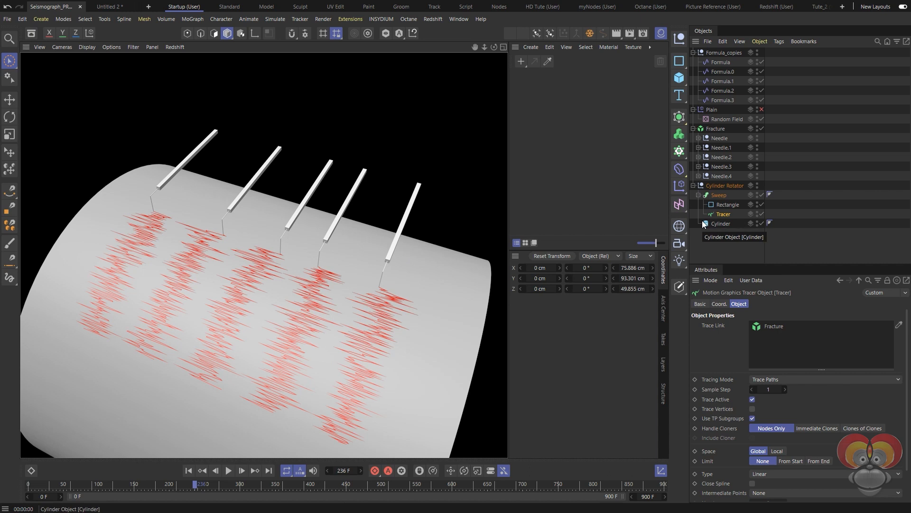
- Return to frame 0 and bake the Tracer as Alembic
click(189, 470)
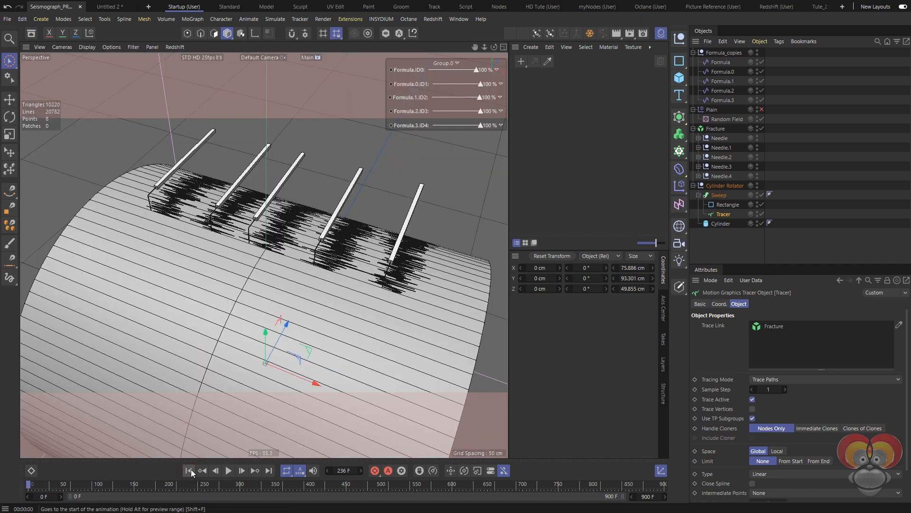
right_click(722, 216)
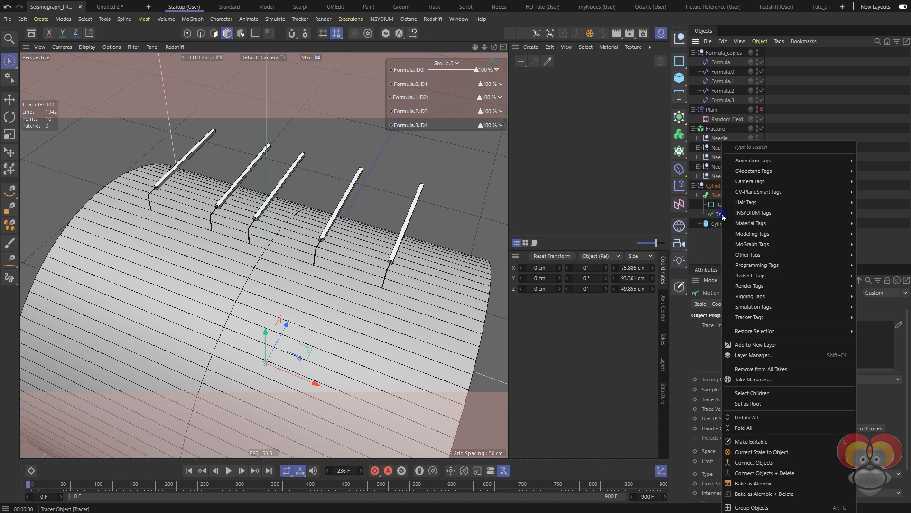
click(747, 482)
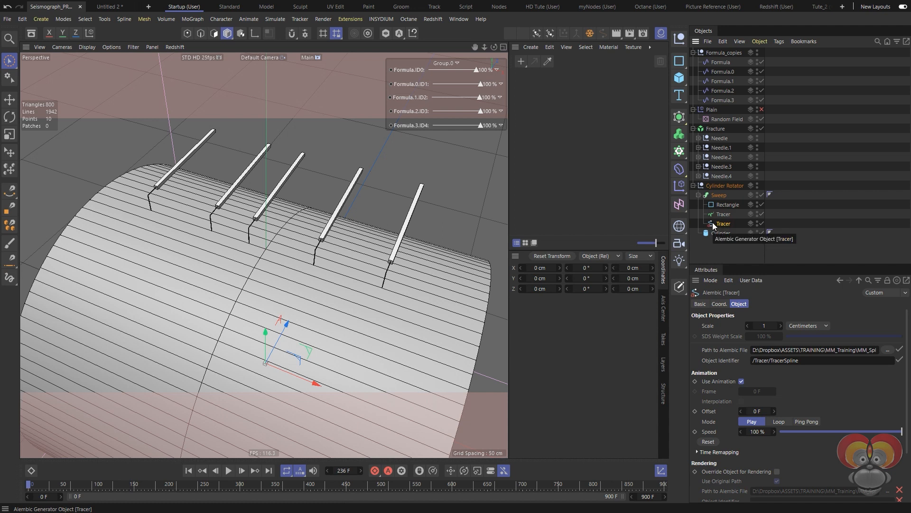
- Move the original Tracer out of the Sweep into the Cylinder Rotator and disable it, leaving only the Alembic version in the Sweep
drag(715, 224, 743, 196)
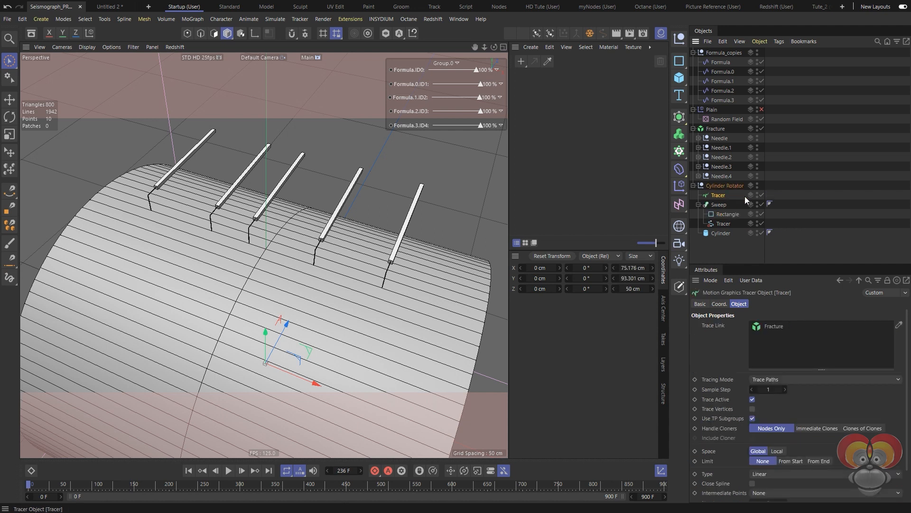
click(762, 195)
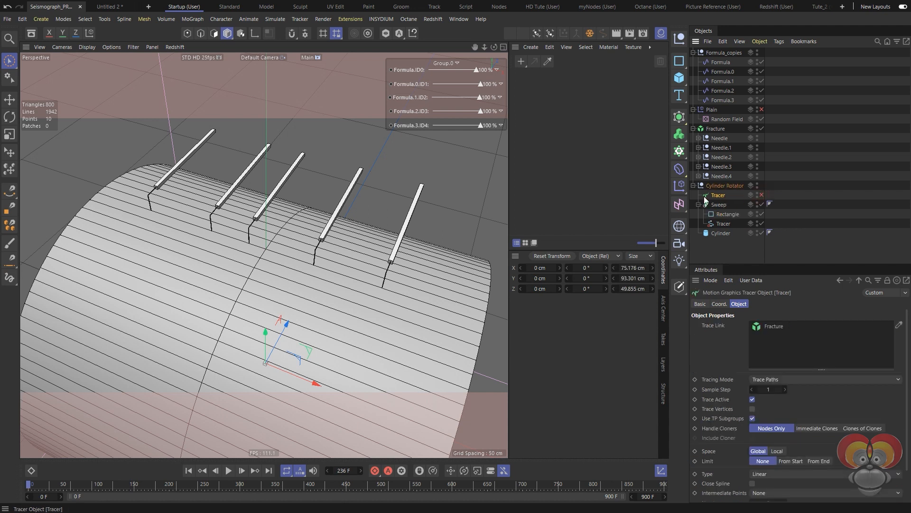
- Test the baked Alembic Tracer by playing the animation, scrubbing ahead to frame 739 and returning to the start
click(712, 224)
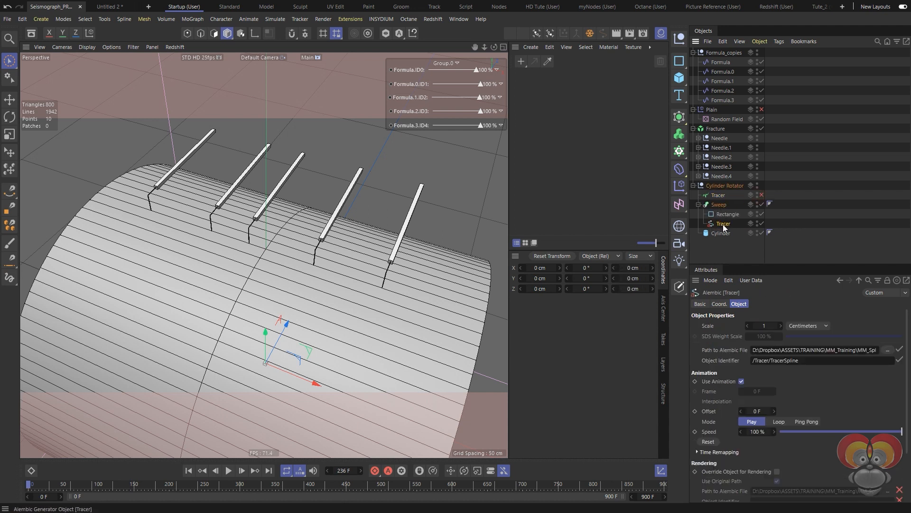
click(228, 471)
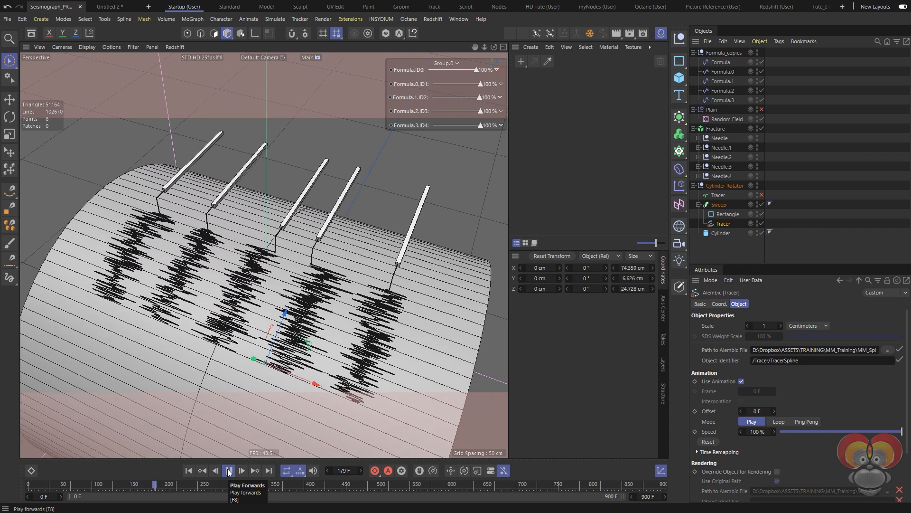
click(229, 470)
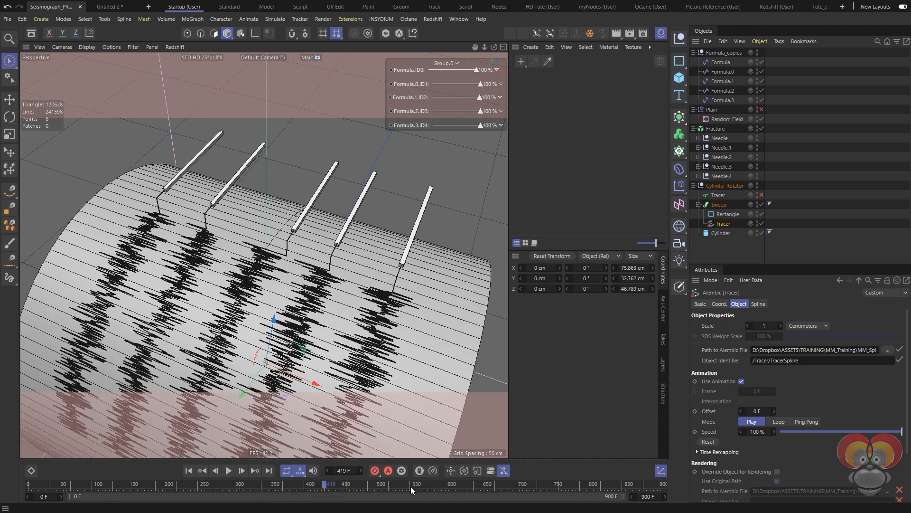
mouse_move(411, 486)
mouse_down()
mouse_move(594, 486)
mouse_move(137, 483)
mouse_move(551, 485)
mouse_up()
click(189, 470)
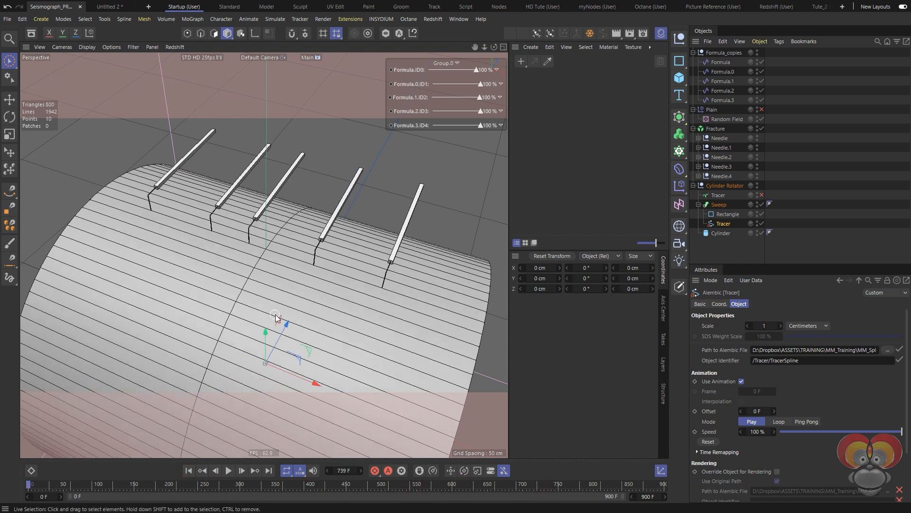
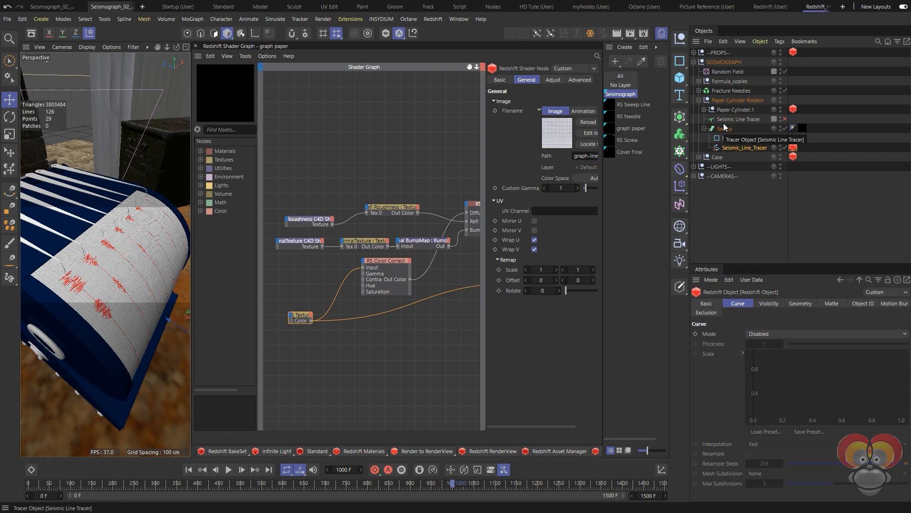
- Enlarge the perspective viewport and scrub from frame 0 to frame 874 to examine the traces on the paper cylinder
click(694, 167)
click(693, 167)
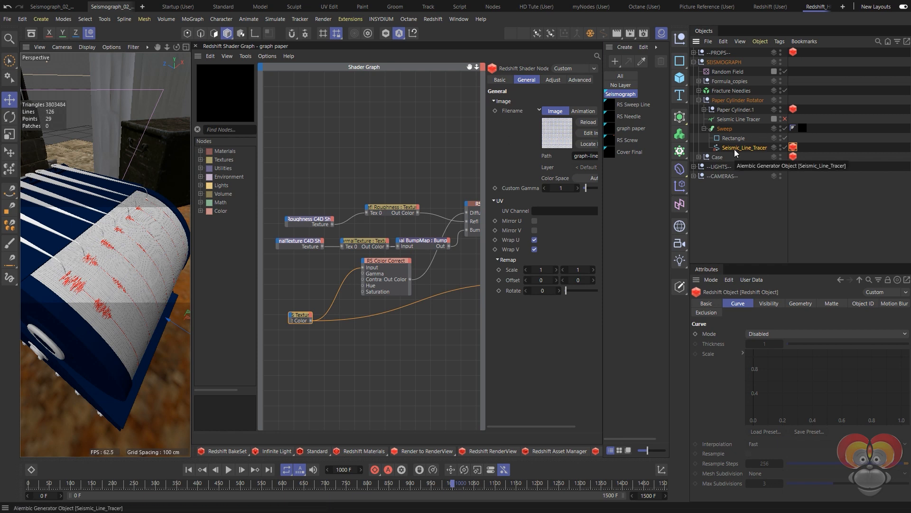
drag(191, 260, 467, 269)
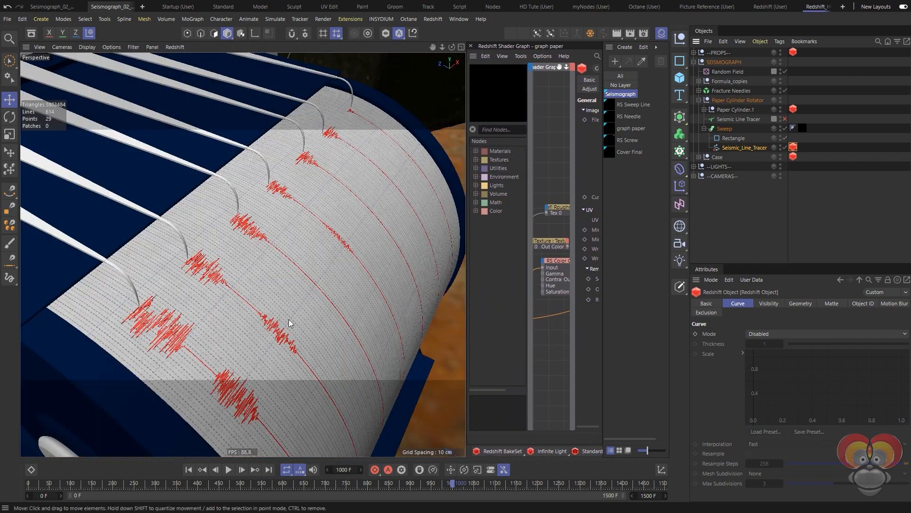
alt+drag(302, 206, 298, 214)
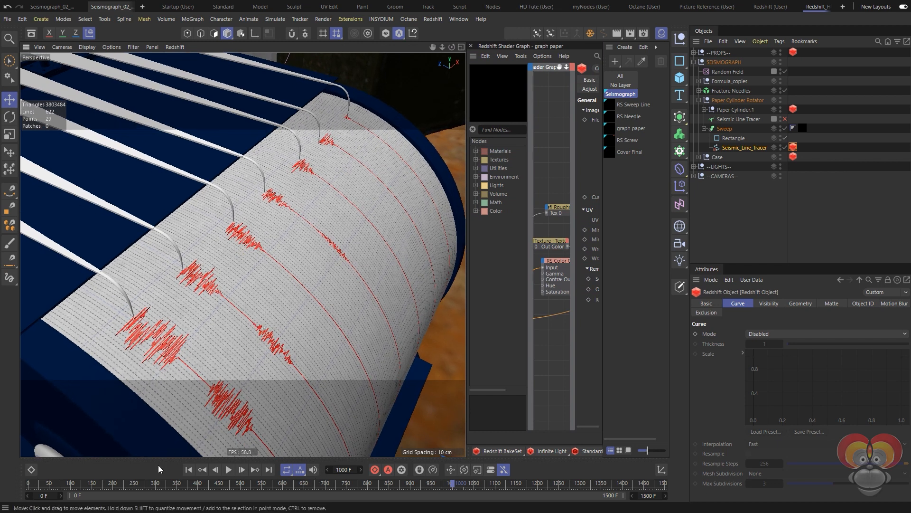
click(188, 469)
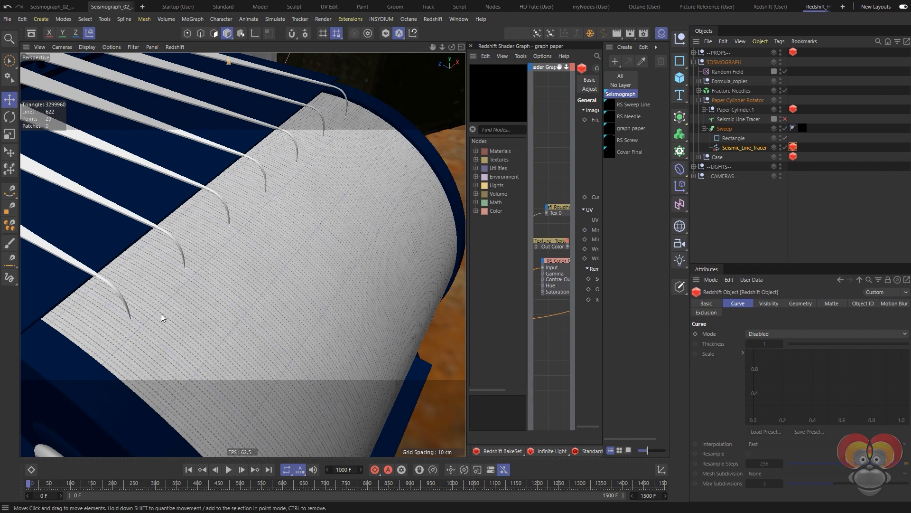
drag(59, 482, 399, 483)
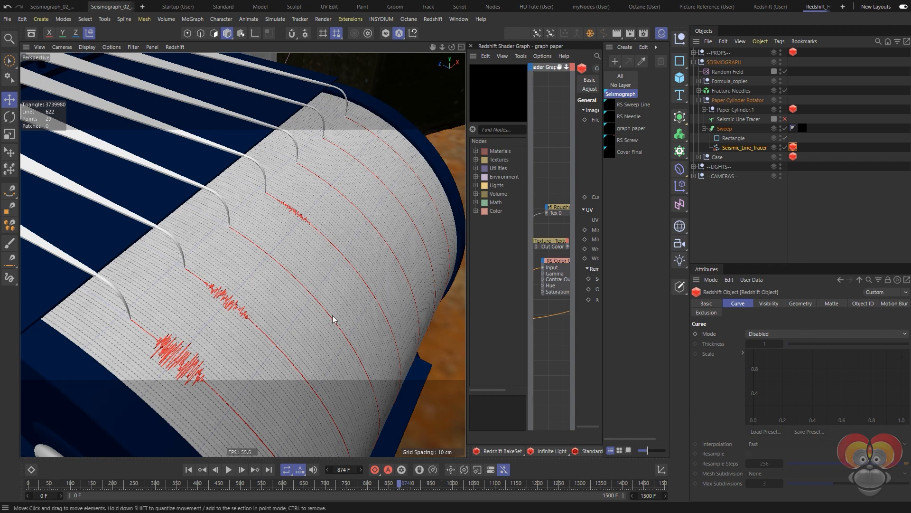
- Check the Frames per Second option in the viewport's HUD settings and reselect Seismic_Line_Tracer
key(shift+v)
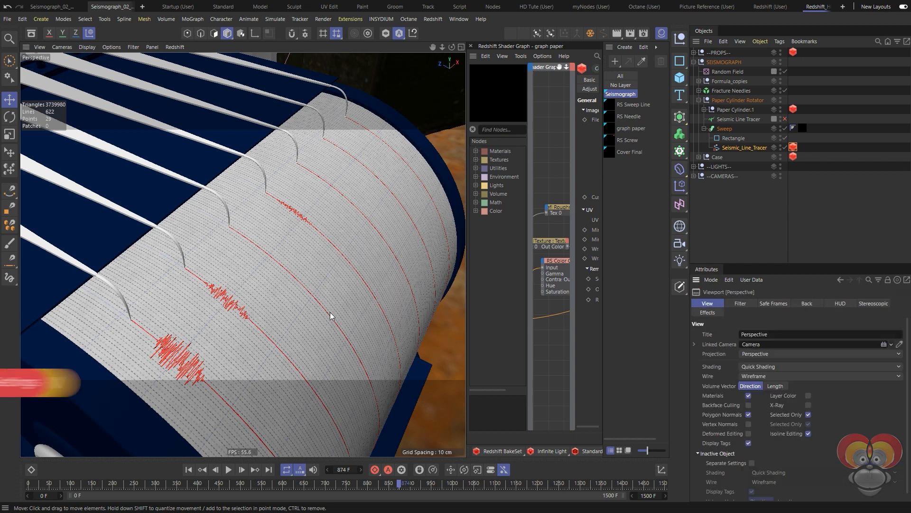
click(841, 305)
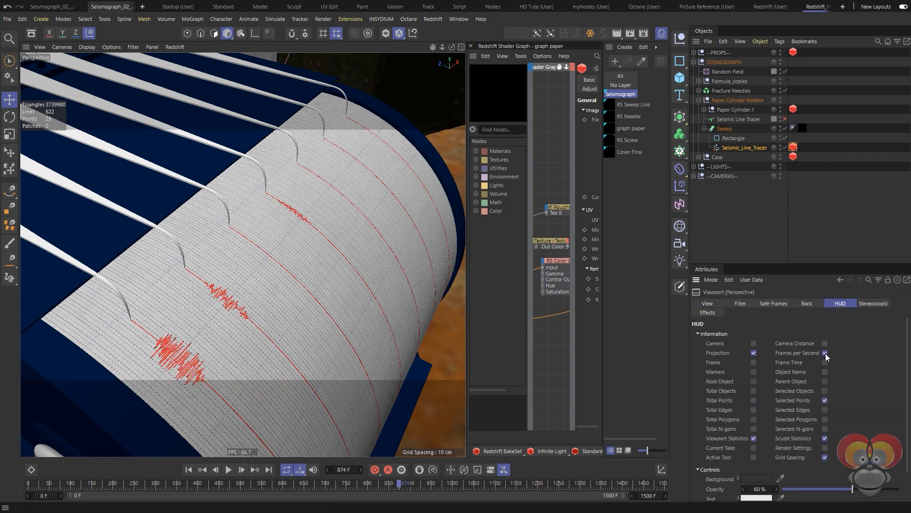
click(734, 148)
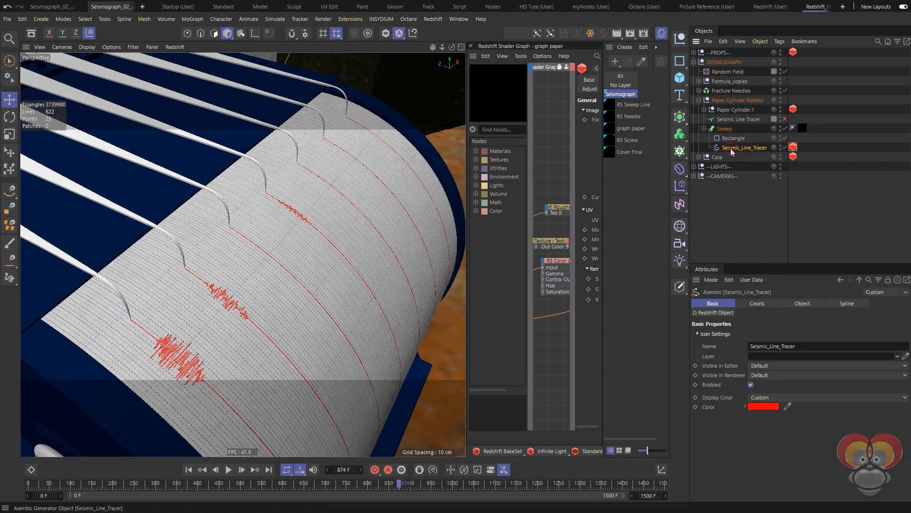
- Play the animation briefly from frame 0 and again from frame 1006 to 1046 to compare the playback speed
click(187, 469)
click(228, 469)
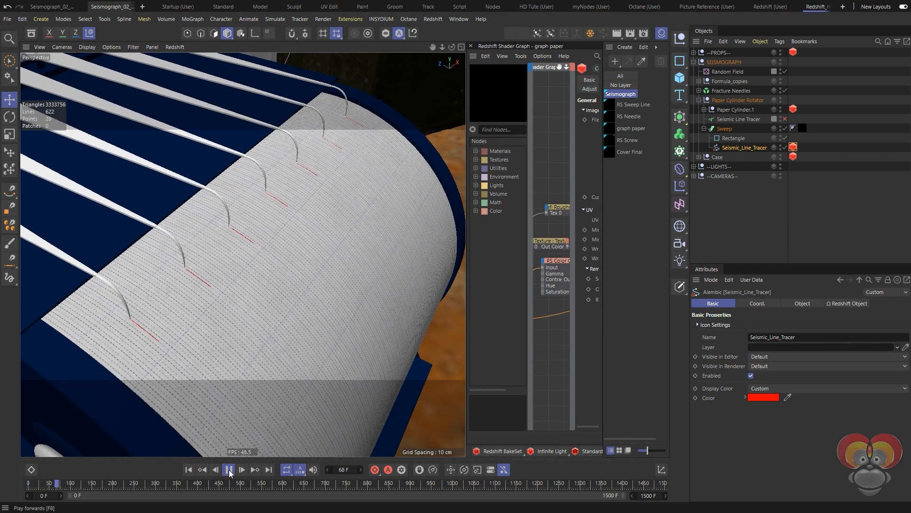
click(229, 470)
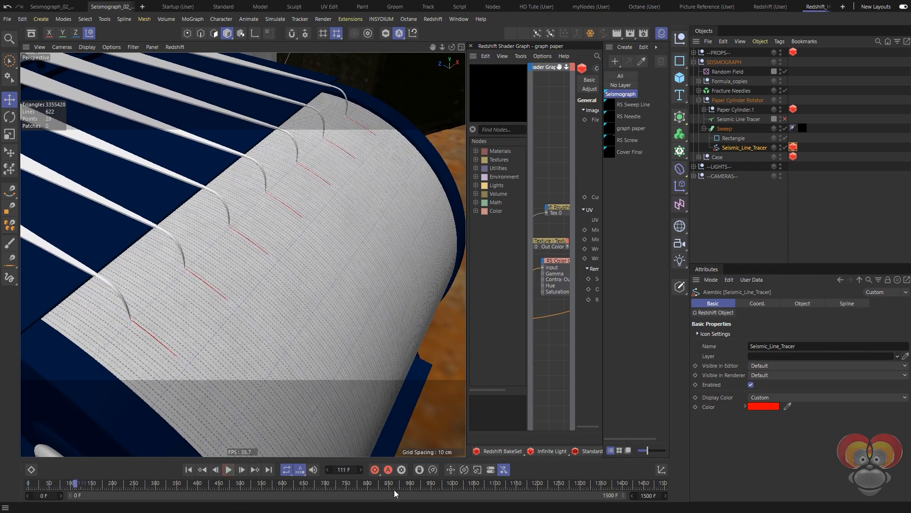
click(454, 484)
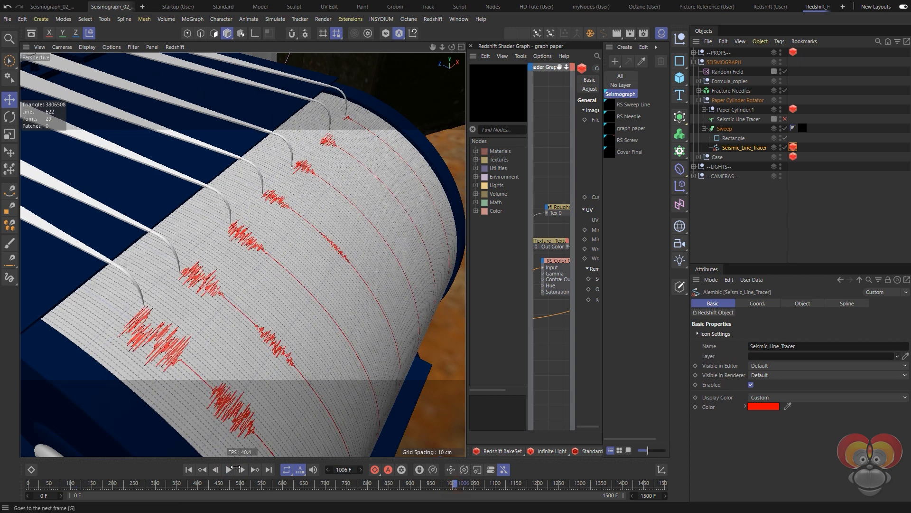
click(228, 469)
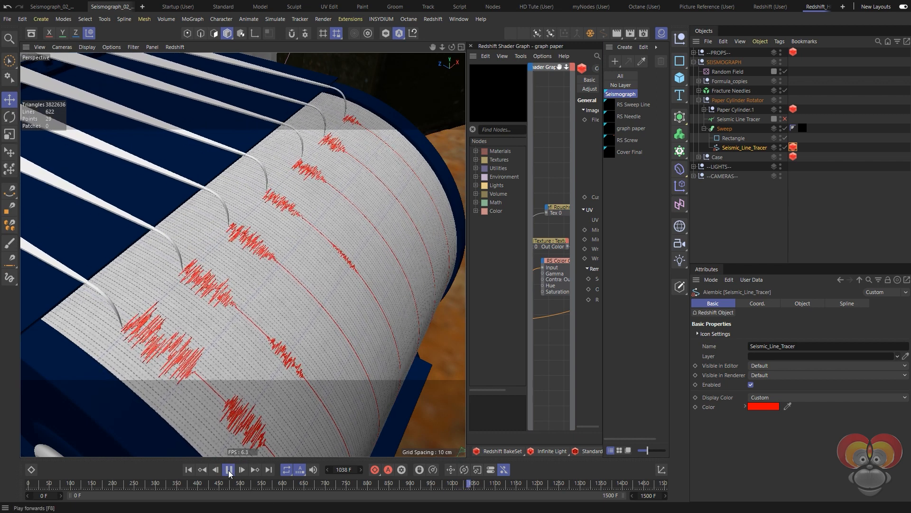
click(228, 470)
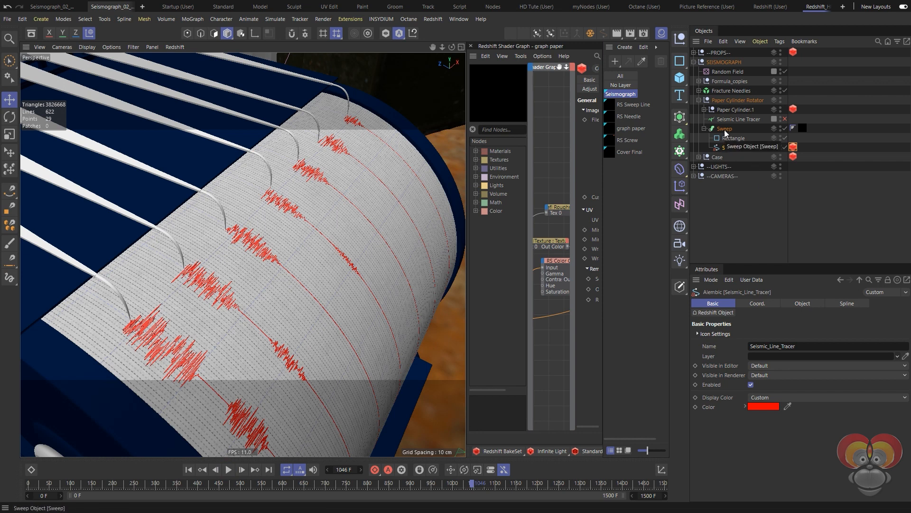
- Display the scene in Quick Shading with lines and examine the swept trace's geometry close up
scroll(304, 236, up, 6)
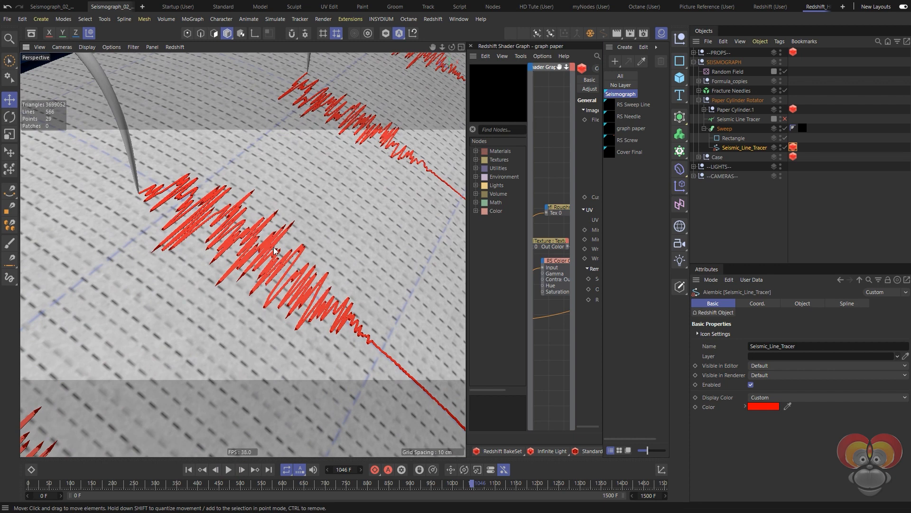
key(n)
key(b)
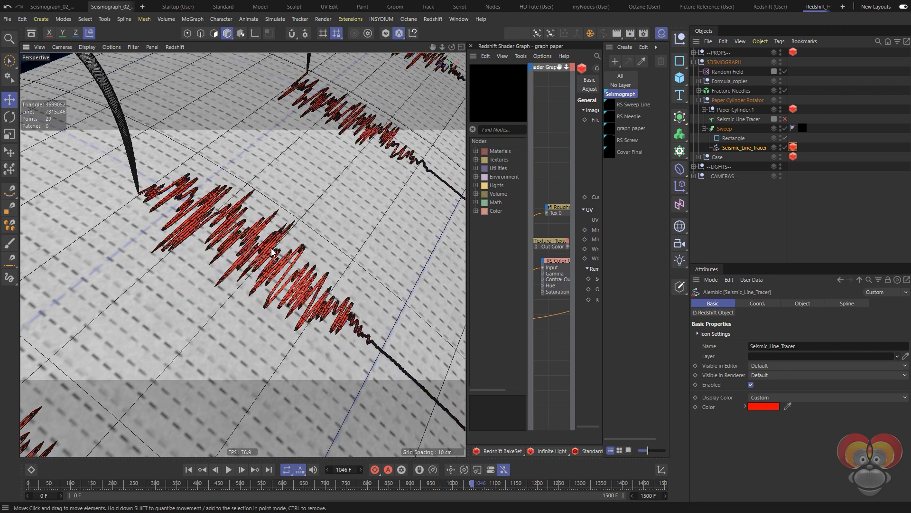
key(n)
key(d)
scroll(280, 250, up, 5)
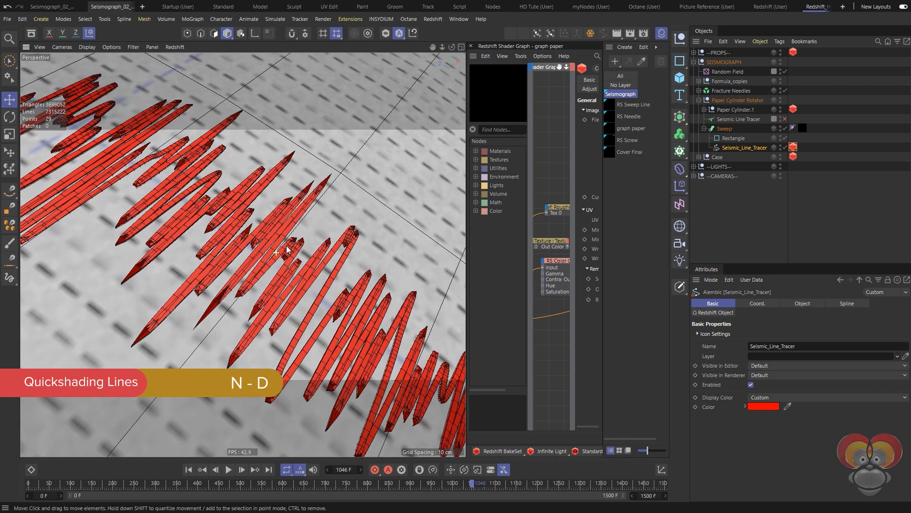
alt+drag(287, 247, 285, 249)
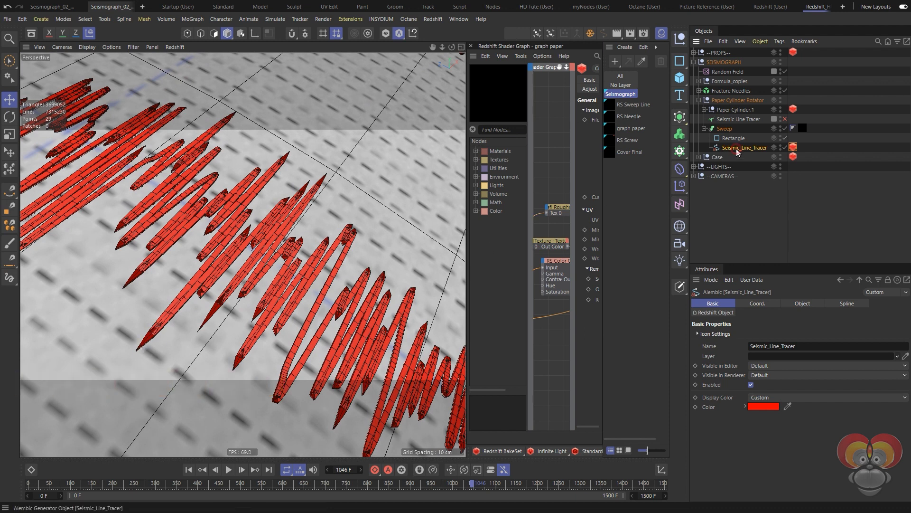
- Set the Seismic_Line_Tracer's spline type to Linear with Intermediate Points set to None
click(839, 303)
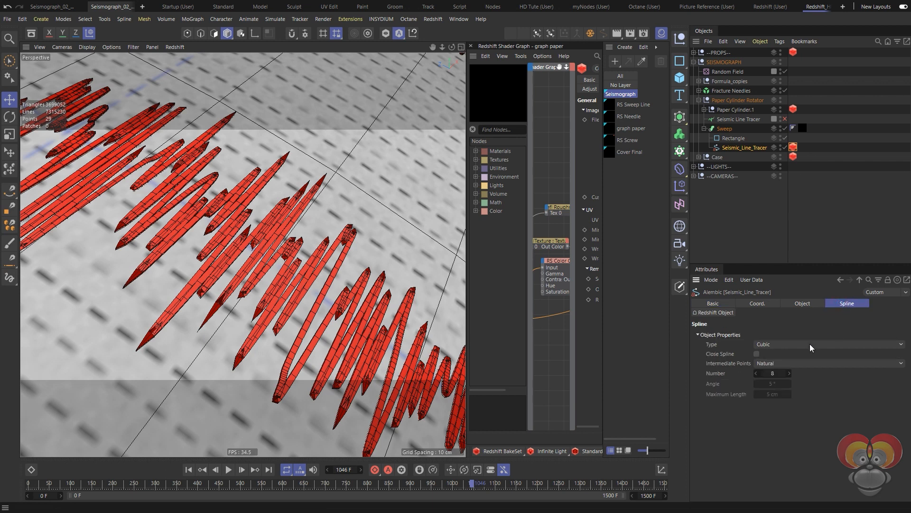
click(767, 345)
click(768, 355)
click(768, 363)
click(770, 374)
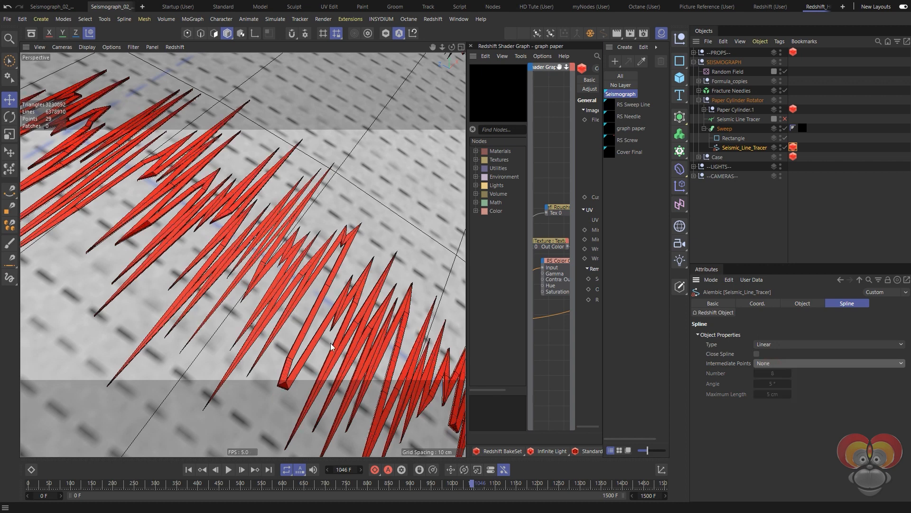
- Set the Seismic_Line_Tracer's spline type to Cubic with Natural intermediate points
mouse_move(255, 272)
alt+mouse_down()
mouse_move(280, 288)
mouse_move(278, 275)
alt+mouse_up()
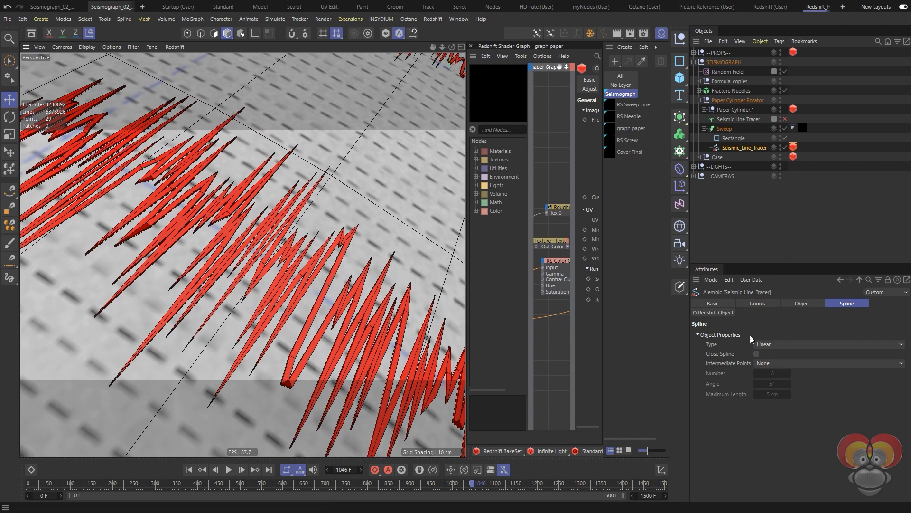
click(775, 344)
click(777, 364)
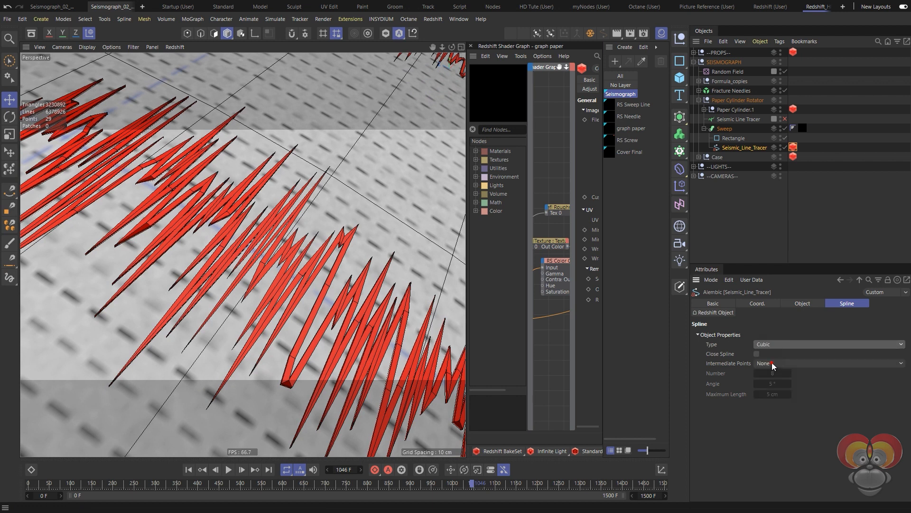
click(776, 365)
click(771, 383)
alt+drag(316, 310, 326, 280)
alt+right_drag(338, 267, 372, 280)
mouse_move(375, 304)
alt+mouse_down()
mouse_move(384, 298)
mouse_move(361, 302)
alt+mouse_up()
alt+right_drag(360, 302, 316, 276)
alt+middle_drag(345, 287, 294, 268)
alt+drag(295, 267, 295, 257)
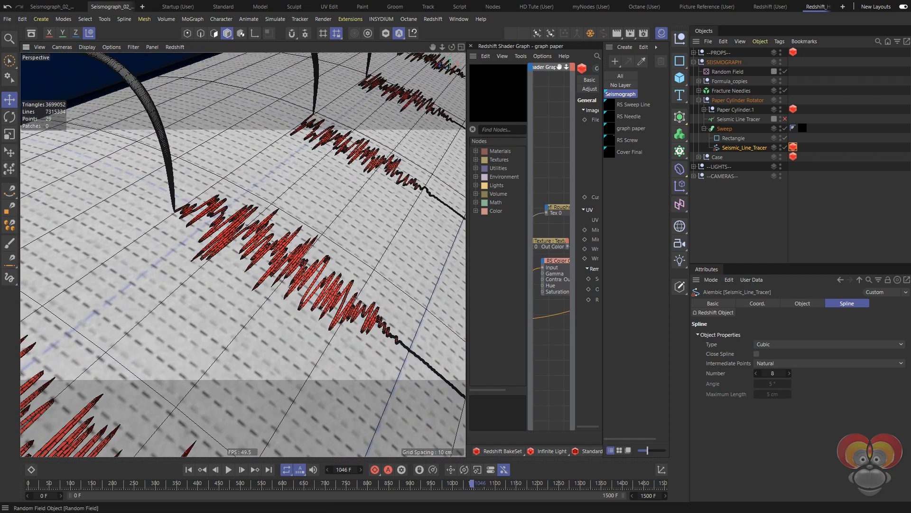
- Render frame 1046 in an enlarged Redshift RenderView to examine the swept red traces, and stop the render
drag(910, 105, 333, 67)
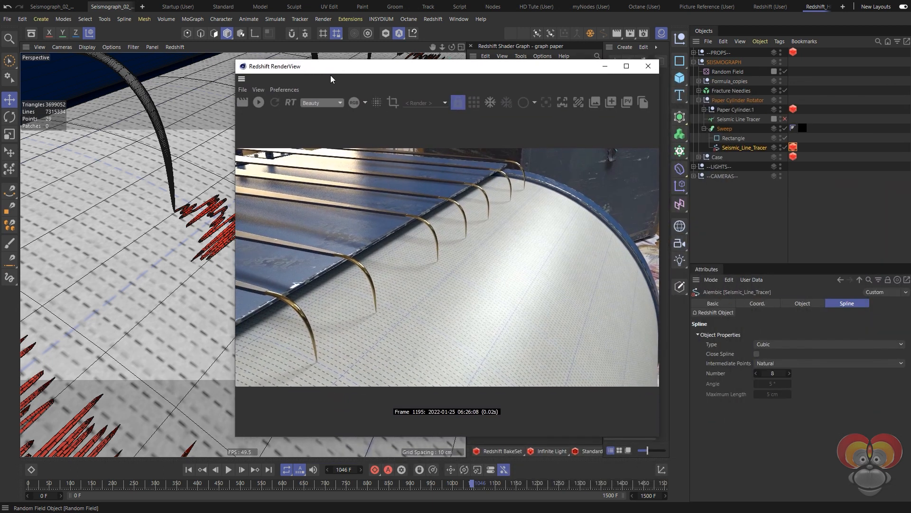
click(258, 102)
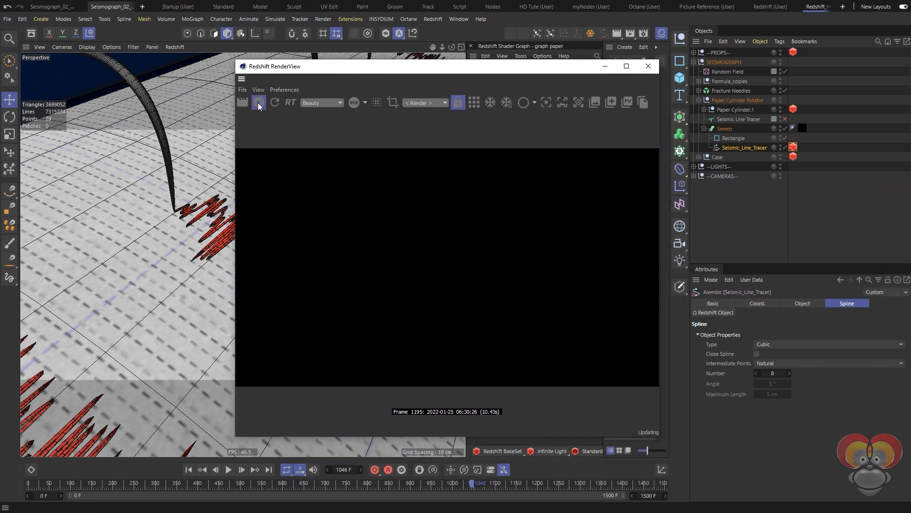
drag(255, 59, 137, 40)
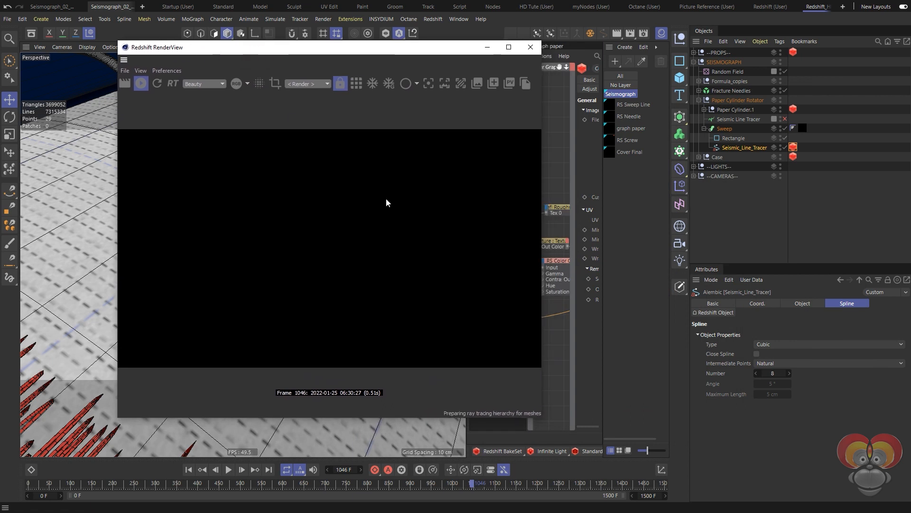
drag(540, 419, 662, 469)
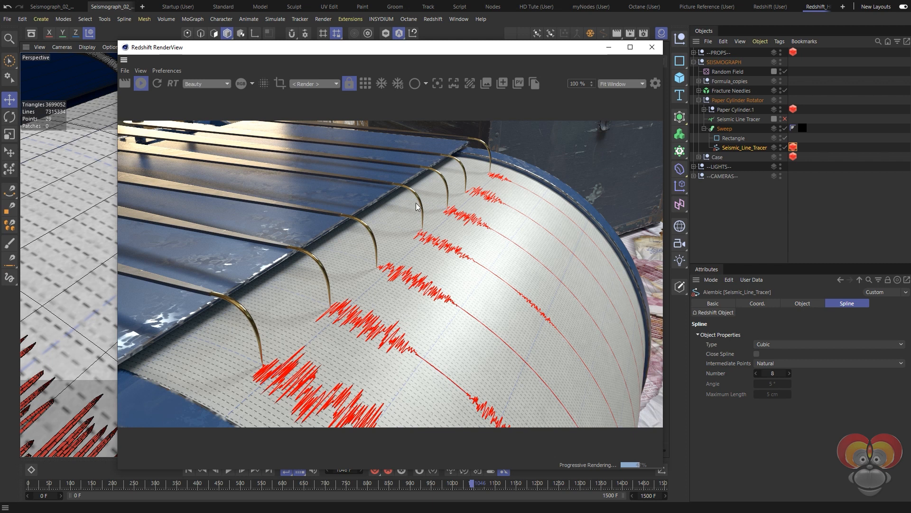
click(144, 84)
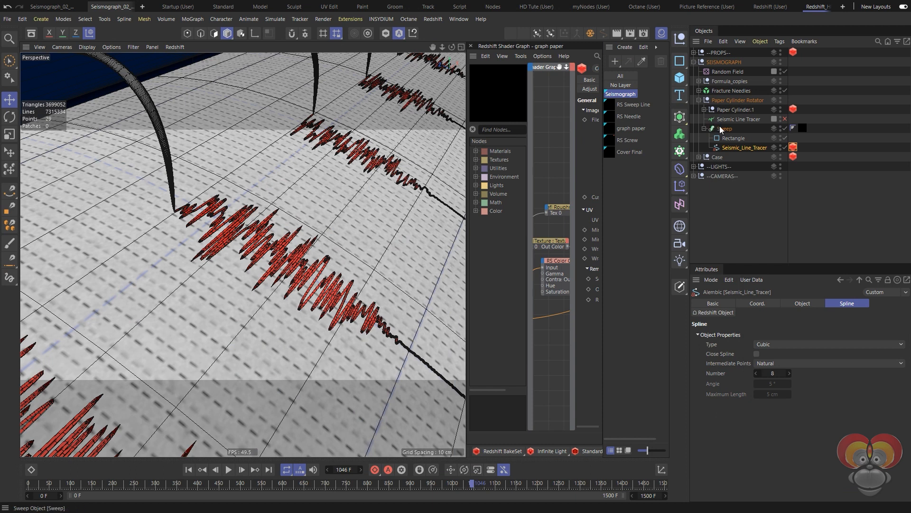
- Disable the Sweep generator and check the Seismic_Line_Tracer's custom display color and bare splines on the paper cylinder
click(784, 128)
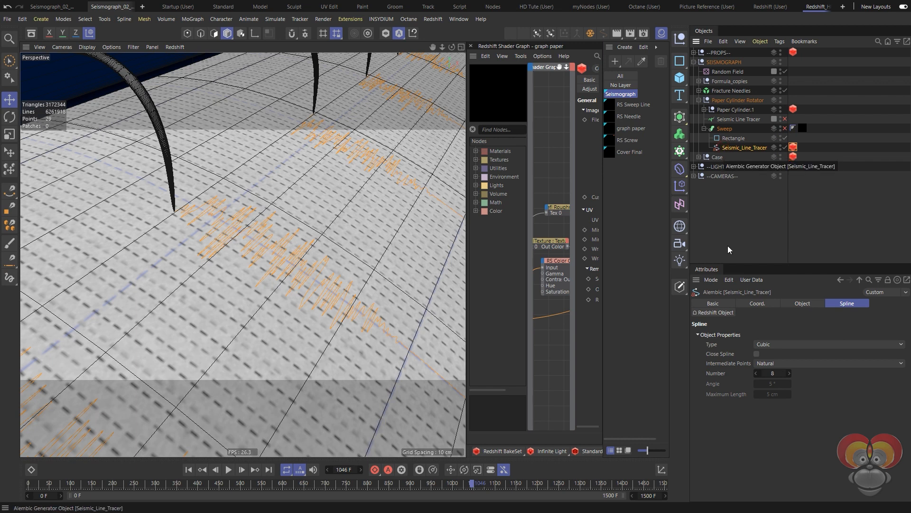
click(714, 303)
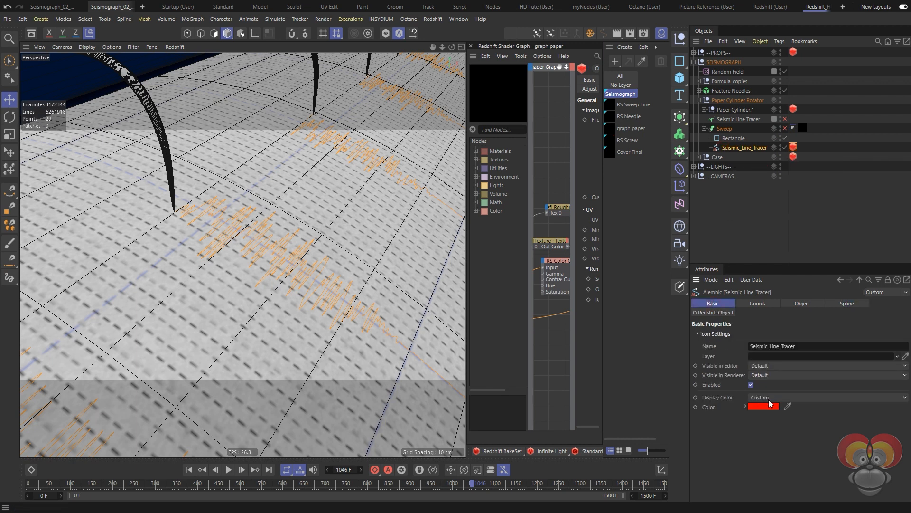
click(739, 202)
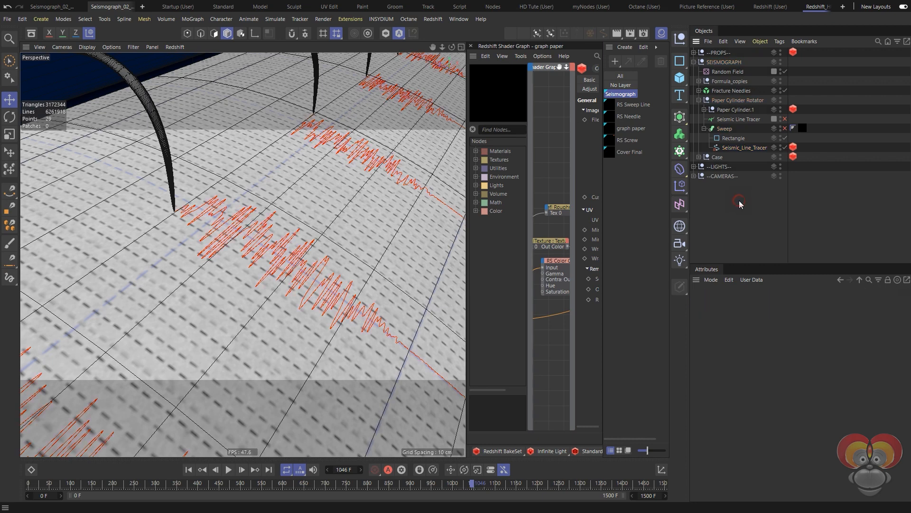
alt+right_drag(259, 257, 216, 262)
alt+drag(254, 261, 255, 279)
alt+middle_drag(255, 279, 219, 279)
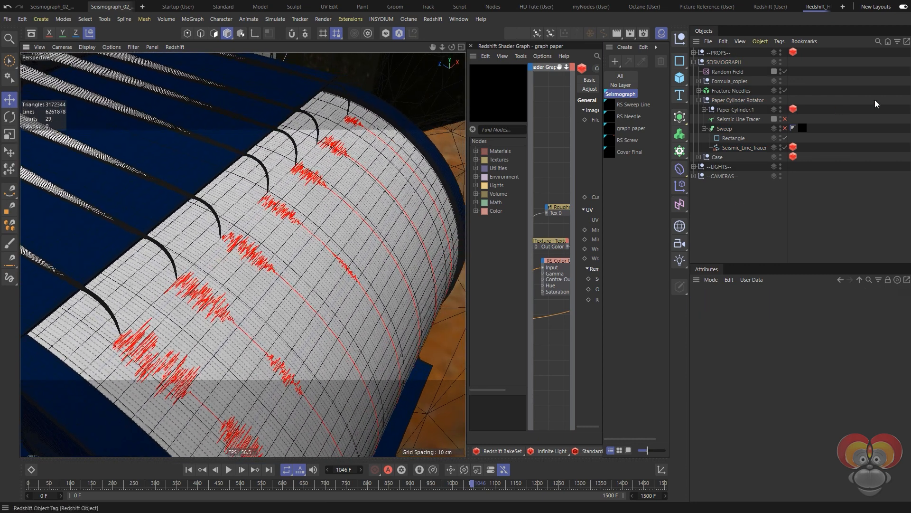
- Start the live Redshift render and set the curve mode in the Seismic_Line_Tracer's Redshift Object tag to Hair Strands
drag(910, 101, 159, 61)
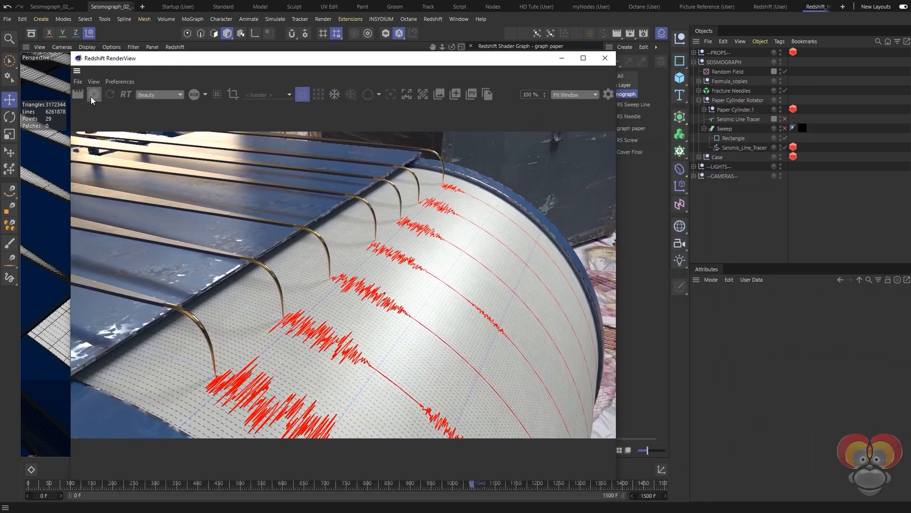
click(91, 96)
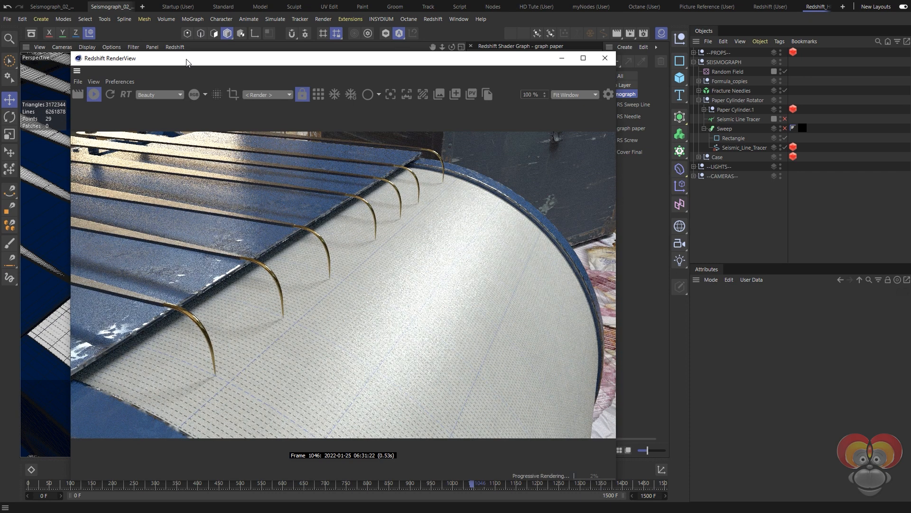
click(793, 147)
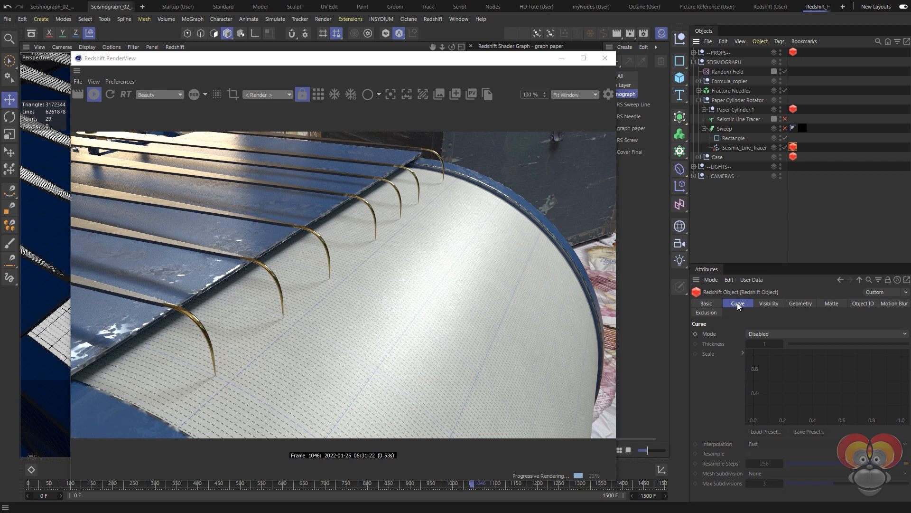
click(757, 334)
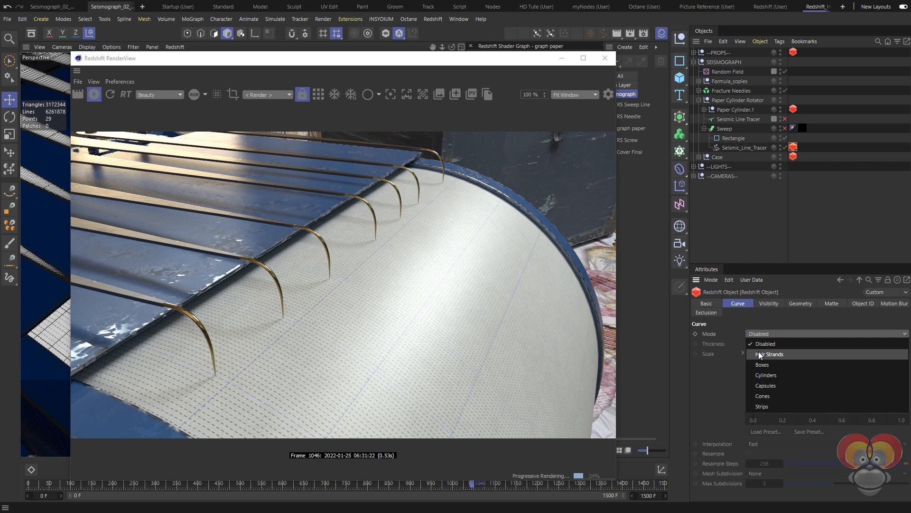
click(759, 354)
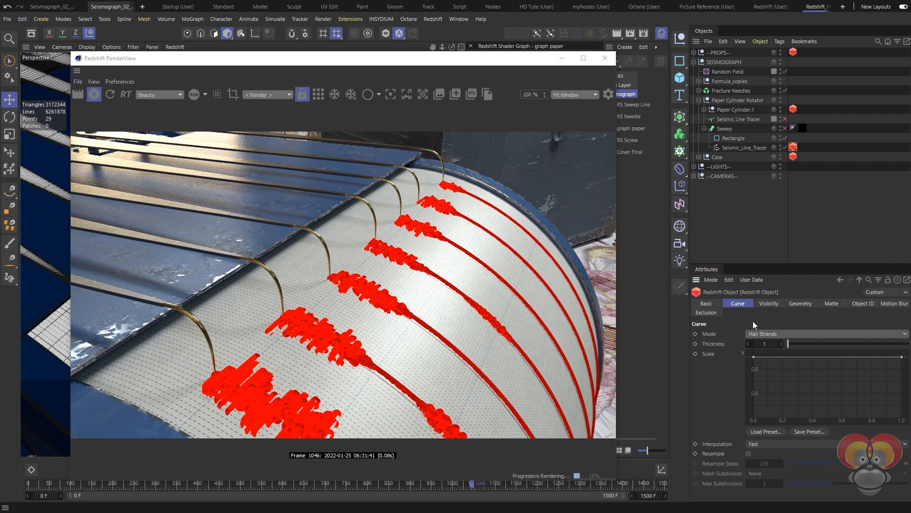
- Try a hair strand thickness of 0.1 for the Seismic_Line_Tracer
click(764, 344)
text(0.1)
key(Return)
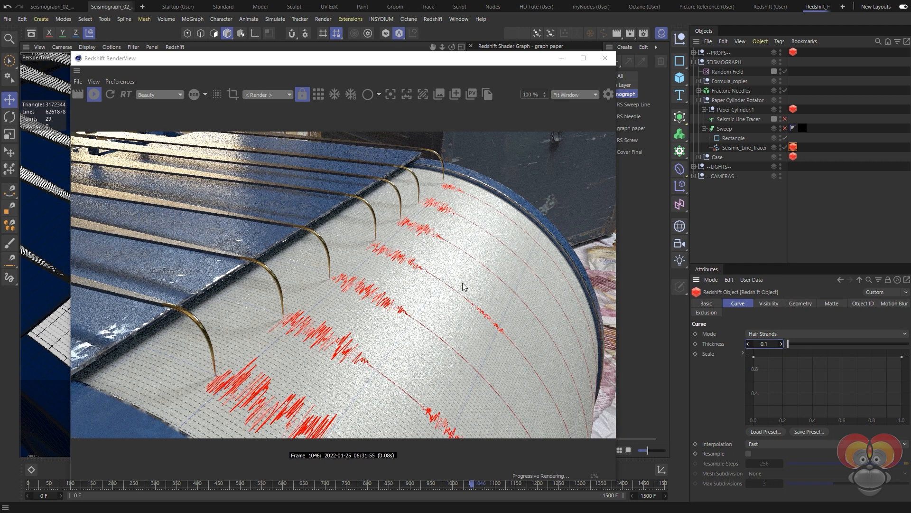
- Set the Seismic_Line_Tracer's hair strand thickness to 0.2, stop the live render and move the RenderView aside
double_click(772, 344)
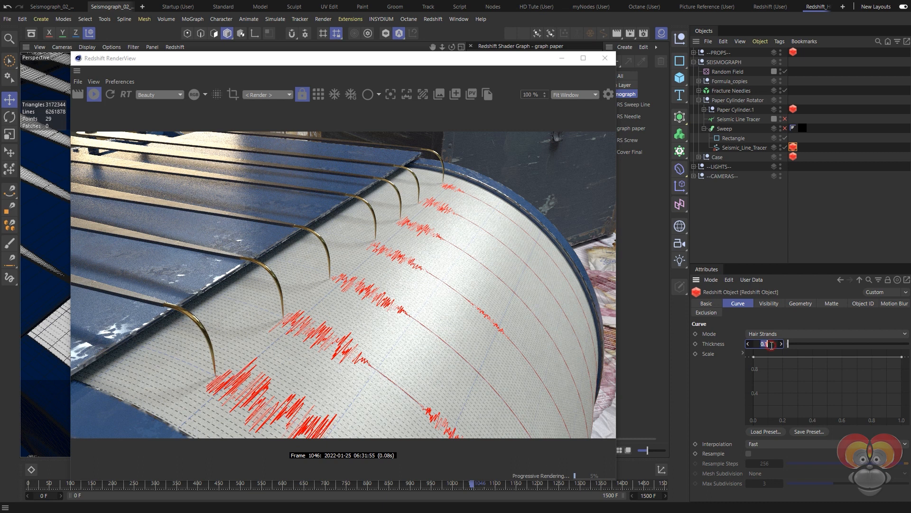
text(0.2)
key(Return)
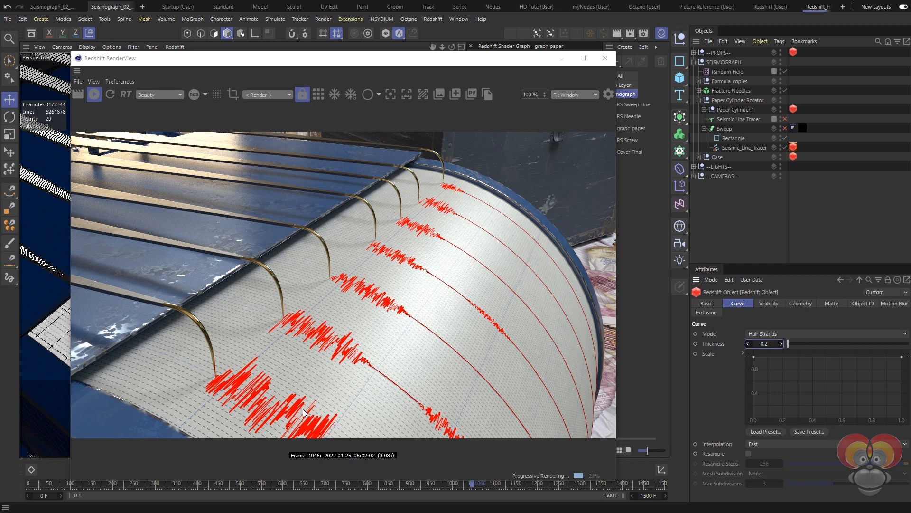
click(97, 95)
drag(490, 62, 910, 85)
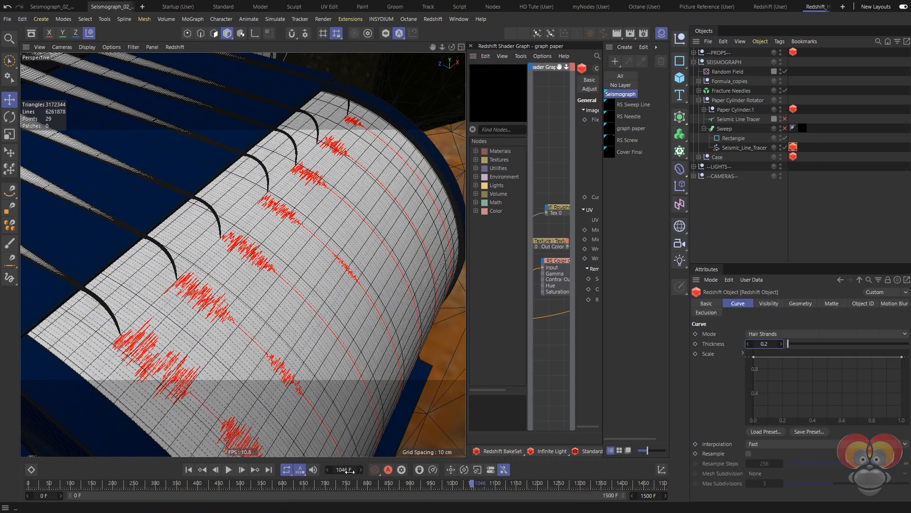
- Play the animation from frame 1046 to frame 1300 and widen the Redshift Shader Graph area
click(229, 469)
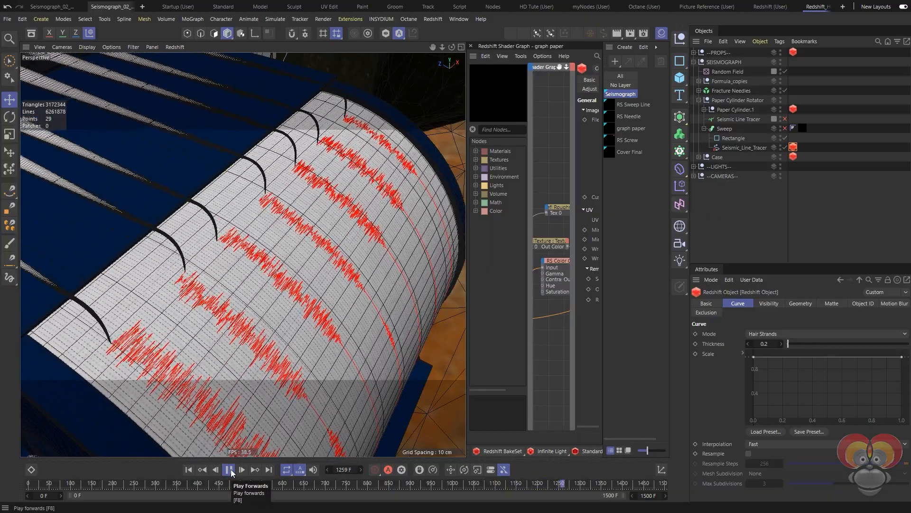
click(230, 469)
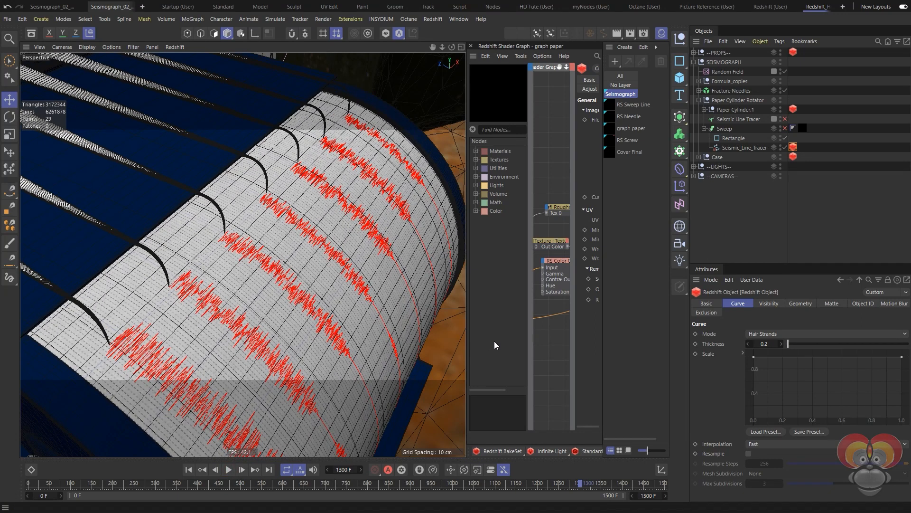
drag(465, 322, 188, 315)
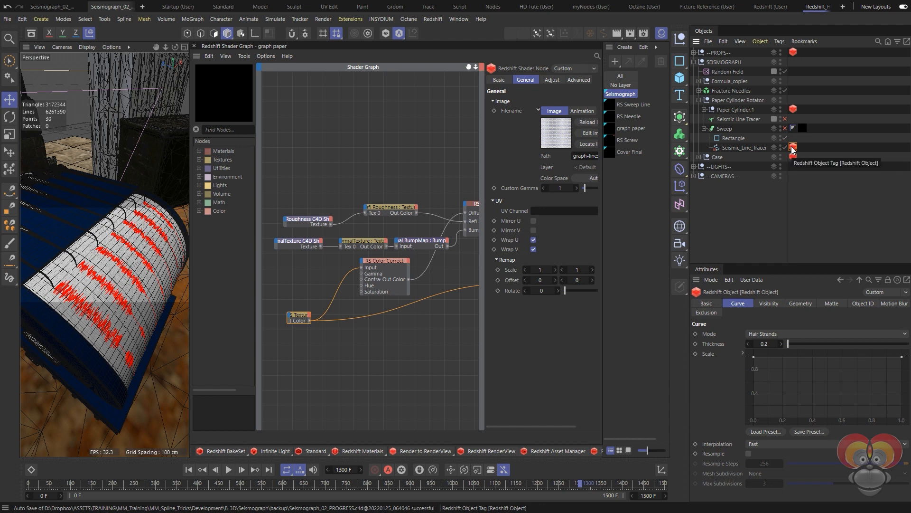
- Override the Seismic_Line_Tracer tag's visibility, turning off Primary Ray Visible, Casts Shadows, Self-Shadows and Receives Shadows
click(766, 302)
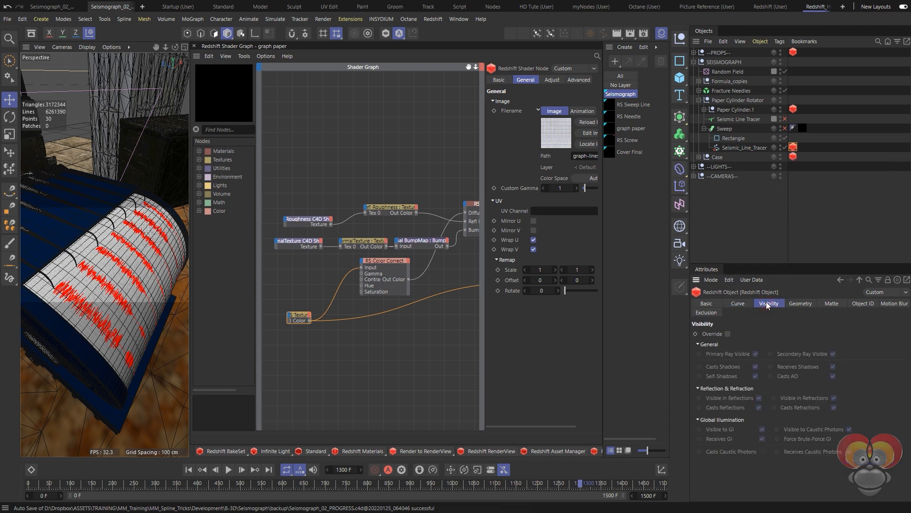
click(727, 333)
click(727, 334)
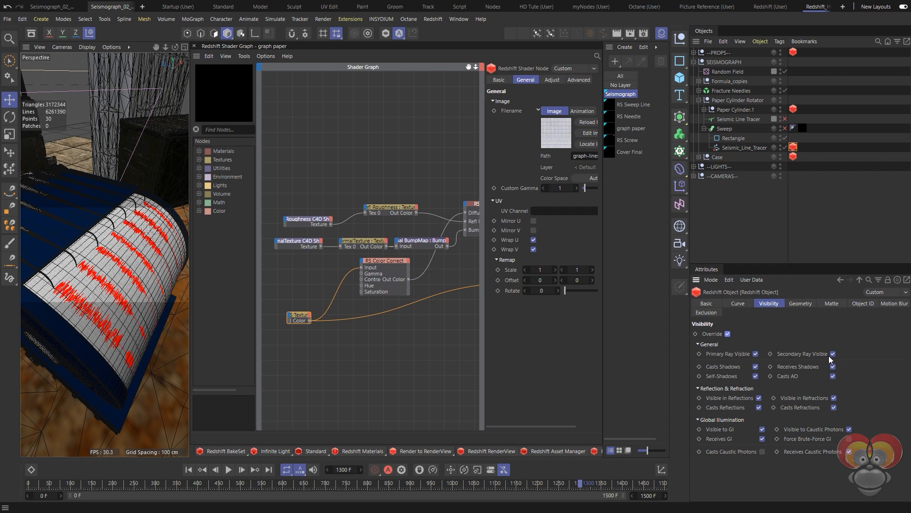
click(755, 354)
click(756, 367)
click(755, 377)
click(831, 367)
- Run a live render of frame 1300 and turn off Visible to GI for the Seismic_Line_Tracer
drag(907, 90, 290, 53)
click(222, 88)
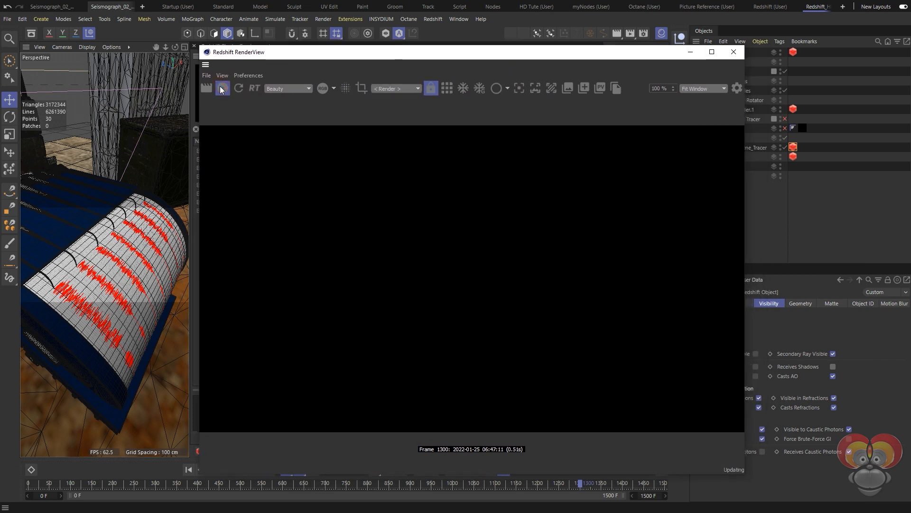
drag(311, 55, 245, 52)
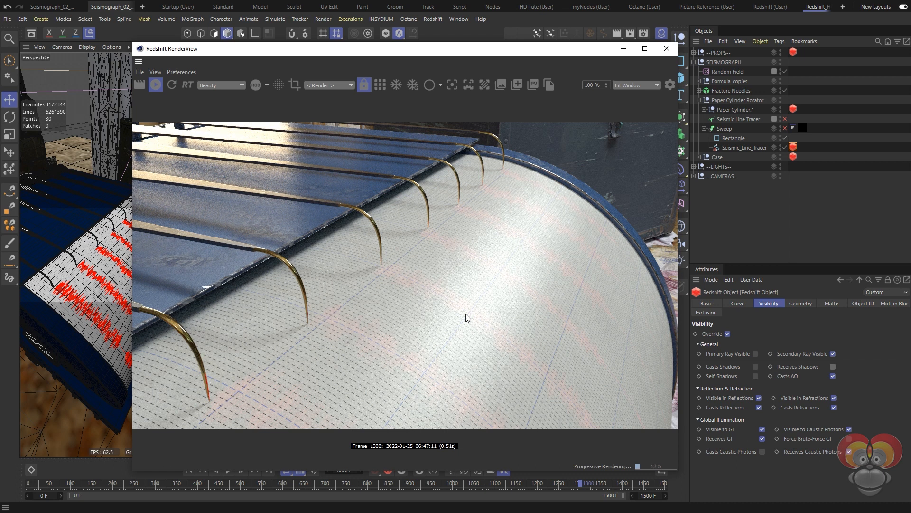
click(762, 430)
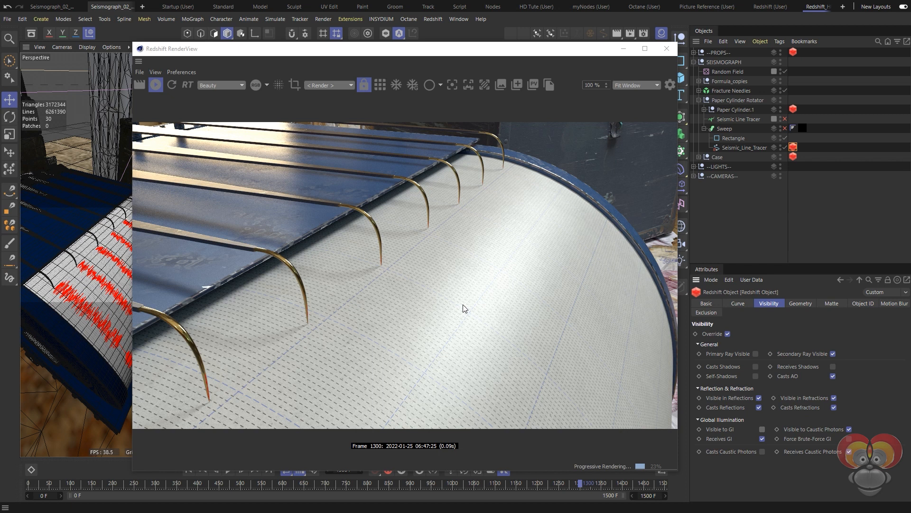
click(154, 86)
drag(209, 50, 910, 95)
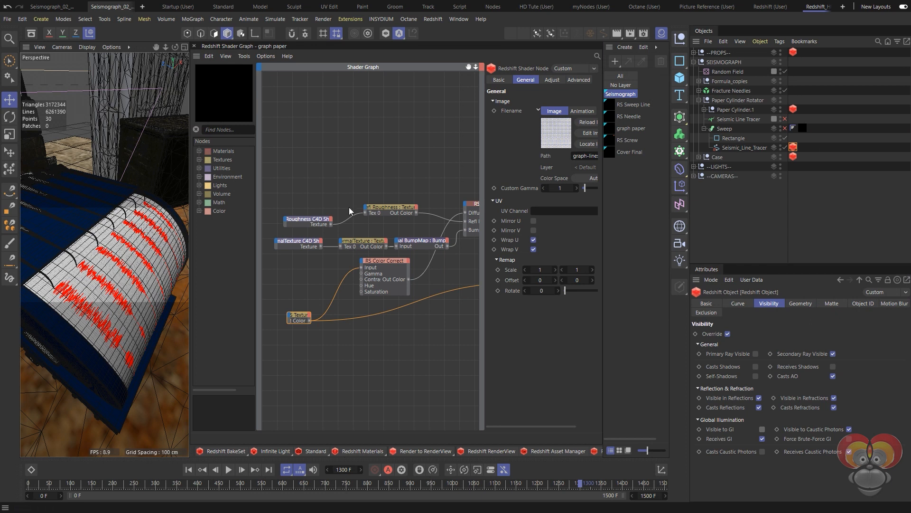
- Select the graph paper material and spread out its roughness, normal, color correction and texture nodes in the shader graph
click(609, 128)
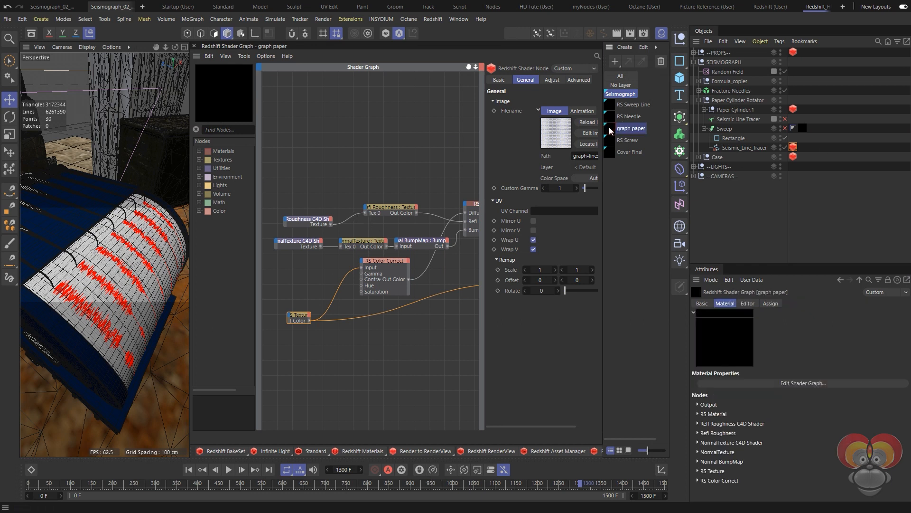
middle_drag(391, 259, 340, 266)
middle_drag(281, 208, 341, 209)
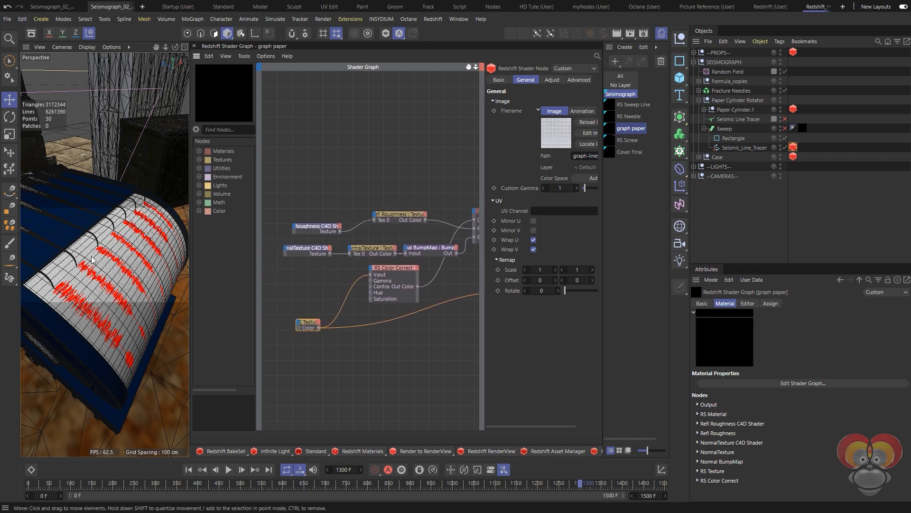
drag(312, 227, 304, 203)
drag(305, 248, 293, 234)
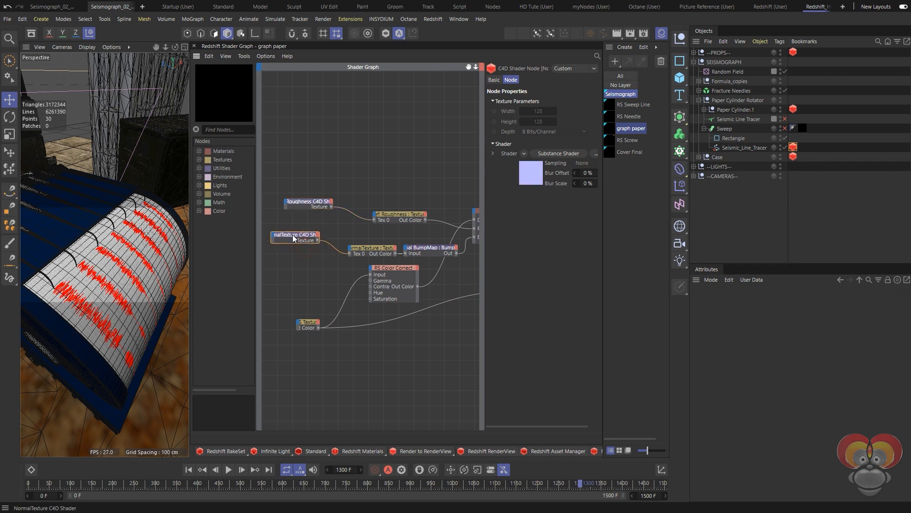
drag(365, 251, 352, 241)
drag(429, 247, 427, 236)
drag(295, 239, 283, 239)
drag(389, 268, 371, 271)
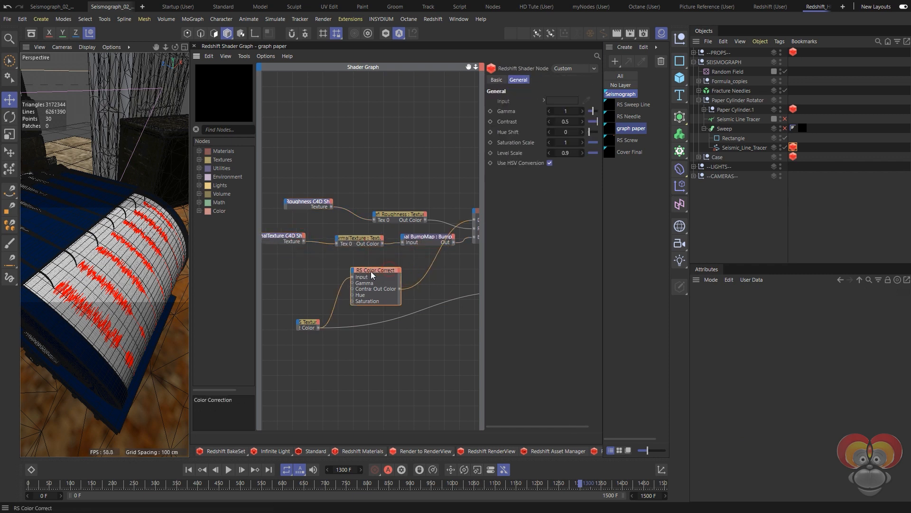
drag(307, 326, 293, 310)
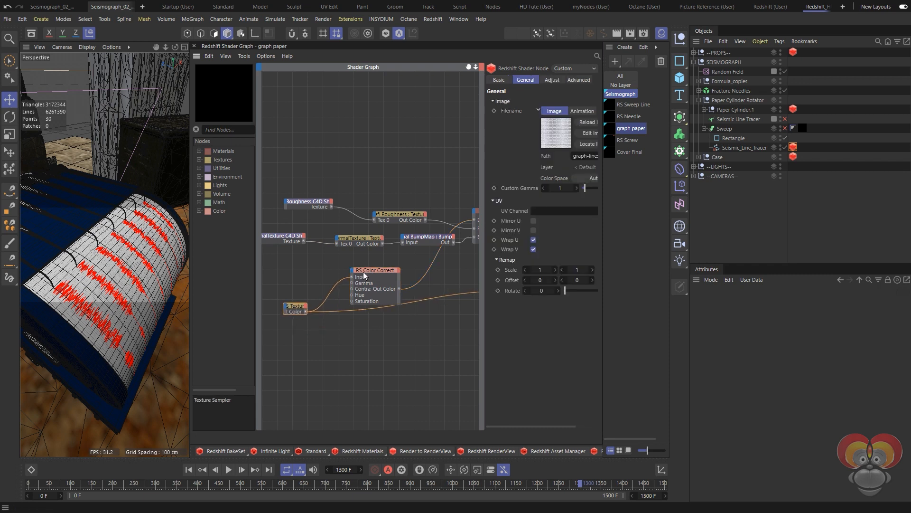
- Widen the shader graph area and reposition the color correction, graph texture and RS Material nodes to make room
drag(373, 269, 364, 264)
middle_drag(364, 264, 334, 265)
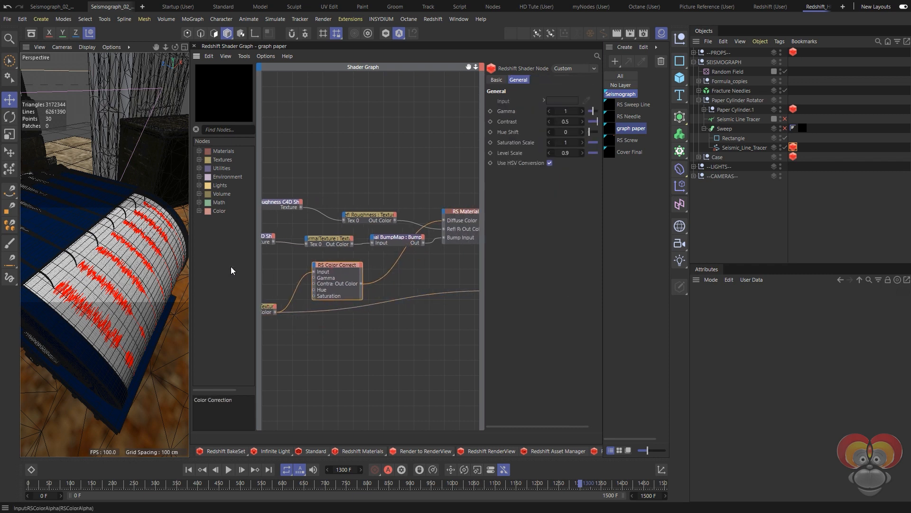
click(186, 262)
drag(190, 261, 139, 260)
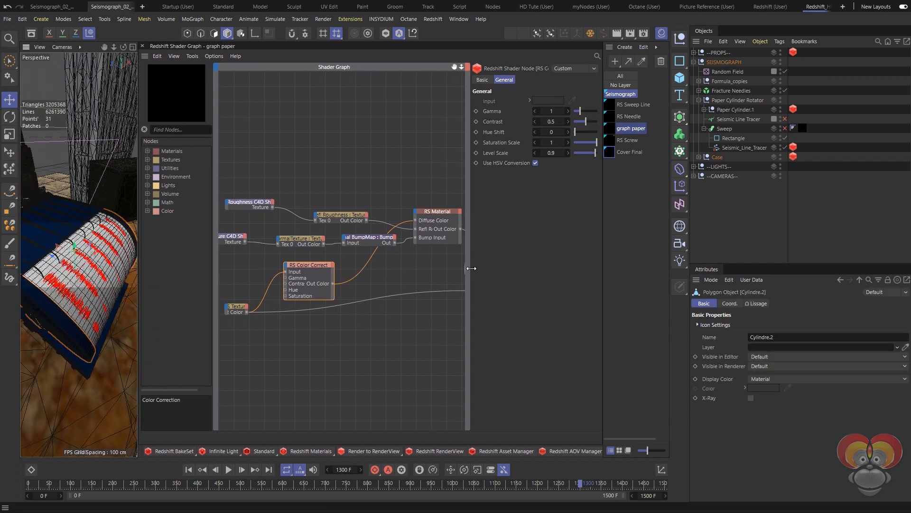
drag(477, 268, 488, 270)
scroll(351, 244, up, 3)
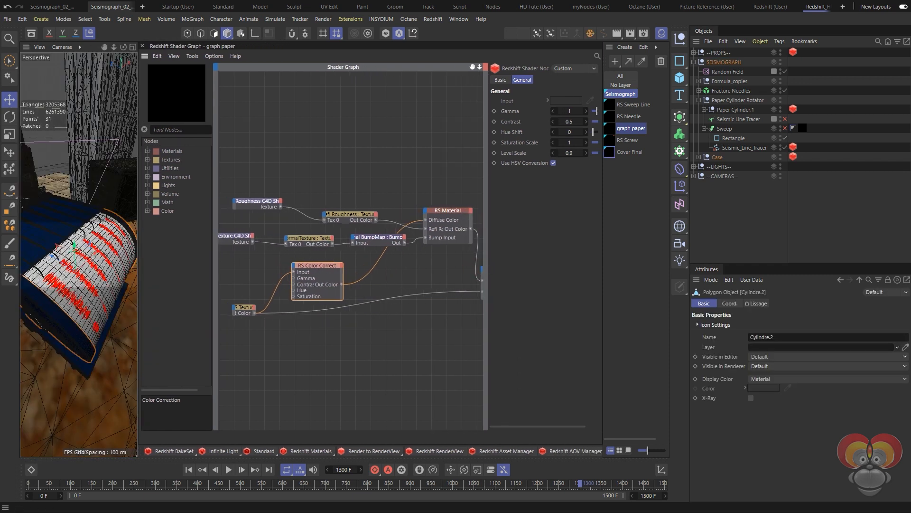
alt+middle_drag(302, 261, 334, 255)
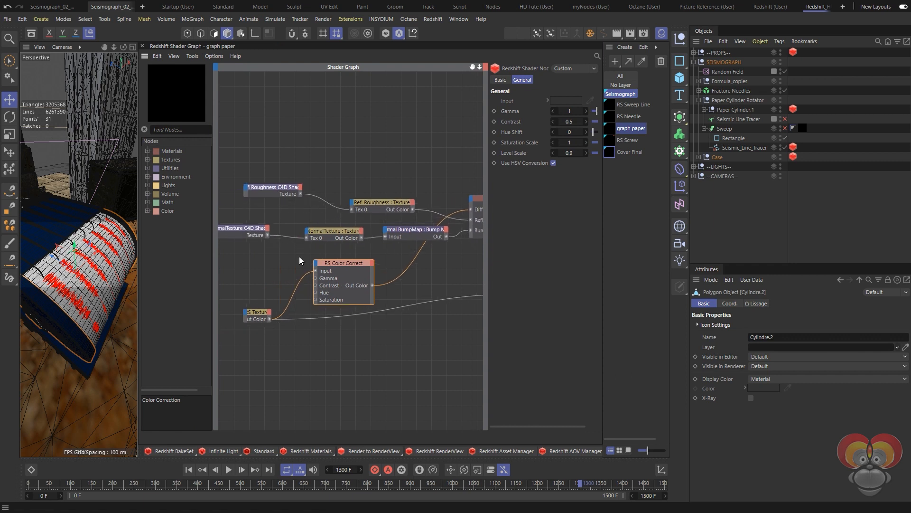
drag(255, 313, 239, 300)
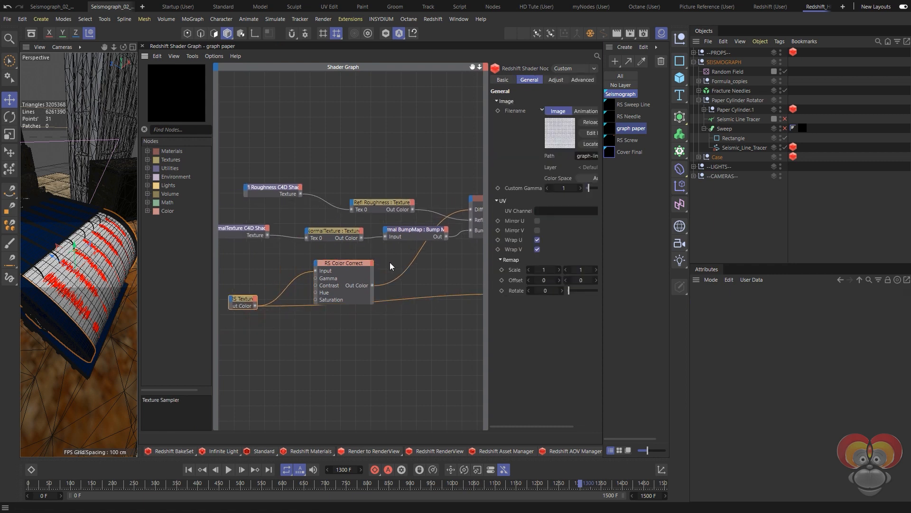
drag(479, 201, 440, 174)
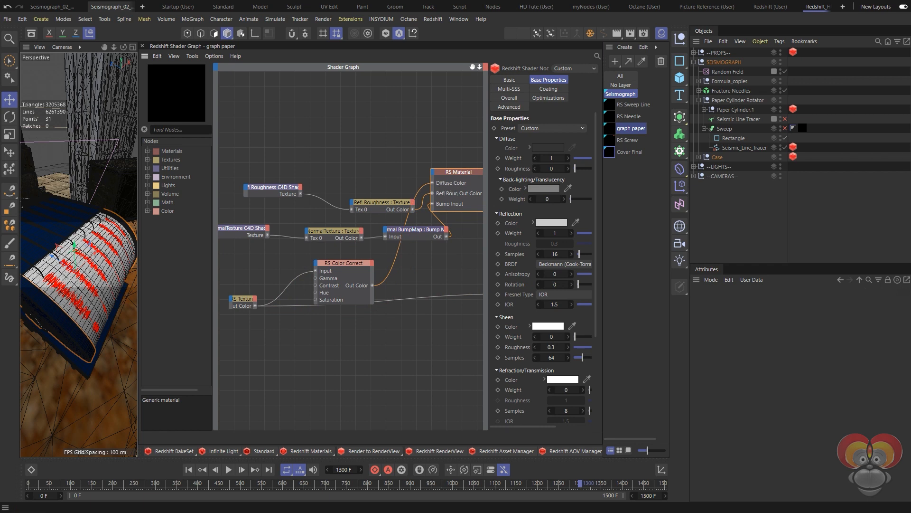
- Find the AO texture node and add it to the graph paper material below the graph texture node
click(156, 130)
text(ao)
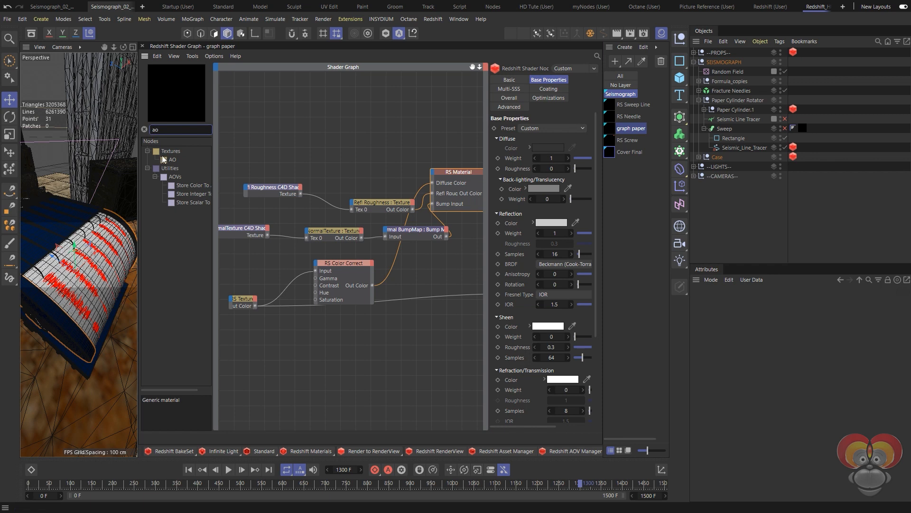
drag(170, 160, 288, 336)
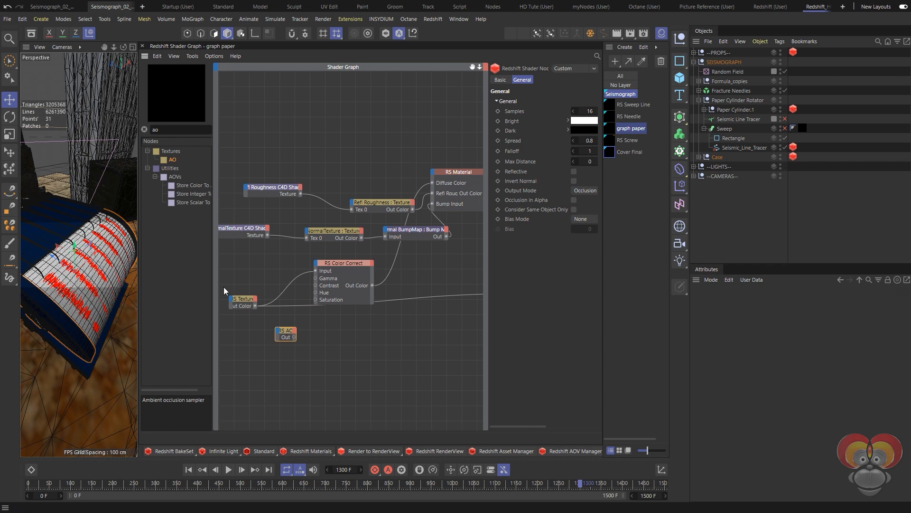
drag(286, 331, 293, 330)
- Connect the AO node to the material output and live render frame 1300 to preview it
click(169, 57)
mouse_move(193, 56)
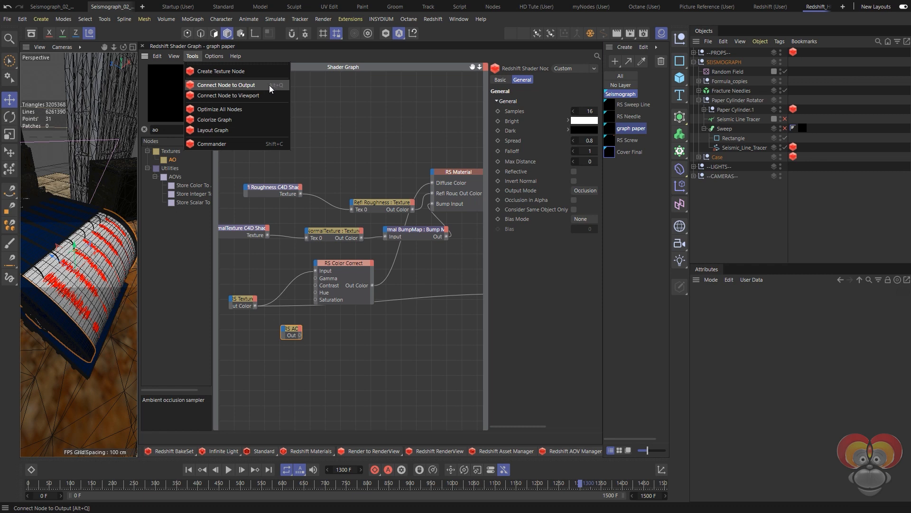
click(323, 341)
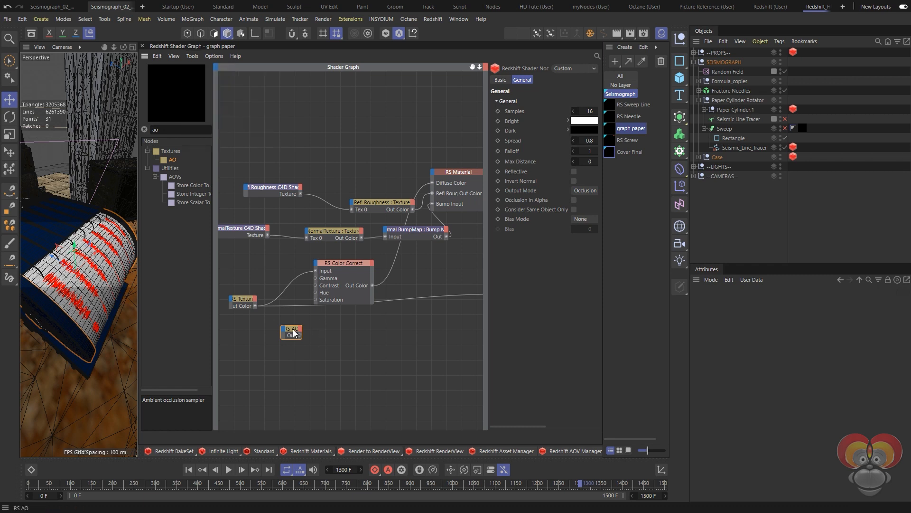
key(alt+shift+c)
drag(910, 189, 245, 47)
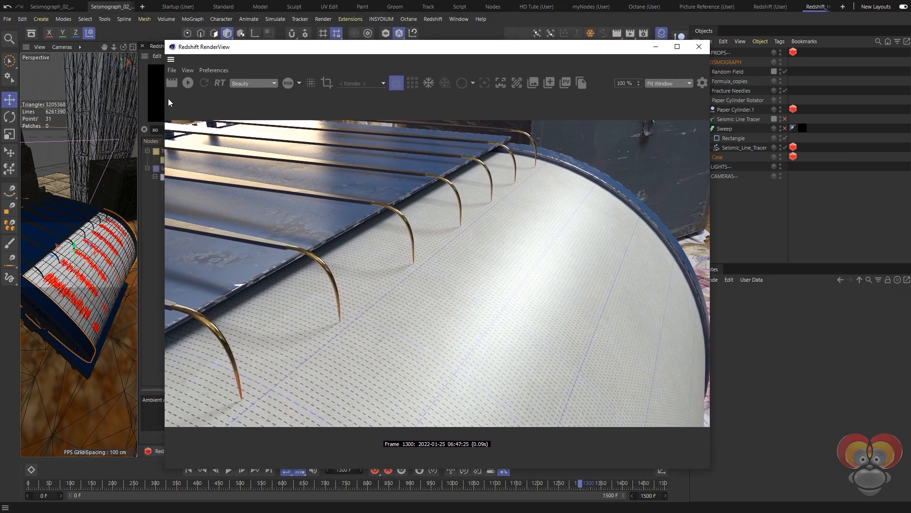
click(187, 83)
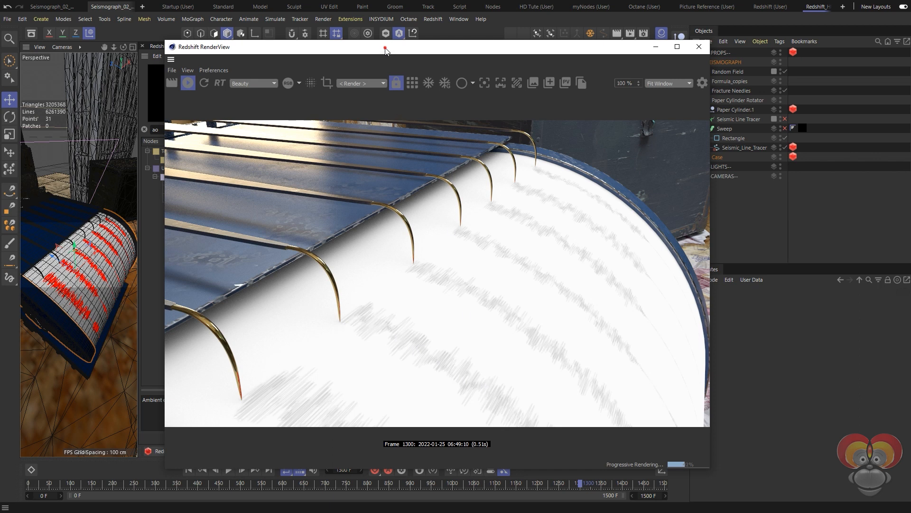
drag(385, 47, 423, 56)
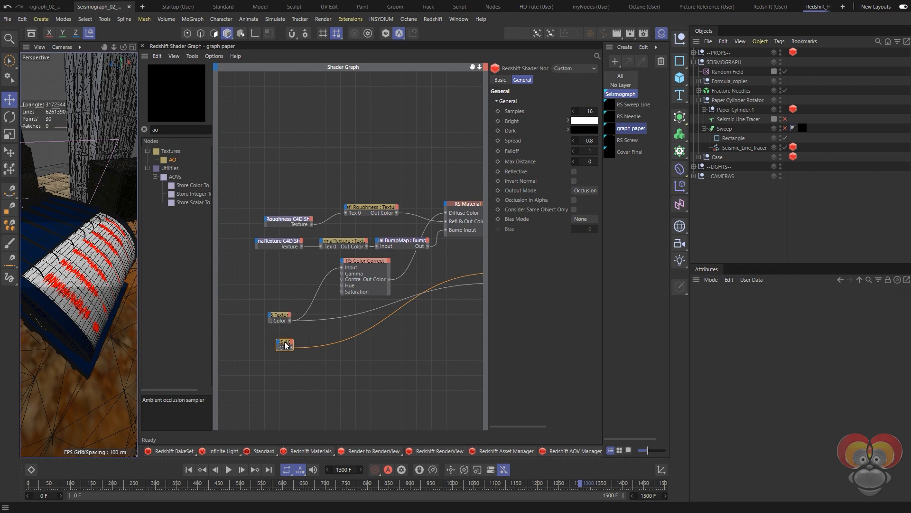
- Set the AO node's samples to 64 and its spread to 1, previewing the result in the live render
drag(285, 345, 283, 344)
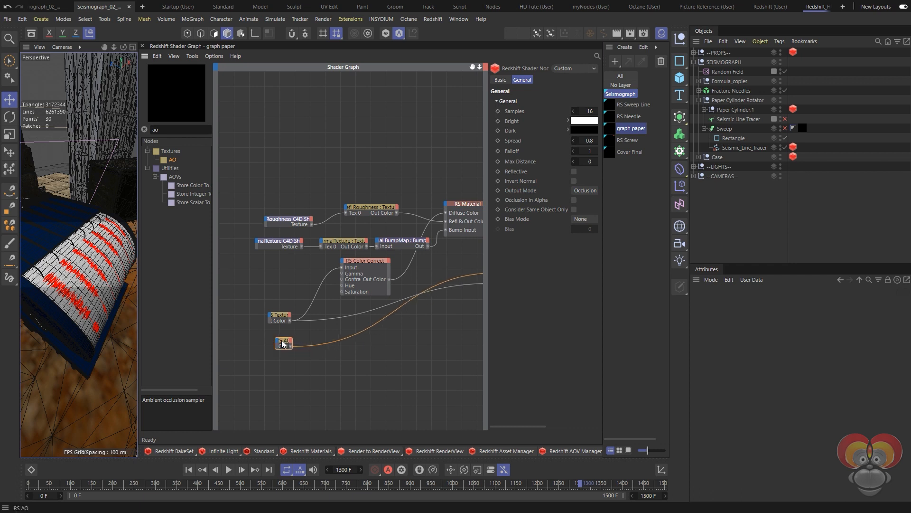
double_click(589, 111)
text(32)
key(Return)
mouse_move(910, 130)
mouse_down()
mouse_move(423, 82)
mouse_move(362, 96)
mouse_move(244, 46)
mouse_move(142, 54)
mouse_move(167, 55)
mouse_move(209, 94)
mouse_move(84, 49)
mouse_up()
click(112, 89)
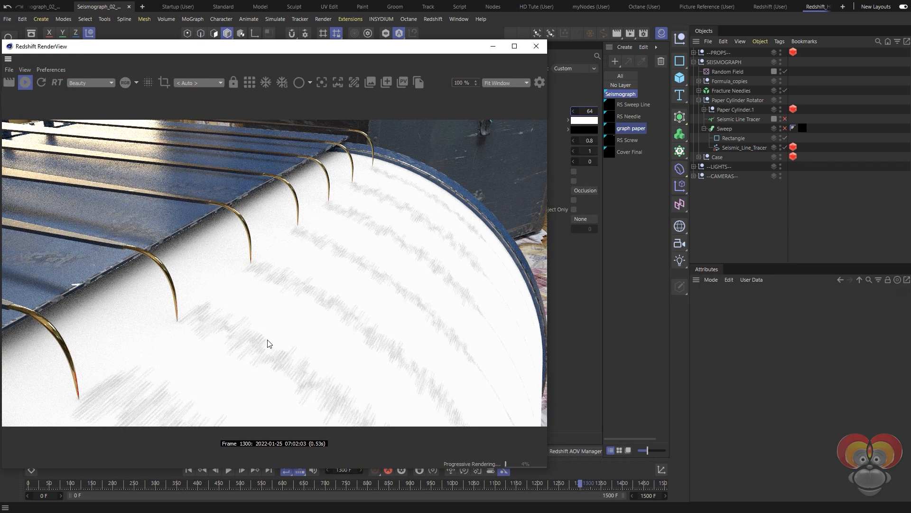
drag(589, 141, 611, 184)
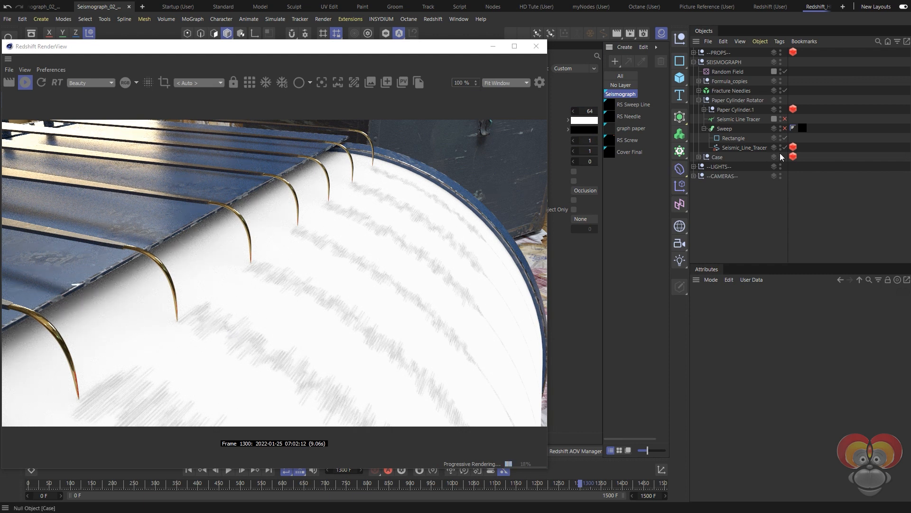
- Turn on Primary Ray Visible for the Seismic_Line_Tracer and change its Redshift curve mode from Hair Strands to Cylinders
click(793, 147)
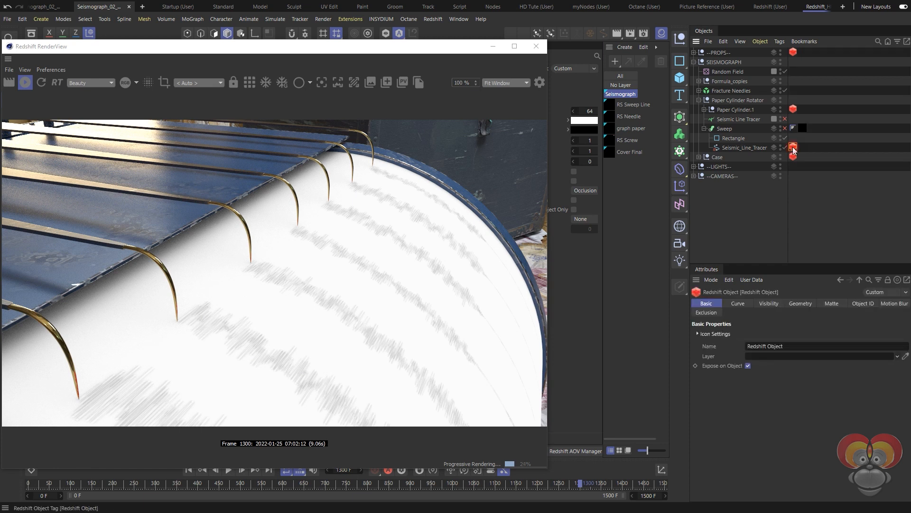
click(737, 303)
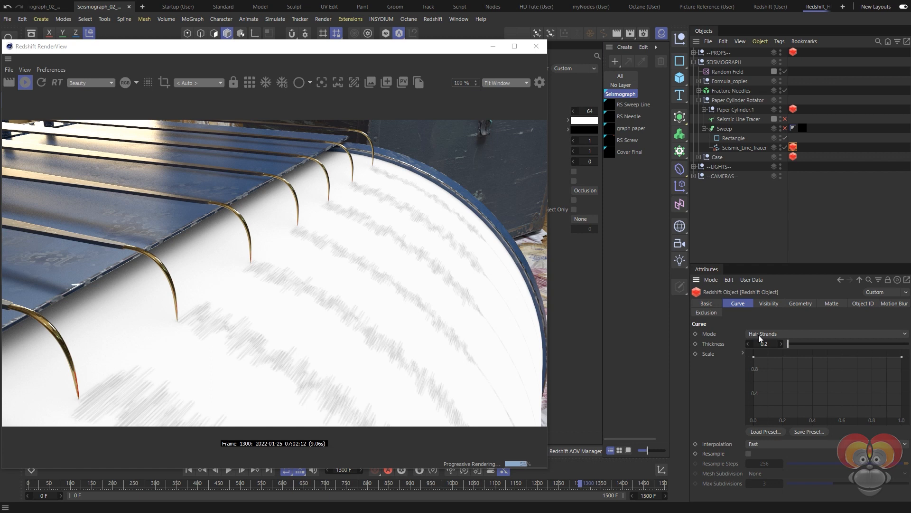
click(762, 303)
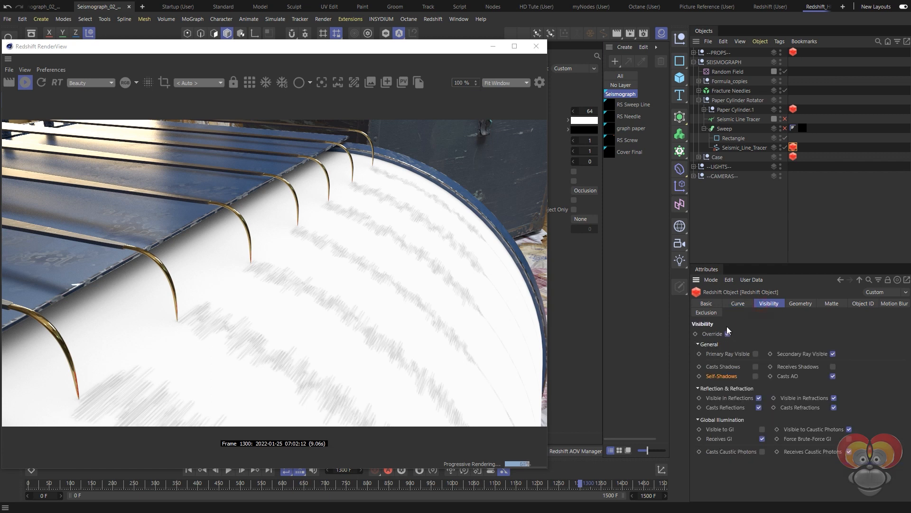
click(756, 353)
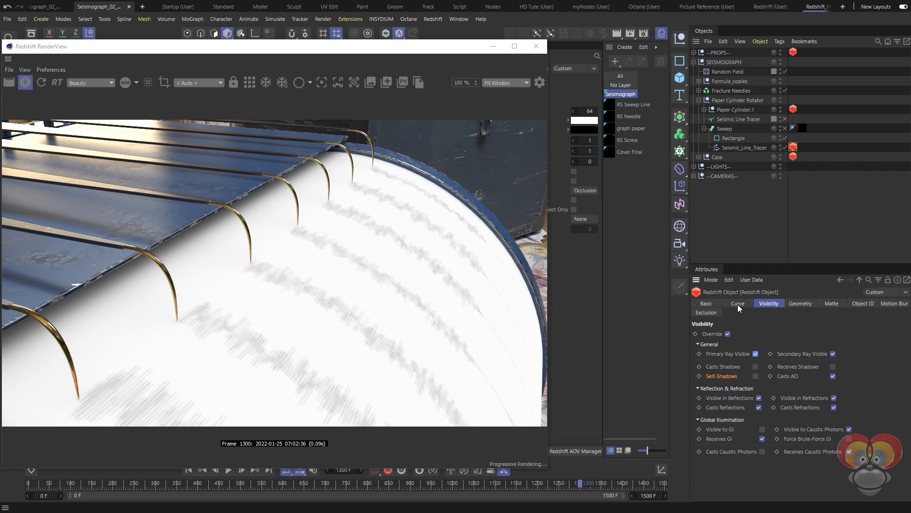
click(738, 307)
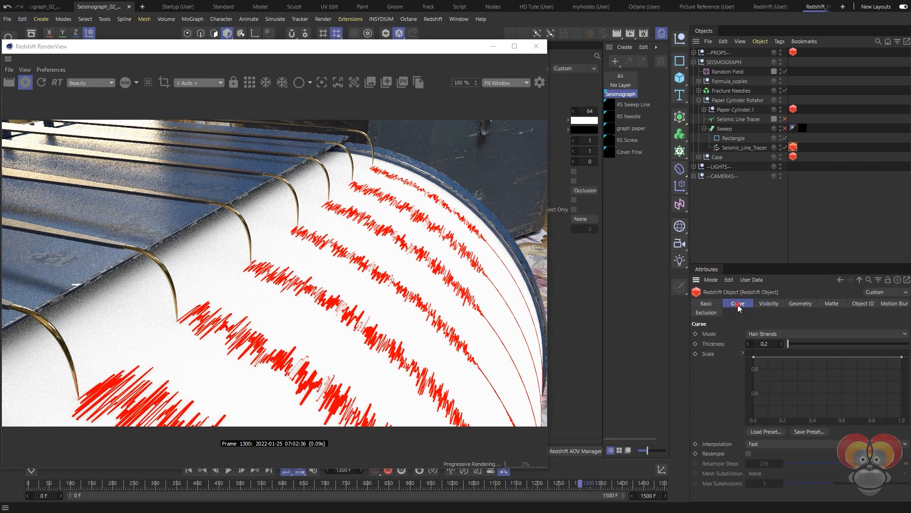
click(757, 333)
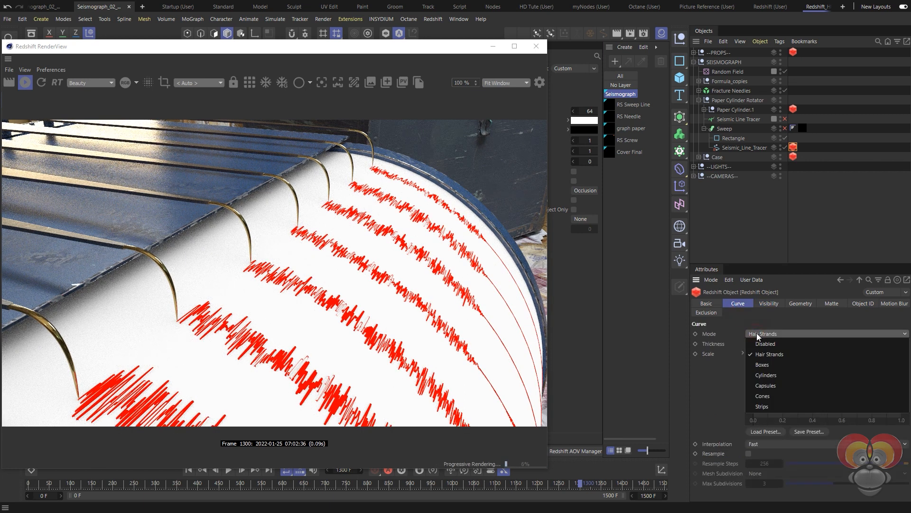
click(759, 375)
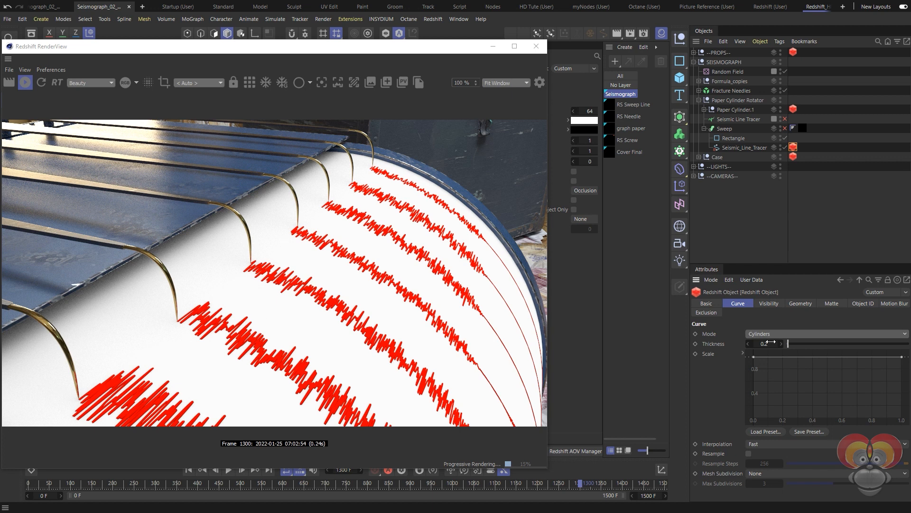
- Turn off Primary Ray Visible for the Seismic_Line_Tracer and set its curve thickness to 0.15
click(768, 304)
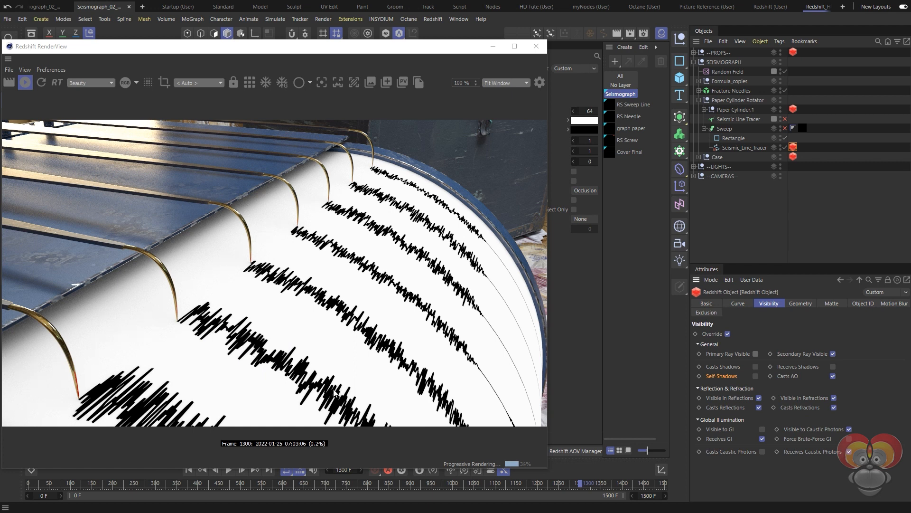
click(739, 305)
click(764, 344)
text(0.15)
key(Return)
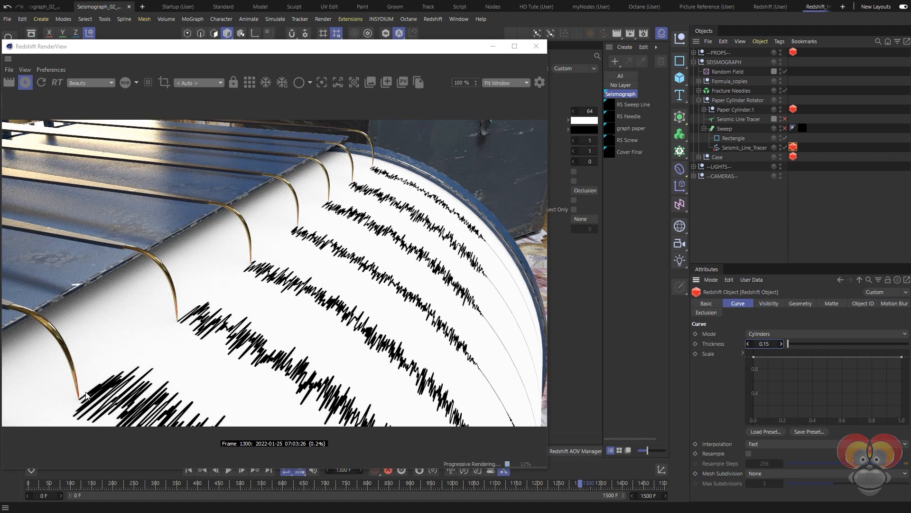
- Turn off Visible in Reflections and Visible in Refractions for the Seismic_Line_Tracer, and move the render window aside
click(770, 304)
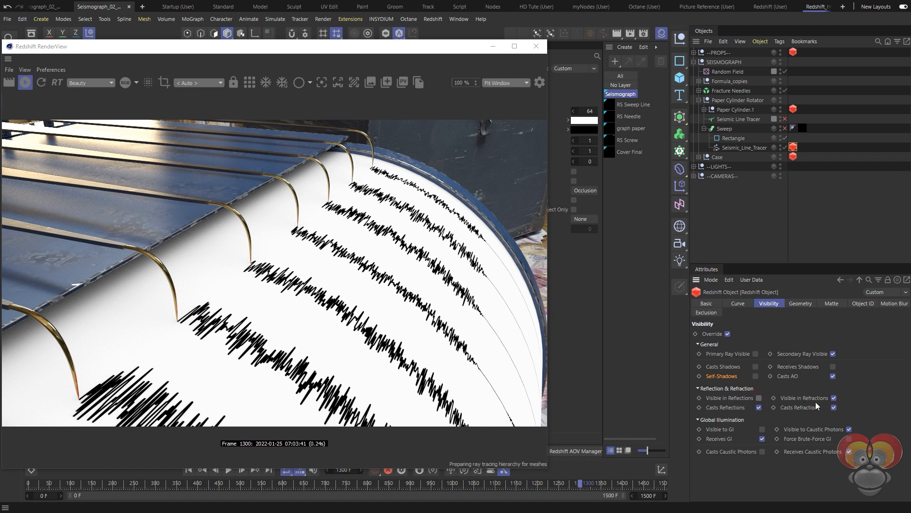
click(833, 398)
drag(366, 56, 562, 47)
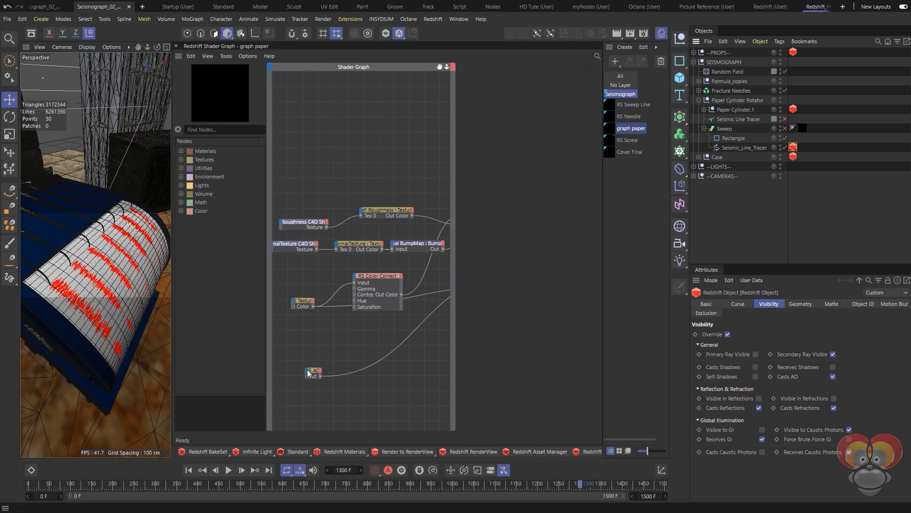
- Move the AO node closer to the graph texture node and tidy their placement in the shader graph
drag(311, 374, 313, 357)
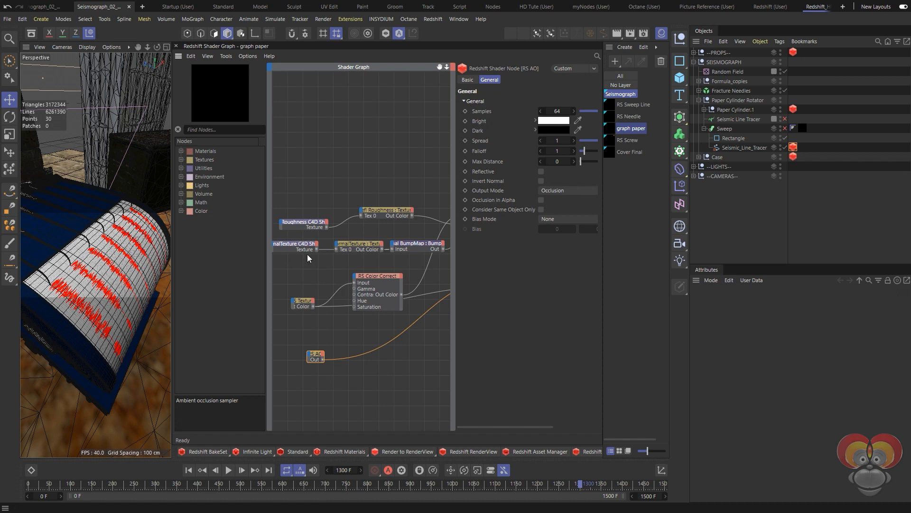
mouse_move(305, 303)
mouse_down()
mouse_move(295, 299)
mouse_move(303, 300)
mouse_up()
middle_drag(404, 259, 380, 271)
mouse_move(429, 252)
middle_down()
mouse_move(397, 254)
mouse_move(405, 265)
mouse_move(426, 255)
middle_up()
middle_drag(366, 254, 358, 284)
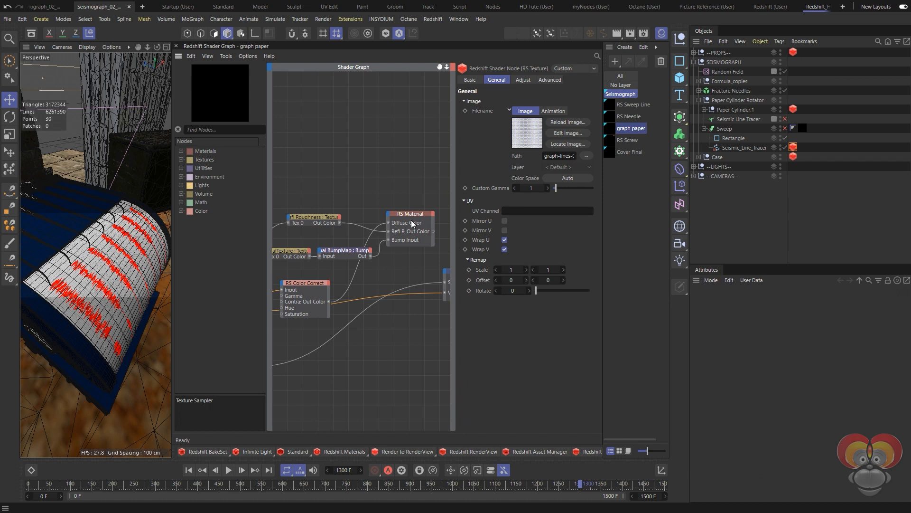
middle_drag(341, 250, 411, 233)
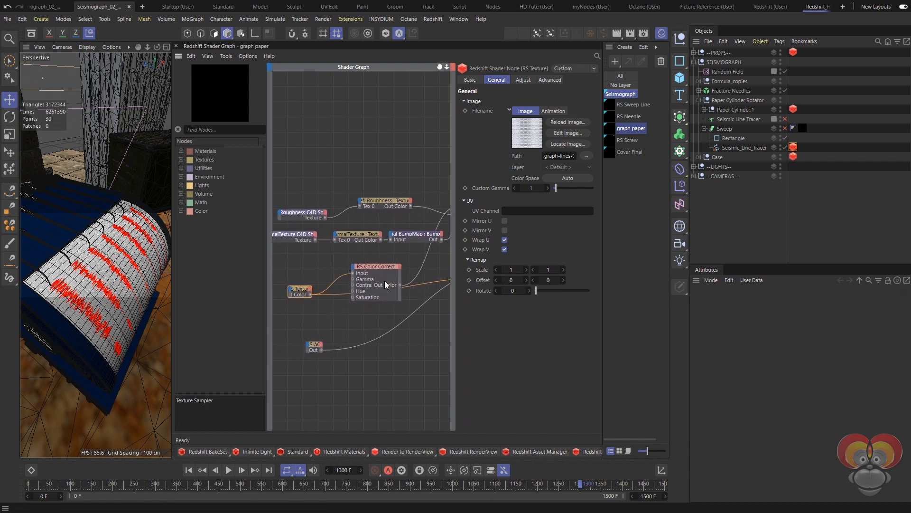
mouse_move(384, 275)
middle_down()
mouse_move(360, 286)
mouse_move(392, 269)
middle_up()
drag(302, 289, 302, 293)
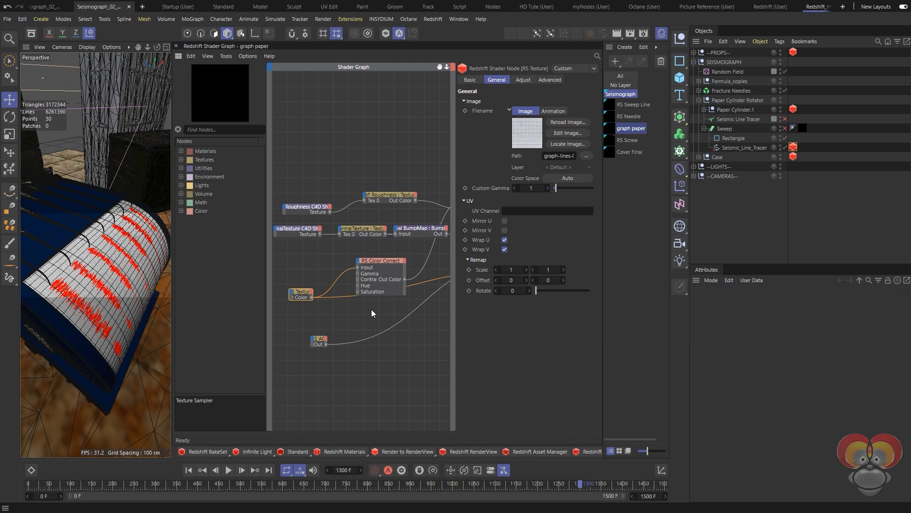
- Add a Color Constant node set to red (R 213, G 6, B 6) and arrange it with the texture and color correction nodes
click(180, 211)
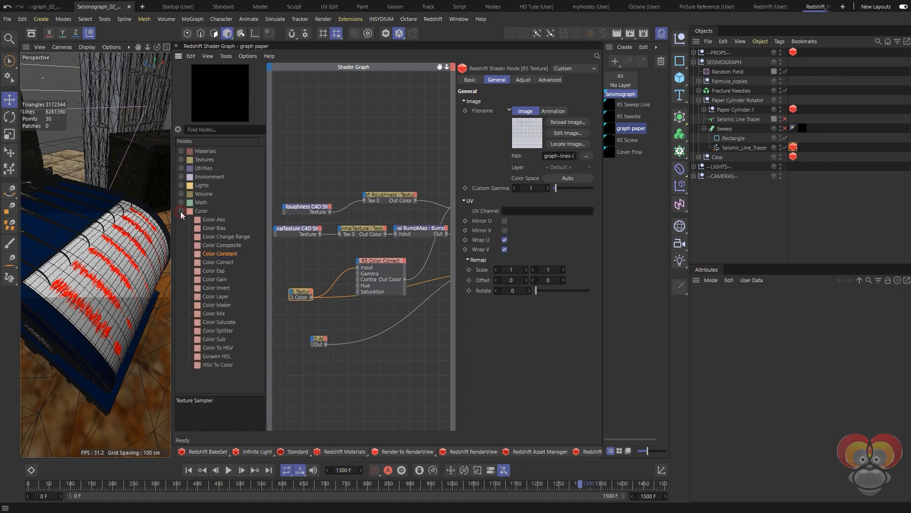
drag(226, 255, 311, 308)
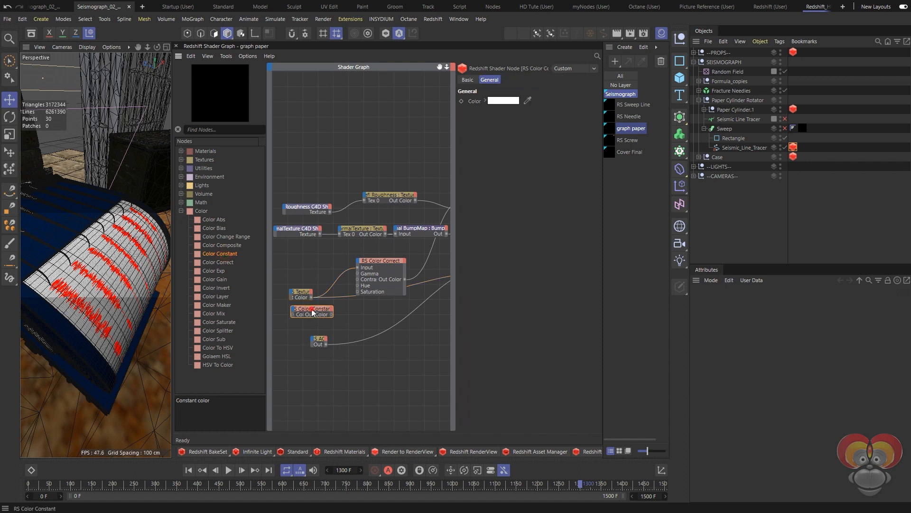
click(503, 100)
drag(468, 159, 478, 160)
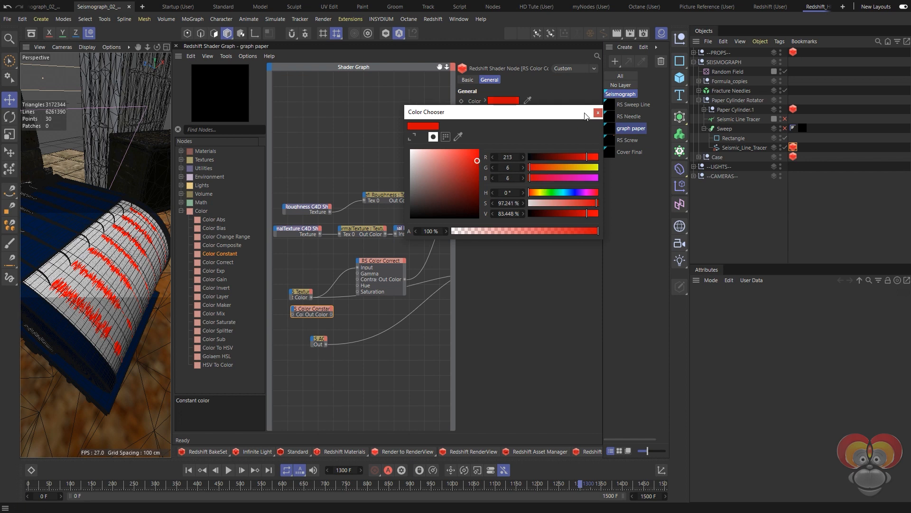
click(598, 113)
drag(322, 309, 309, 282)
drag(377, 262, 303, 287)
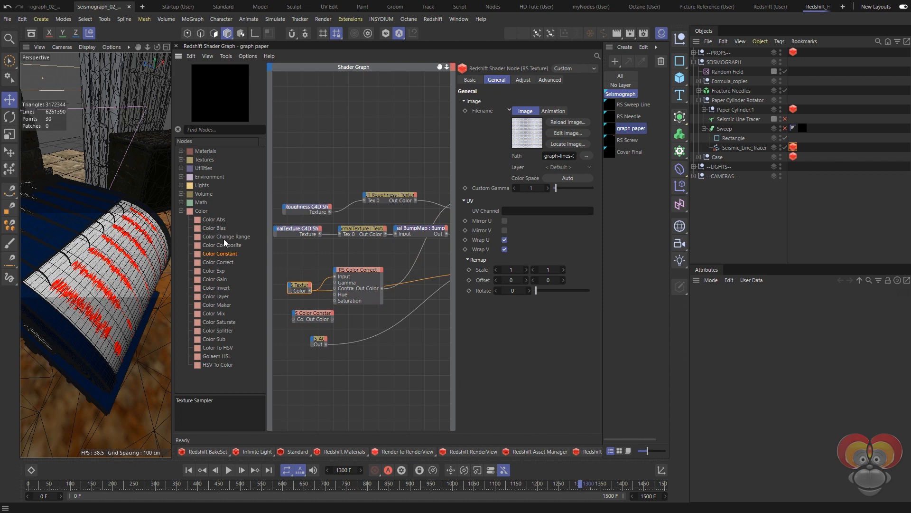
- Add a Color Mix node and connect the AO node's output to its Mix Amount, adjusting the AO node's placement
drag(210, 312, 399, 314)
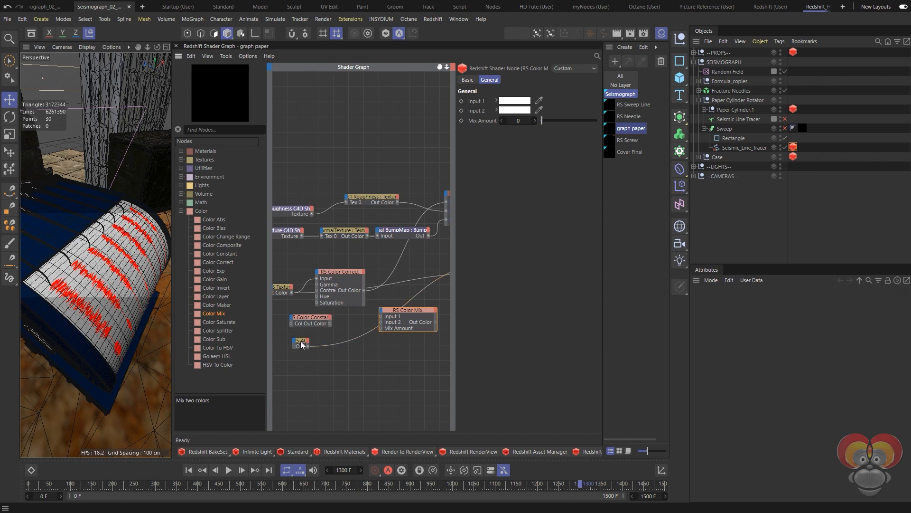
drag(307, 346, 380, 329)
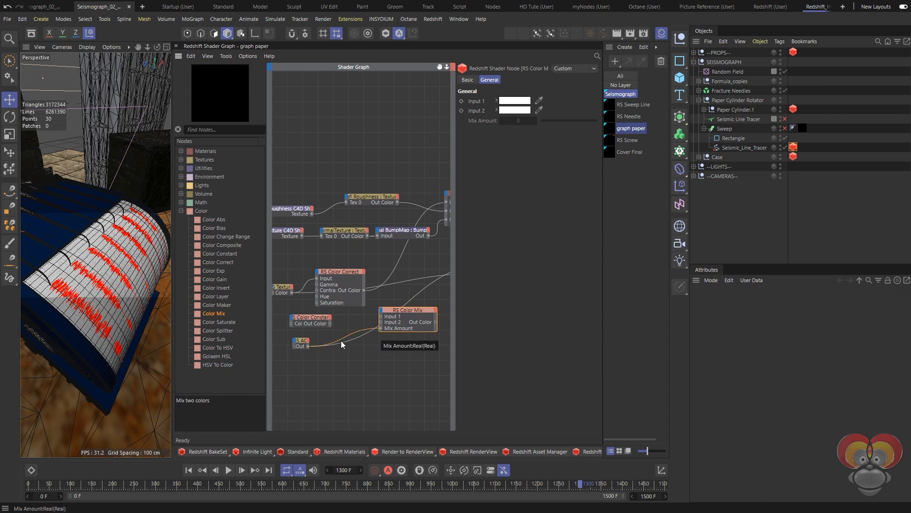
click(305, 344)
drag(305, 342, 305, 343)
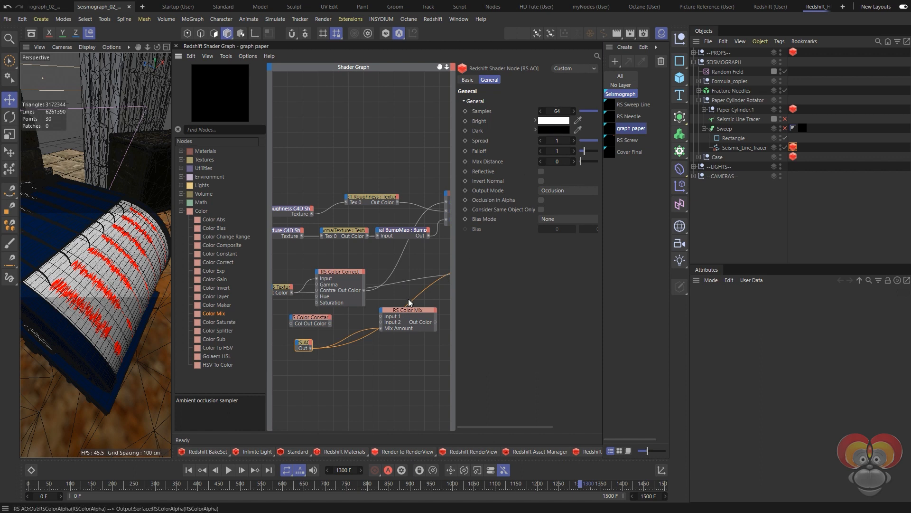
- Connect the red Color Constant to Color Mix Input 1 and the Color Correct output to Input 2, tidying the nodes
drag(330, 323, 380, 322)
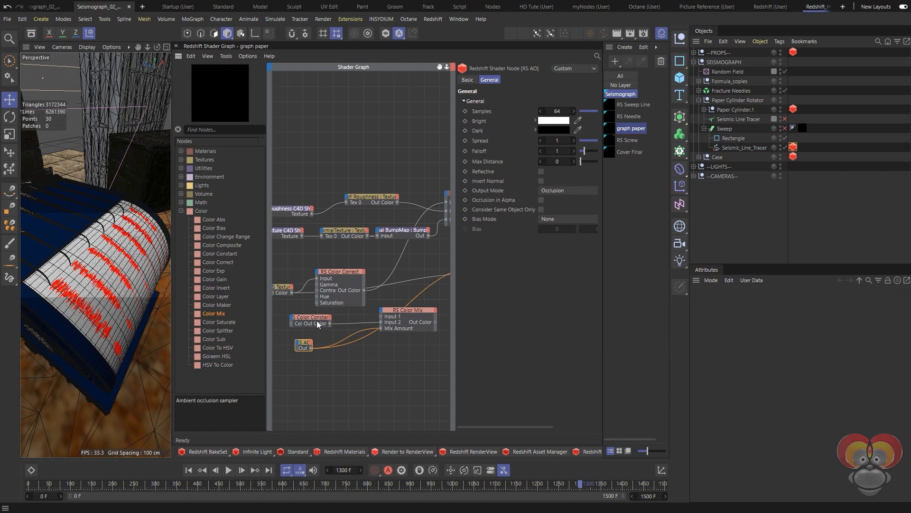
click(353, 323)
click(304, 345)
mouse_move(559, 126)
drag(302, 340, 307, 342)
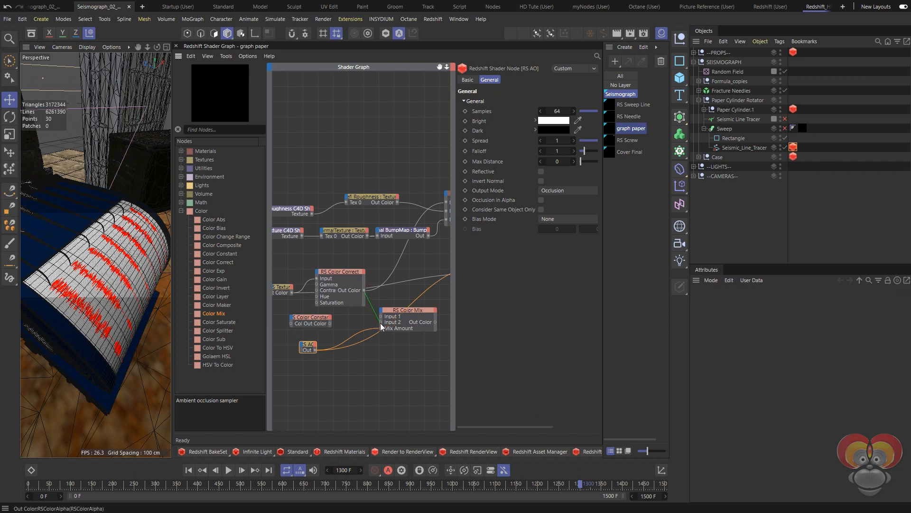
drag(380, 323, 381, 322)
drag(374, 320, 381, 317)
drag(313, 319, 320, 319)
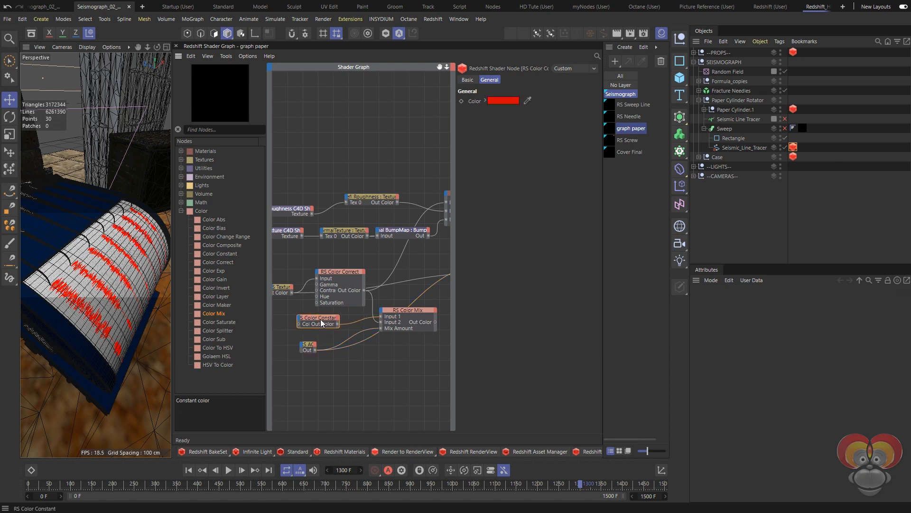
- Restart the live render in an enlarged RenderView, route the Color Mix node to the material output, and uncover the node settings
drag(910, 279, 531, 77)
click(467, 110)
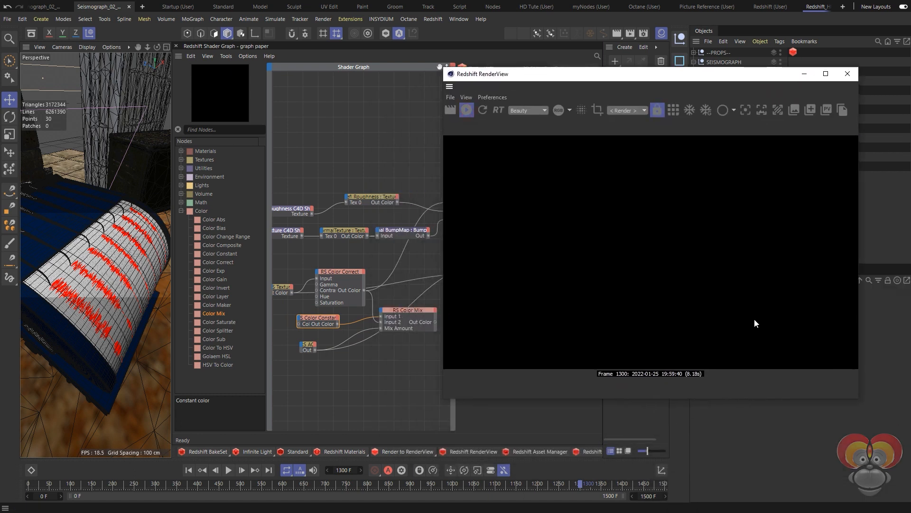
drag(857, 400, 907, 396)
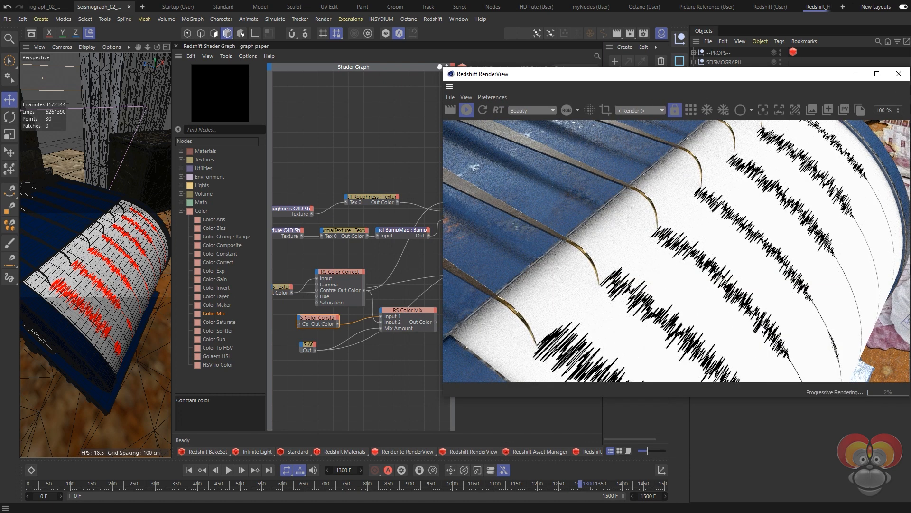
click(417, 310)
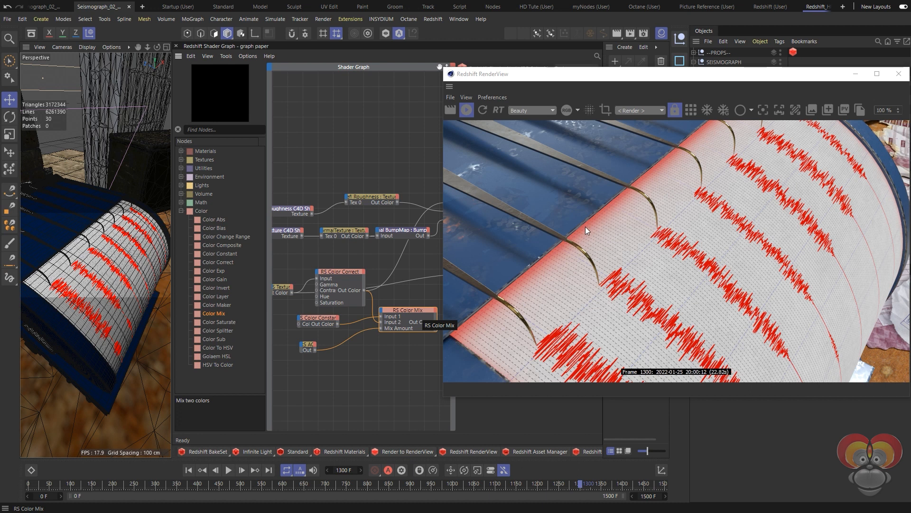
drag(573, 76, 574, 74)
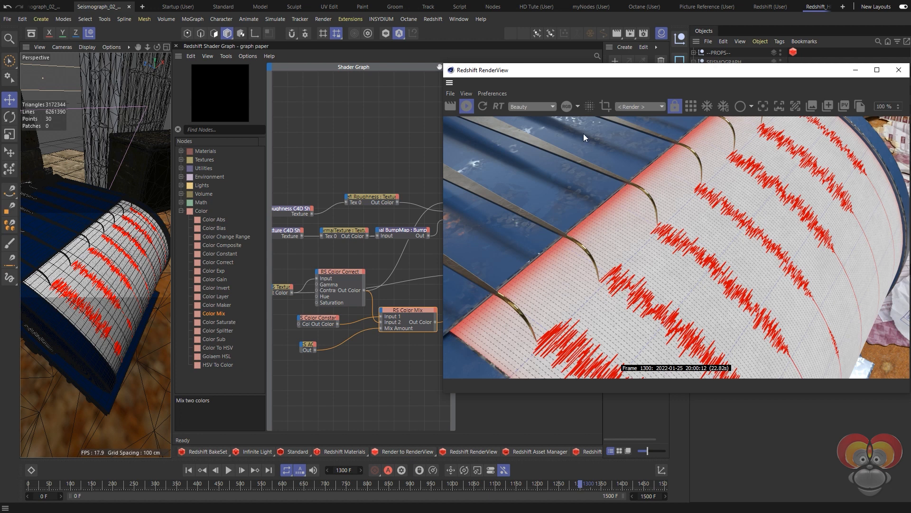
drag(562, 76, 555, 206)
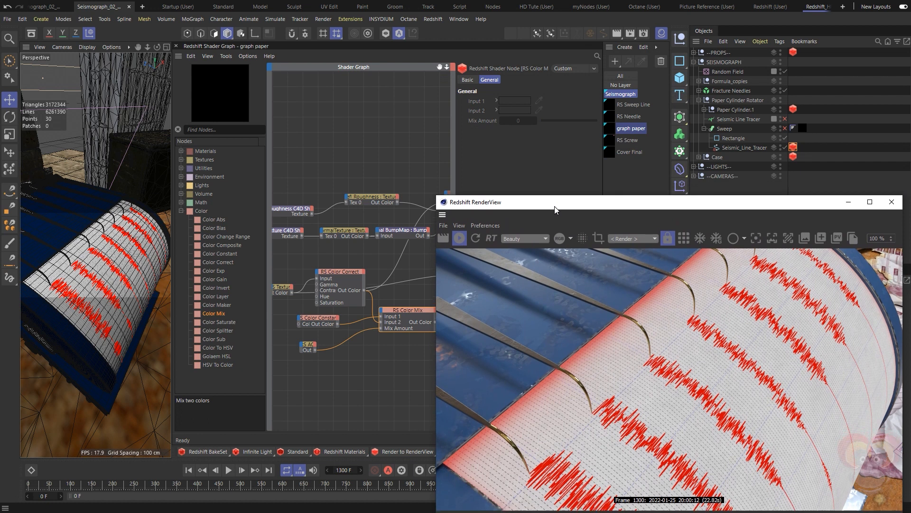
- Set the AO node's Dark color to a gray with 50% brightness value
click(313, 347)
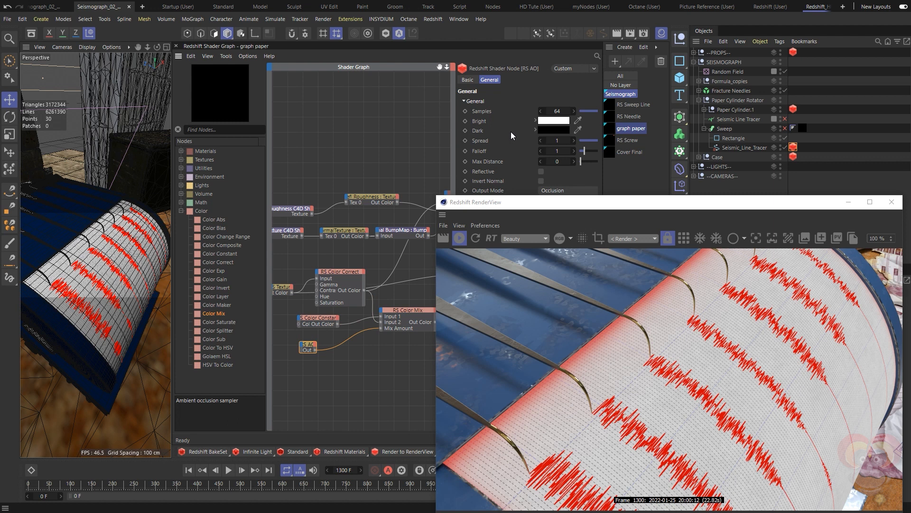
click(543, 130)
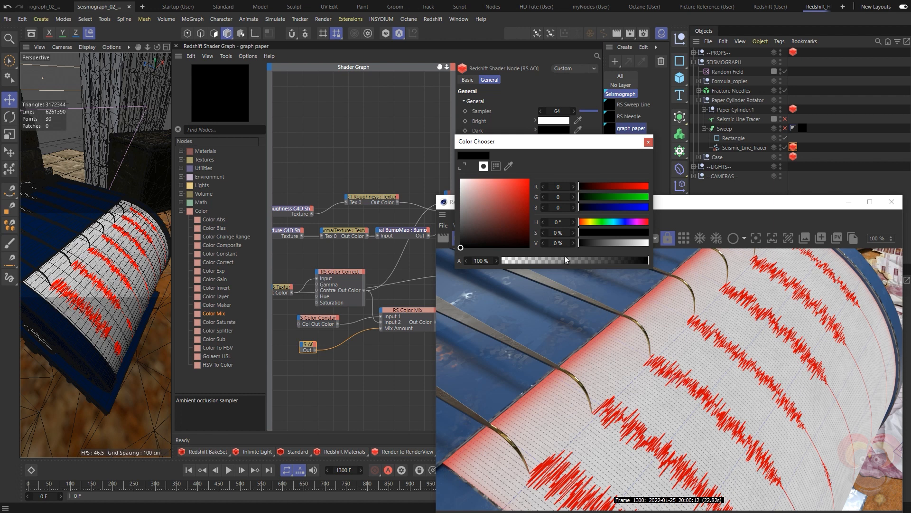
click(558, 243)
text(50)
key(Return)
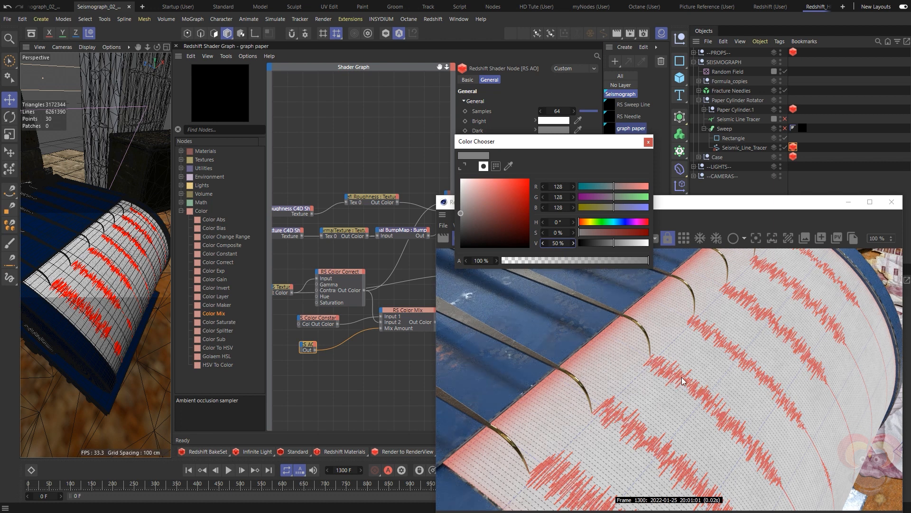
- Try brightness values of 10% and 20% for the AO node's Dark color
click(557, 242)
text(10)
key(Return)
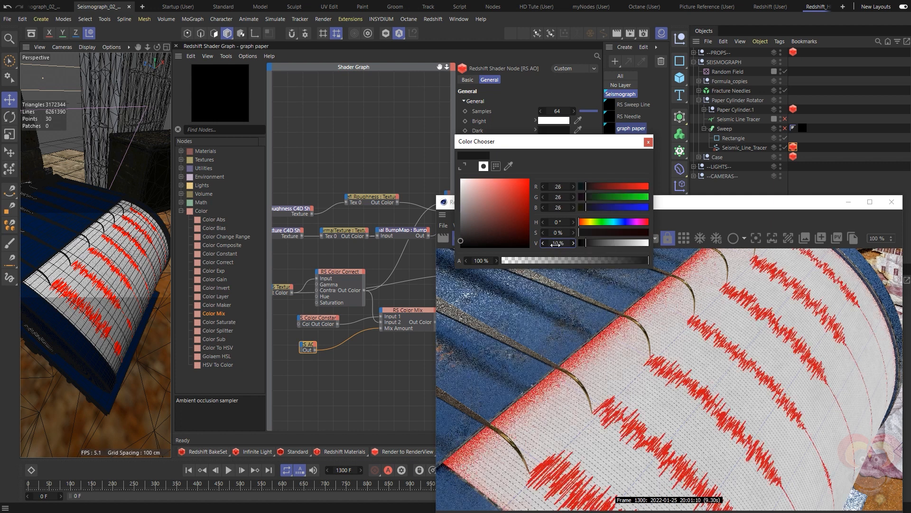
click(556, 243)
text(20)
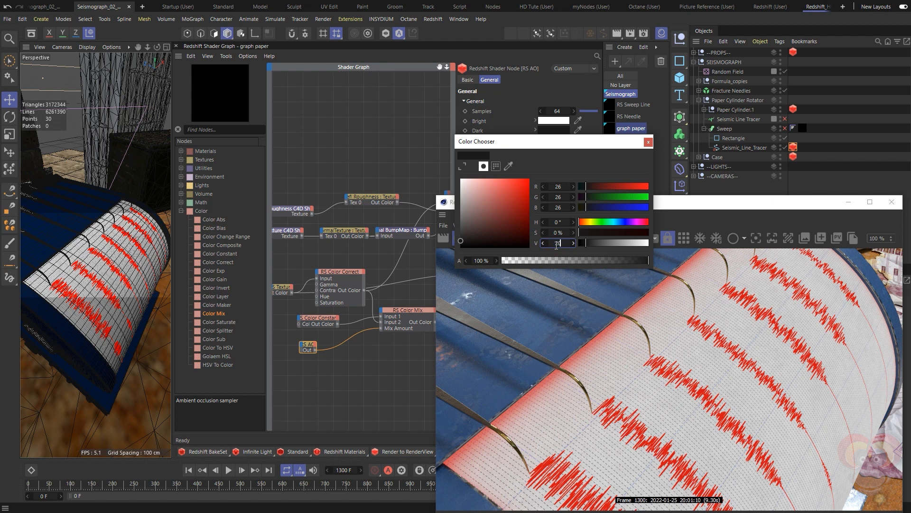
key(Return)
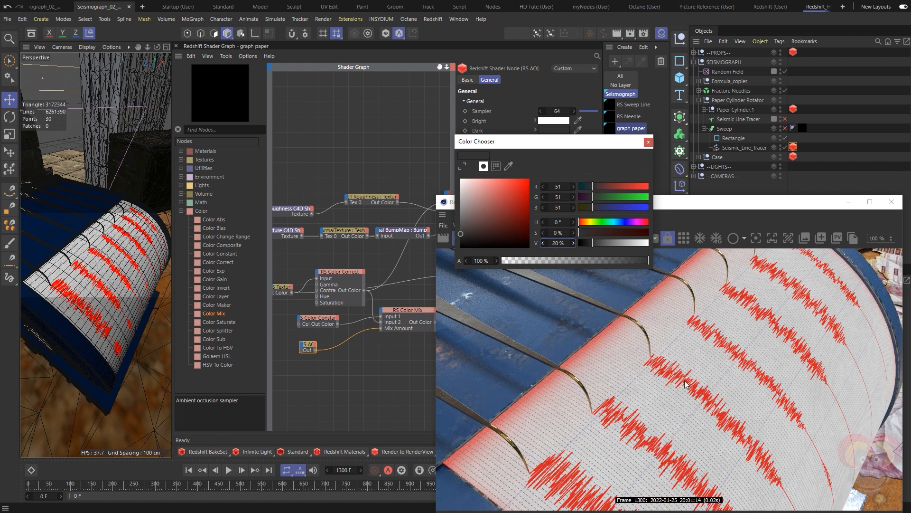
- Set the AO node's Dark color brightness value to 25% and close the color chooser
double_click(557, 243)
text(25)
key(Tab)
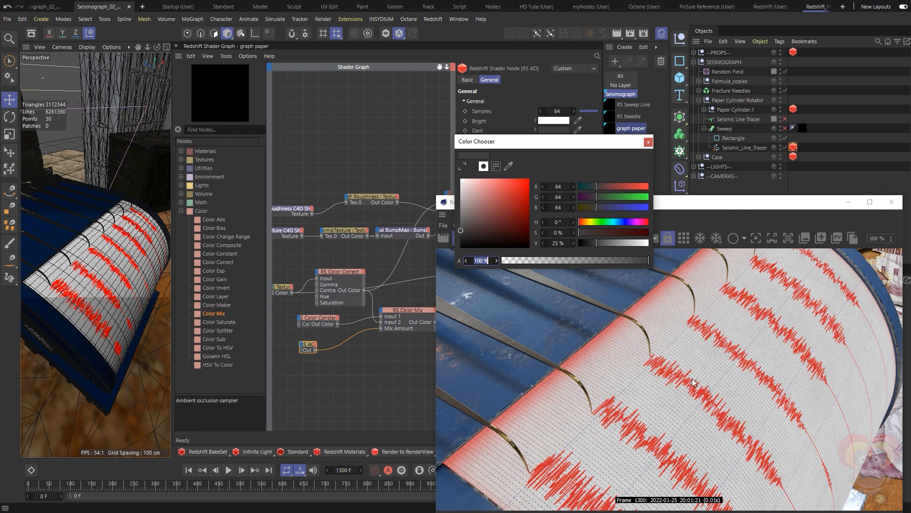
click(647, 143)
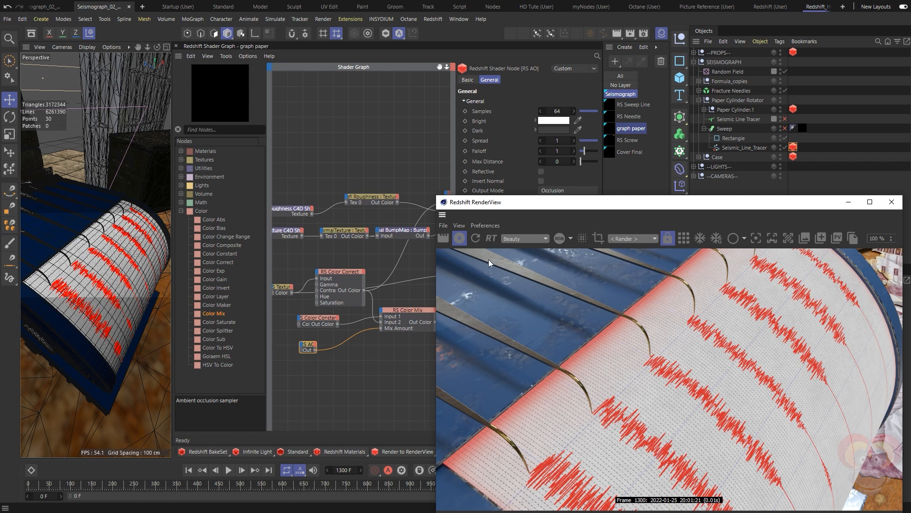
- Move the render window aside, add a Maxon Noise node below the AO node, and set its noise type to FBM
drag(522, 205, 910, 171)
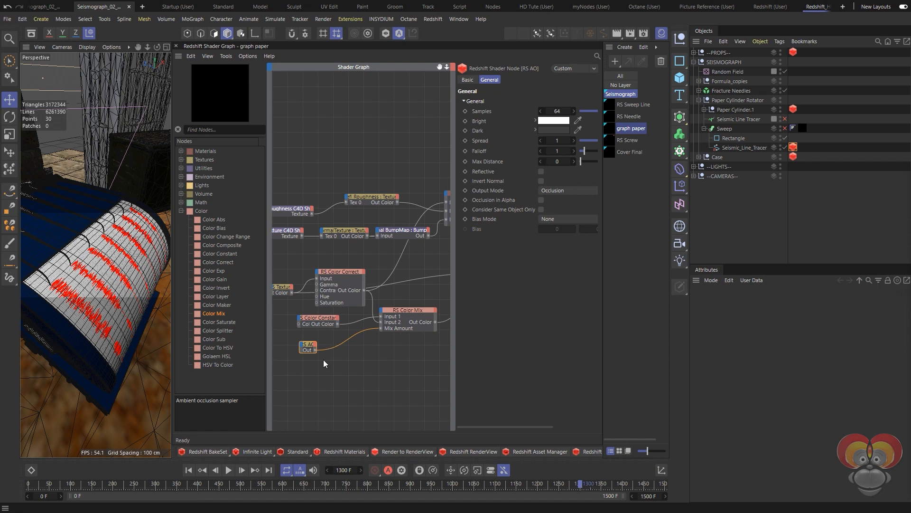
drag(302, 346, 314, 347)
click(179, 160)
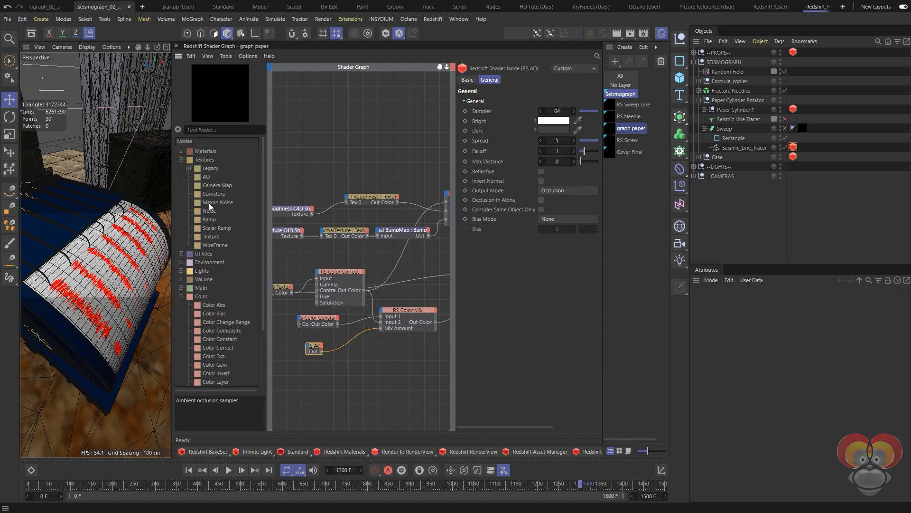
drag(209, 203, 336, 378)
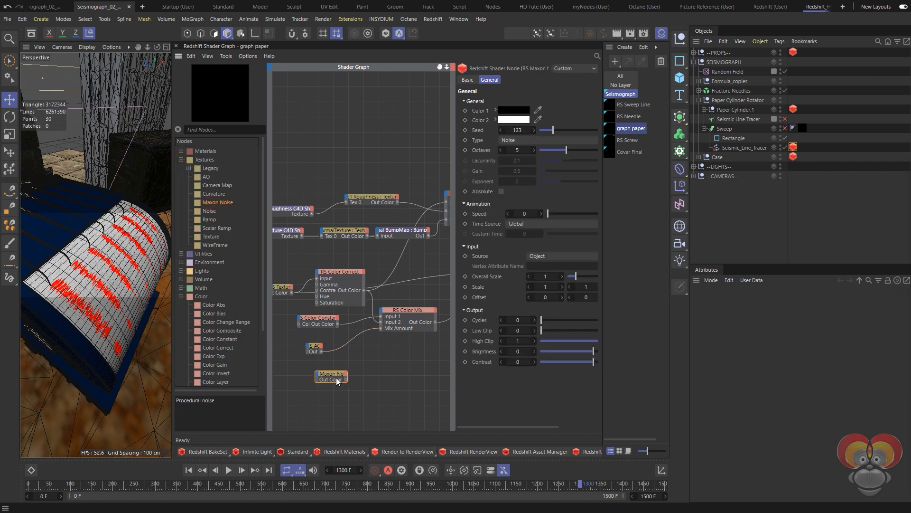
click(513, 140)
click(513, 224)
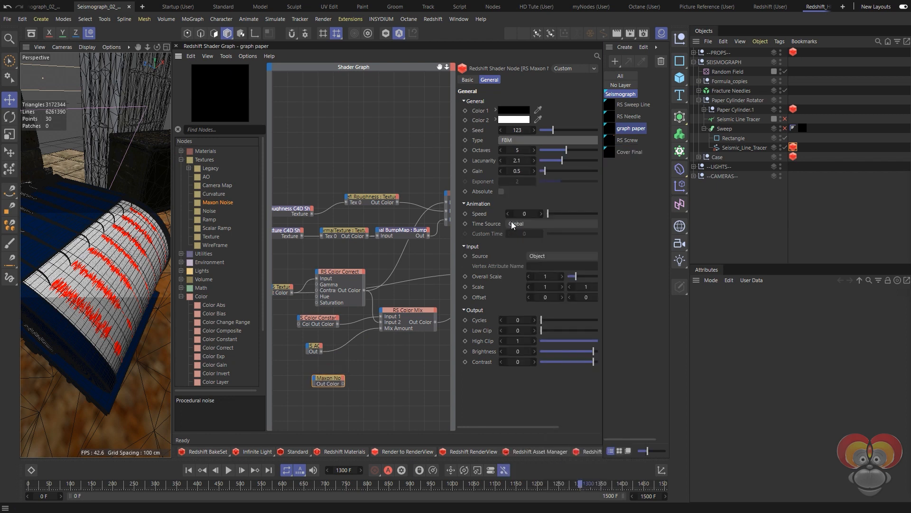
- Bring the RenderView window back, shrink it, and place it clear of the shader node settings
drag(910, 185, 708, 61)
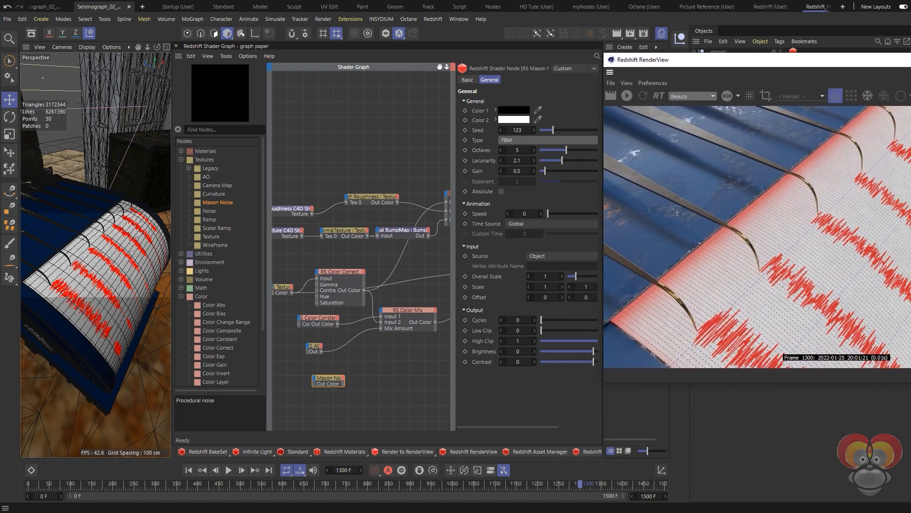
drag(910, 381, 893, 350)
drag(759, 66, 766, 235)
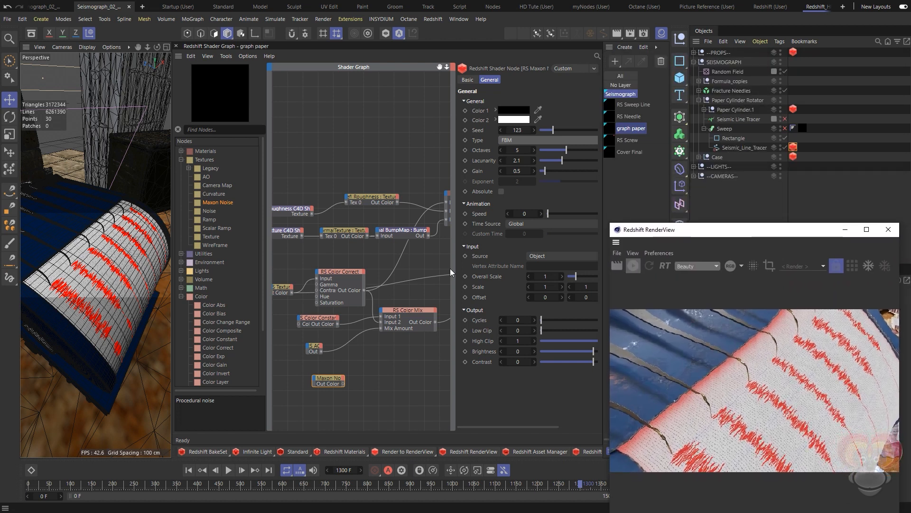
- Switch the active viewport to the Camera.1 close-up of the paper and start the live render from it
middle_click(145, 252)
middle_click(111, 176)
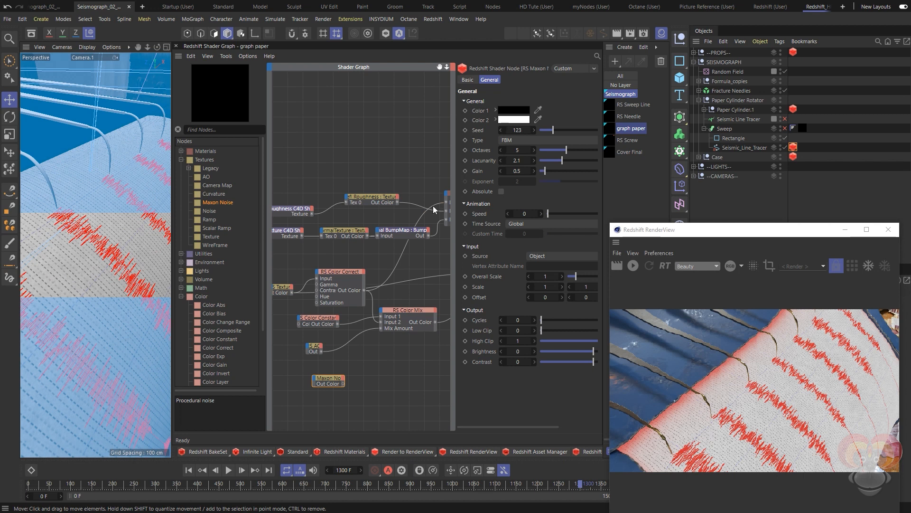
mouse_move(729, 230)
mouse_down()
mouse_move(556, 234)
mouse_move(630, 236)
mouse_move(729, 219)
mouse_up()
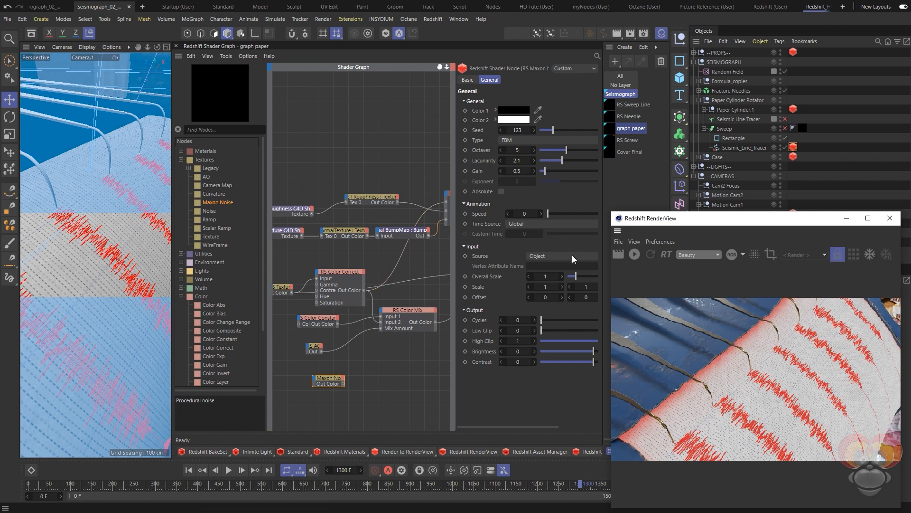
click(635, 255)
click(129, 247)
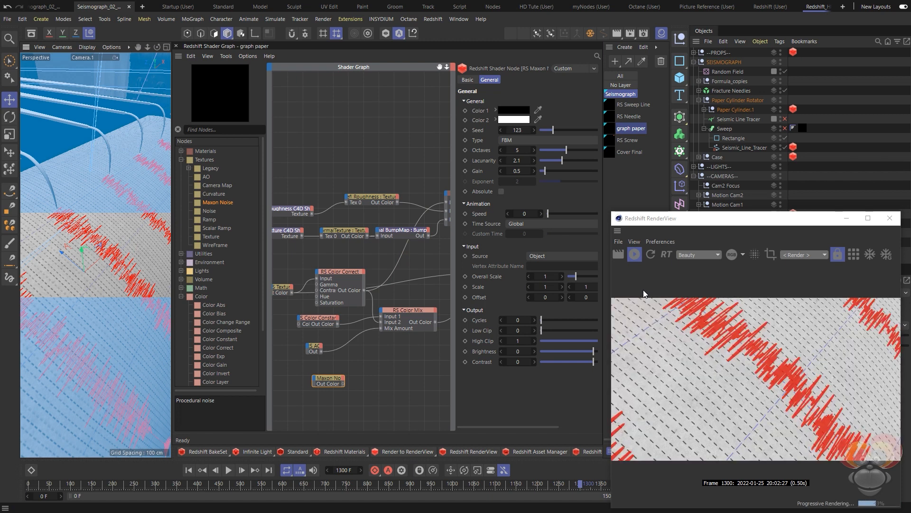
drag(692, 219, 695, 226)
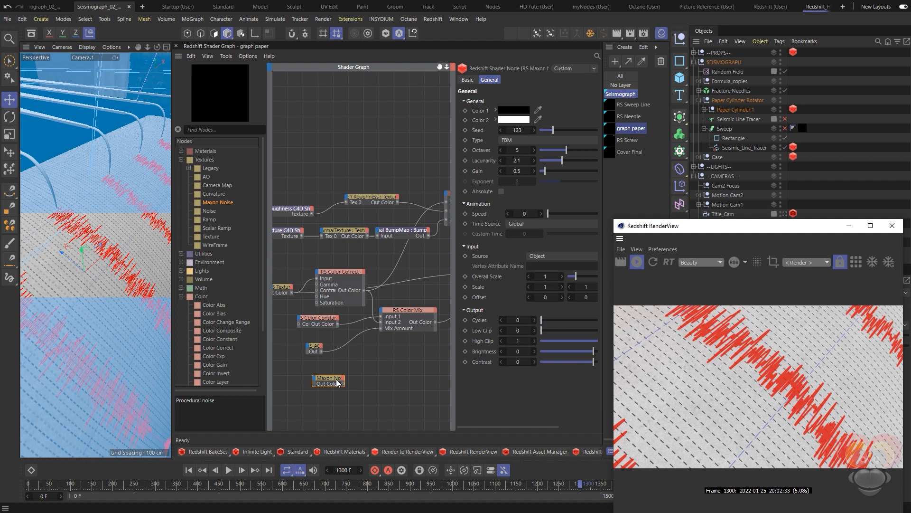
- Route the Maxon Noise node to the material output for preview and set its Overall Scale to 0.01
drag(336, 379, 329, 378)
key(o)
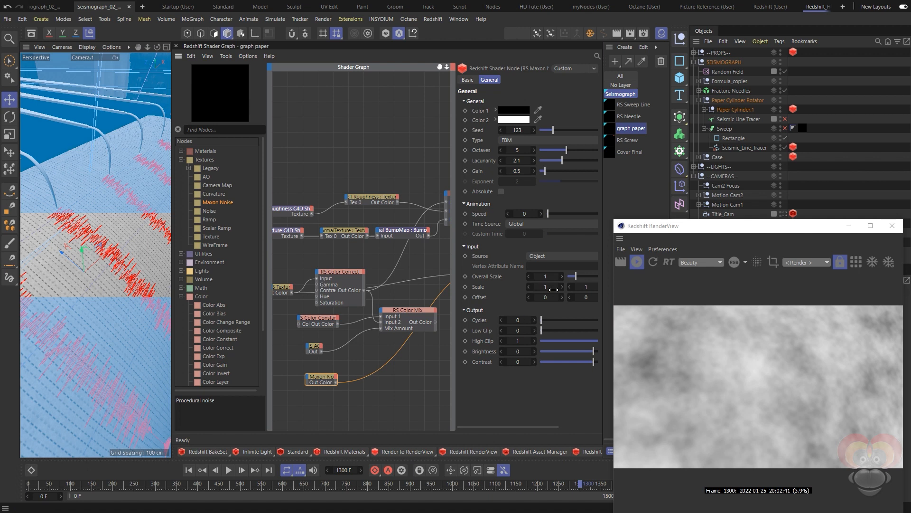
click(545, 276)
text(.01)
key(Return)
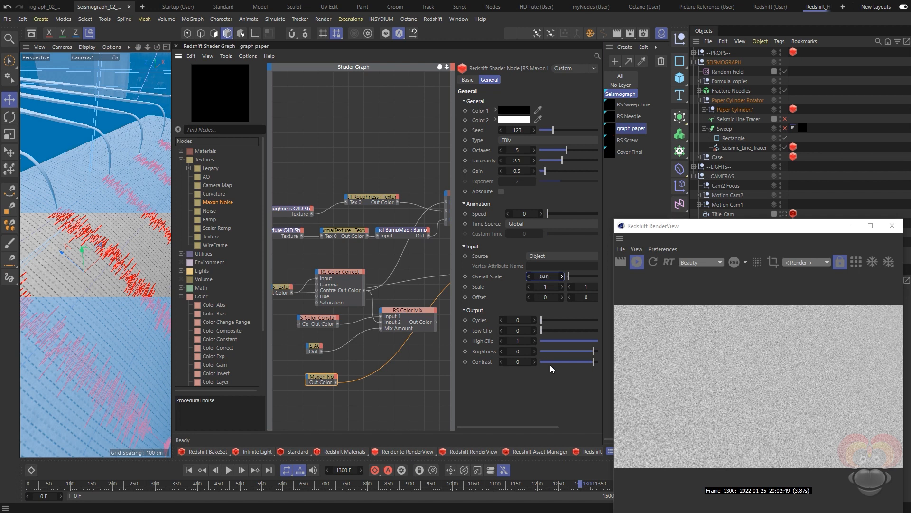
- Tidy the AO and Maxon Noise nodes and feed them into a new Color Composite node as Base Color and Blend Color
drag(315, 347, 328, 352)
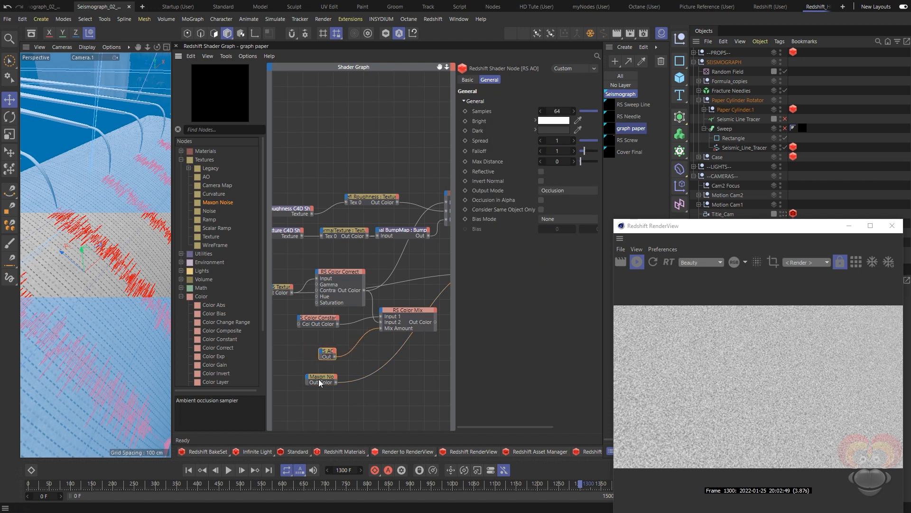
drag(319, 383, 321, 378)
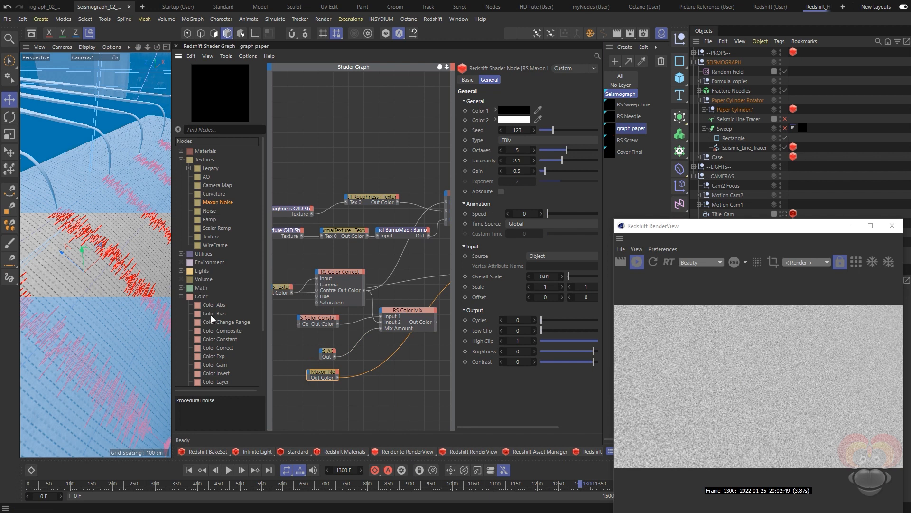
drag(220, 331, 364, 363)
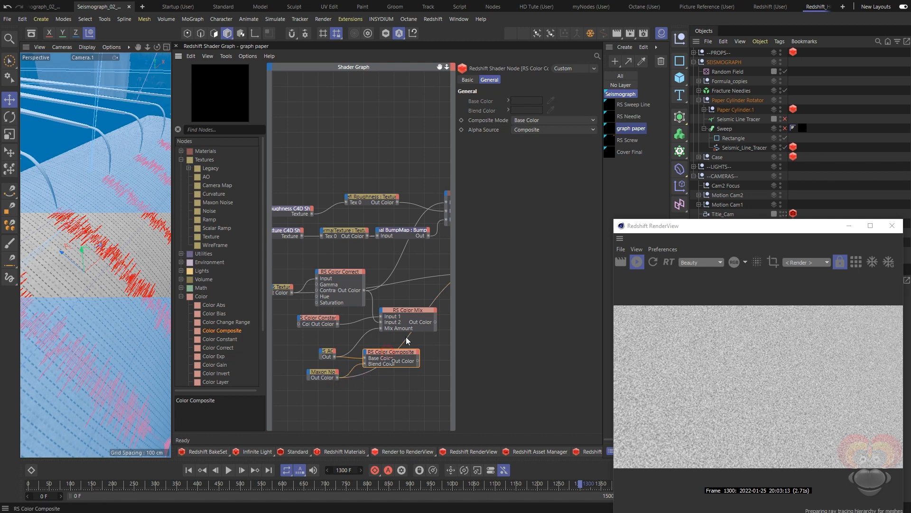
- Set the Color Composite node's Composite Mode to Lighten and route it to the output surface for preview
click(521, 120)
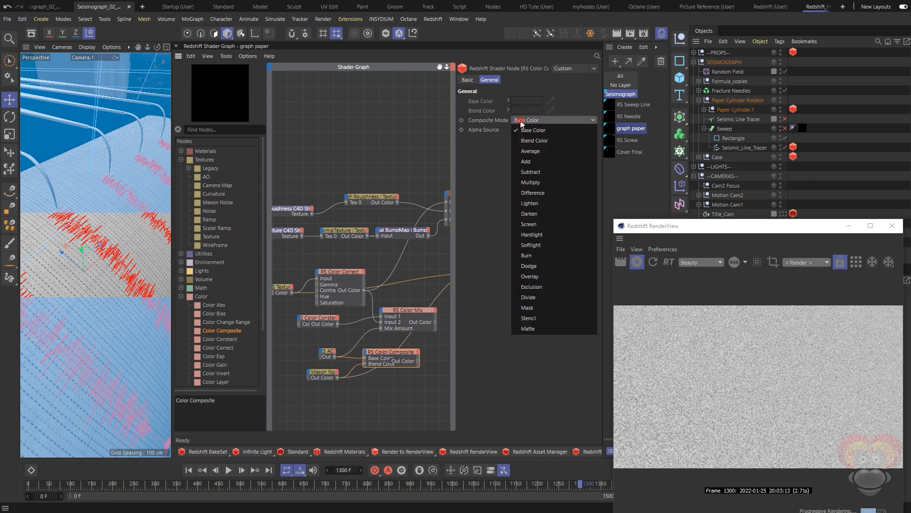
click(530, 204)
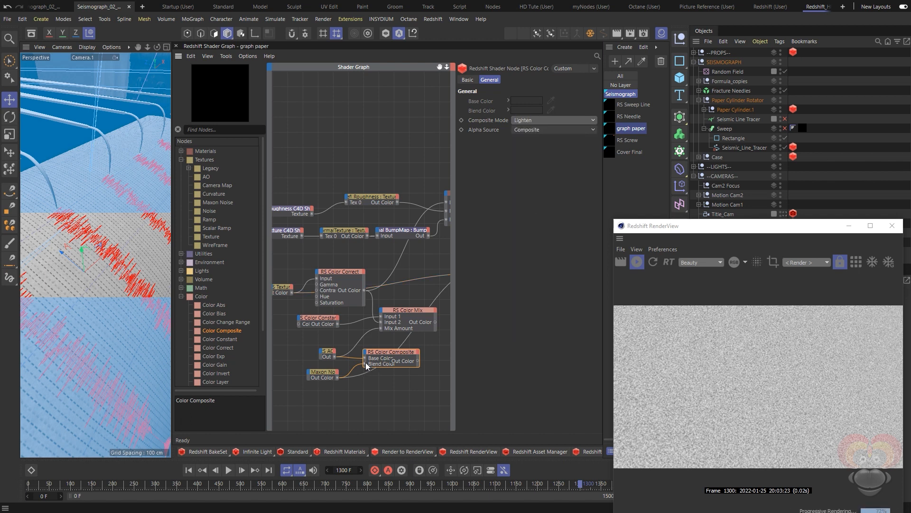
alt+double_click(386, 353)
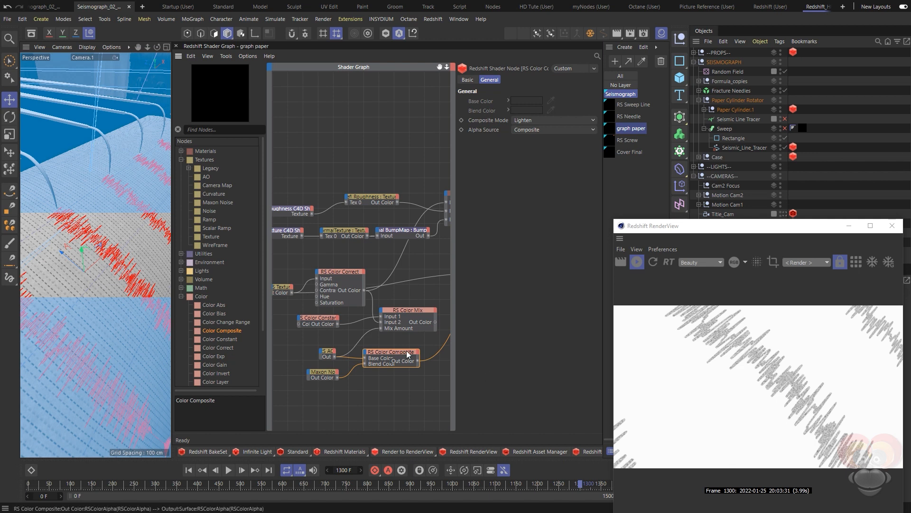
- Darken the Maxon Noise node's Color 2 to a grey of 60% value and check the traces up close
drag(322, 374, 326, 374)
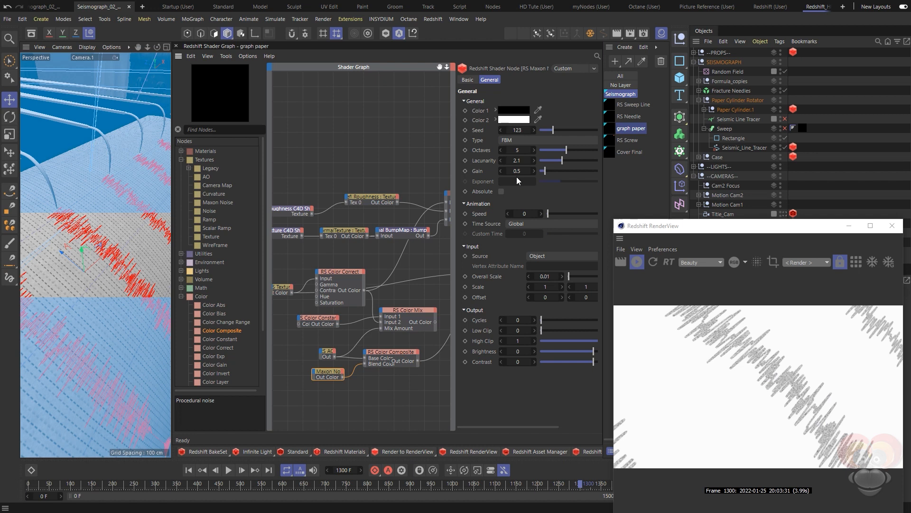
click(510, 120)
drag(601, 233, 581, 231)
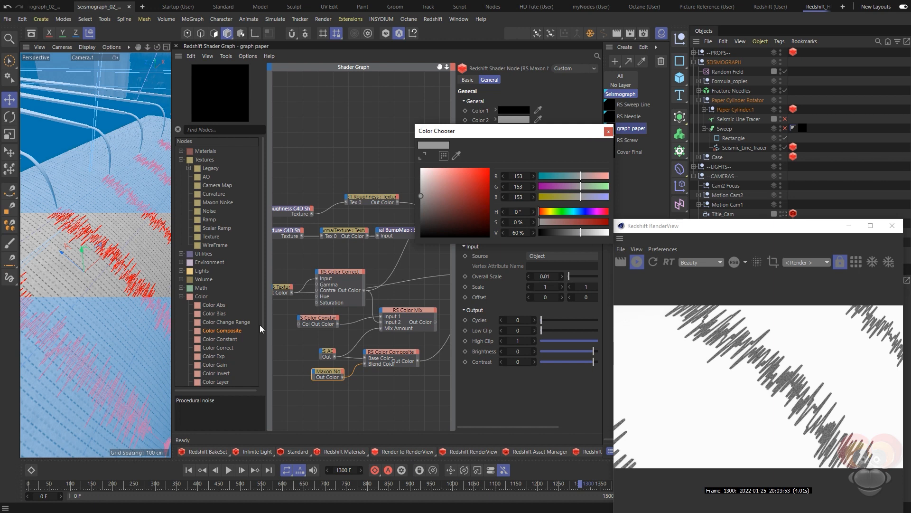
click(113, 255)
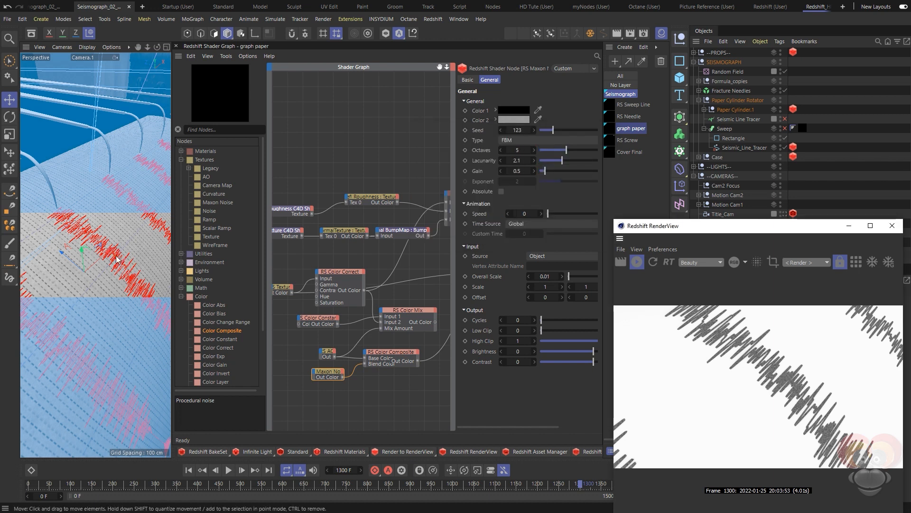
scroll(113, 259, up, 3)
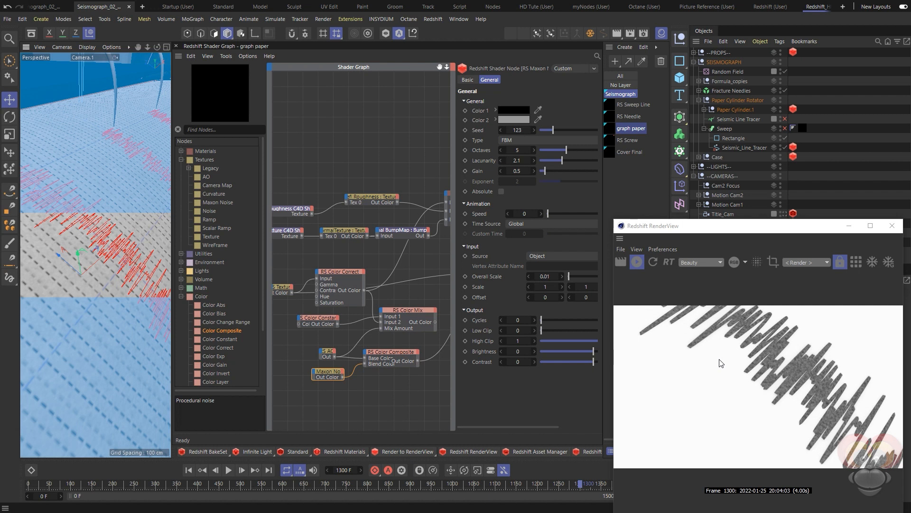
- Connect the Color Composite output to the Color Mix node's Mix Amount and preview the Color Mix through the output surface
middle_drag(416, 360, 392, 359)
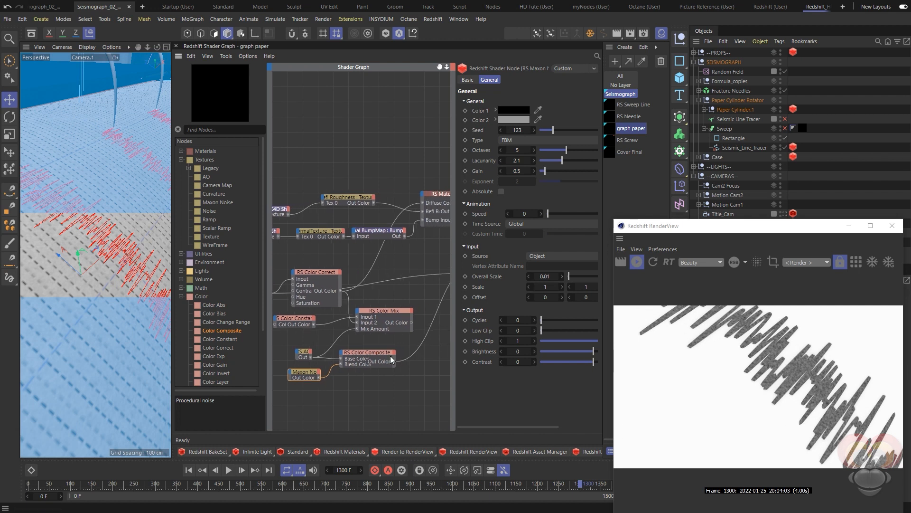
drag(357, 330, 357, 330)
click(389, 314)
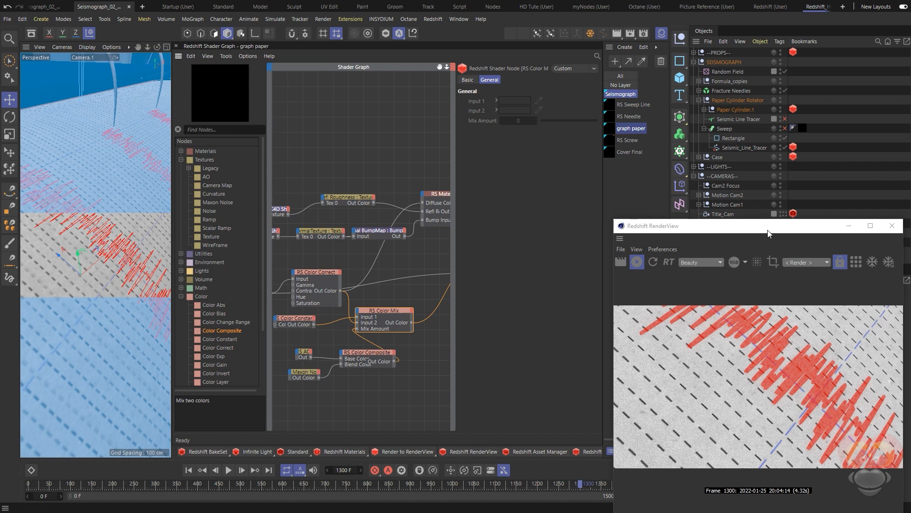
scroll(121, 257, down, 6)
scroll(116, 252, down, 6)
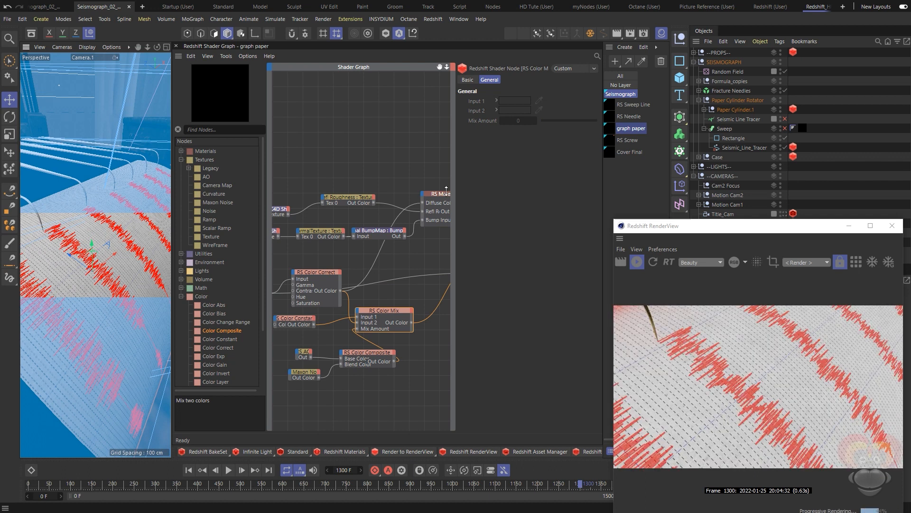
- Reconnect the RS Material to the output surface and feed the Color Mix output into its Diffuse Color
middle_drag(415, 210, 361, 206)
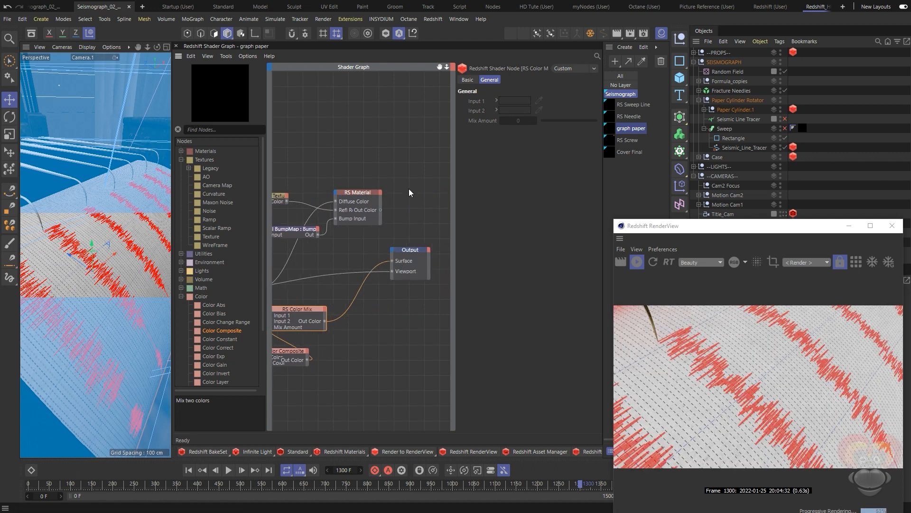
click(362, 195)
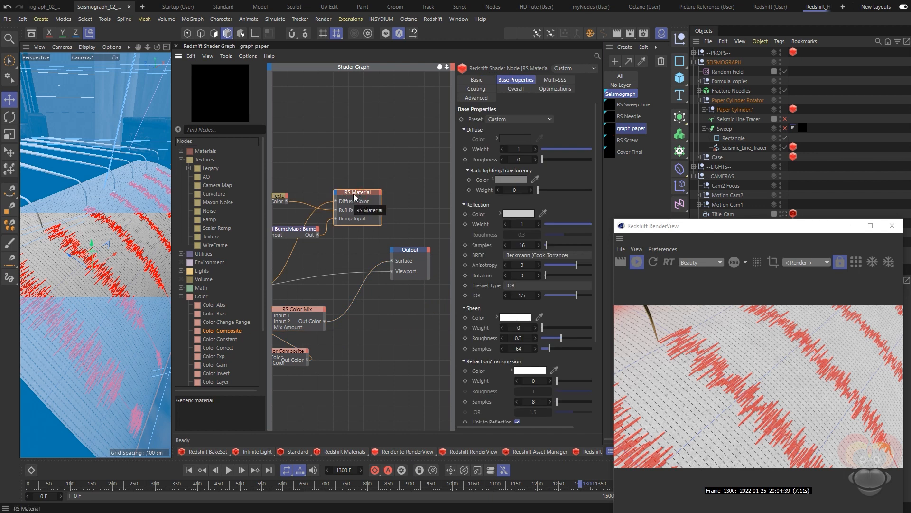
key(o)
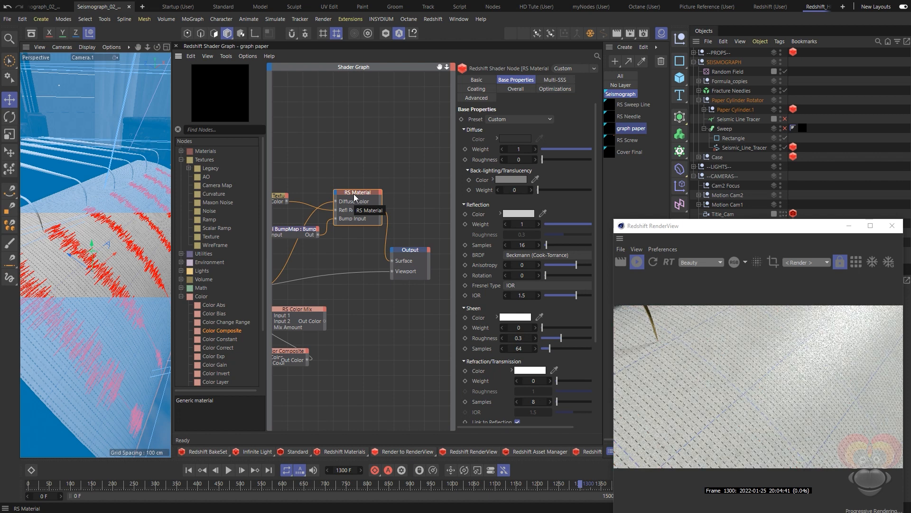
middle_drag(349, 220, 381, 220)
middle_drag(292, 287, 314, 284)
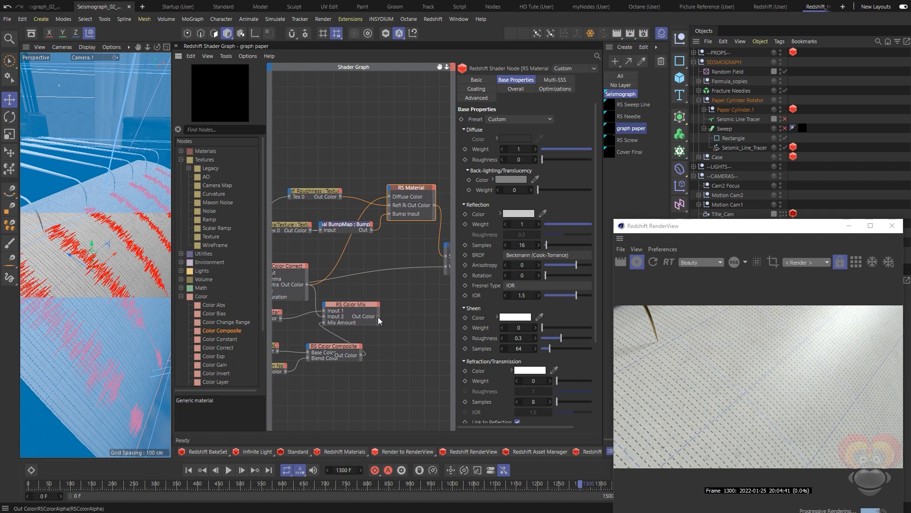
drag(401, 313, 389, 197)
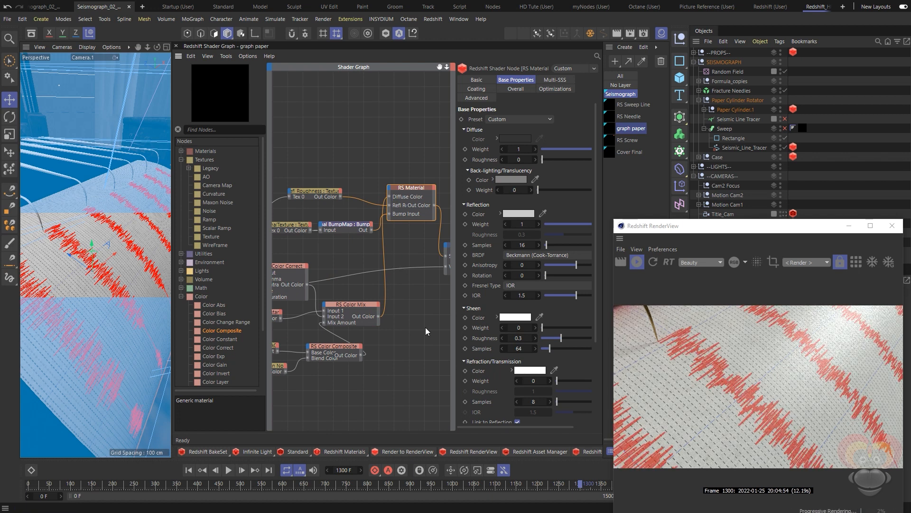
alt+drag(141, 265, 149, 254)
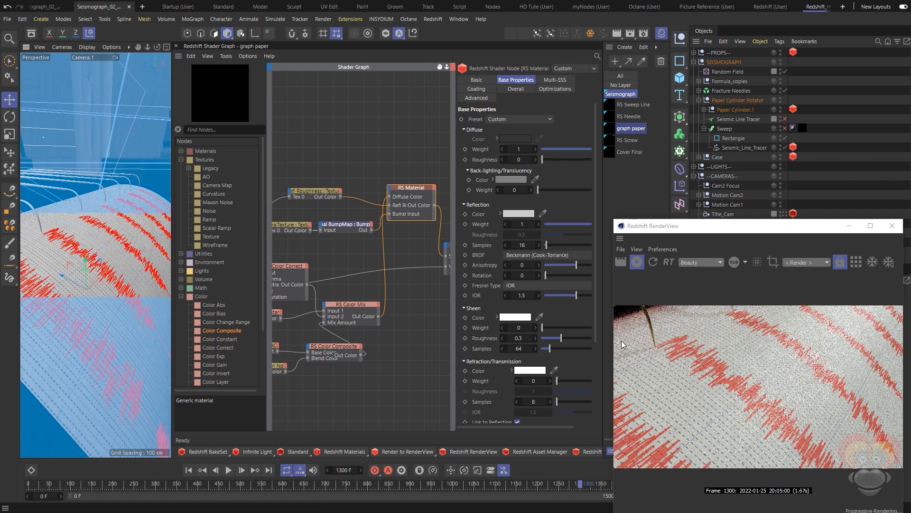
- Set the curve thickness in the Seismic_Line_Tracer's Redshift Object tag to 0.1
drag(720, 229, 435, 193)
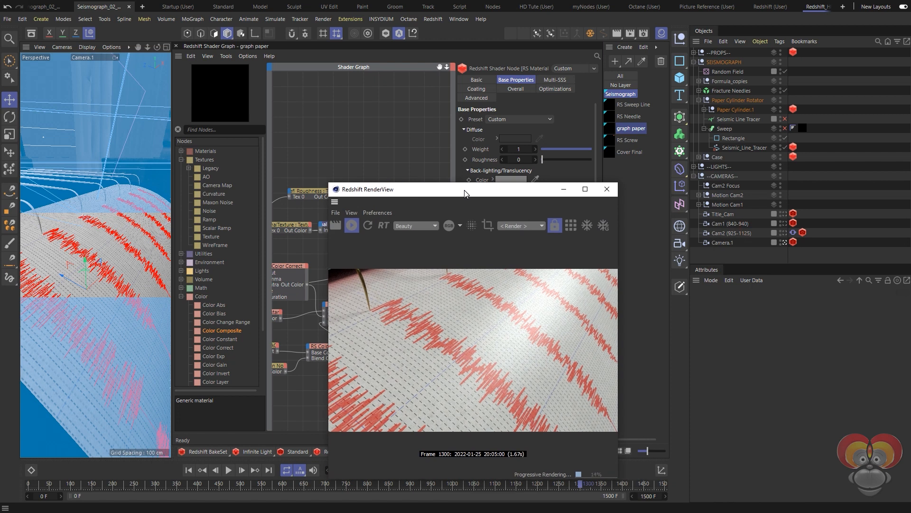
click(794, 149)
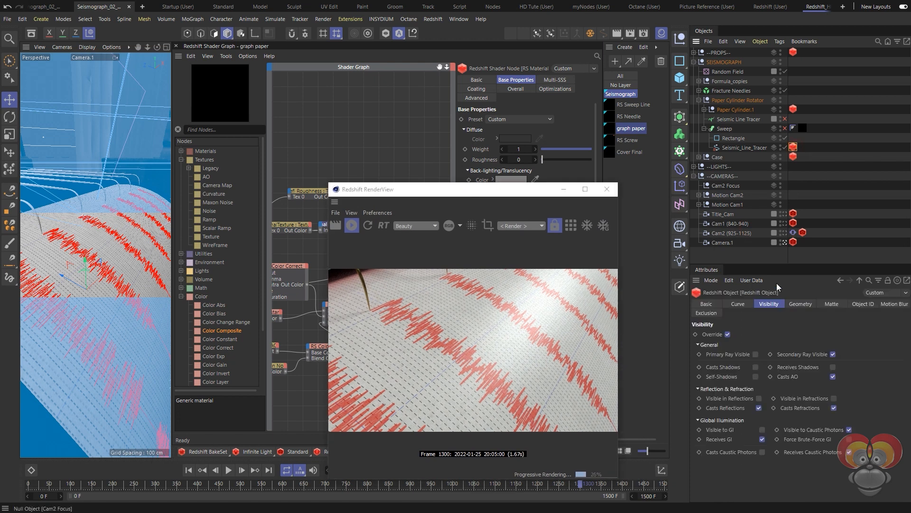
click(738, 304)
double_click(762, 344)
text(0.1)
key(Return)
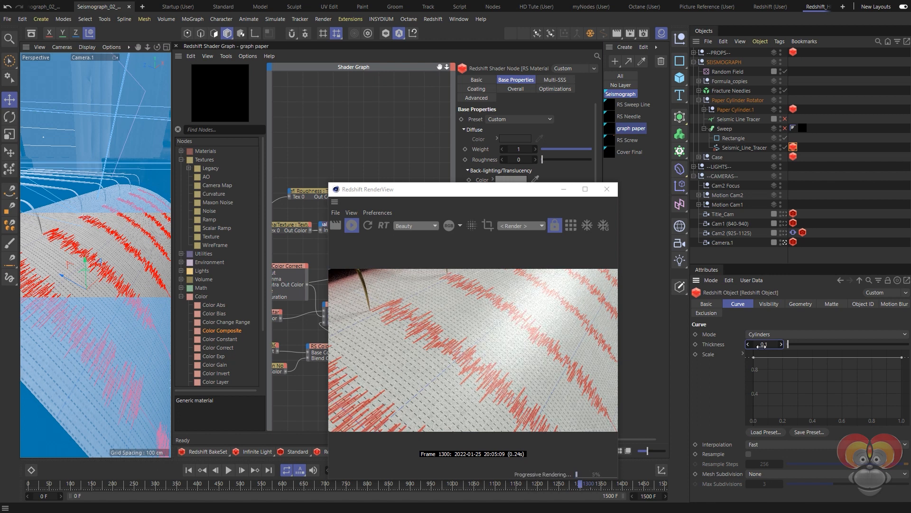
- Examine the paper along the case edge and beneath the needles in the render, and stop the live render
alt+drag(121, 271, 127, 295)
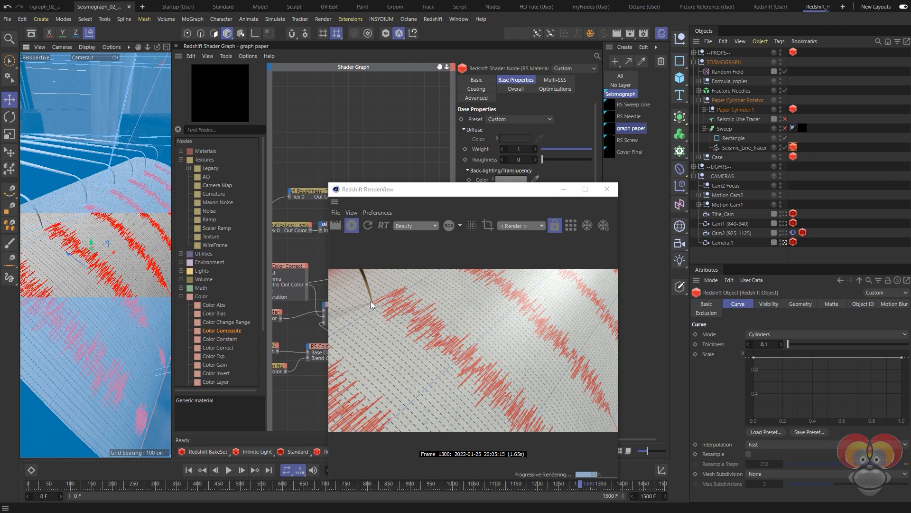
alt+drag(95, 255, 130, 319)
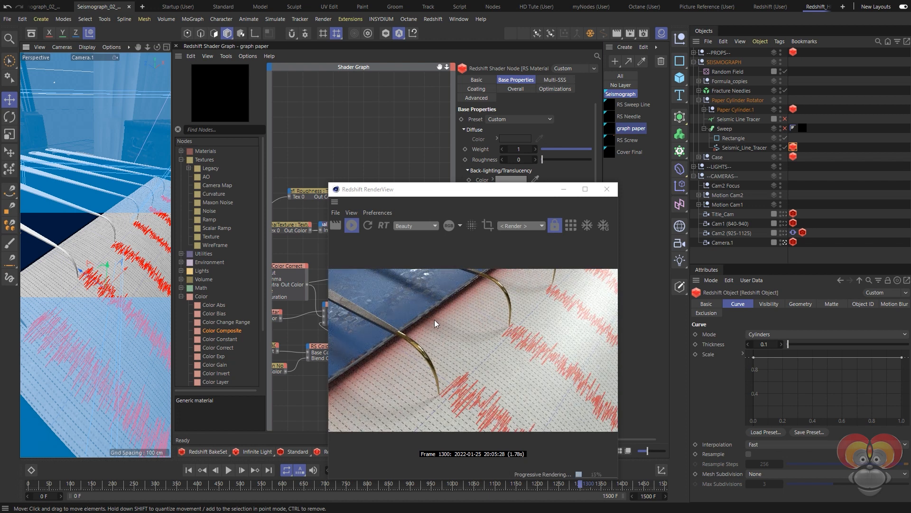
drag(447, 191, 379, 97)
click(326, 198)
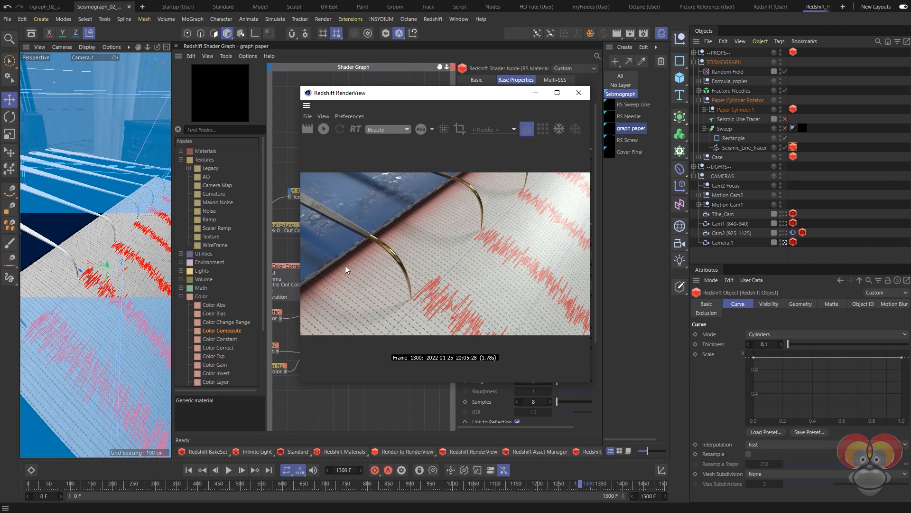
drag(449, 93, 683, 111)
middle_drag(302, 362, 340, 360)
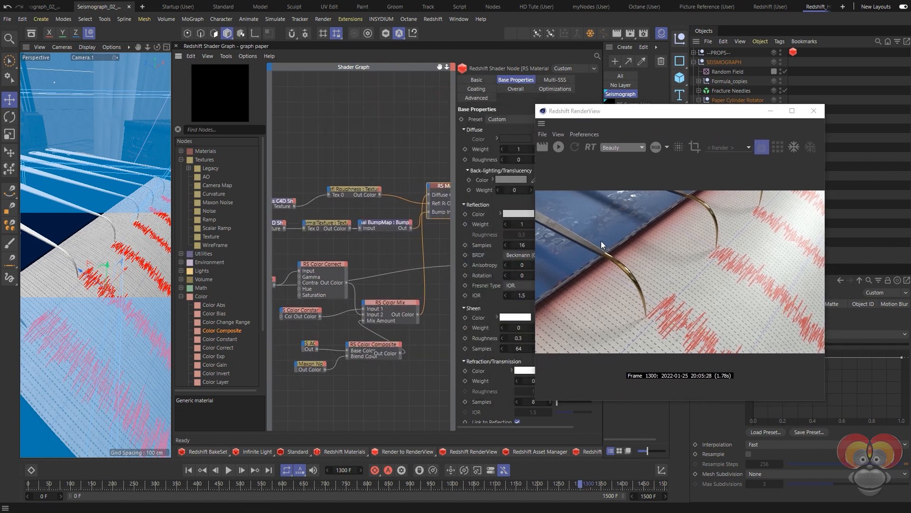
drag(680, 115, 479, 87)
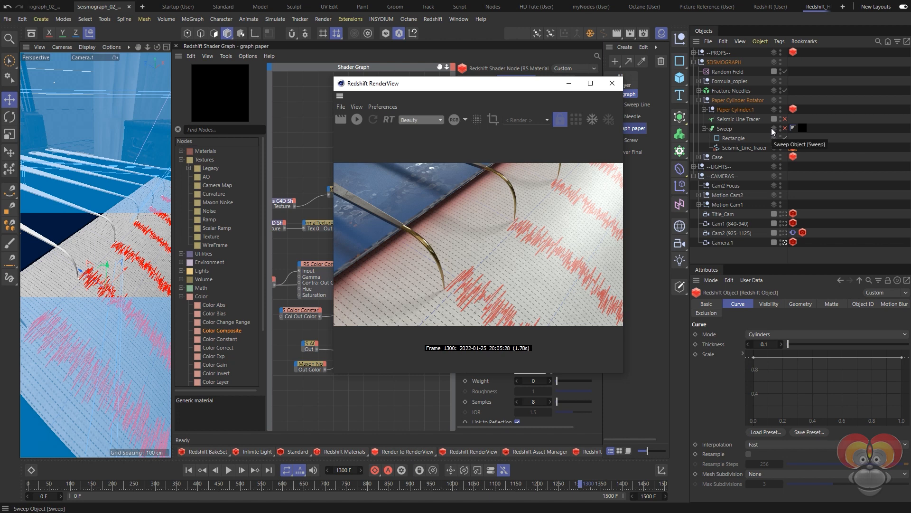
- Turn off Casts AO in the visibility settings of the Case group's Redshift Object tag
click(717, 159)
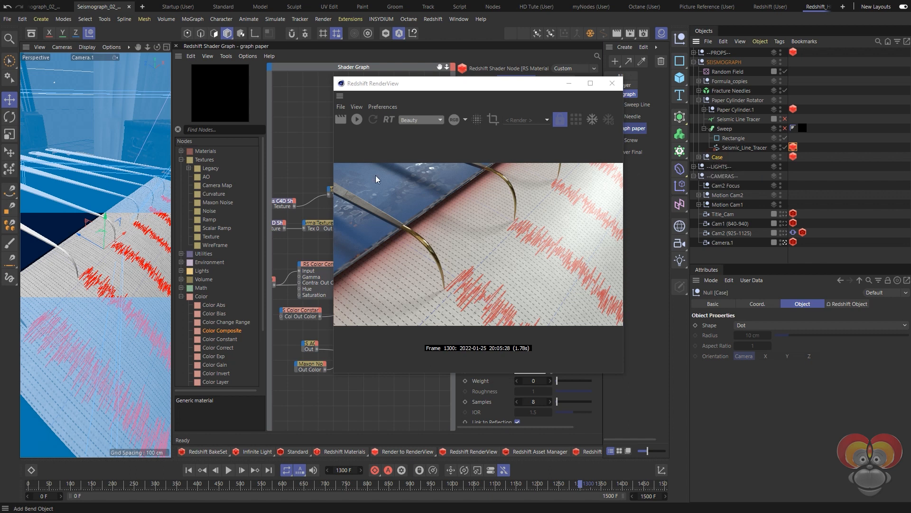
drag(542, 86, 552, 86)
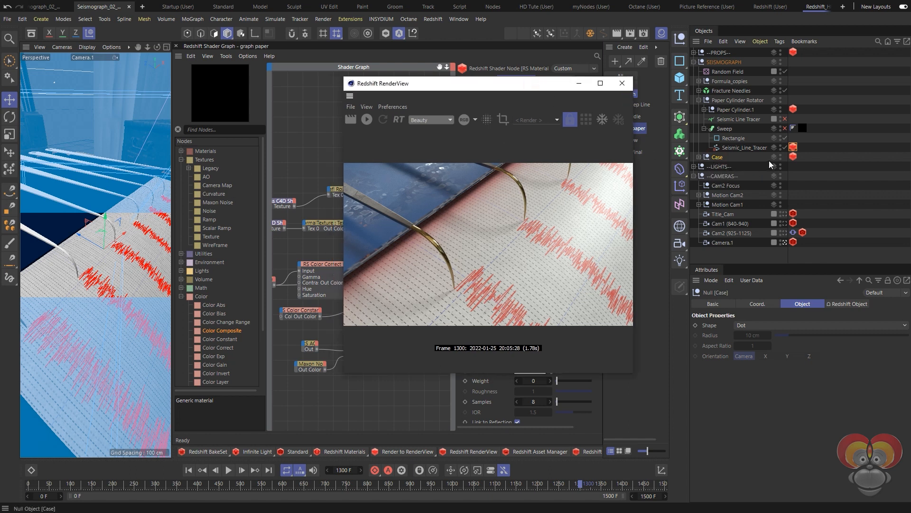
alt+right_drag(124, 274, 109, 279)
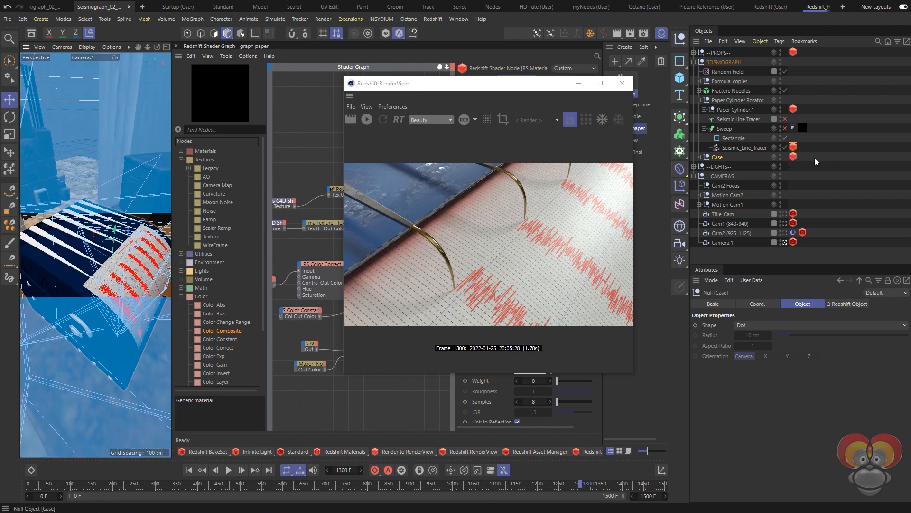
click(698, 157)
click(698, 157)
click(792, 157)
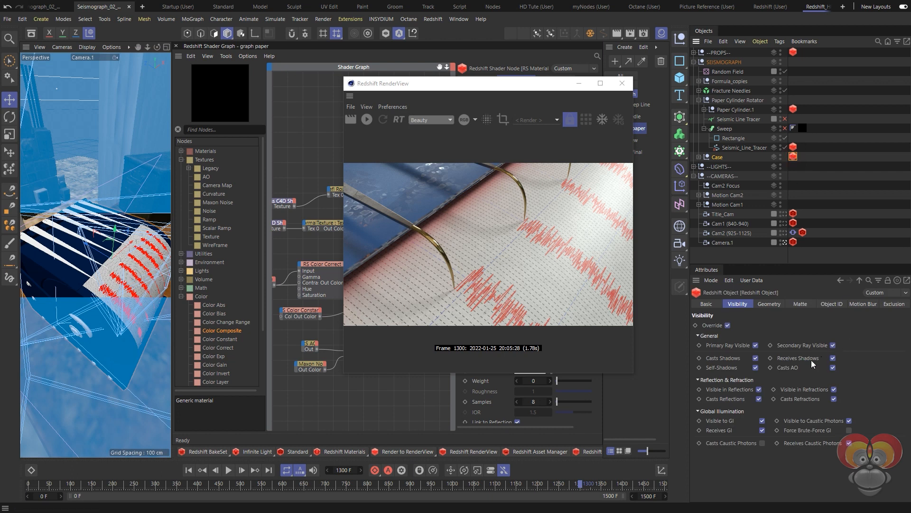
click(833, 367)
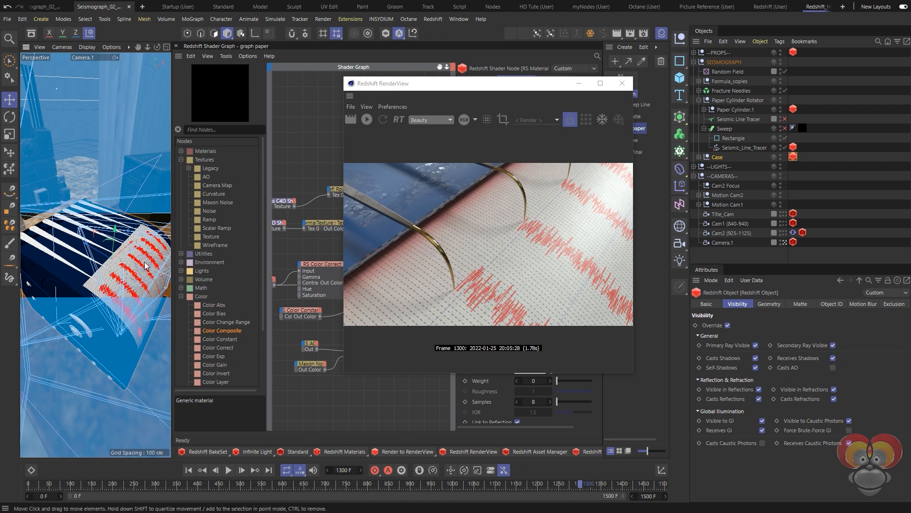
- Restart the live render from a wider view of the needles, case and paper, and move the render window aside
scroll(141, 264, up, 3)
alt+drag(141, 262, 140, 273)
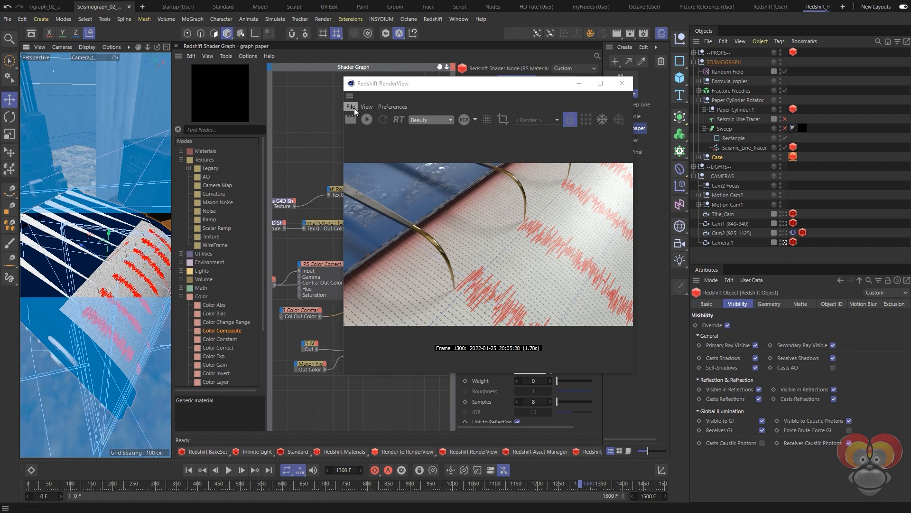
click(365, 120)
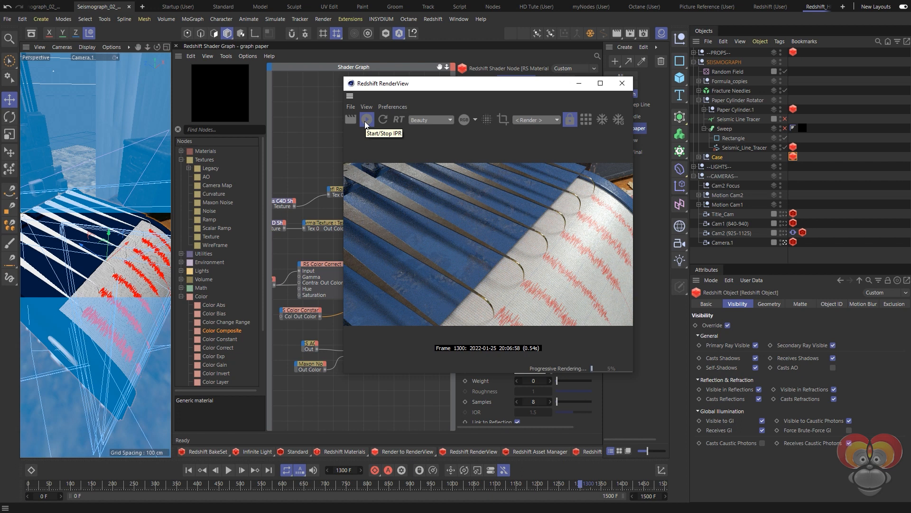
drag(408, 83, 348, 74)
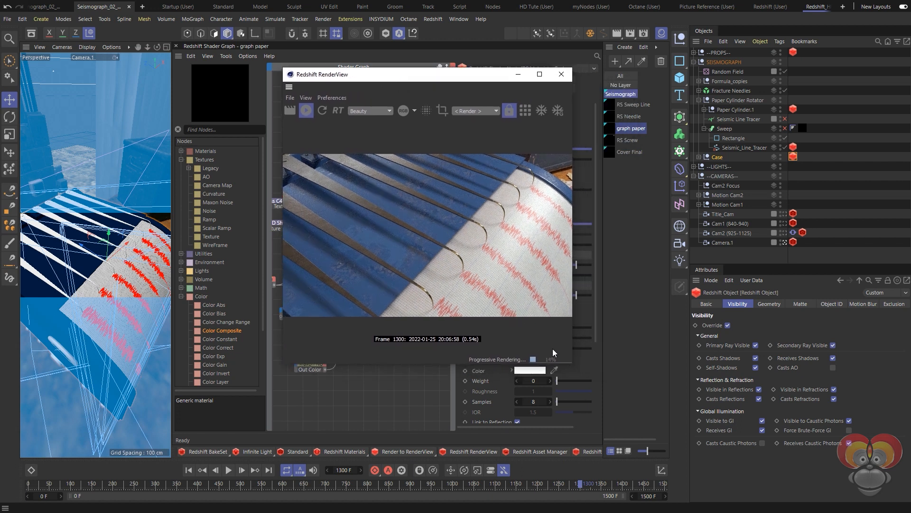
- Enlarge the render window and turn Casts AO back on in the Case group's Redshift Object tag
drag(572, 363, 644, 415)
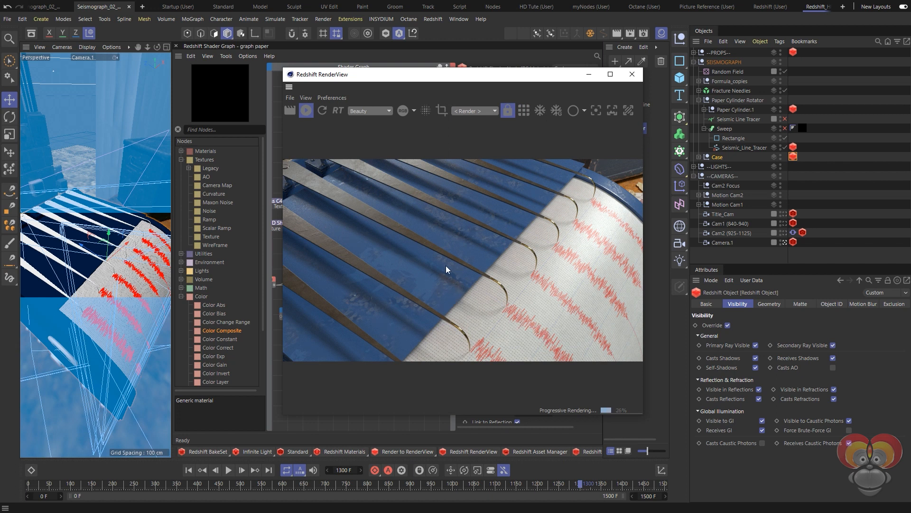
click(793, 157)
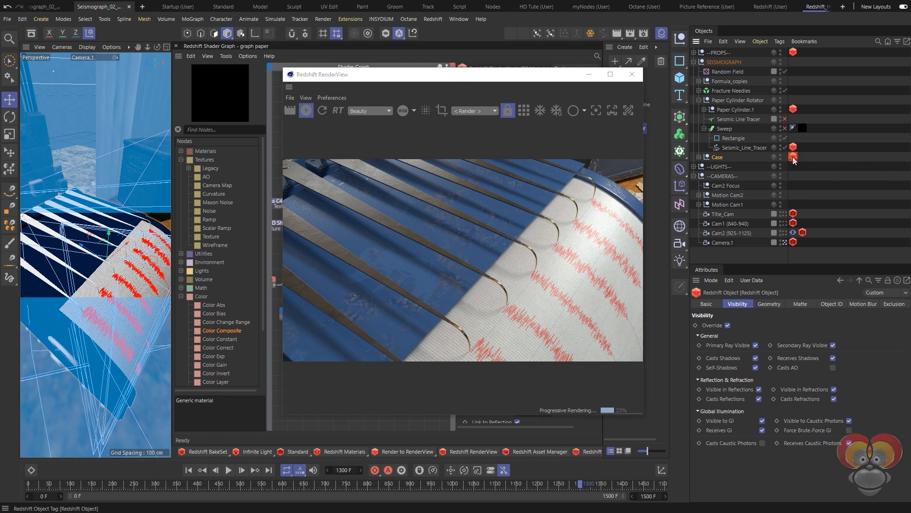
click(833, 368)
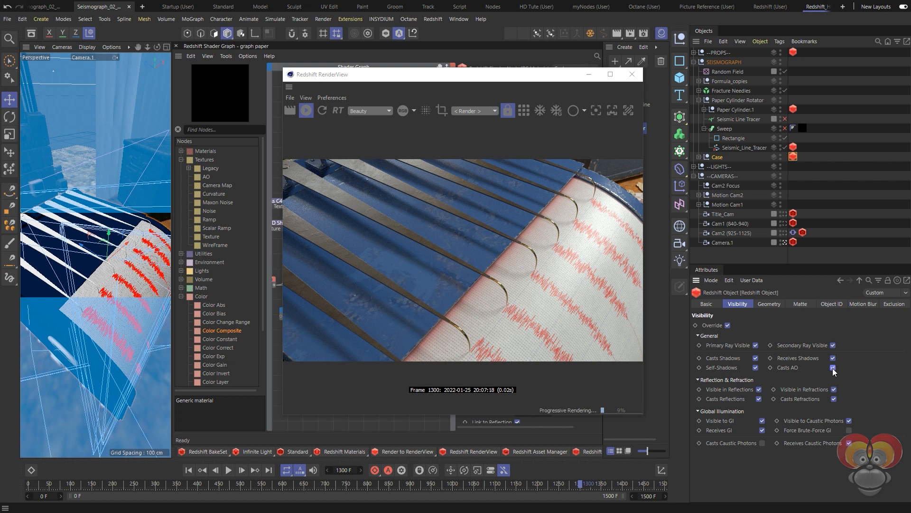
- Compare the paper edge up close and from further back with the Case group's Casts AO turned off and on again
alt+right_drag(106, 260, 133, 260)
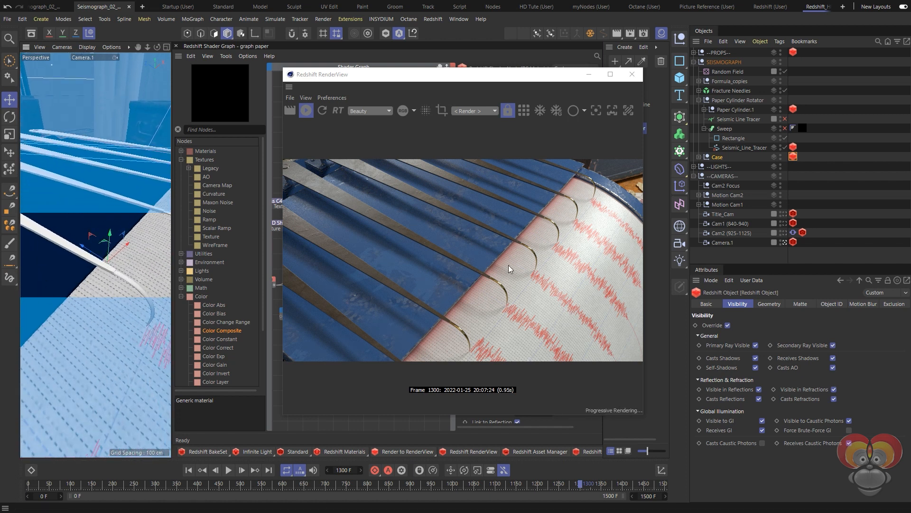
alt+right_drag(140, 283, 123, 286)
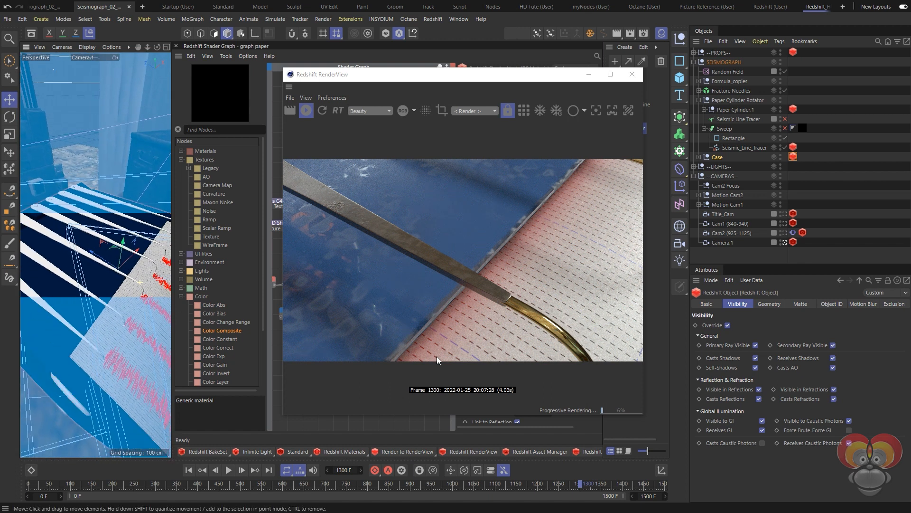
click(833, 367)
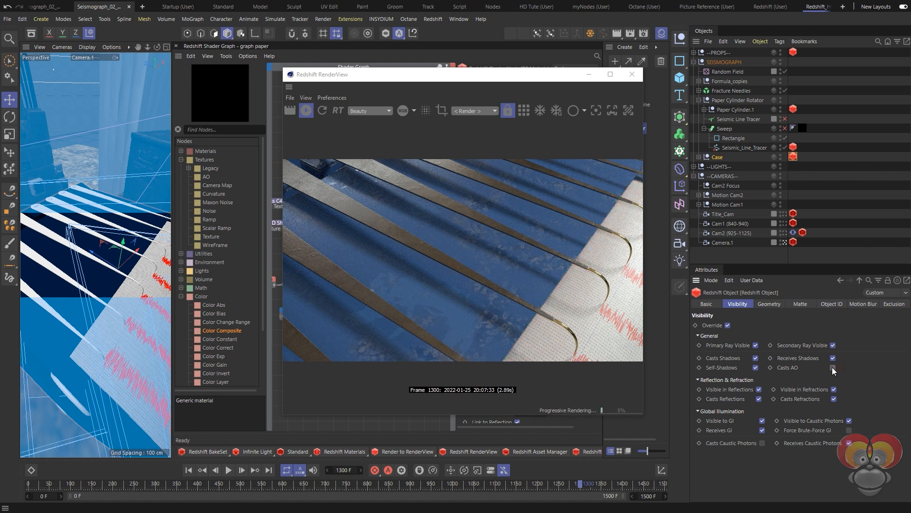
click(832, 367)
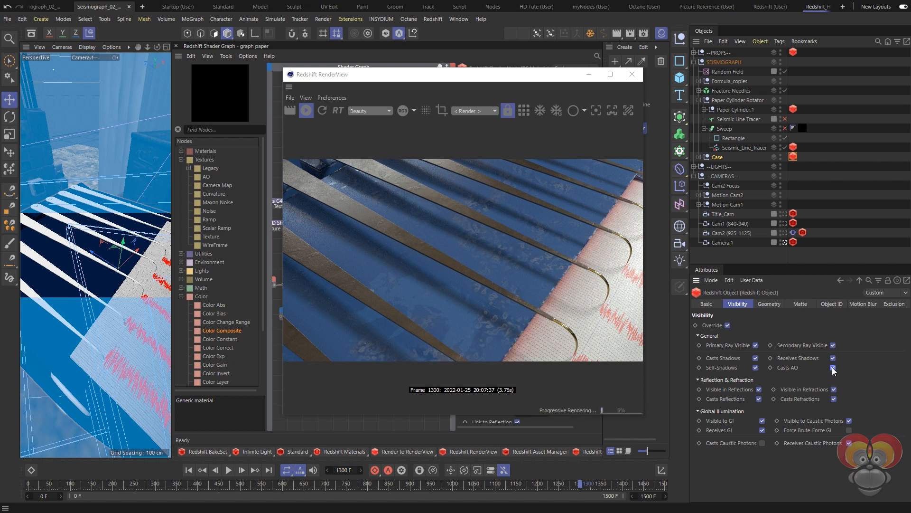
- Stop the live render, move the render window aside and open the Cover Final material's shader graph
click(306, 115)
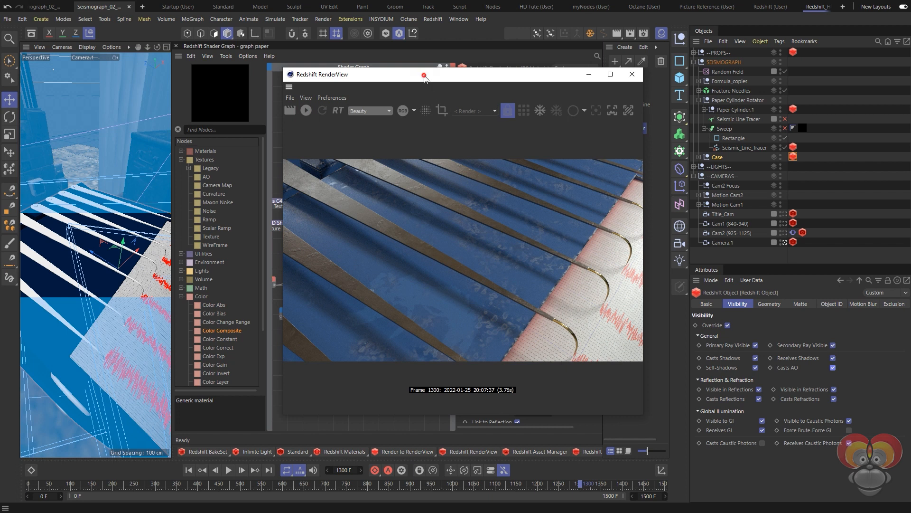
drag(422, 72, 910, 166)
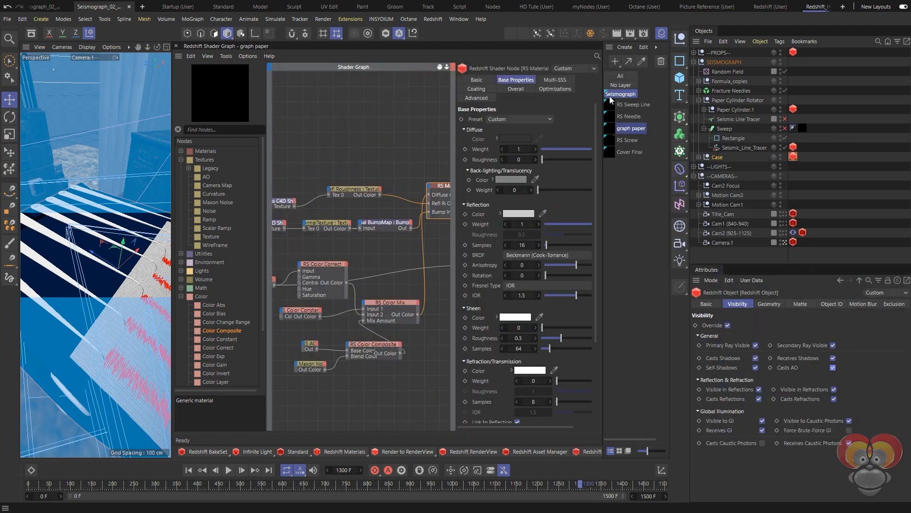
click(611, 150)
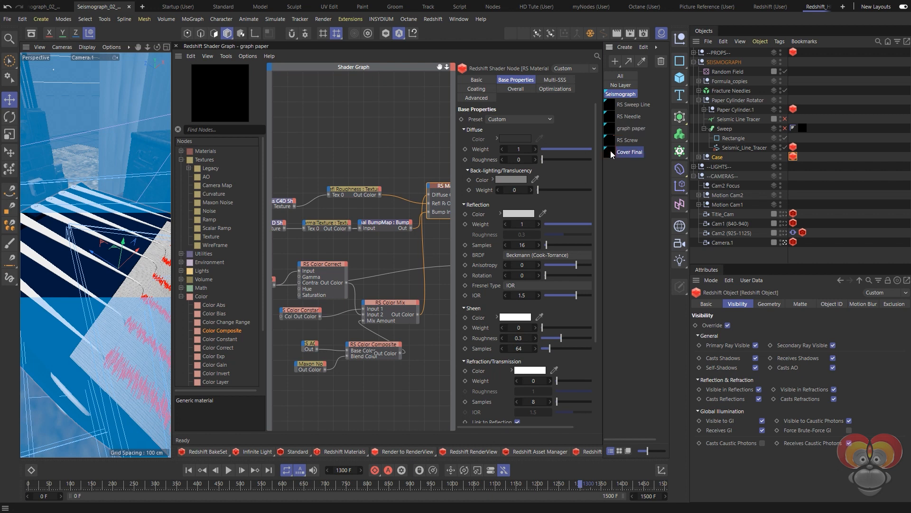
- Separate the overlapping Cover reference nodes in the Cover Final graph and open the RS Curvature node's settings
middle_drag(278, 244, 307, 241)
drag(292, 244, 293, 266)
middle_drag(406, 242, 253, 259)
drag(391, 212, 399, 208)
middle_drag(339, 242, 445, 266)
mouse_move(354, 195)
mouse_down()
mouse_move(350, 243)
mouse_move(358, 244)
mouse_up()
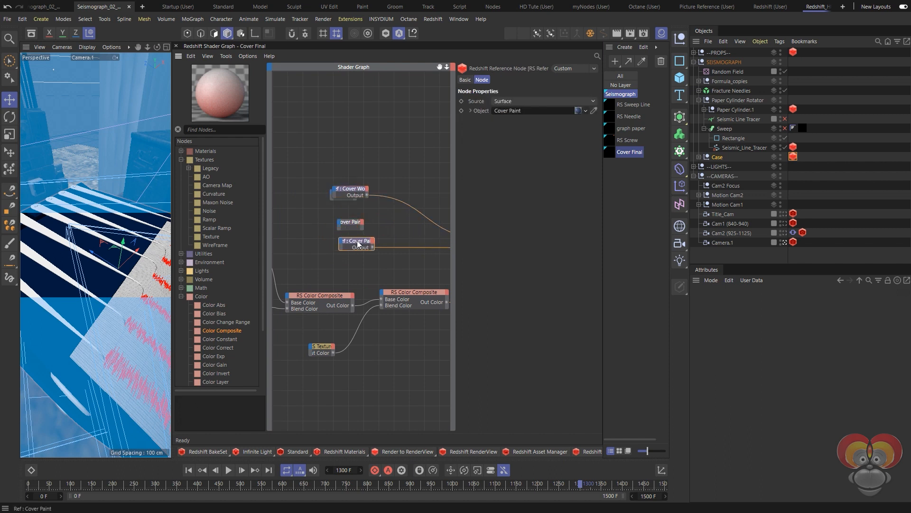
middle_drag(354, 257, 267, 259)
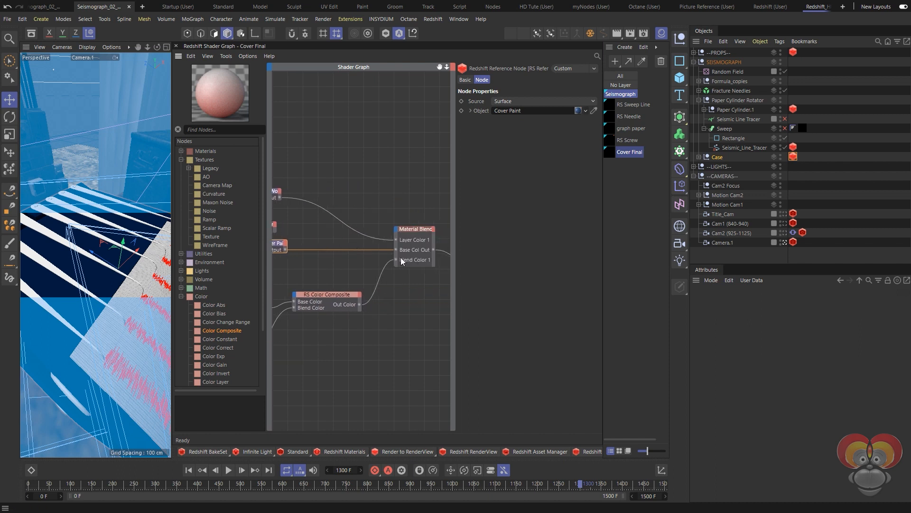
middle_drag(314, 285, 454, 267)
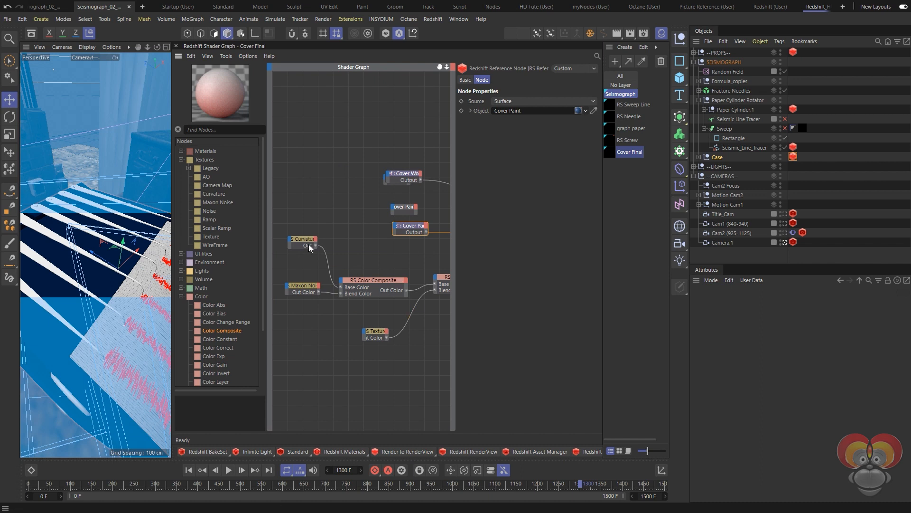
drag(309, 244, 319, 248)
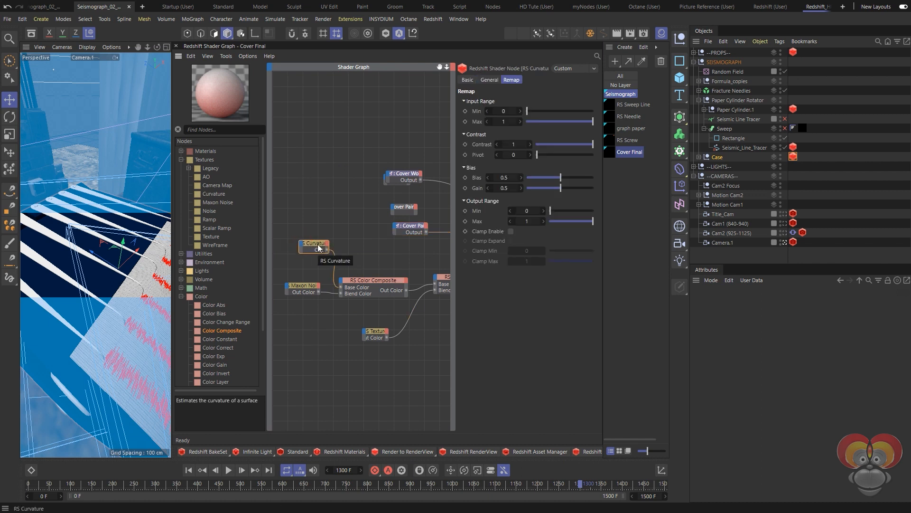
- Preview the RS Curvature node's output on the case in the live render, viewing the needle mounts
mouse_move(910, 147)
mouse_down()
mouse_move(910, 156)
mouse_move(571, 101)
mouse_up()
click(507, 136)
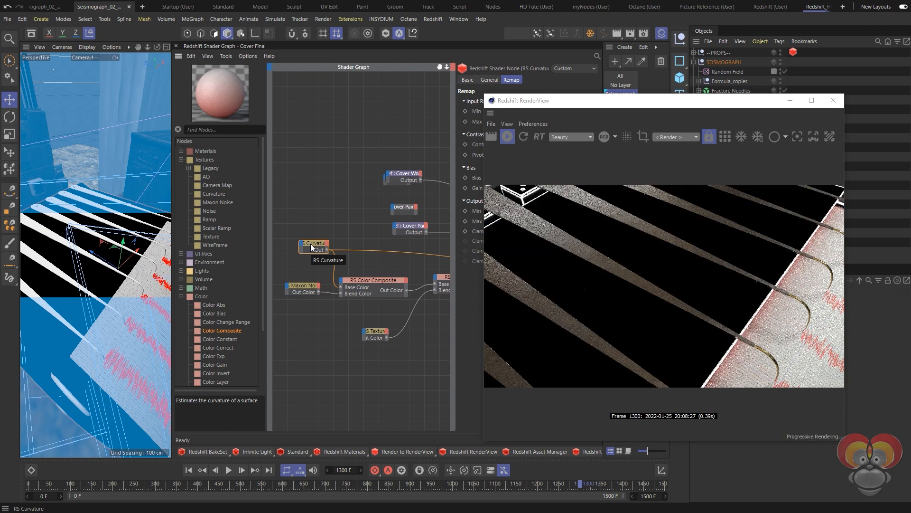
alt+middle_drag(118, 232, 172, 273)
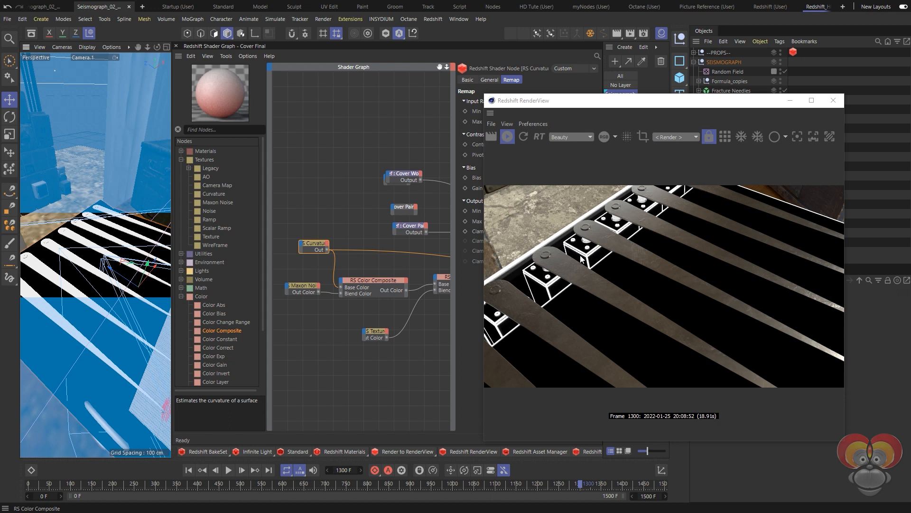
- Turn off Casts AO for the Case group while previewing the curvature output
drag(624, 105, 665, 145)
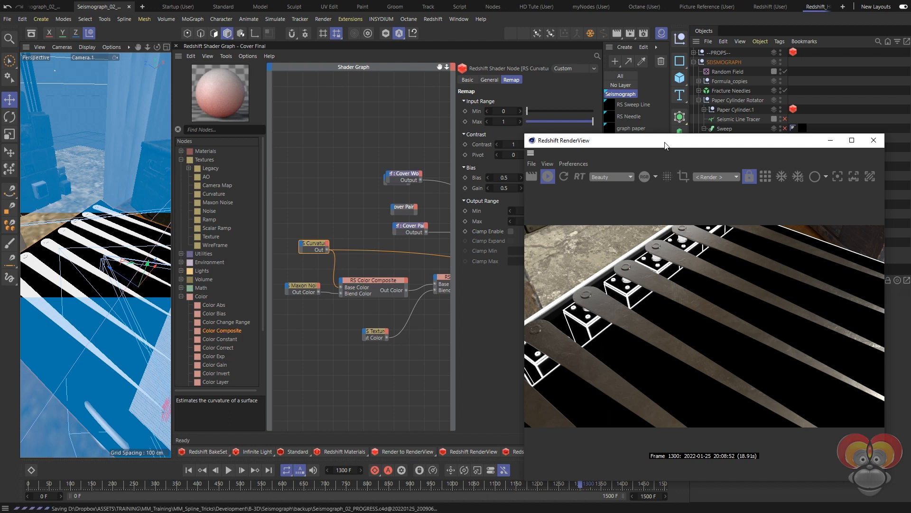
drag(665, 145, 435, 123)
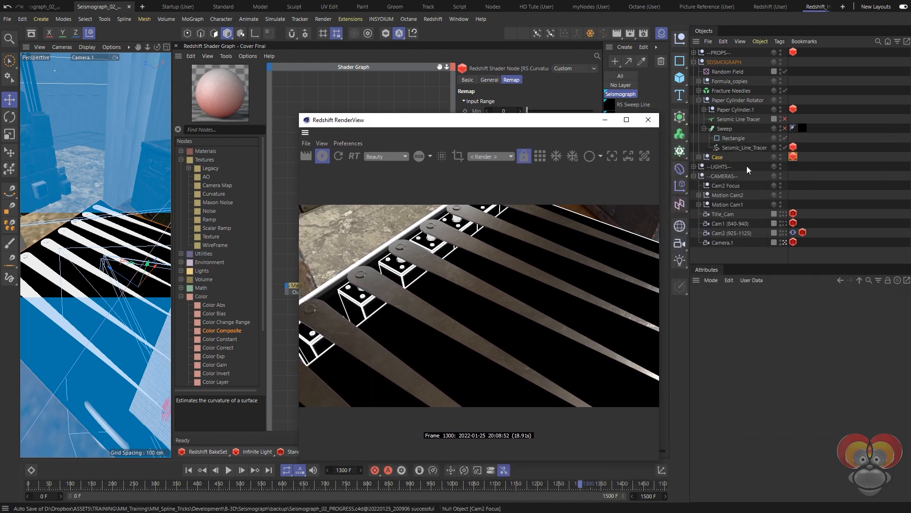
click(793, 157)
click(833, 368)
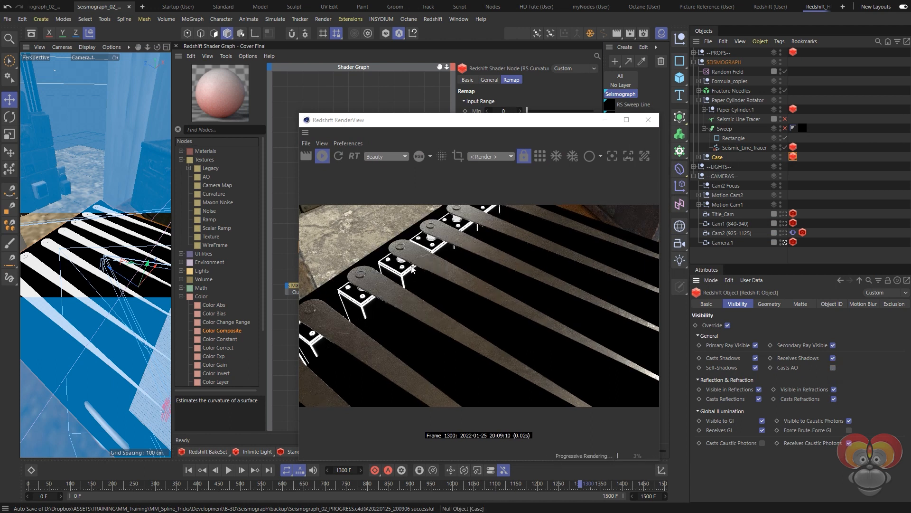
- Examine the curvature preview around the needle mounts, and turn the Case group's Casts AO back on
drag(405, 126, 567, 138)
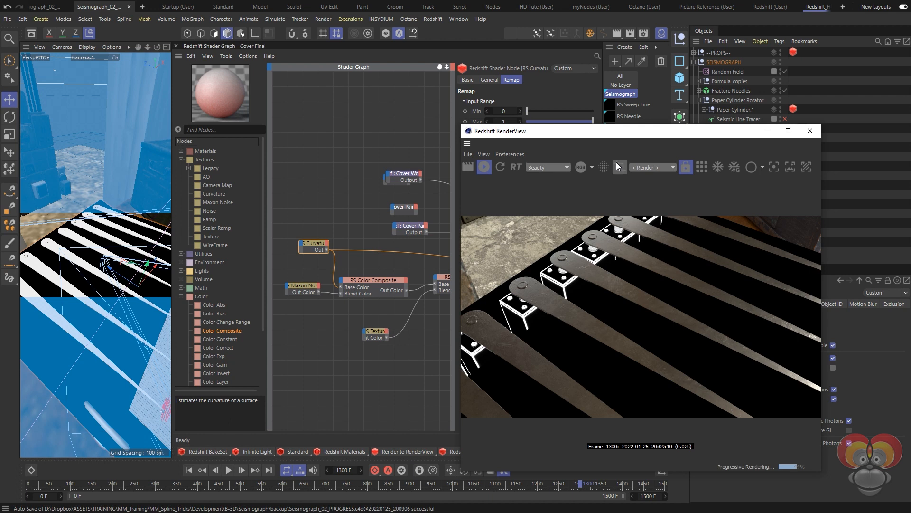
drag(612, 136, 513, 121)
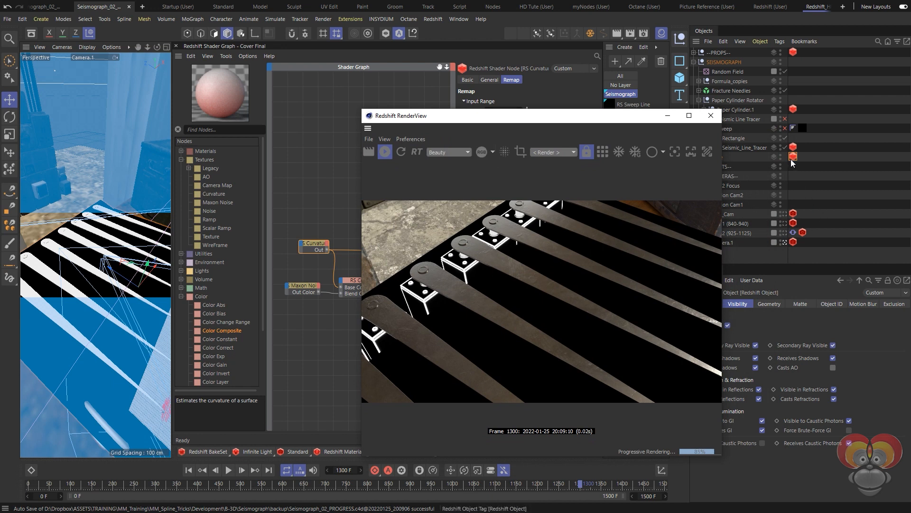
click(833, 368)
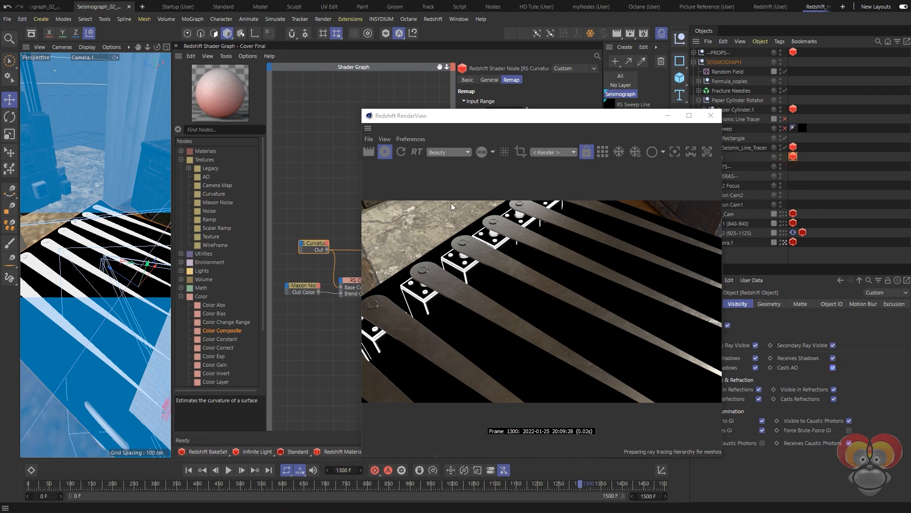
drag(466, 117, 410, 112)
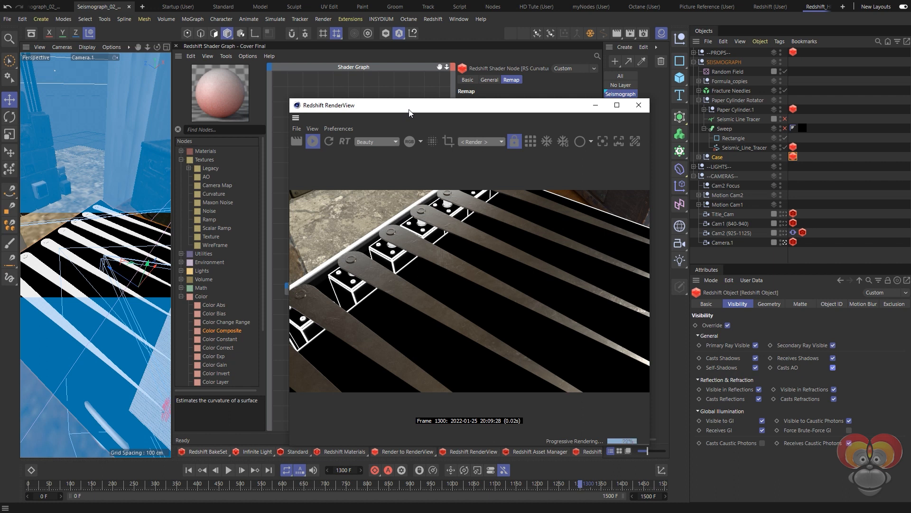
drag(409, 112, 552, 166)
- Output the Cover Final graph's Material Blender again and examine the paper along the case edge in the live render
middle_drag(361, 228, 195, 221)
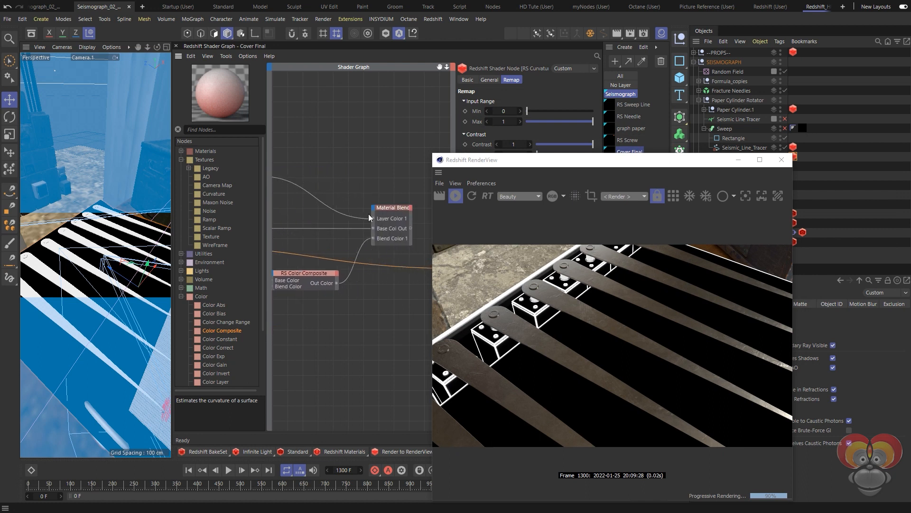
click(391, 214)
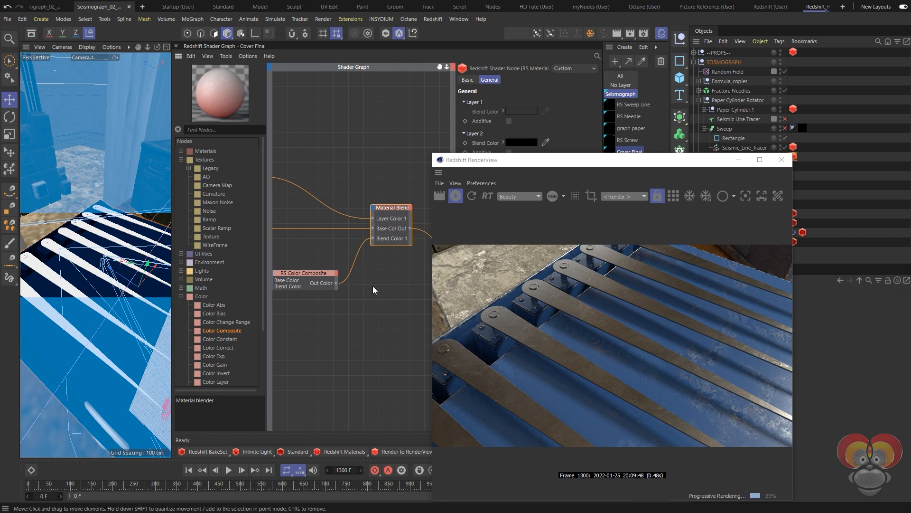
alt+drag(131, 268, 111, 266)
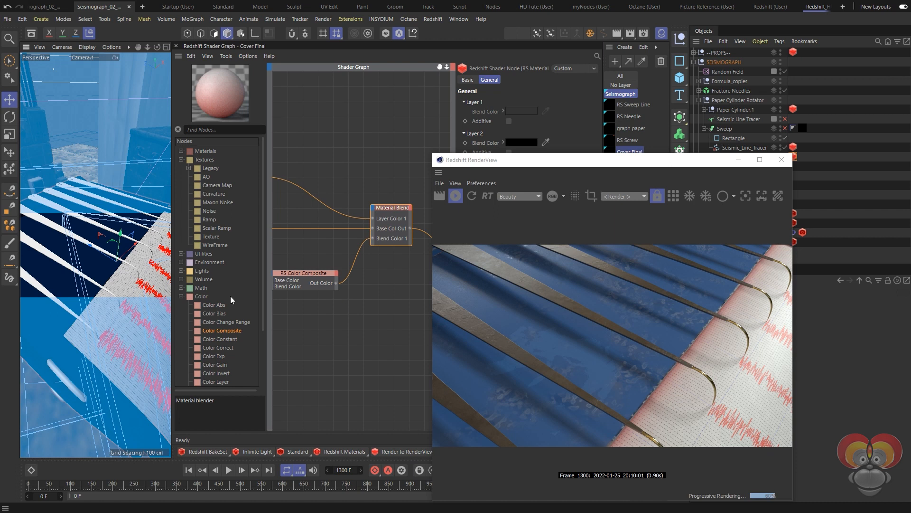
alt+drag(133, 269, 123, 266)
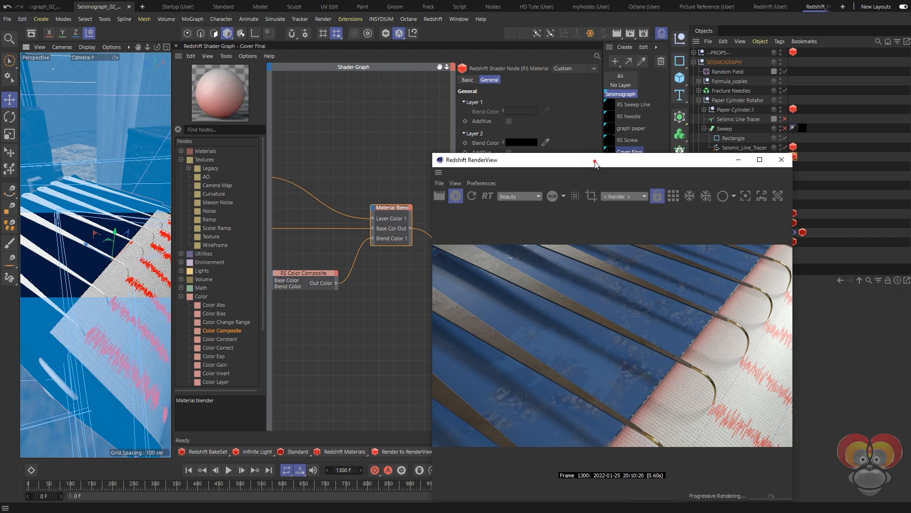
drag(592, 159, 589, 139)
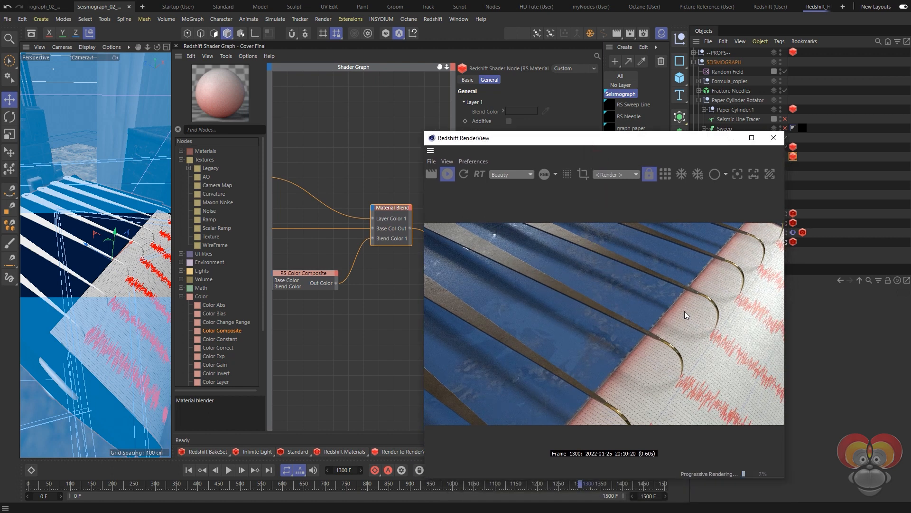
click(447, 175)
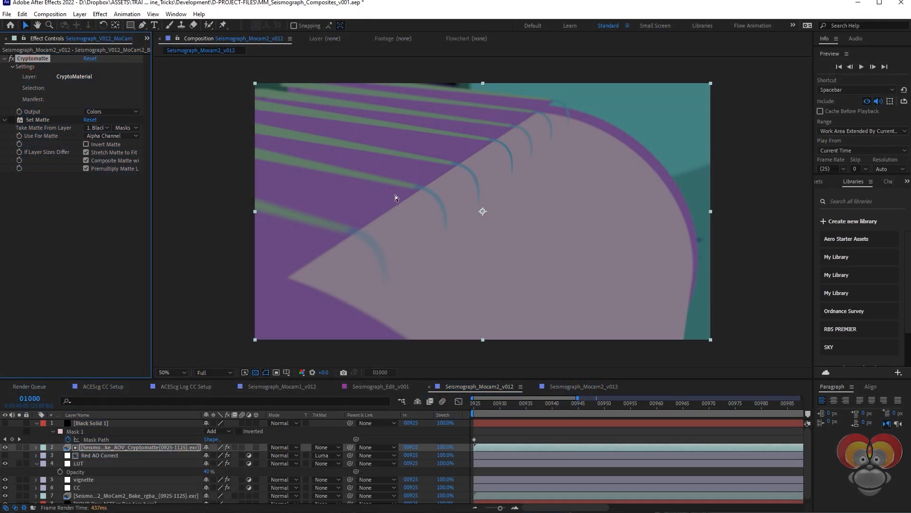
- In After Effects, pick the graph paper in the Cryptomatte effect and set its output to Matte Only
click(461, 222)
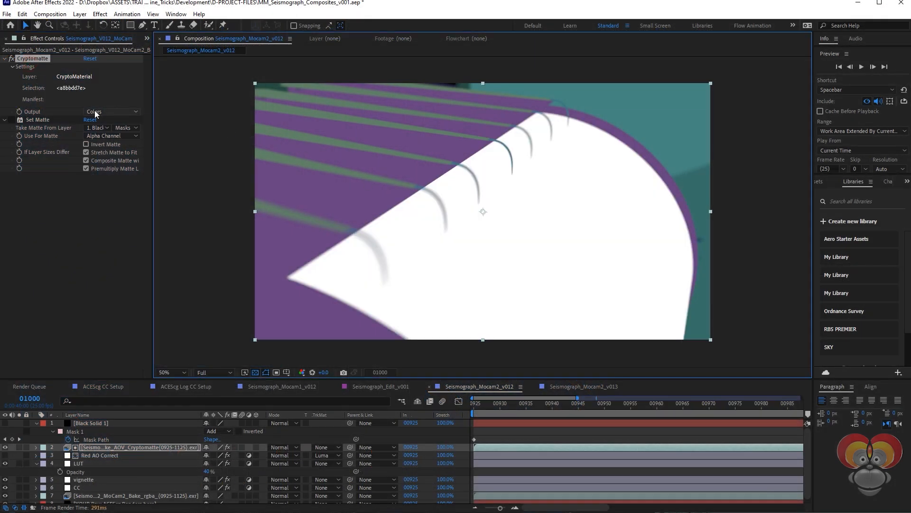
click(97, 112)
click(105, 154)
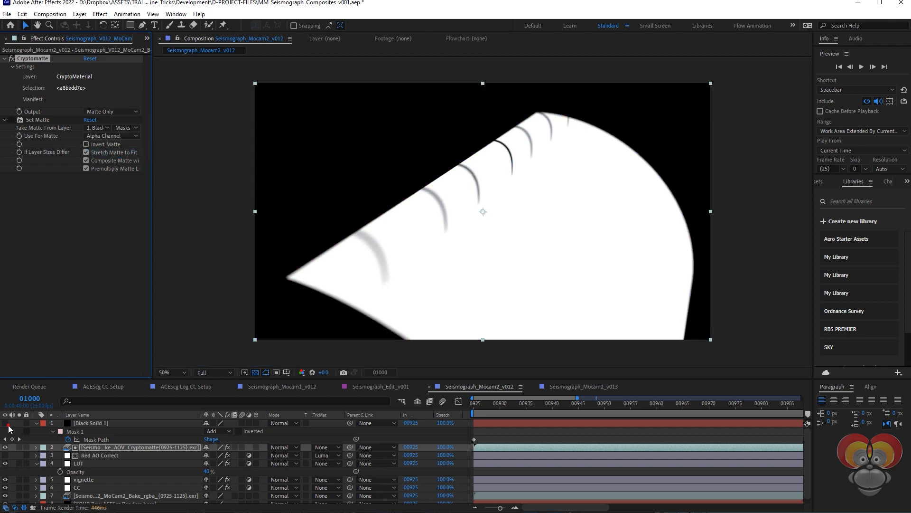
- Toggle the Black Solid 1 layer's visibility and enable the Set Matte effect on the Cryptomatte layer
click(6, 424)
click(6, 424)
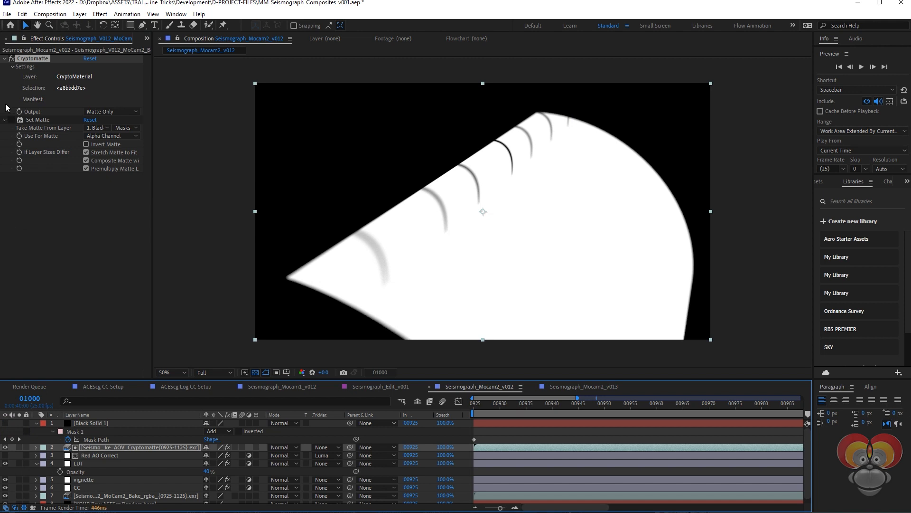
click(10, 120)
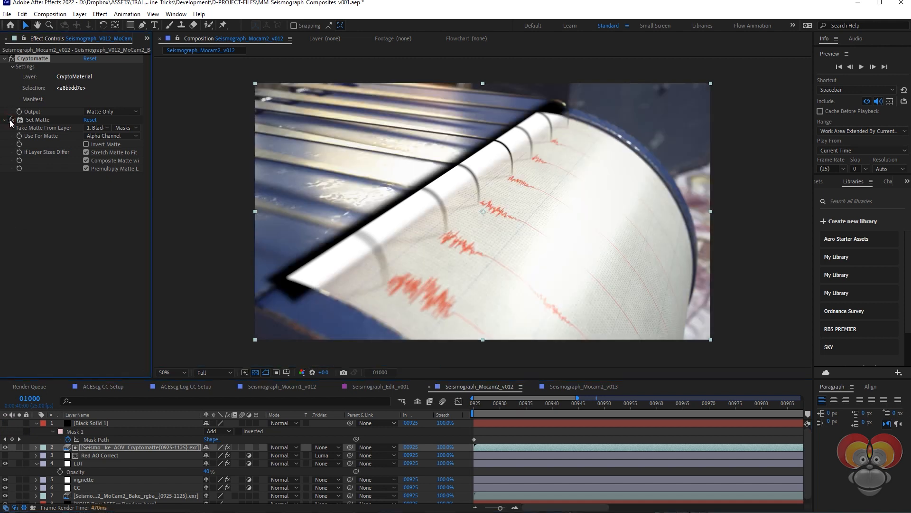
- Hide the Cryptomatte layer and make the Red AO Correct layer visible, comparing the paper edge with and without the correction
click(85, 456)
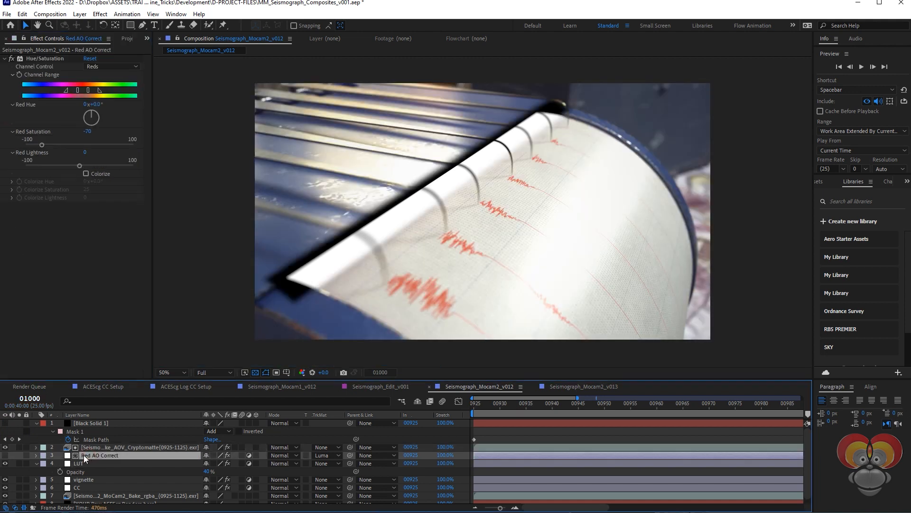
click(6, 454)
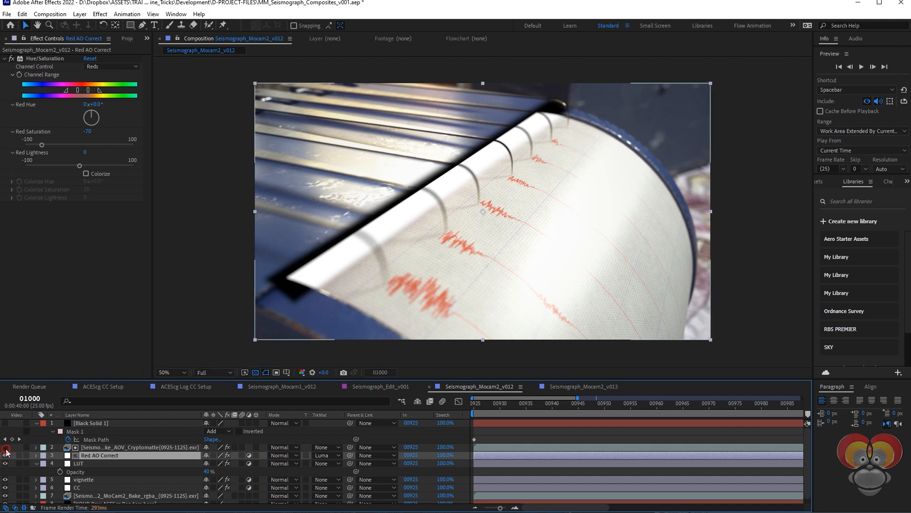
click(6, 448)
click(6, 454)
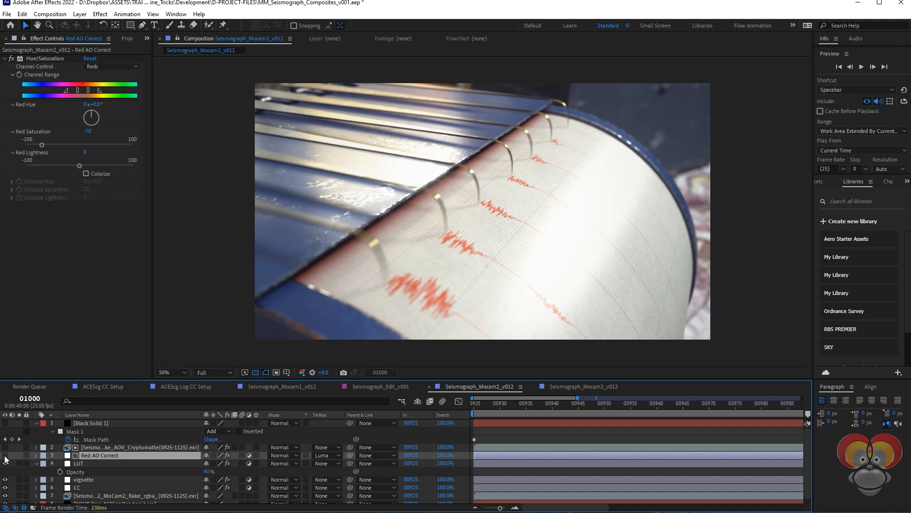
click(6, 456)
click(5, 455)
click(5, 455)
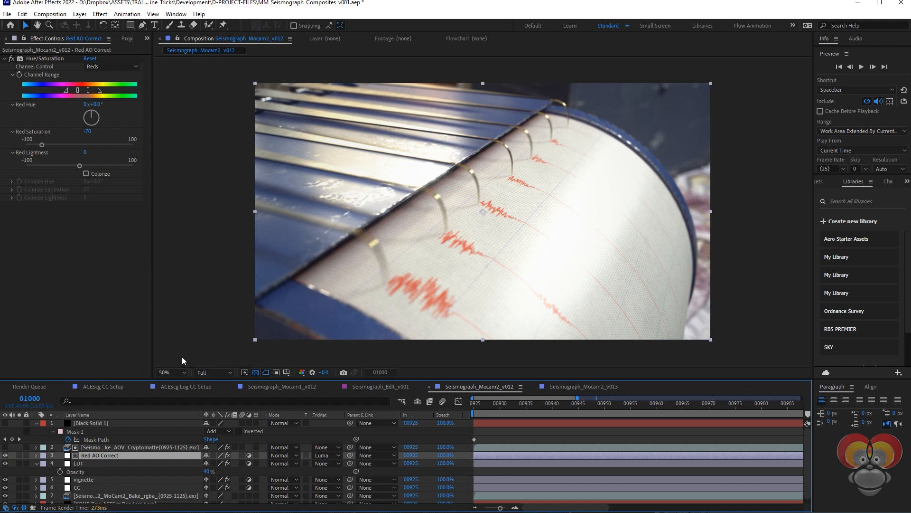